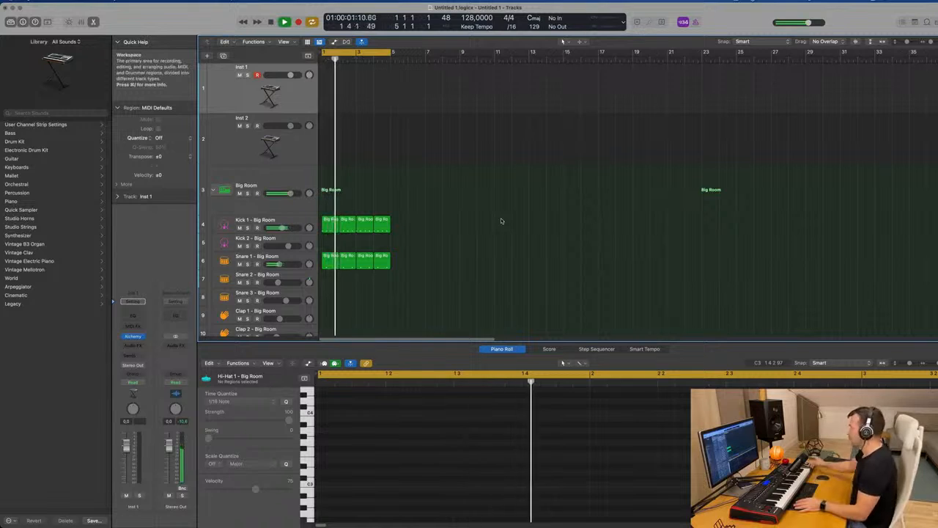
Examine the kick, snare and hi-hat regions of the Big Room drum pattern while the loop plays.
key(super+Right)
key(super+Right)
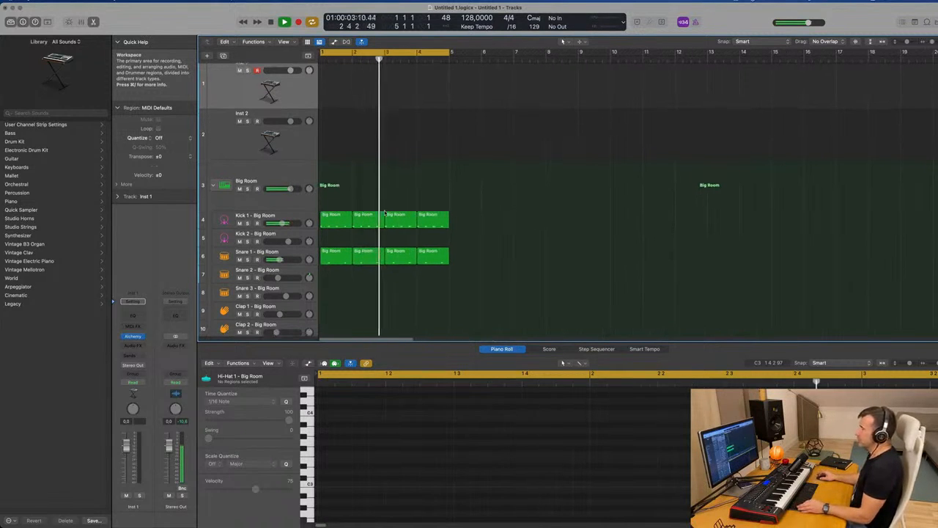
scroll(308, 240, down, 5)
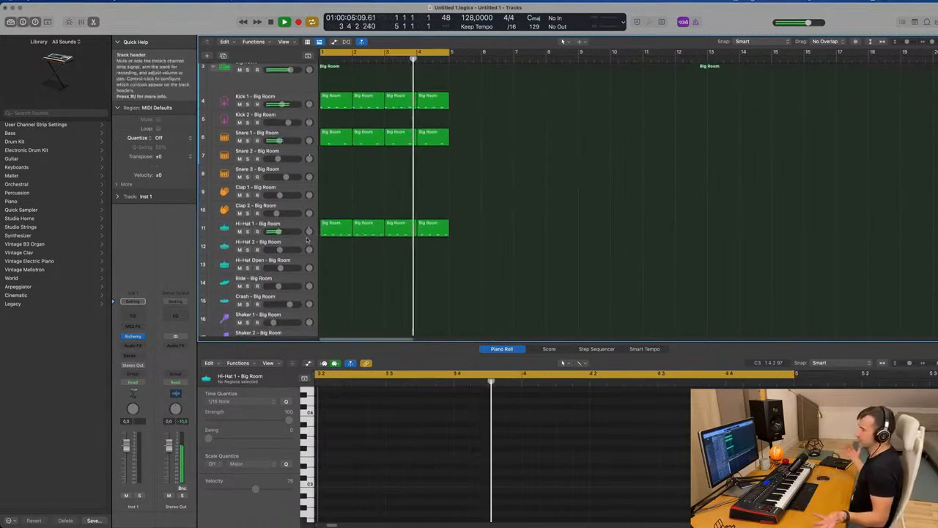
click(339, 141)
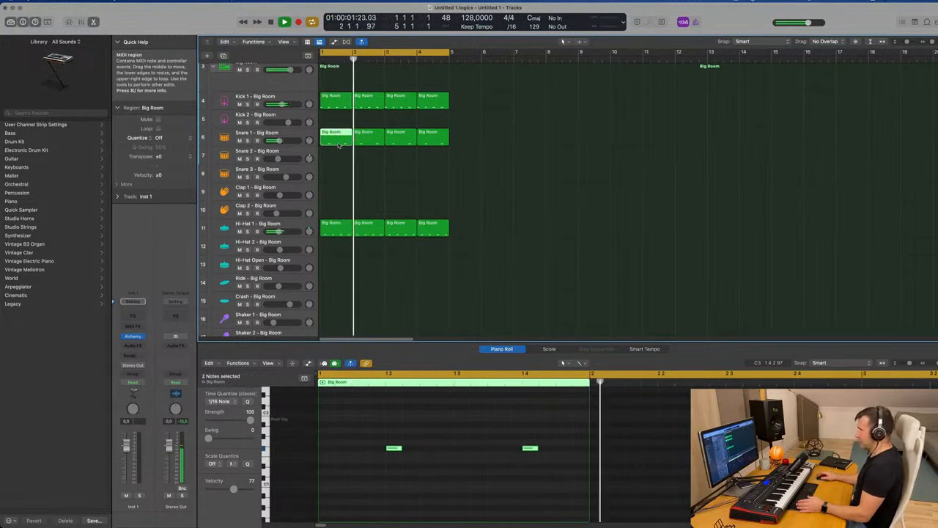
click(339, 228)
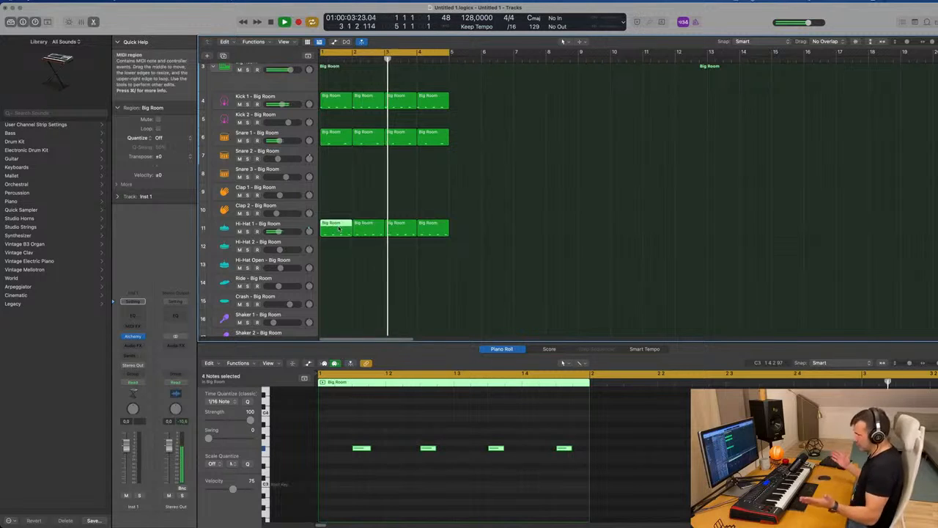
click(346, 266)
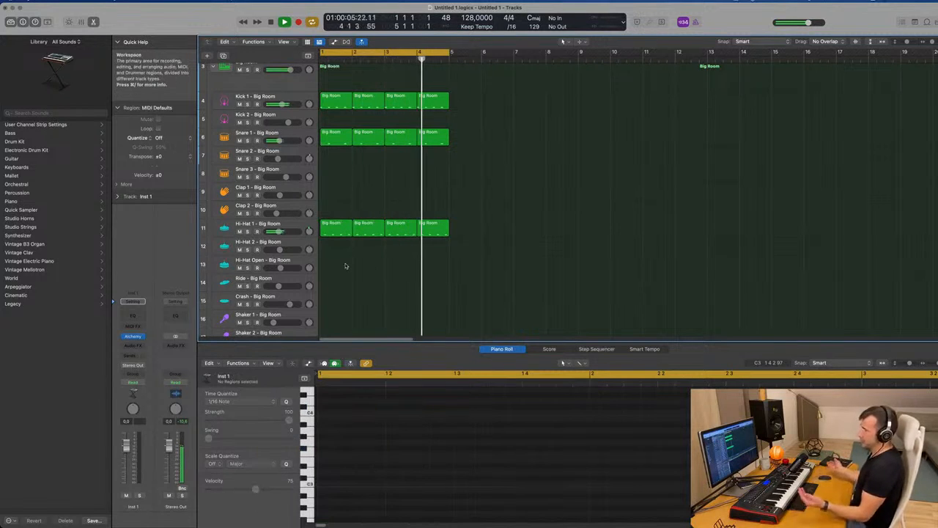
scroll(396, 199, up, 5)
key(super+Right)
key(super+Right)
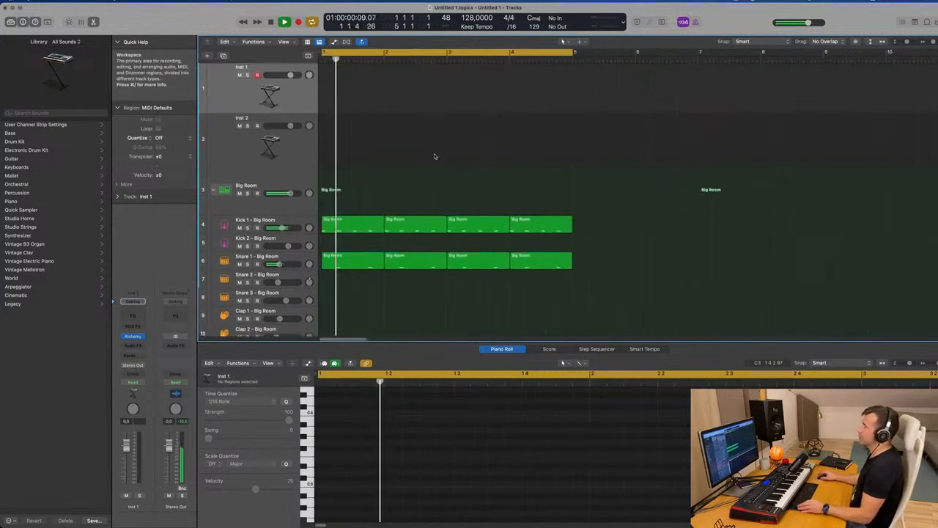
key(super+Left)
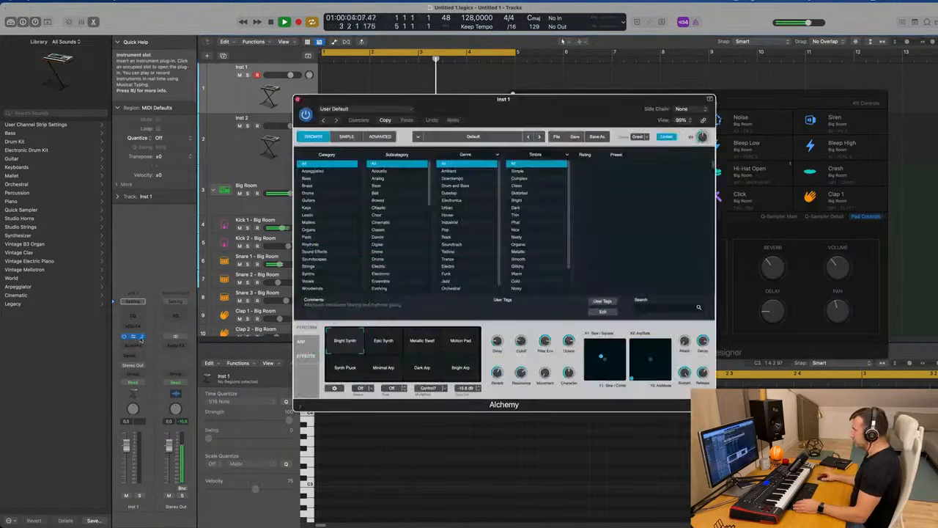
Show the Alchemy instrument on the first track and filter its presets to the Bass category.
click(133, 337)
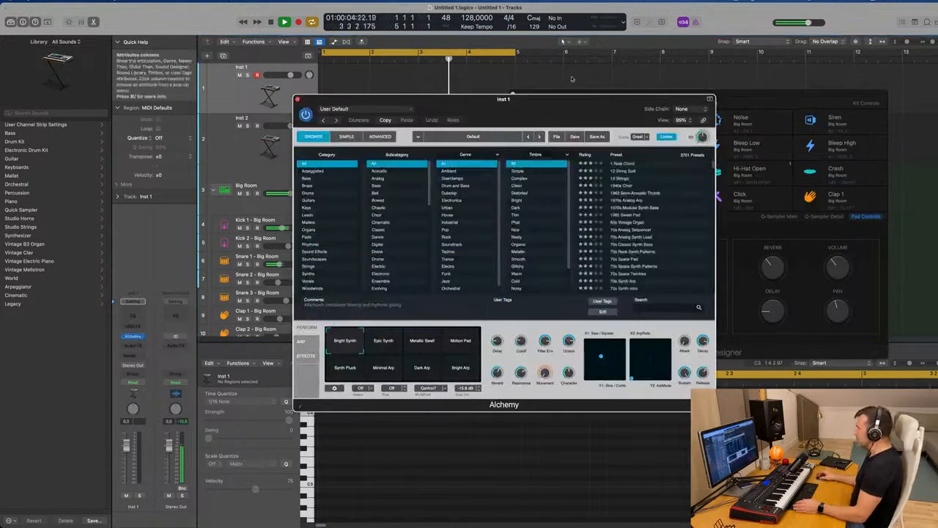
drag(566, 98, 546, 98)
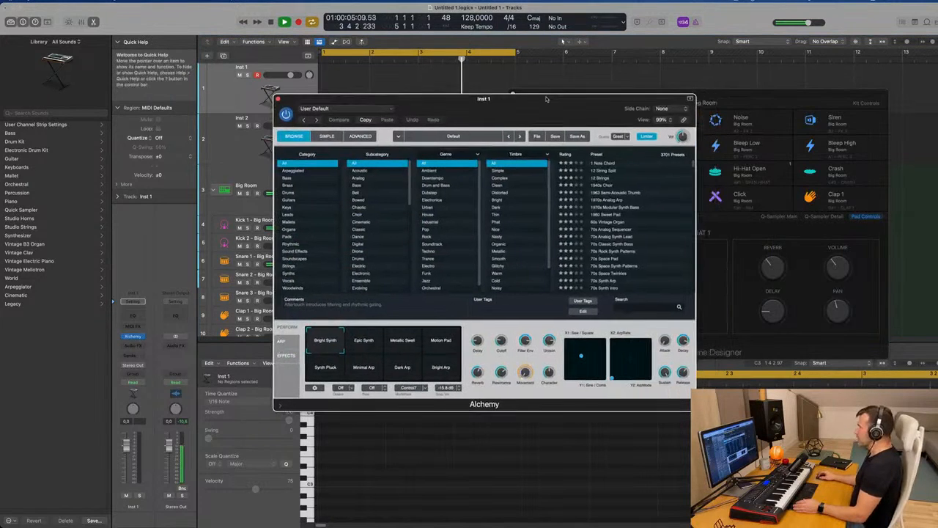
click(286, 180)
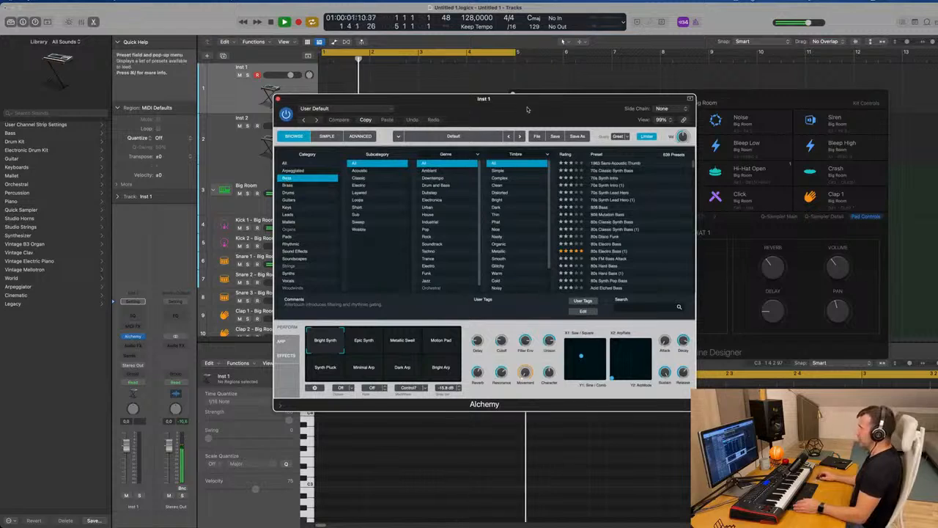
drag(527, 110, 573, 104)
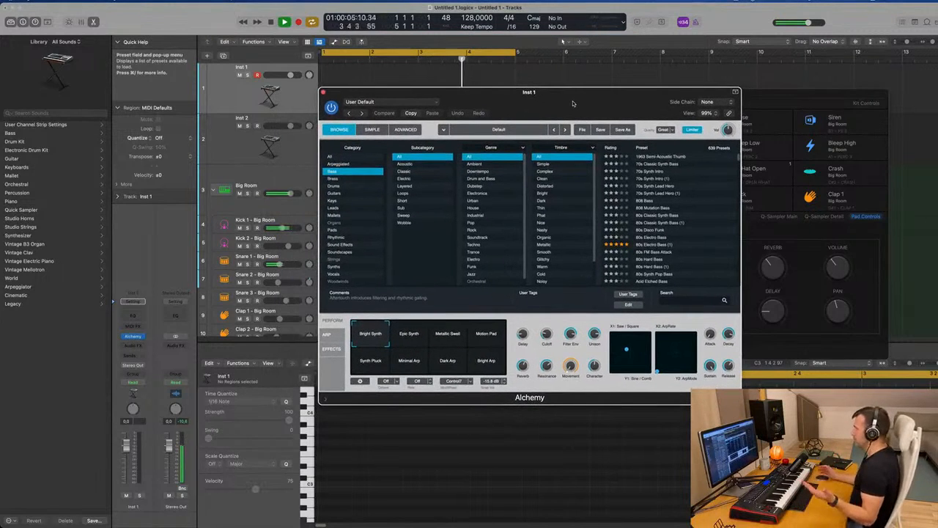
Load the 70s Classic Synth Bass preset in Alchemy and lower the bass track's volume.
click(657, 156)
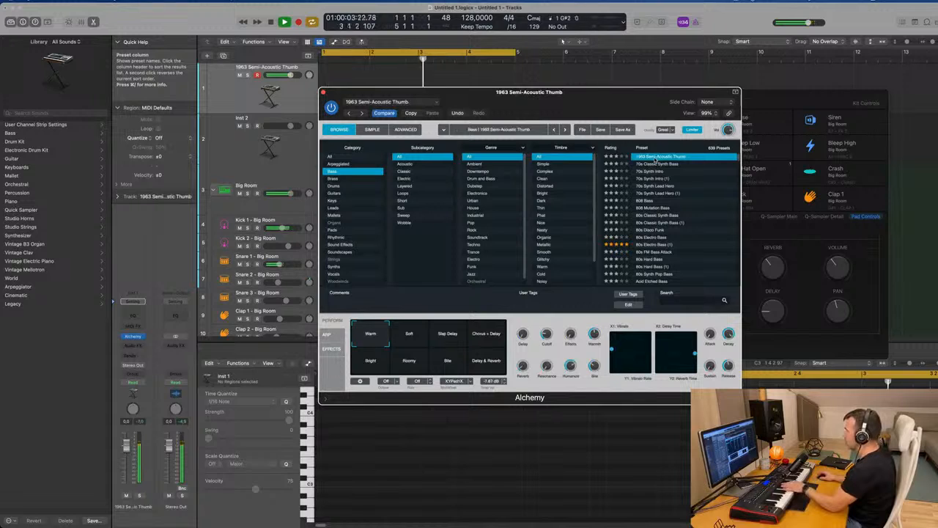
click(655, 165)
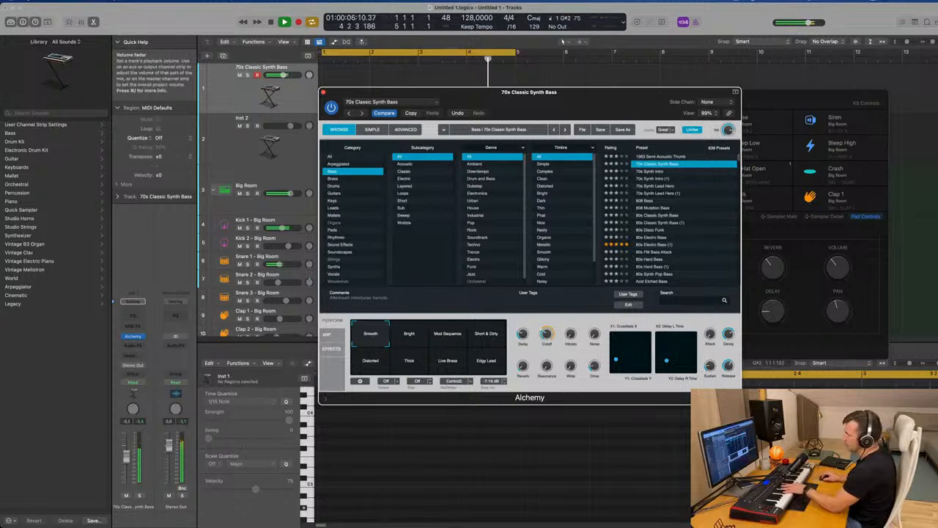
click(128, 471)
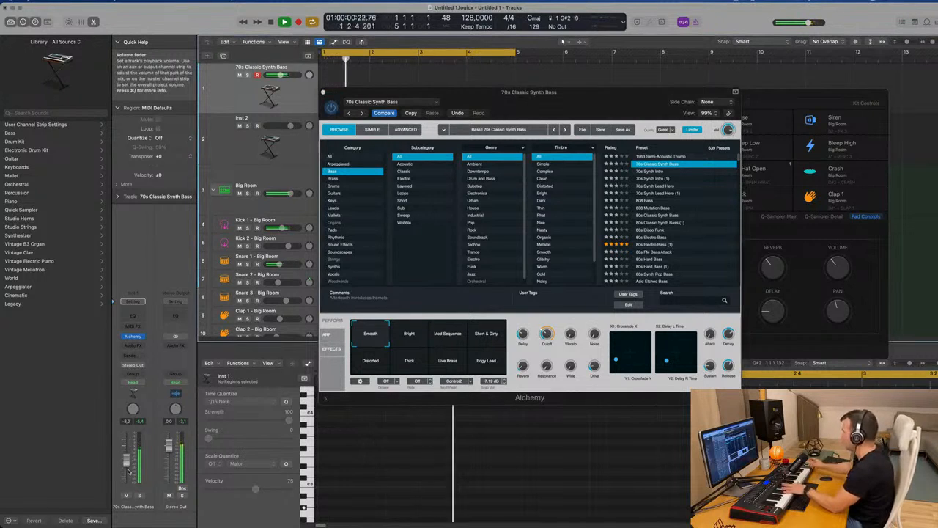
click(547, 345)
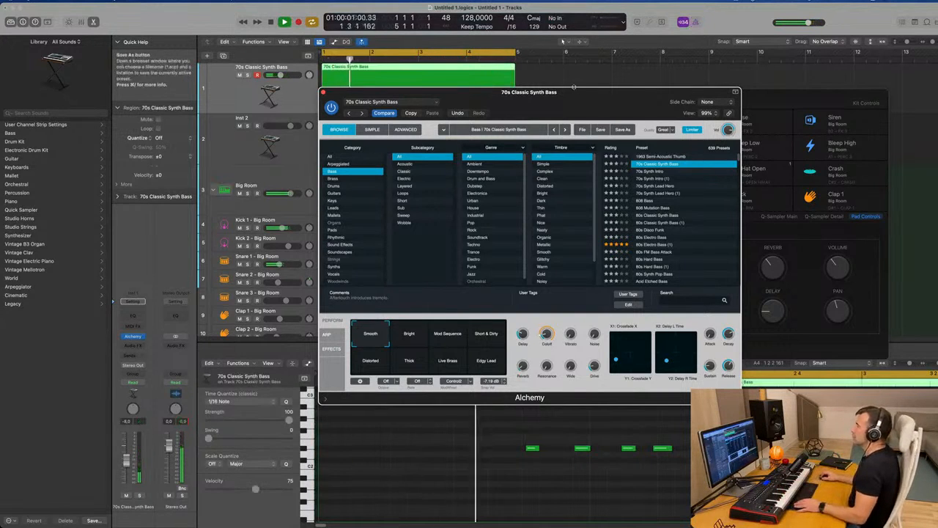
Move the Alchemy window clear of the tracks and quantize the recorded bass notes to 1/16 notes.
drag(550, 91, 891, 121)
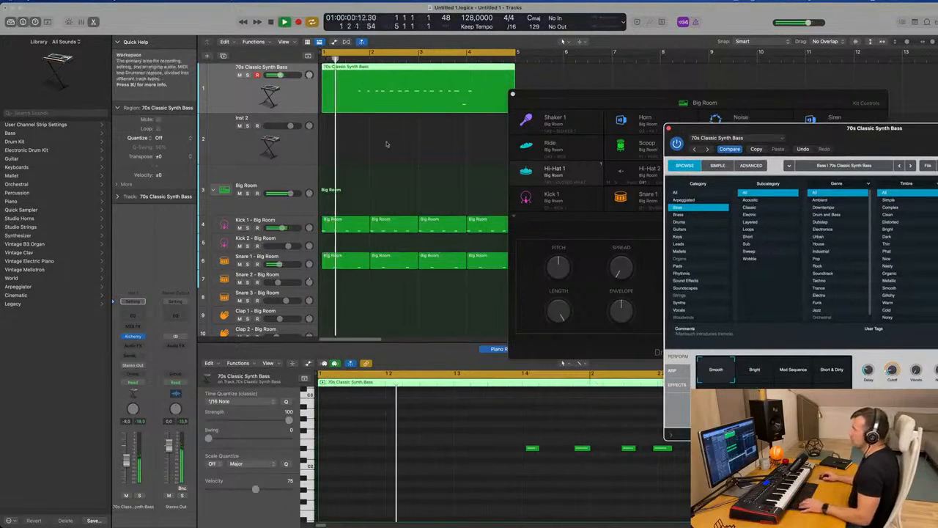
click(528, 440)
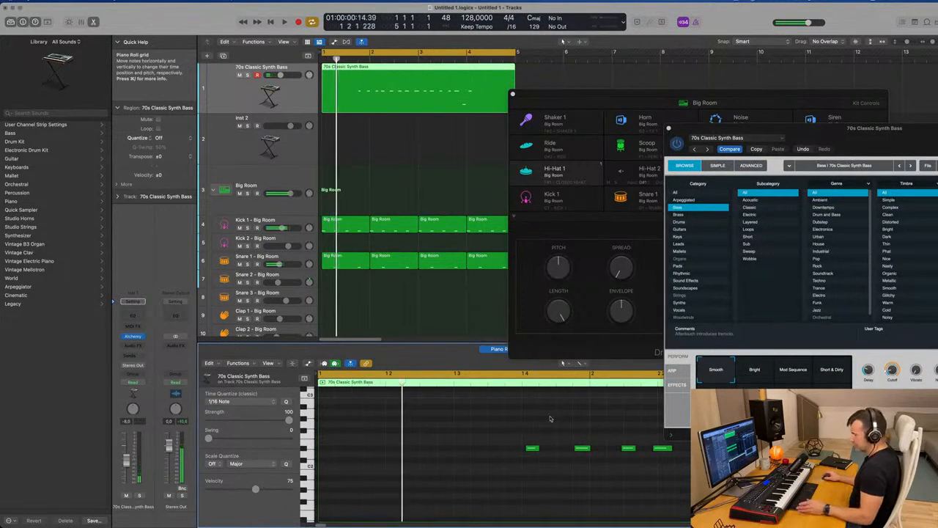
click(447, 459)
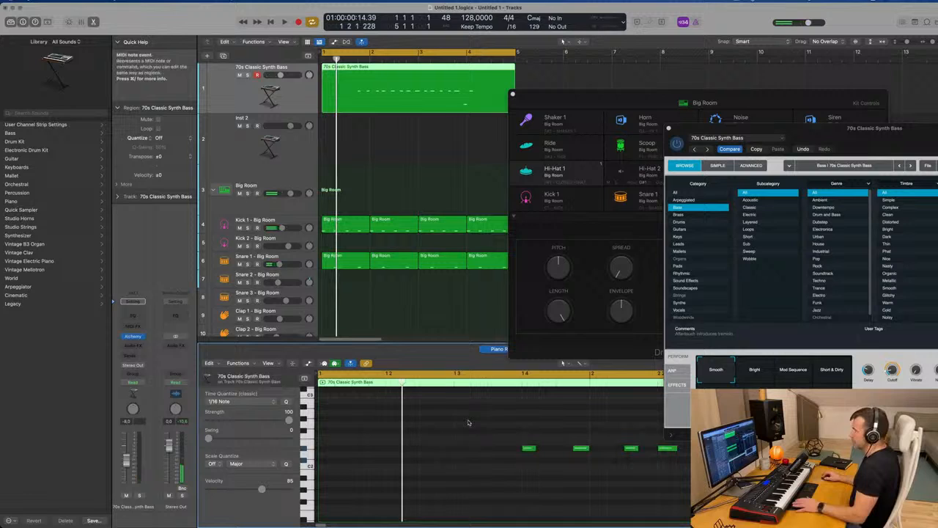
Cut off the first bar of the bass region and move the remaining three bars to start at bar 1.
super+double_click(368, 68)
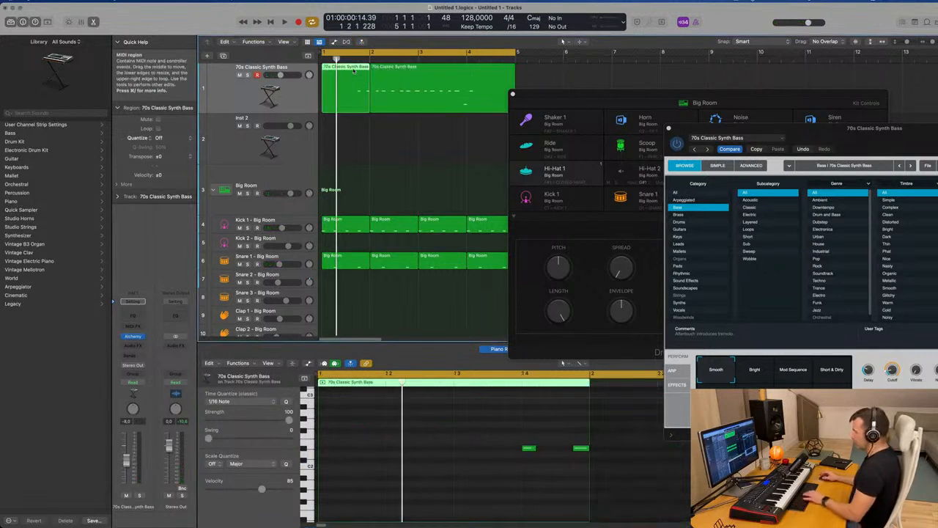
key(Delete)
drag(423, 68, 374, 71)
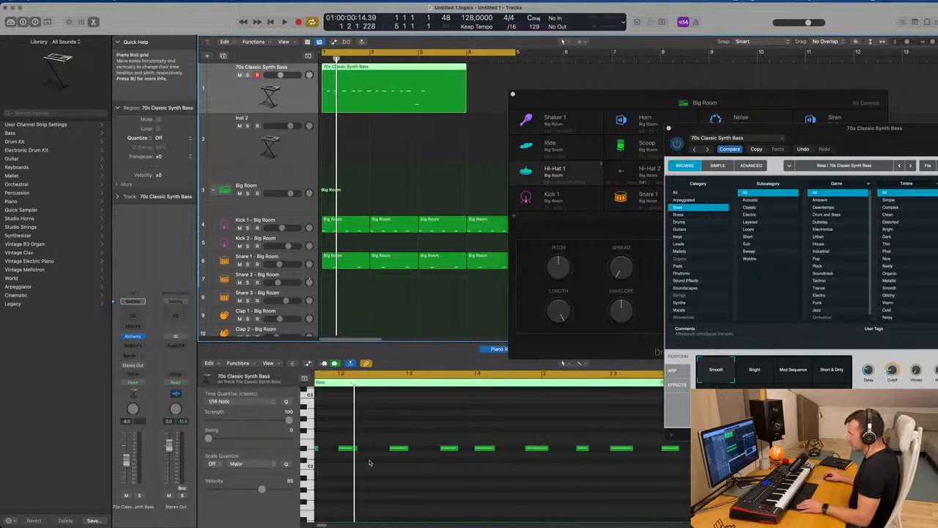
Adjust the second note of the bass line and play back the loop with the drums.
mouse_move(355, 448)
mouse_down()
mouse_move(324, 452)
mouse_move(358, 452)
mouse_up()
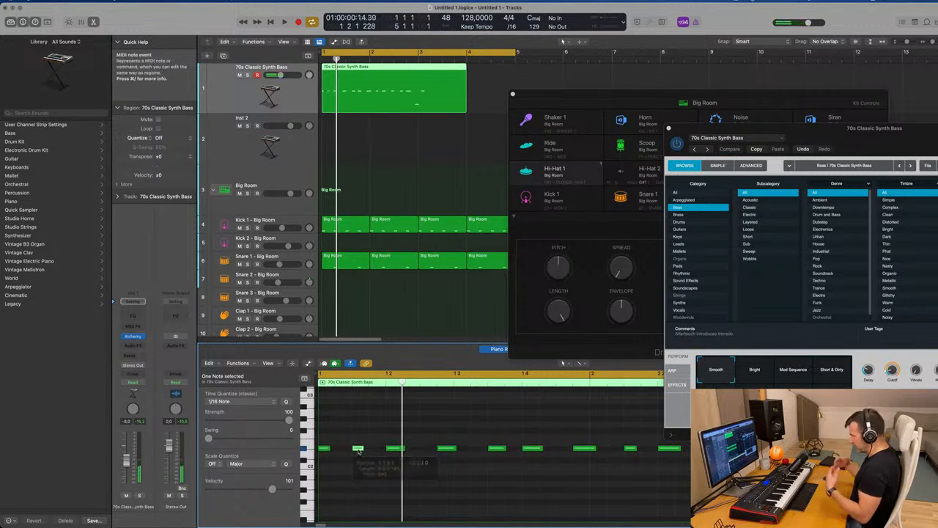
click(372, 147)
key(space)
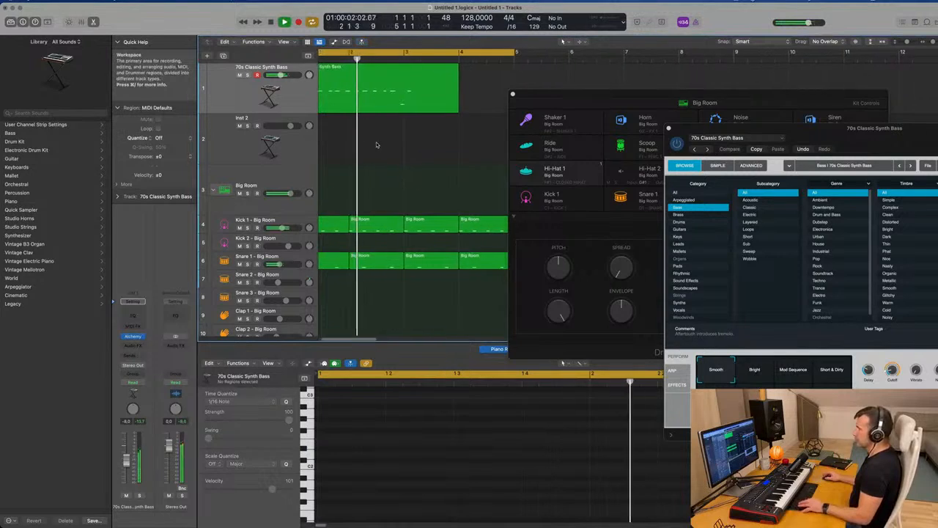
click(379, 96)
key(space)
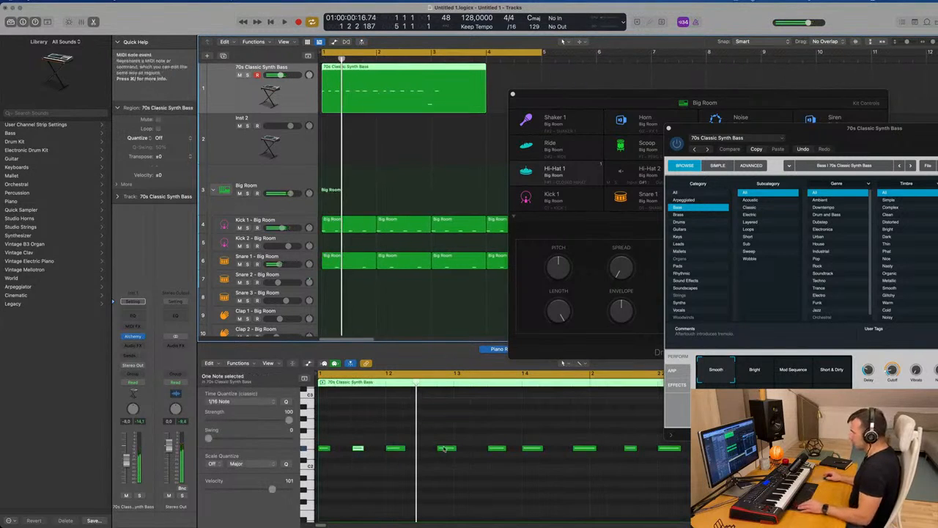
Shorten the bass note just before bar 2 and play back the loop.
scroll(445, 448, down, 2)
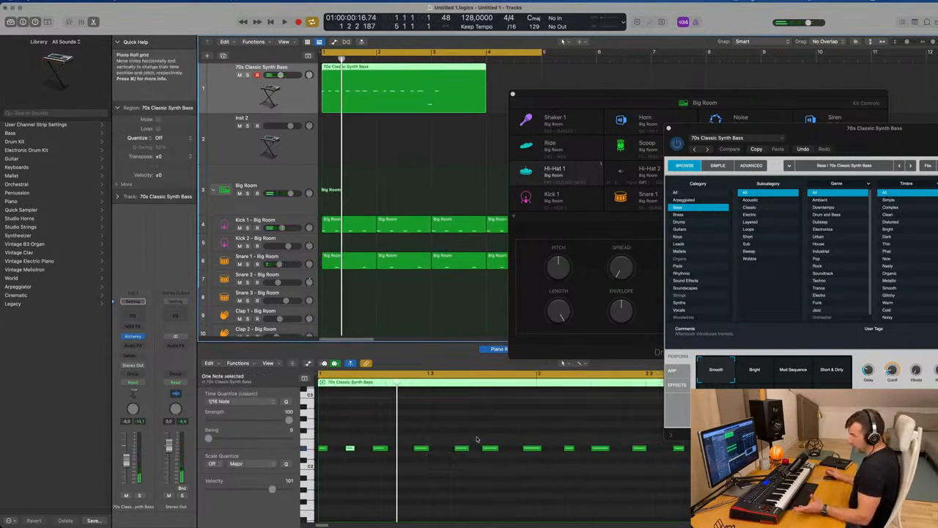
click(534, 448)
key(space)
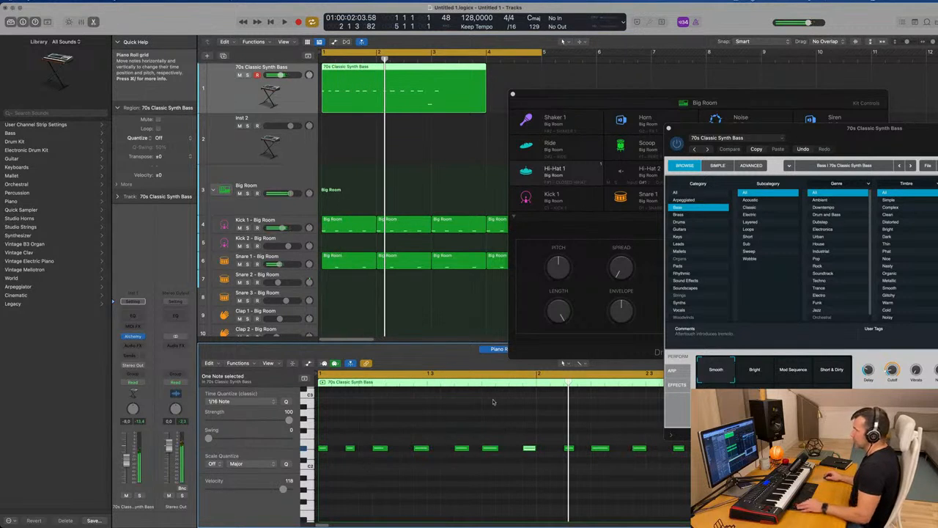
key(super+Left)
key(super+Left)
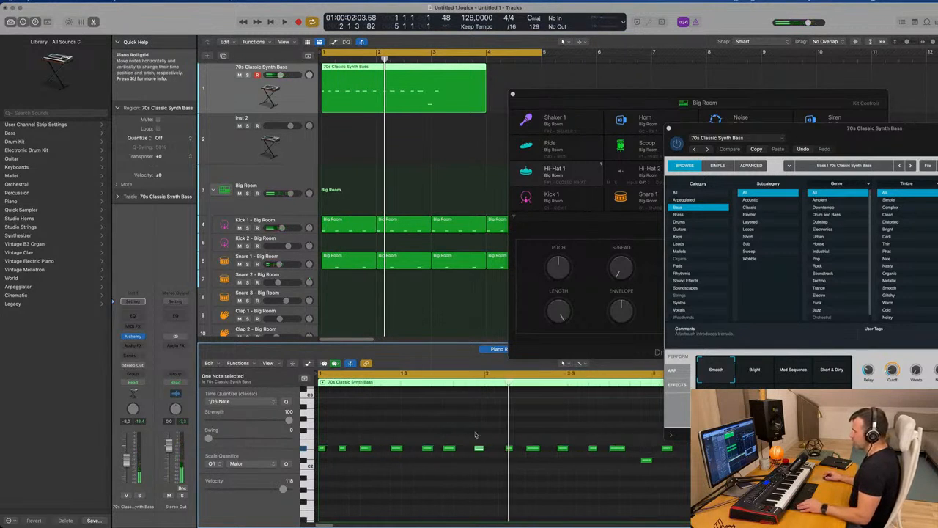
Delete the bass notes from just before bar 2 onward and copy the three preceding notes two beats later.
scroll(468, 435, right, 1)
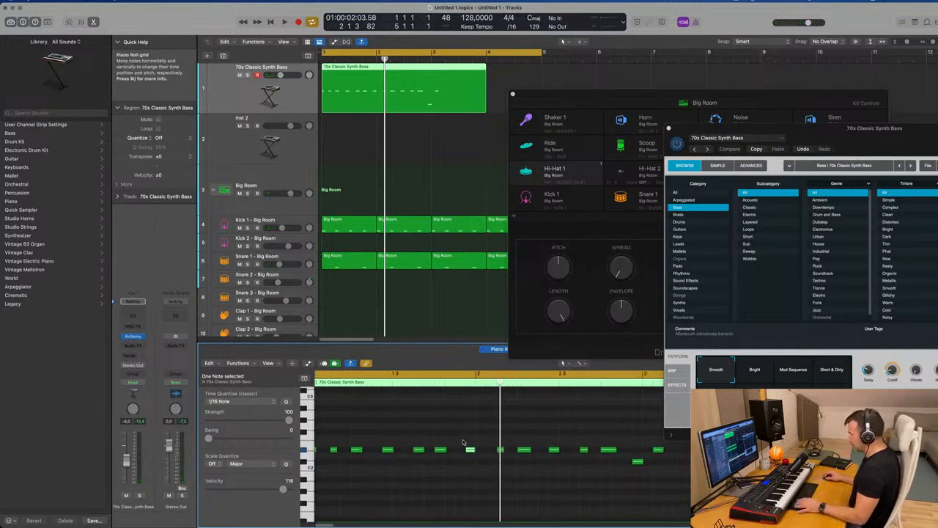
drag(463, 442, 666, 467)
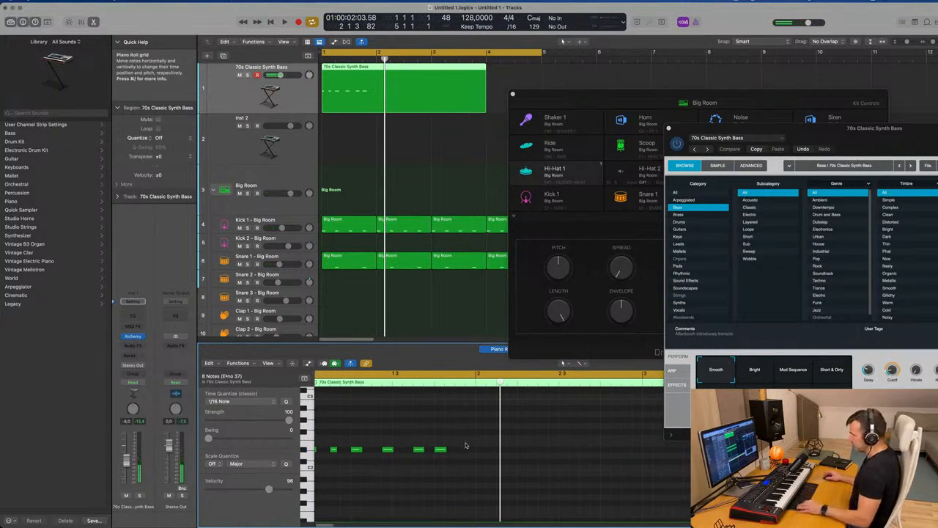
mouse_move(465, 445)
mouse_down()
mouse_move(384, 450)
mouse_move(471, 455)
mouse_up()
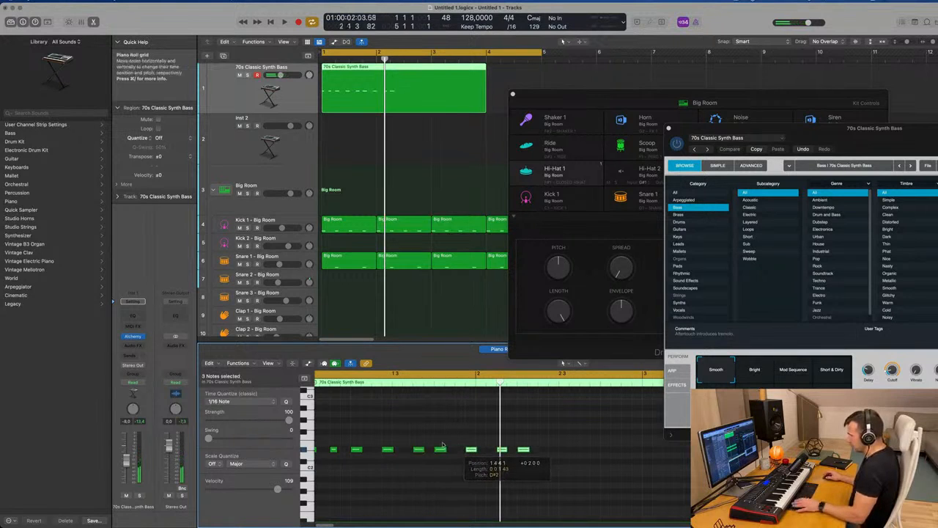
key(space)
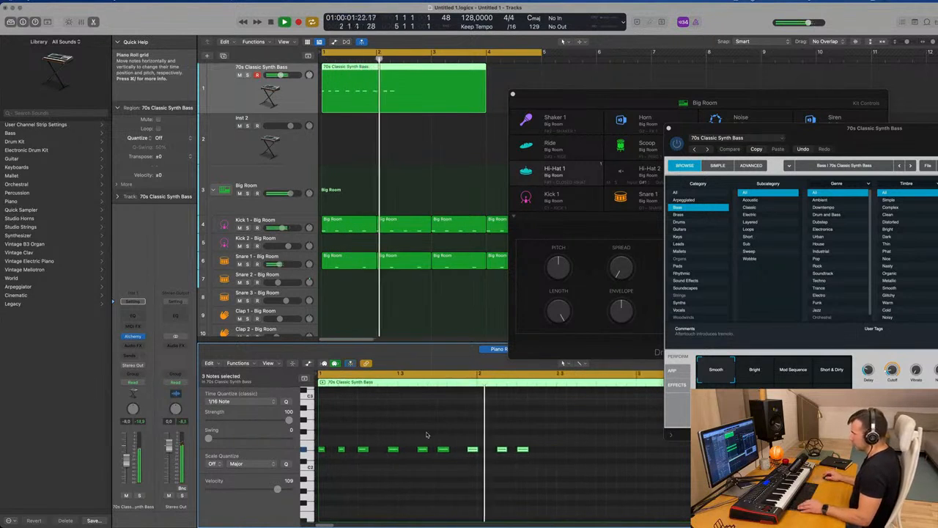
Copy the last three bass notes another two beats later and play back the extended pattern.
click(477, 460)
drag(478, 461, 553, 458)
key(space)
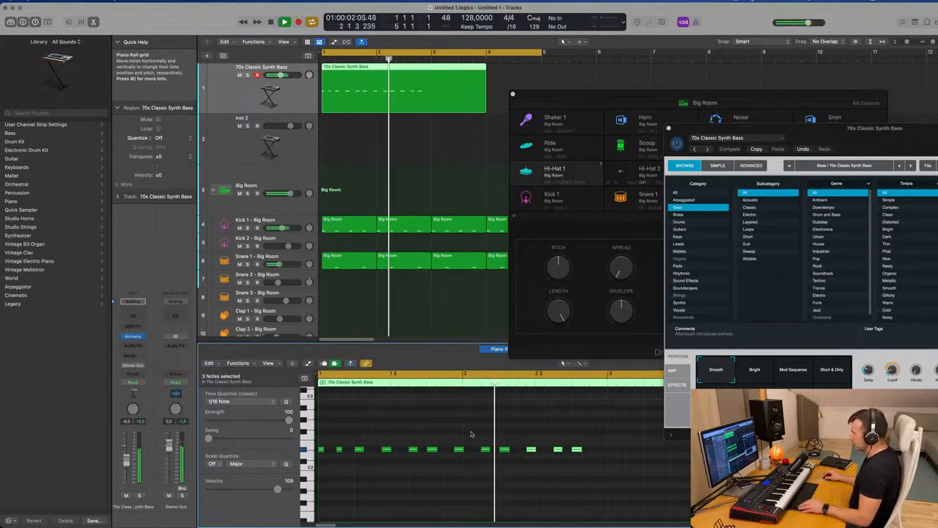
scroll(472, 434, down, 1)
scroll(574, 446, down, 1)
key(space)
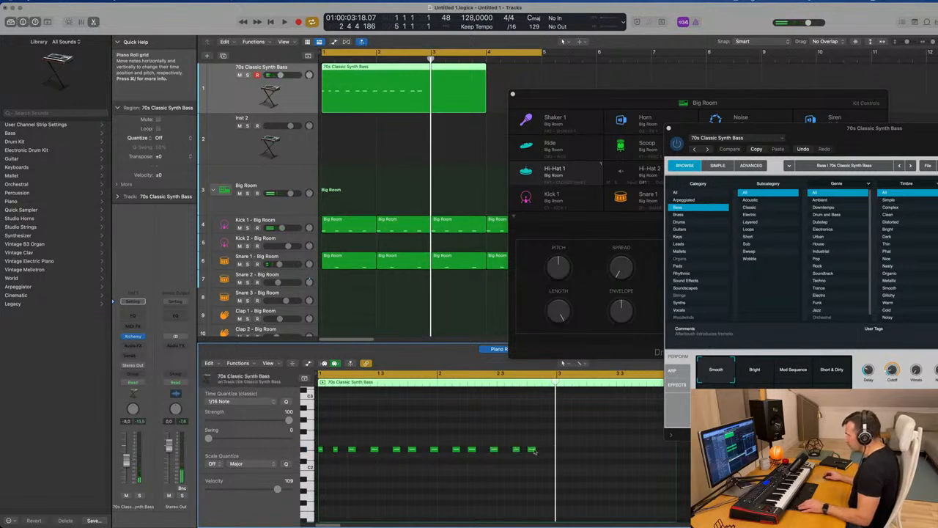
Copy the last bass note to just before bar 3 and play back the pattern.
click(533, 450)
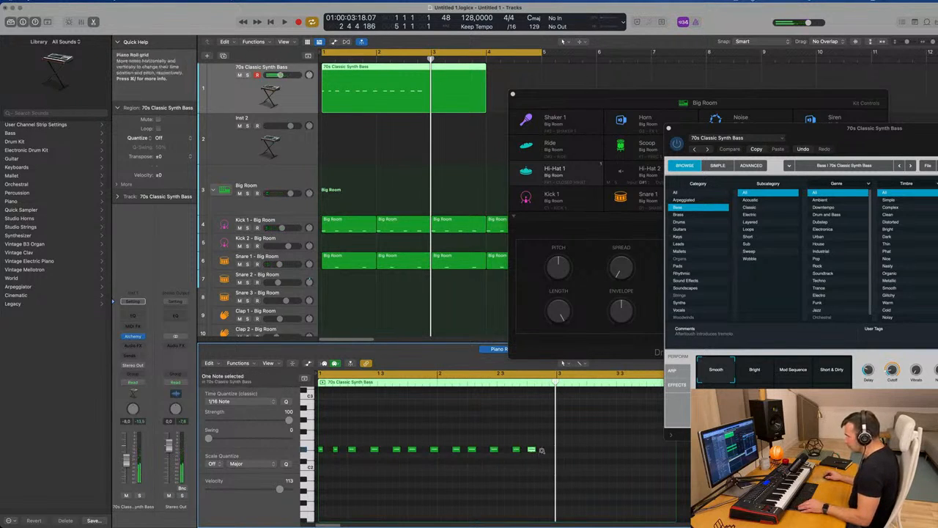
scroll(541, 450, up, 1)
drag(522, 450, 556, 453)
key(space)
scroll(463, 469, down, 3)
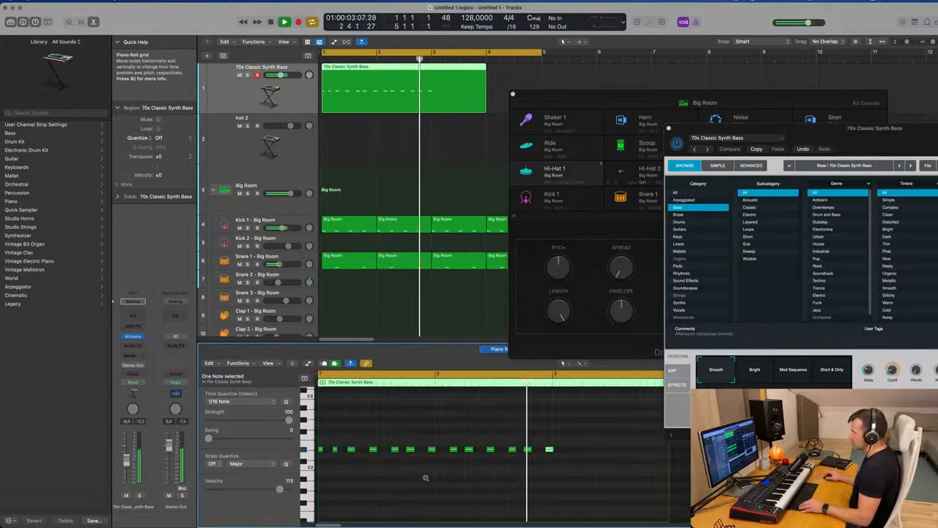
Split the bass region at bar 3, shortening notes that cross the split, and delete the part after it.
scroll(425, 478, down, 1)
key(space)
drag(443, 468, 553, 444)
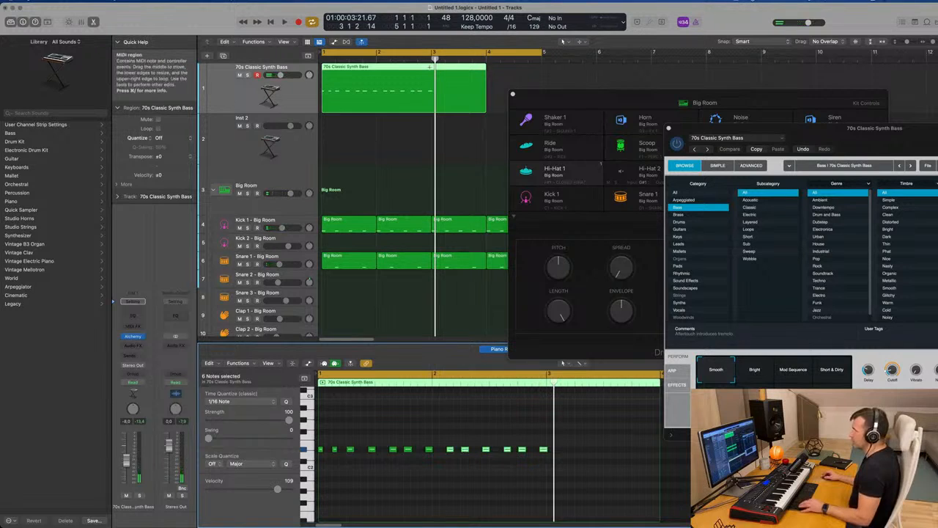
click(434, 74)
key(super+t)
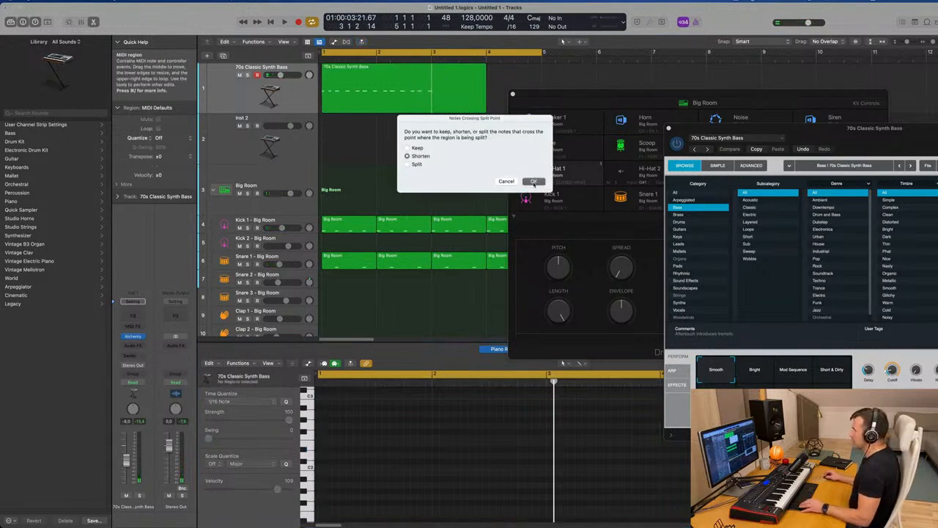
click(534, 182)
key(BackSpace)
Play back the two-bar bass region and move its last note 80 ticks earlier, to position 2 4 3 161.
key(space)
click(416, 91)
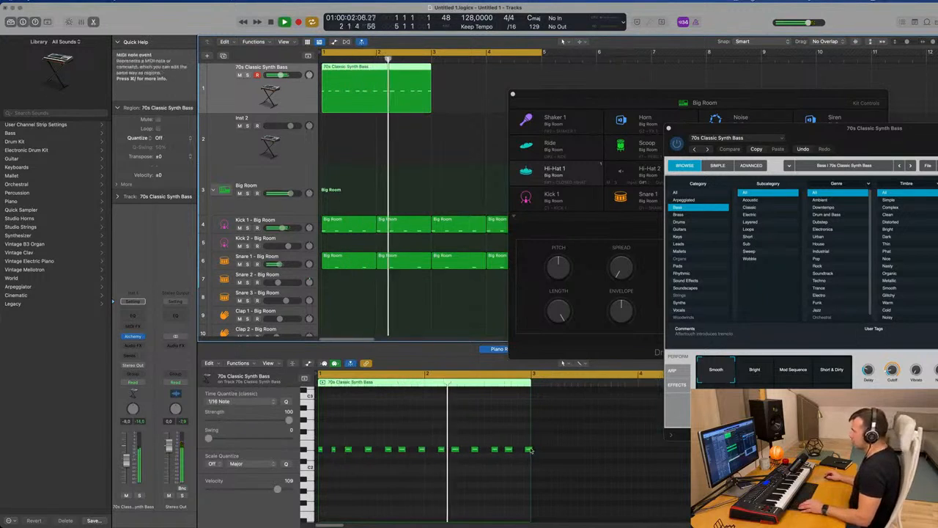
key(space)
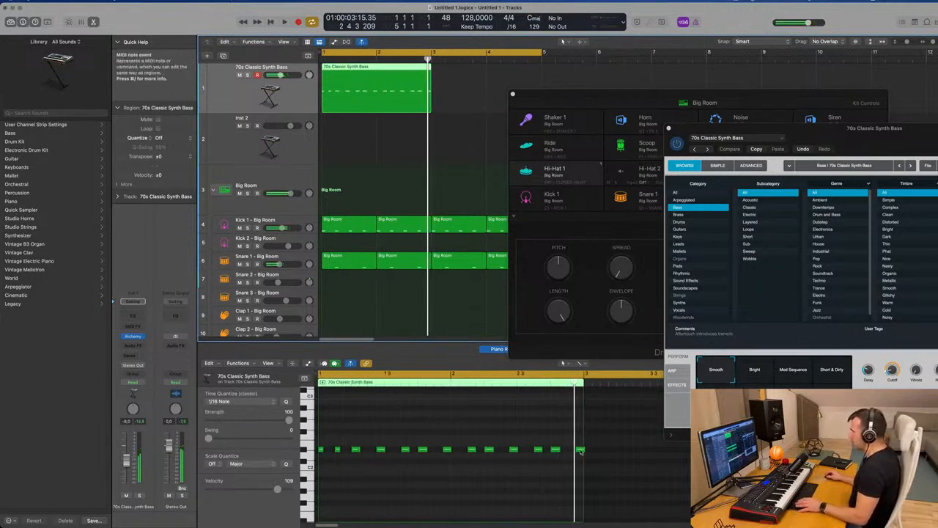
click(581, 449)
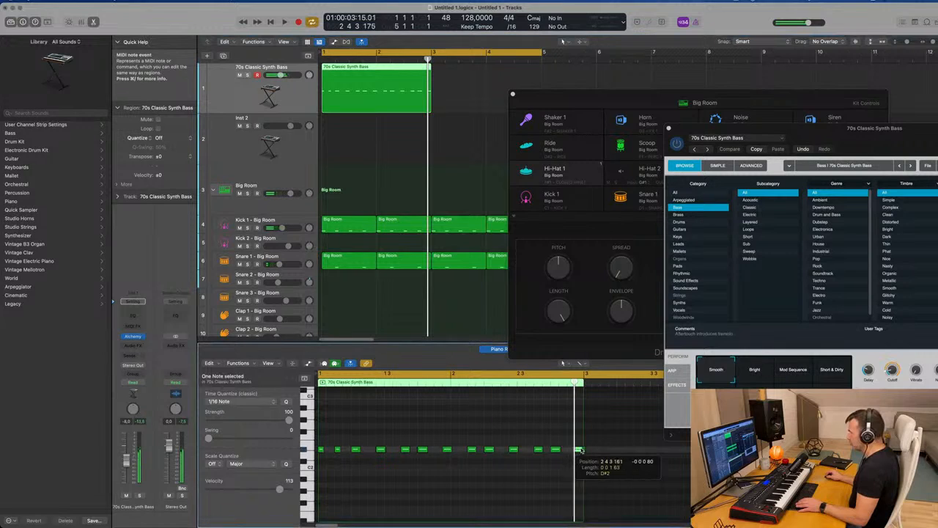
Repeat the two-bar bass region once to fill bars 3 and 4, play the loop and select both regions.
click(469, 81)
click(419, 74)
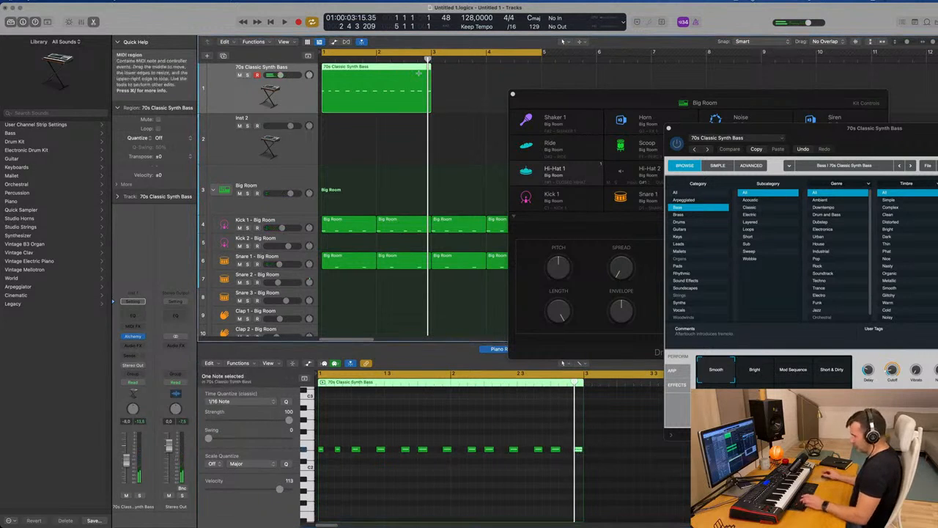
key(super+r)
key(space)
key(super+Left)
shift+click(378, 94)
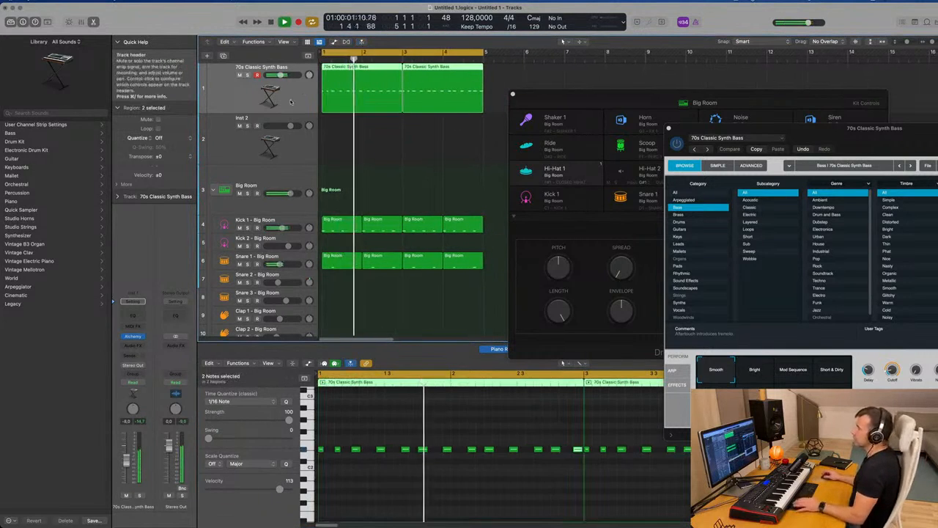
Insert a stereo Compressor on the 70s Classic Synth Bass track and set its side chain to Kick 1 - Big Room (Inst 3).
click(142, 336)
mouse_move(142, 375)
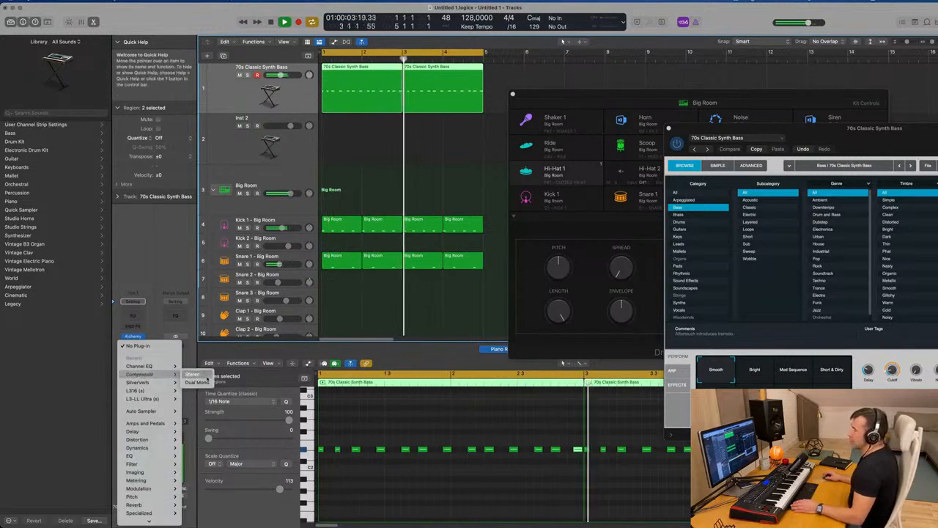
click(195, 375)
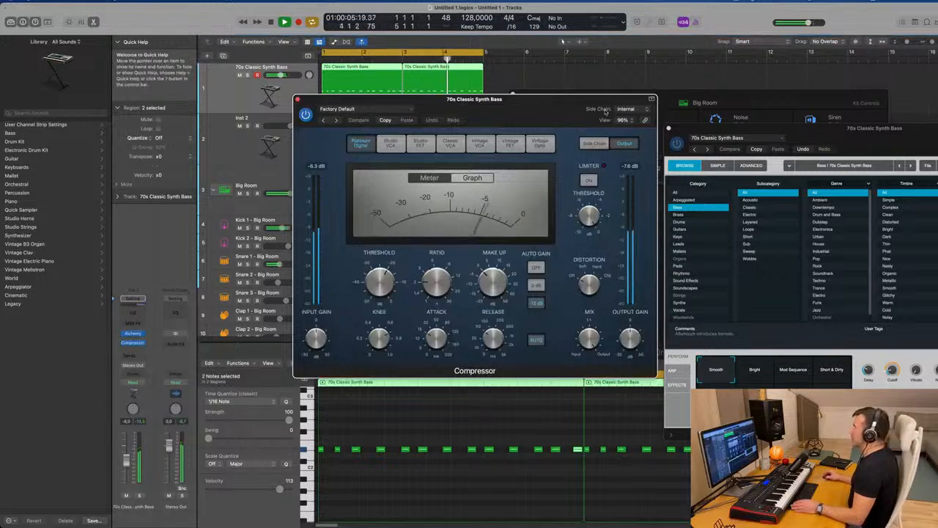
click(630, 109)
mouse_move(625, 130)
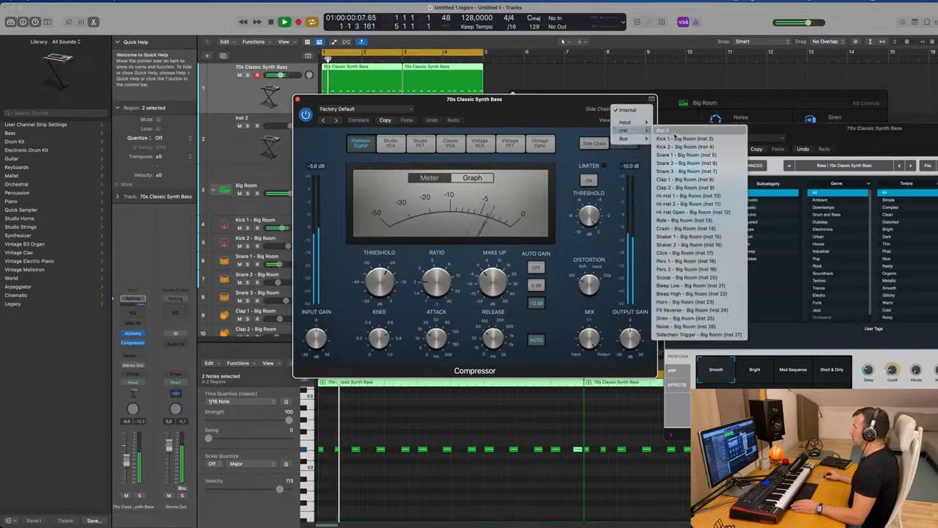
click(697, 140)
drag(564, 108, 609, 109)
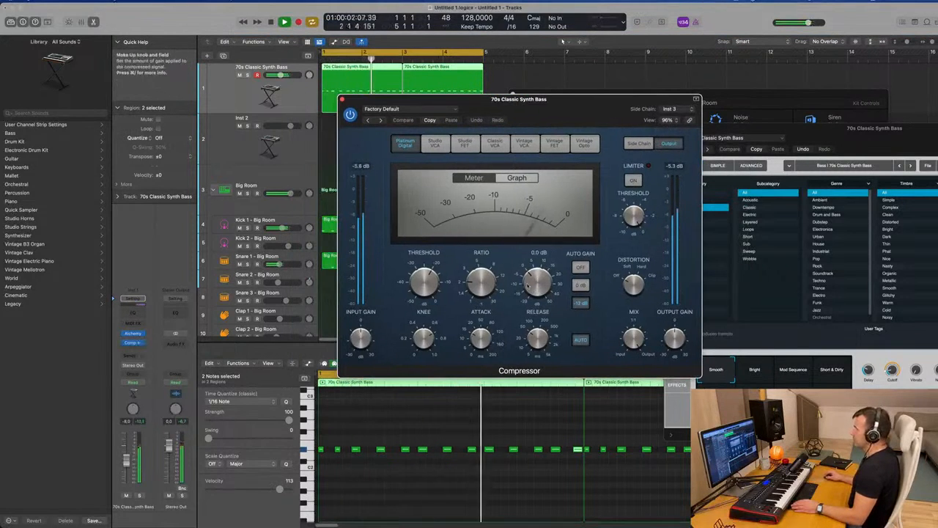
Raise the Compressor's ratio for stronger ducking and compare the bass with the plug-in bypassed and active.
drag(484, 280, 486, 270)
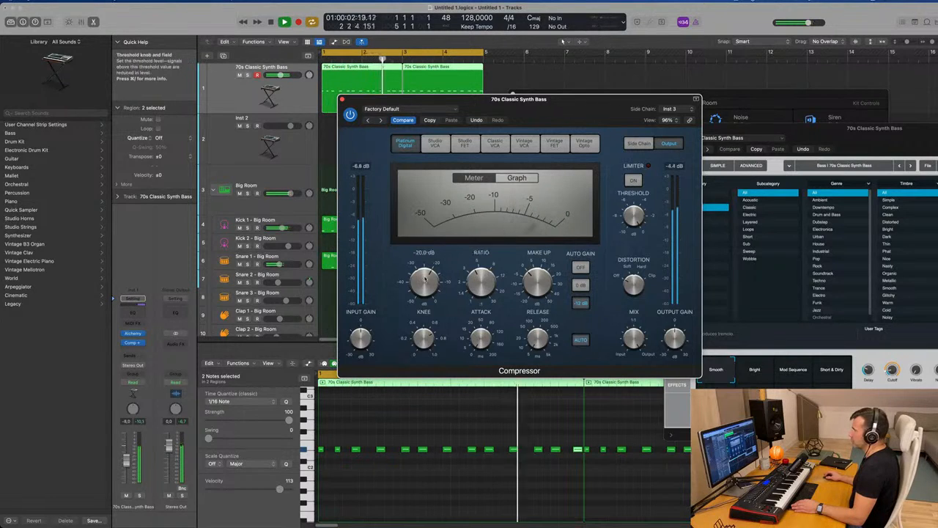
drag(524, 111, 553, 116)
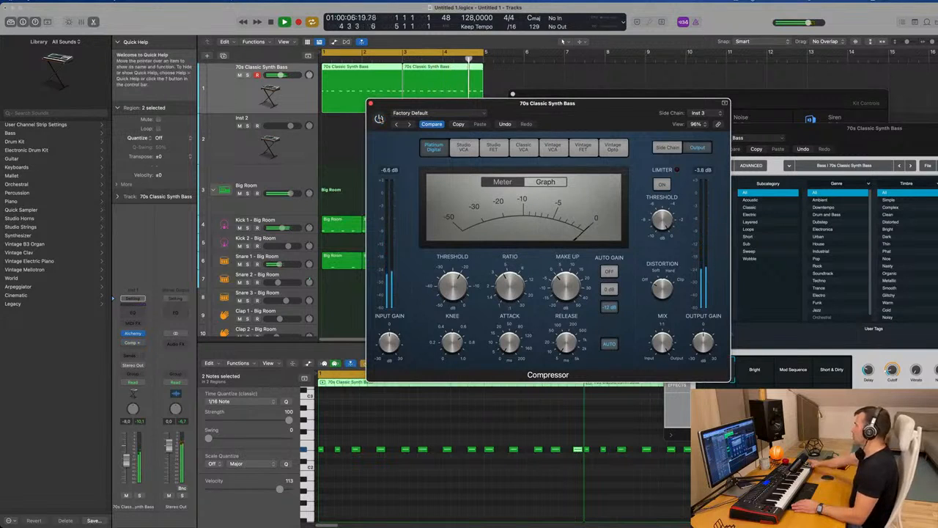
click(379, 119)
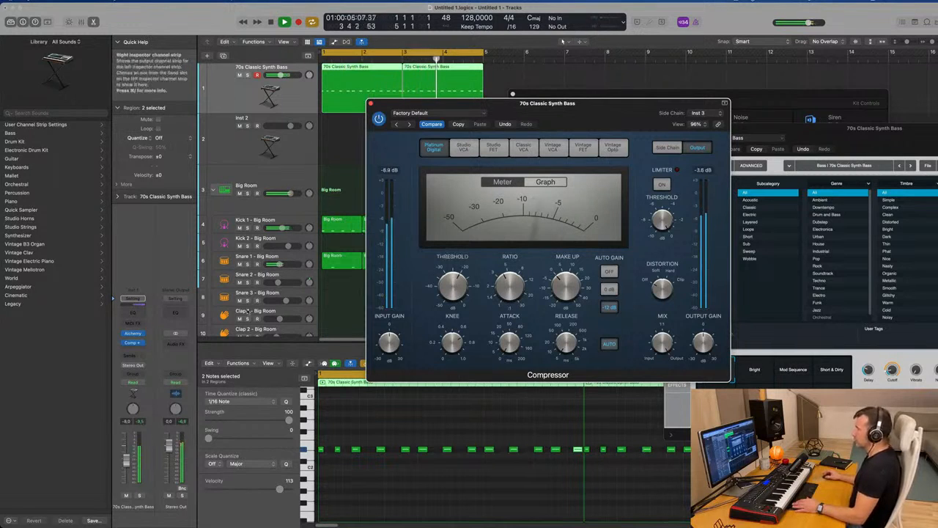
Lower the bass track's volume to -11.3 dB while comparing the sound with the Compressor bypassed and active.
drag(126, 461, 126, 463)
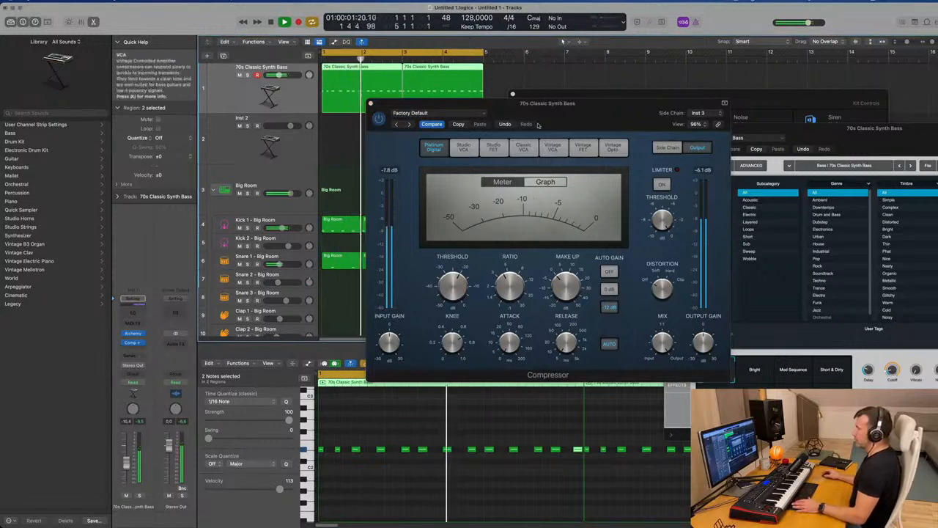
drag(567, 104, 533, 184)
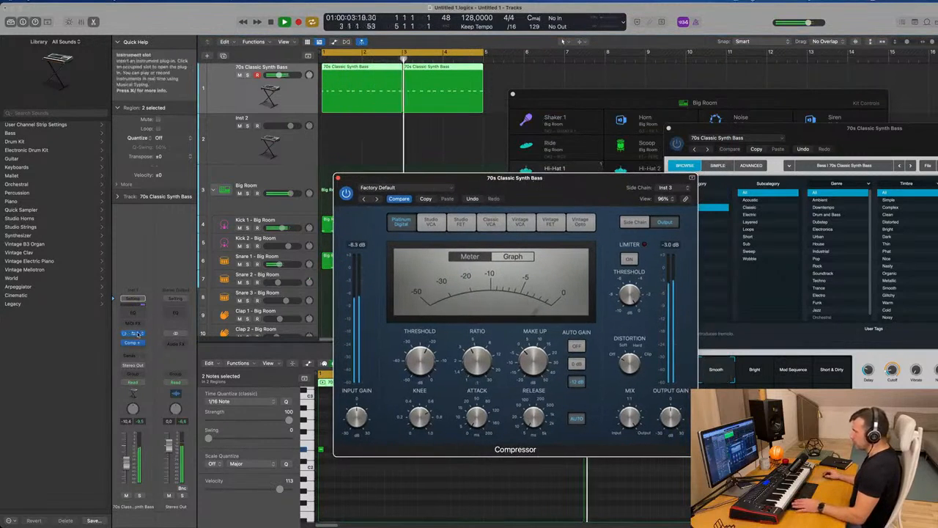
click(135, 334)
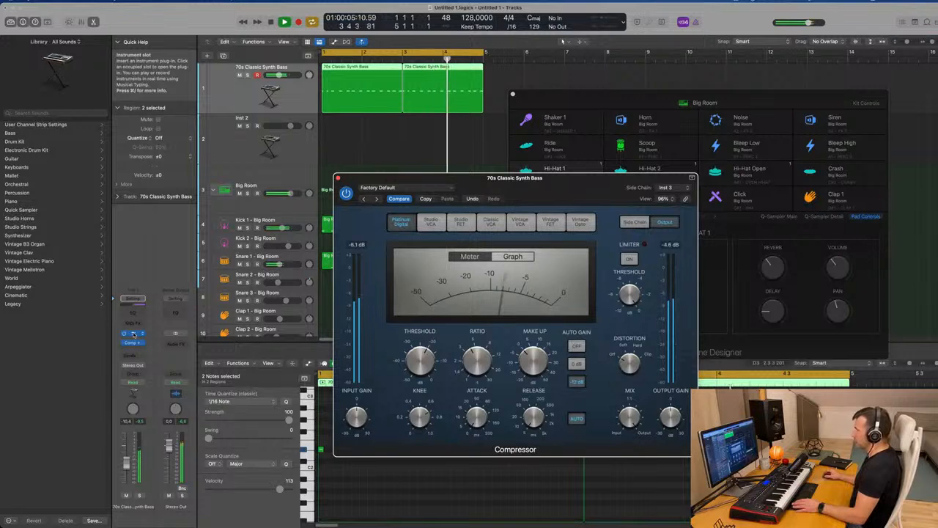
click(133, 335)
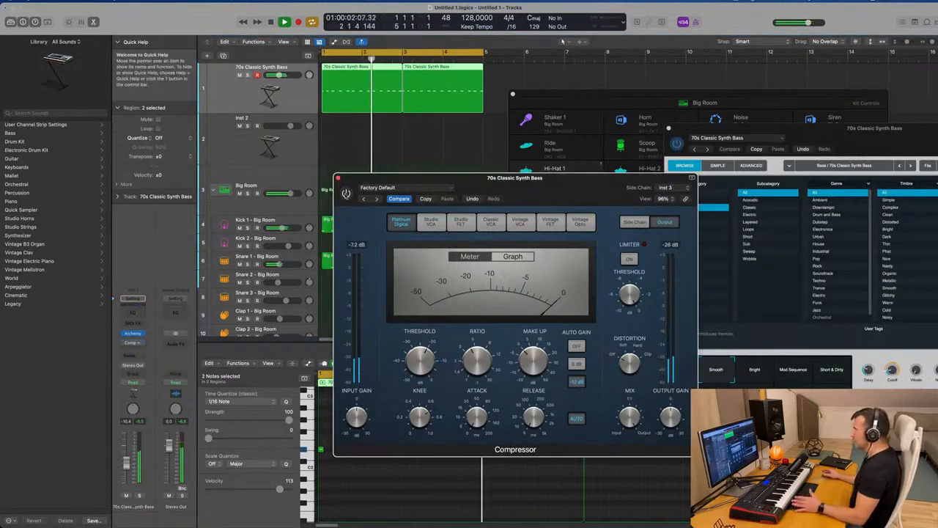
click(346, 193)
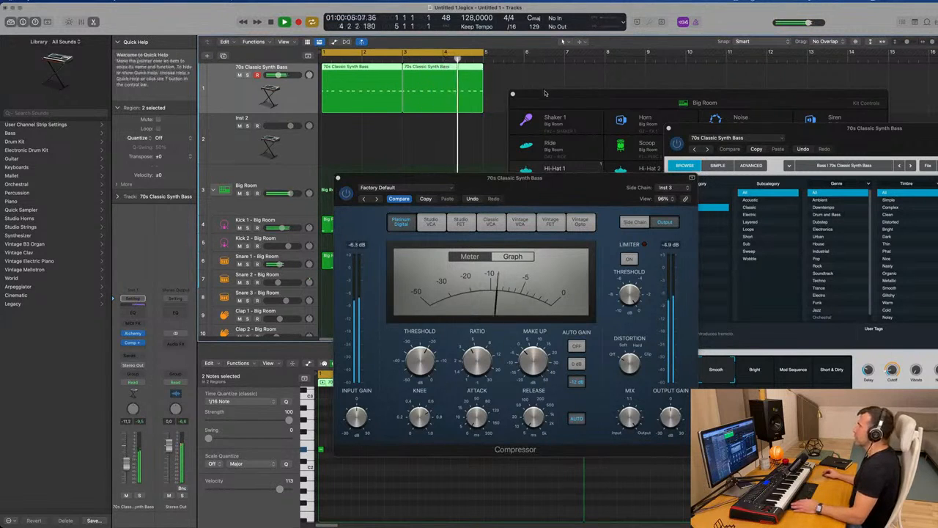
Move the plug-in windows clear of the arrangement and join the two bass regions into one four-bar region.
drag(545, 93, 626, 97)
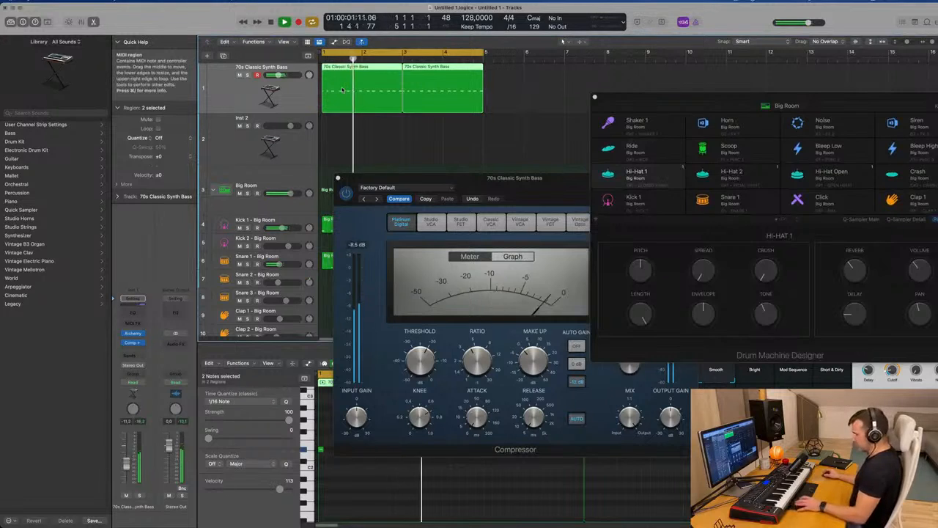
key(super+j)
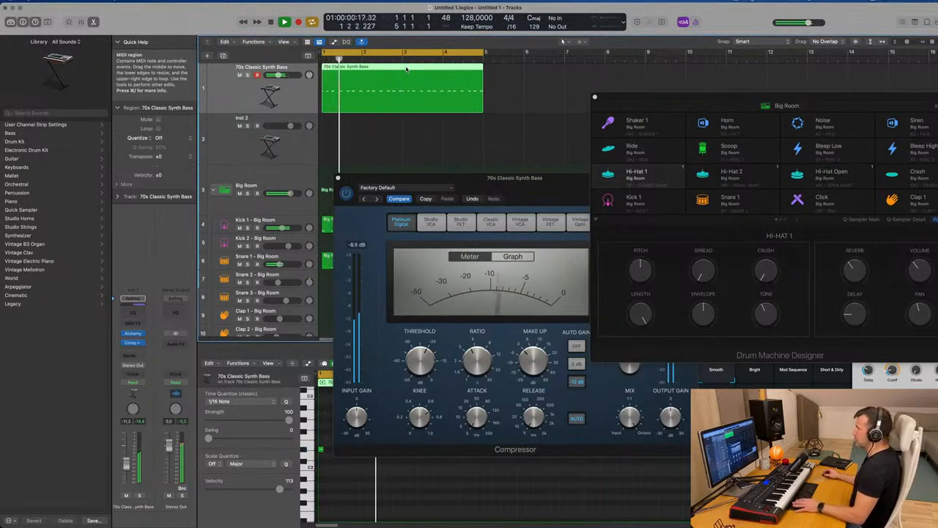
key(e)
key(e)
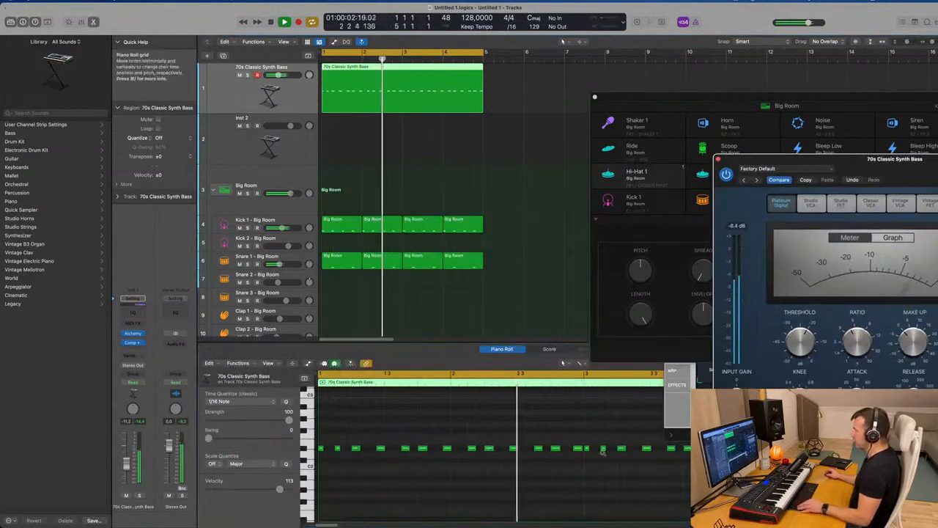
Move the bass note just before bar 3 another 110 ticks earlier, to position 2 4 3 51, and play the loop.
scroll(445, 460, down, 5)
scroll(448, 459, up, 5)
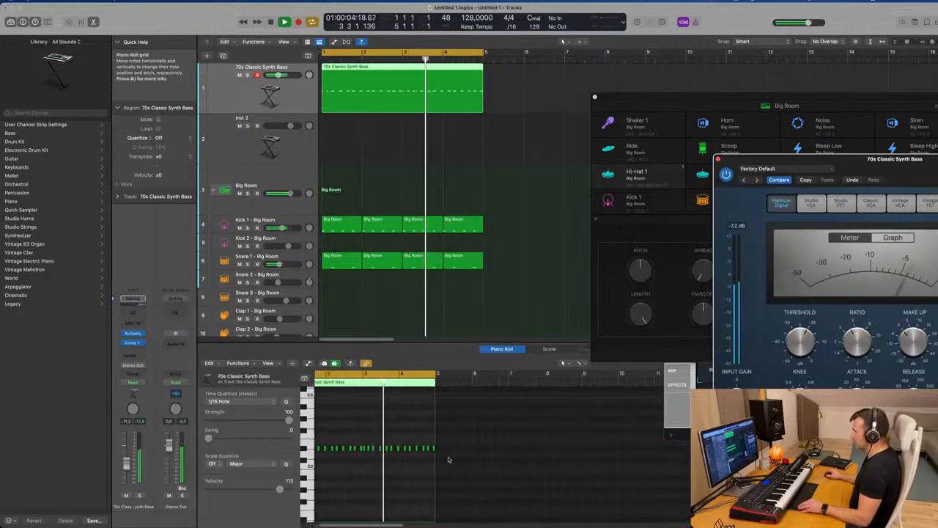
scroll(452, 457, down, 2)
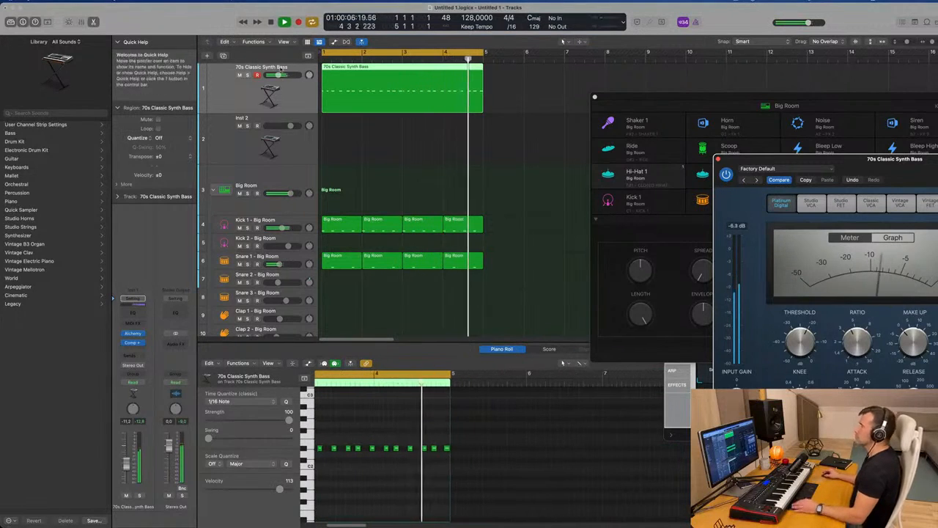
click(176, 314)
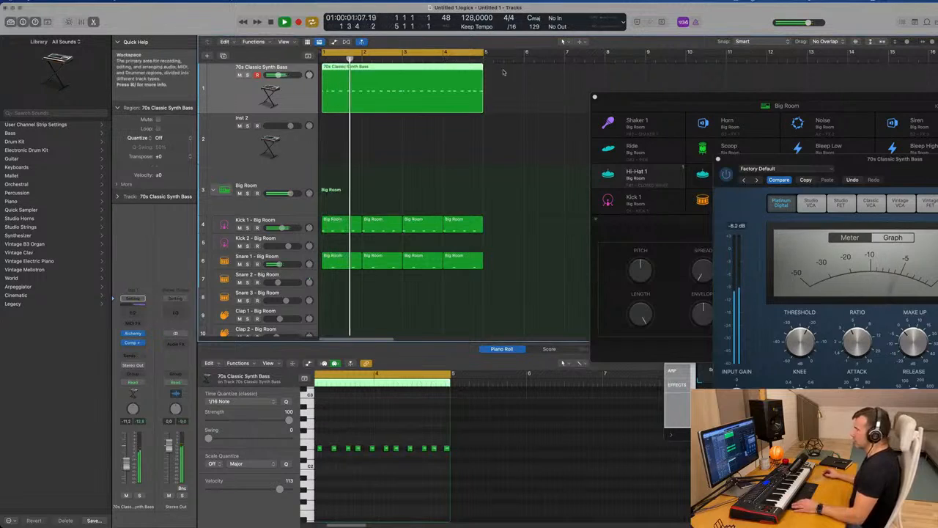
key(space)
scroll(398, 463, up, 6)
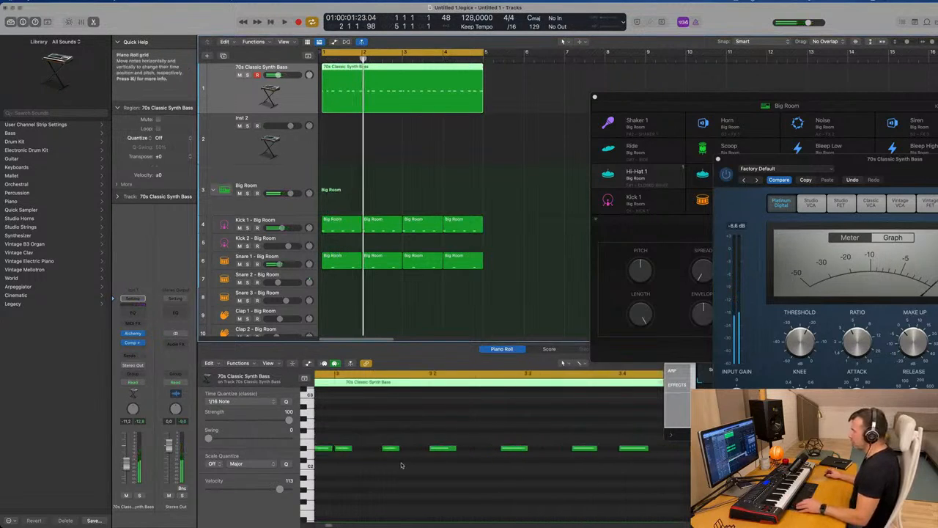
scroll(401, 466, left, 2)
click(459, 448)
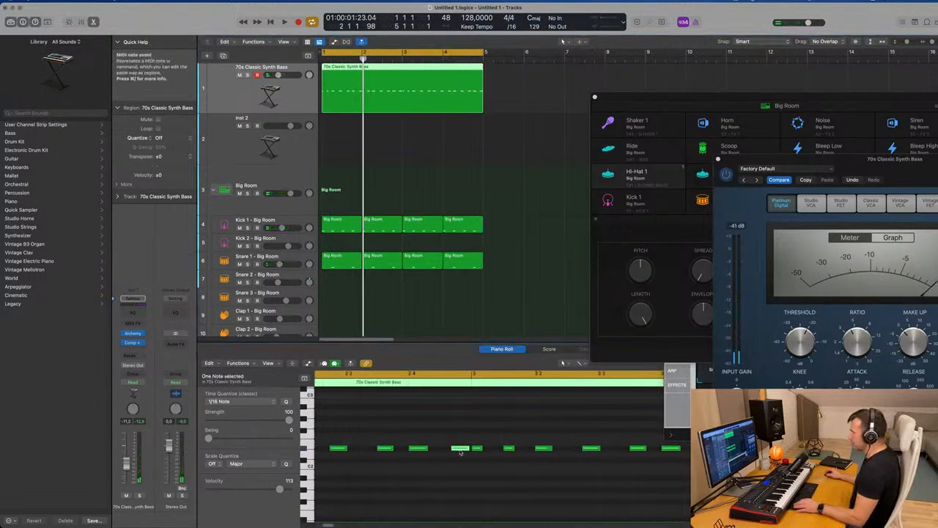
drag(460, 450, 452, 450)
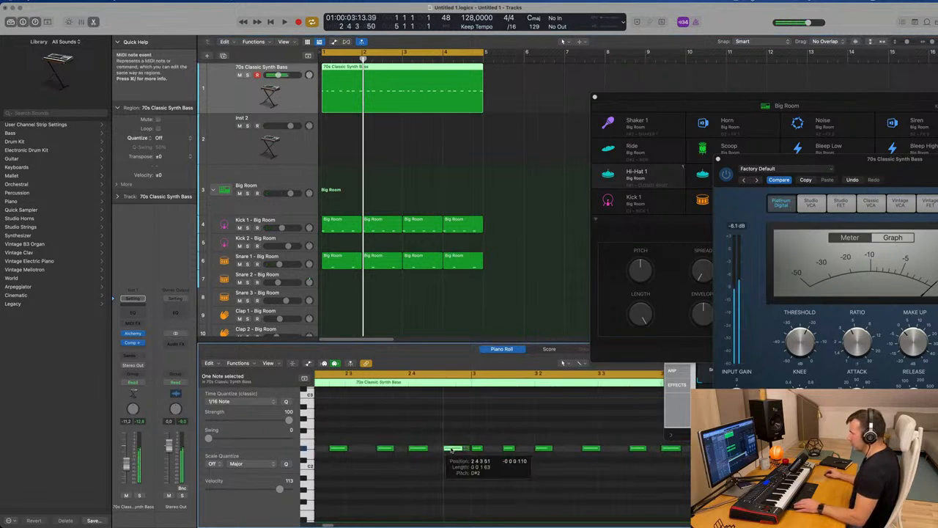
key(space)
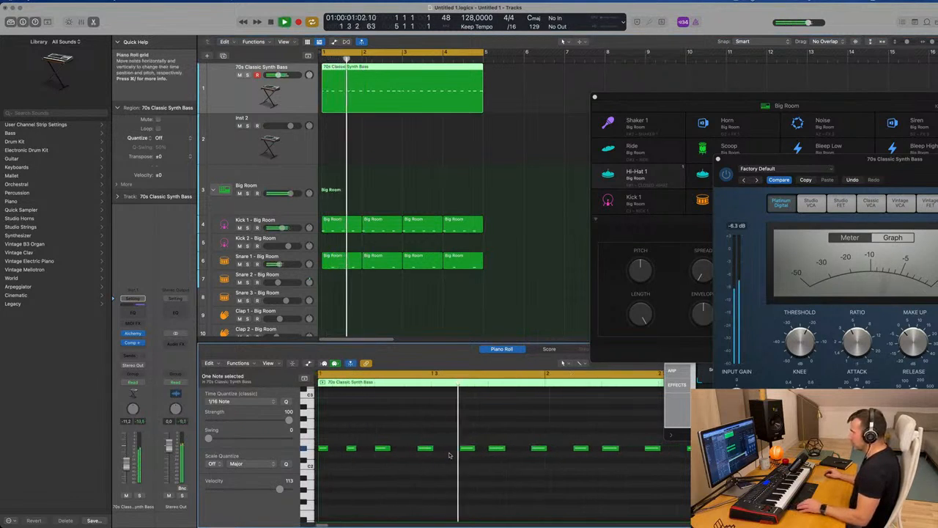
Listen through the four-bar loop and reopen the bass track's Alchemy synth.
key(super+Left)
key(super+Left)
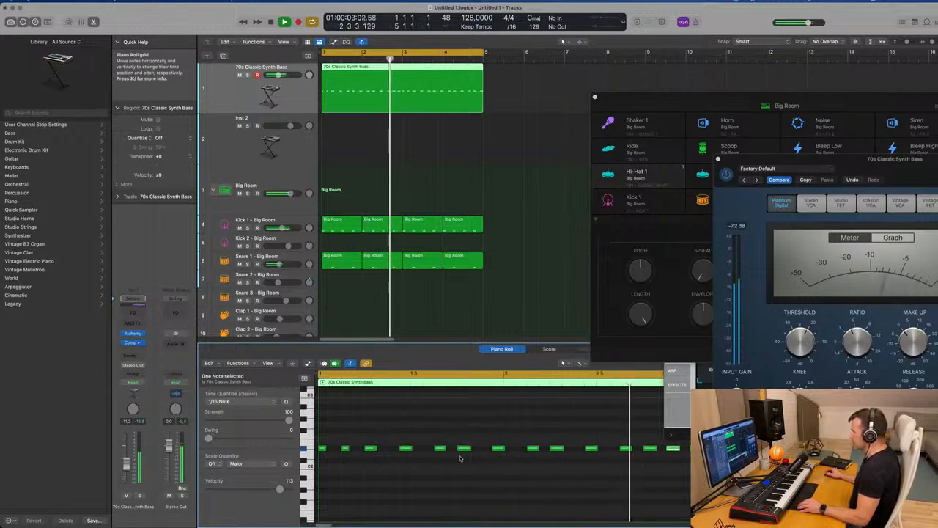
key(super+Left)
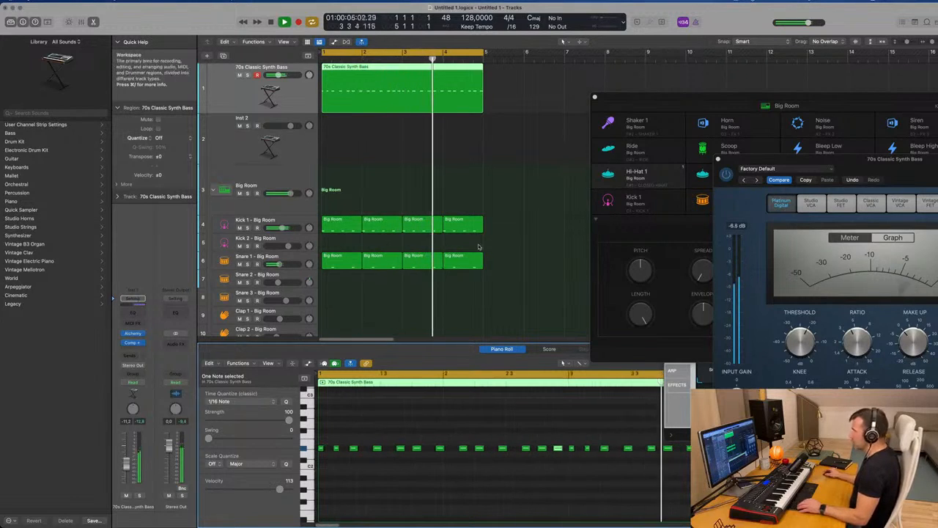
key(super+Right)
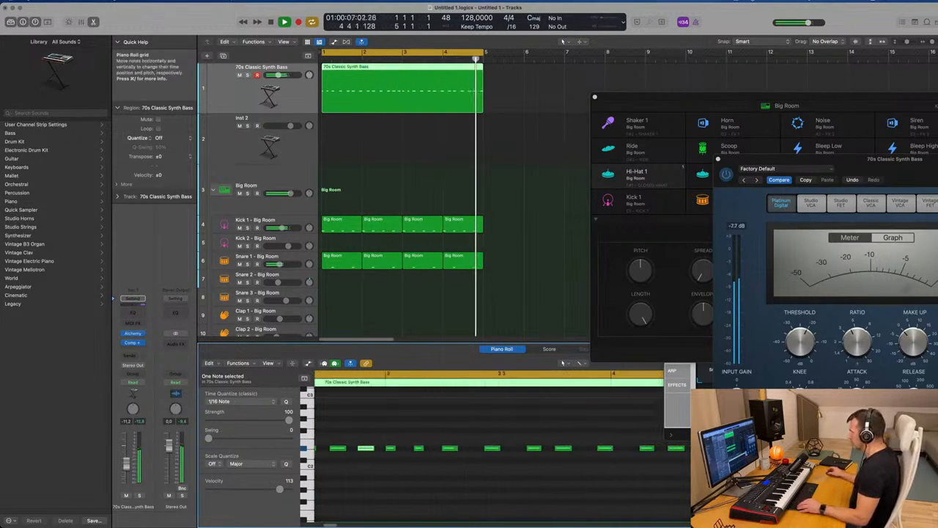
key(super+Left)
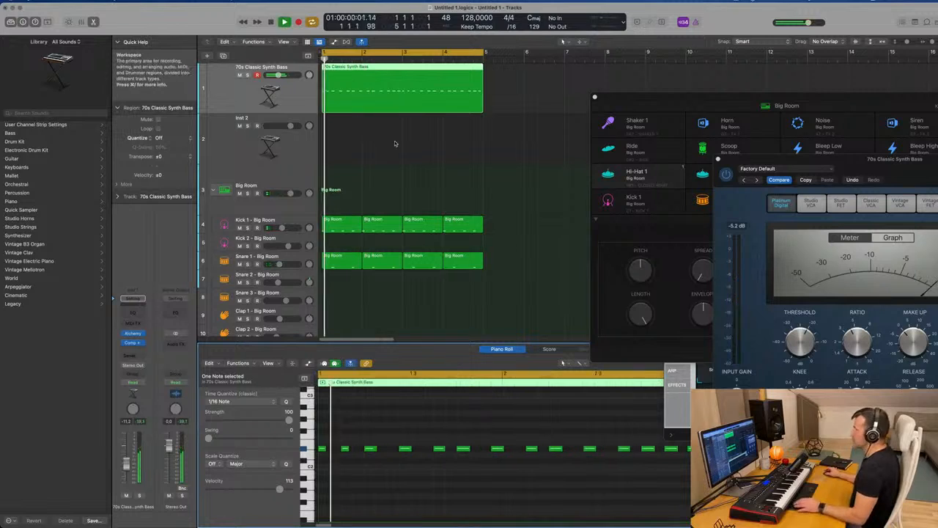
scroll(385, 143, down, 2)
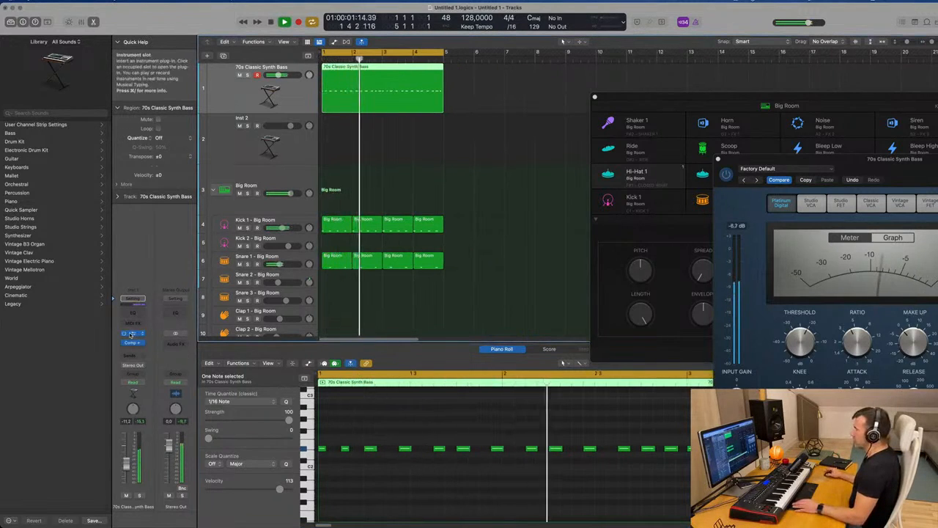
click(132, 333)
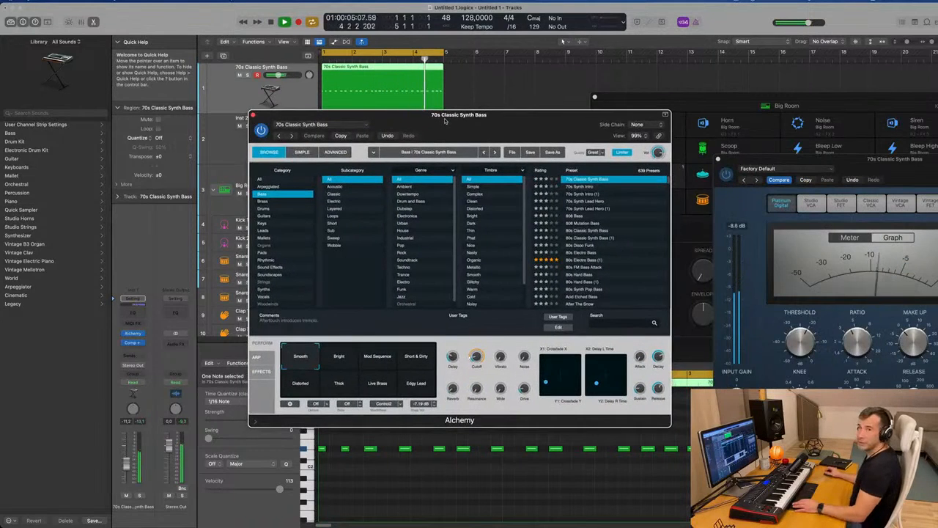
Move the Alchemy window aside while the loop plays and close it.
drag(448, 120, 428, 108)
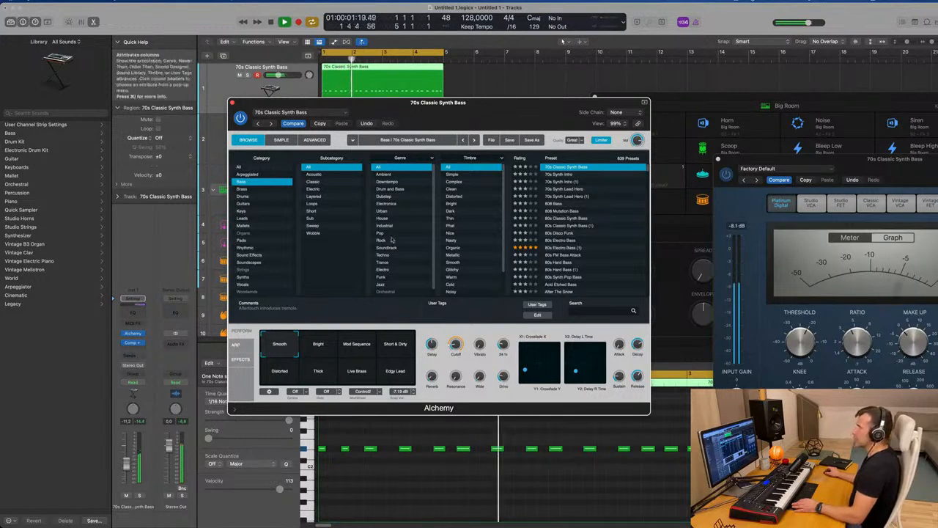
drag(258, 103, 428, 141)
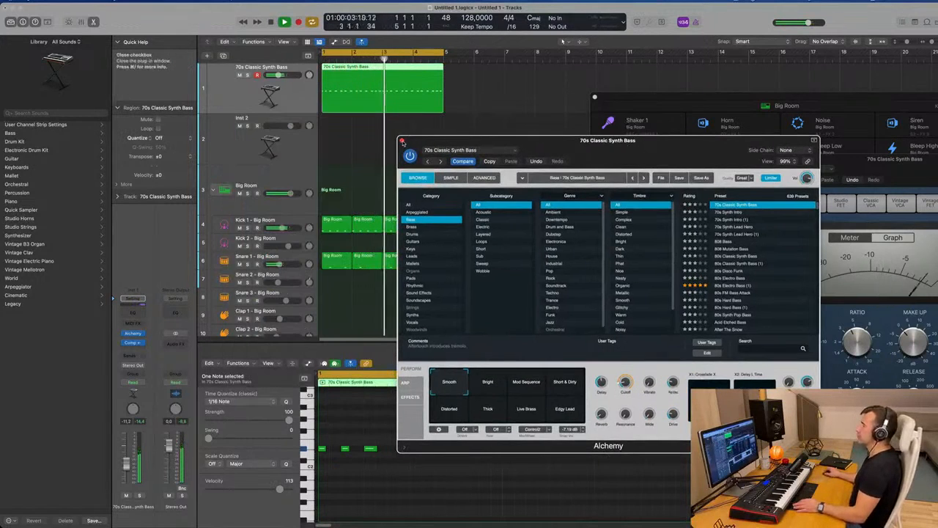
click(401, 140)
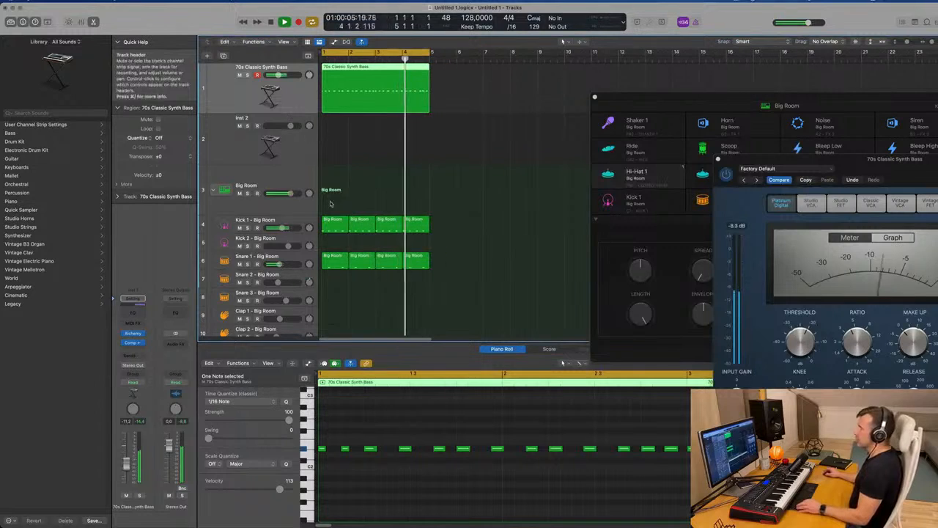
Lower the Hi-Hat 1 track's volume to about -12.2 dB.
scroll(293, 183, down, 5)
click(299, 268)
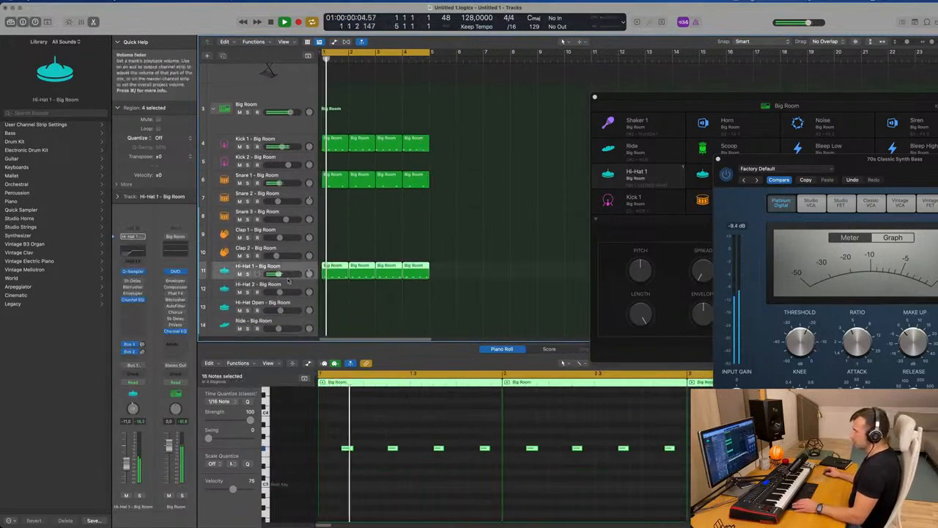
drag(127, 463, 127, 465)
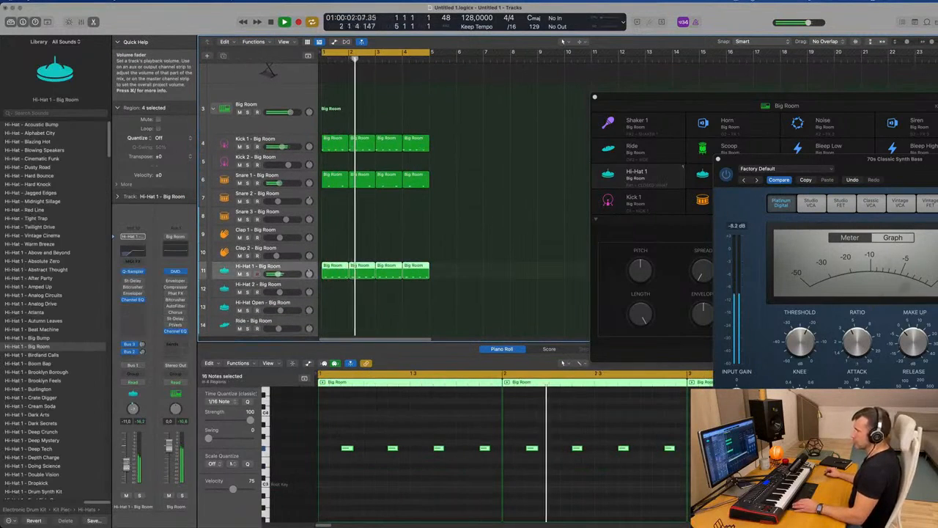
Select the Snare 1 track and lower its volume to about -11.5 dB.
click(299, 182)
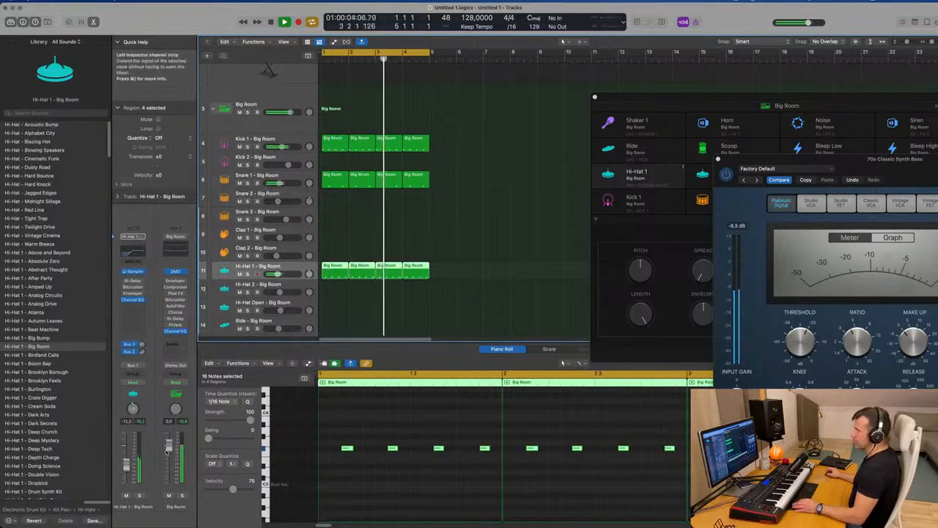
click(296, 177)
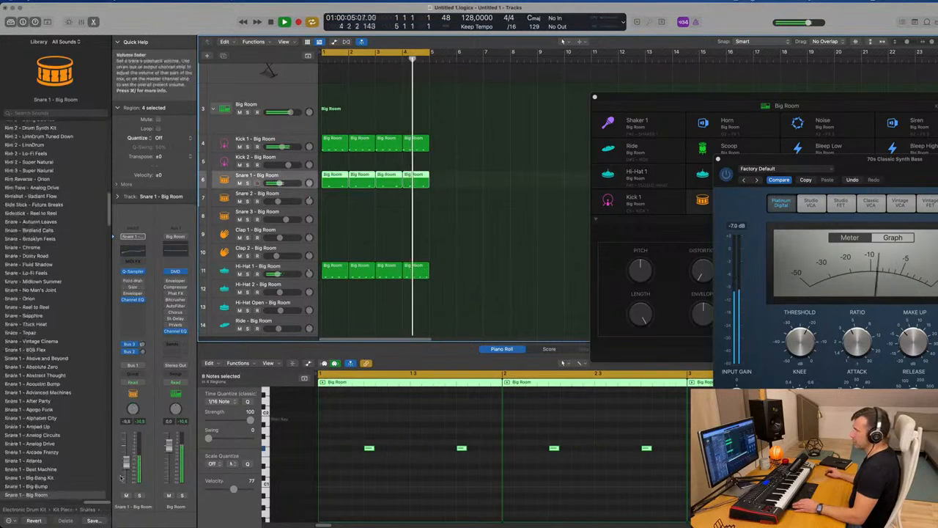
scroll(356, 195, down, 3)
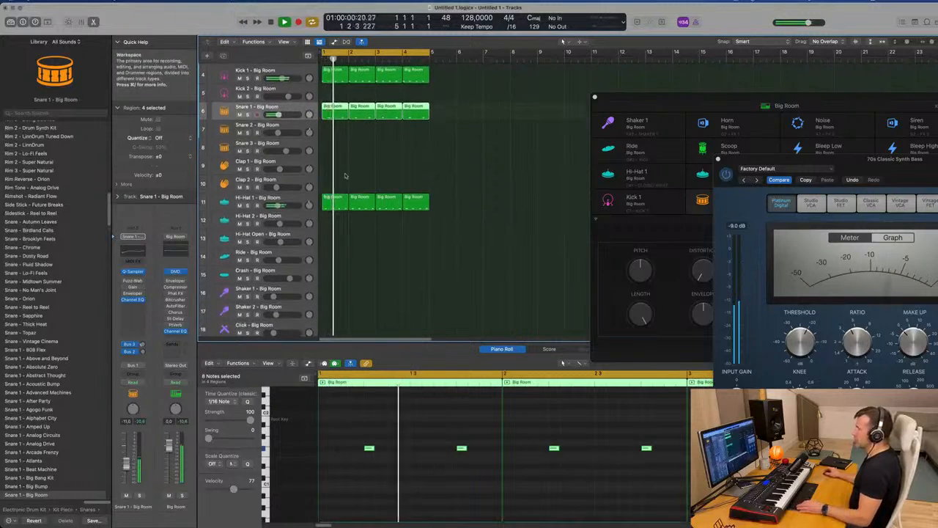
Copy the first Hi-Hat 1 region to bar 1 of Shaker 2, duplicate its four notes an eighth note earlier, and play it.
scroll(336, 152, down, 4)
drag(335, 151, 328, 265)
drag(340, 439, 492, 460)
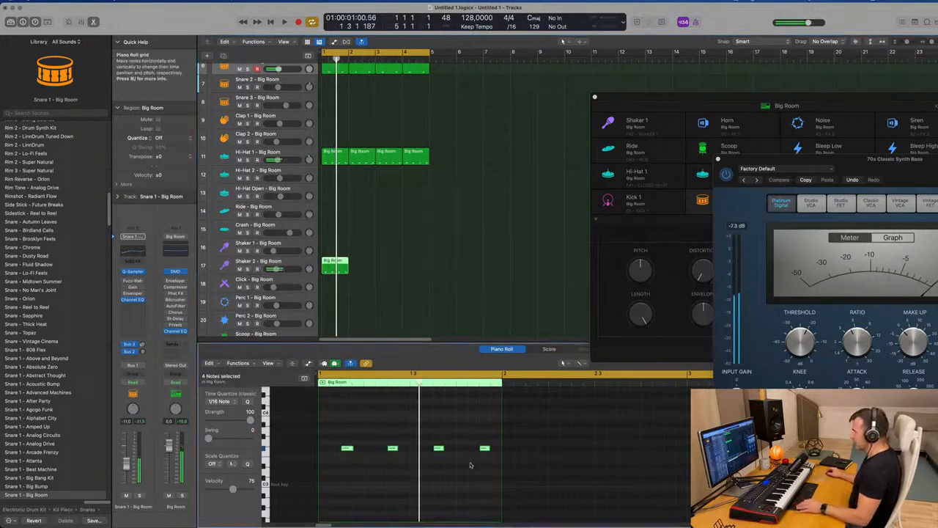
drag(349, 449, 326, 449)
key(space)
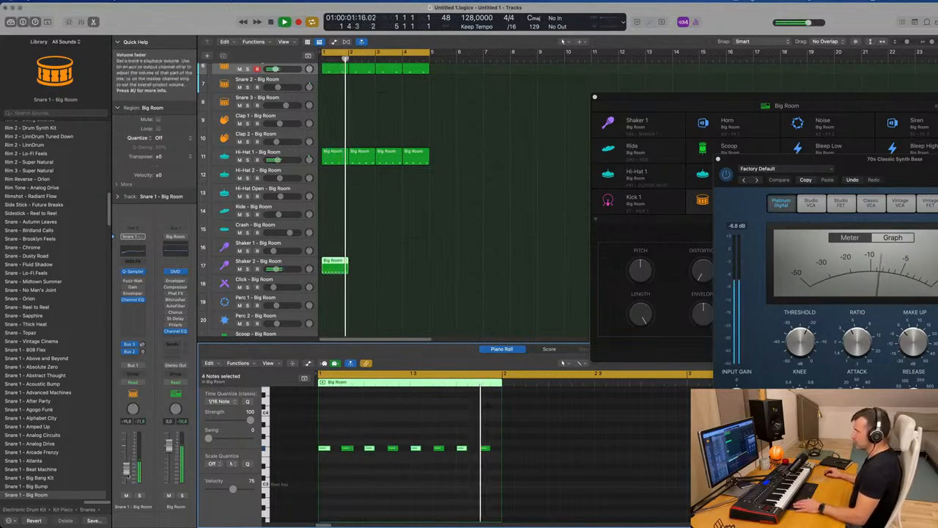
key(space)
key(space)
Repeat the one-bar Shaker 2 region three times to fill the four-bar loop and restart playback.
click(322, 274)
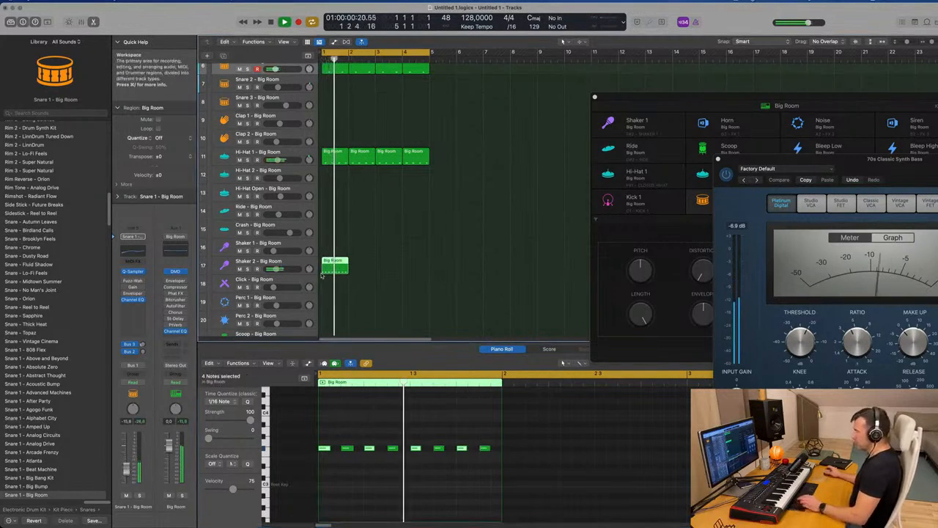
key(super+r)
key(super+r)
key(super+r)
key(space)
key(space)
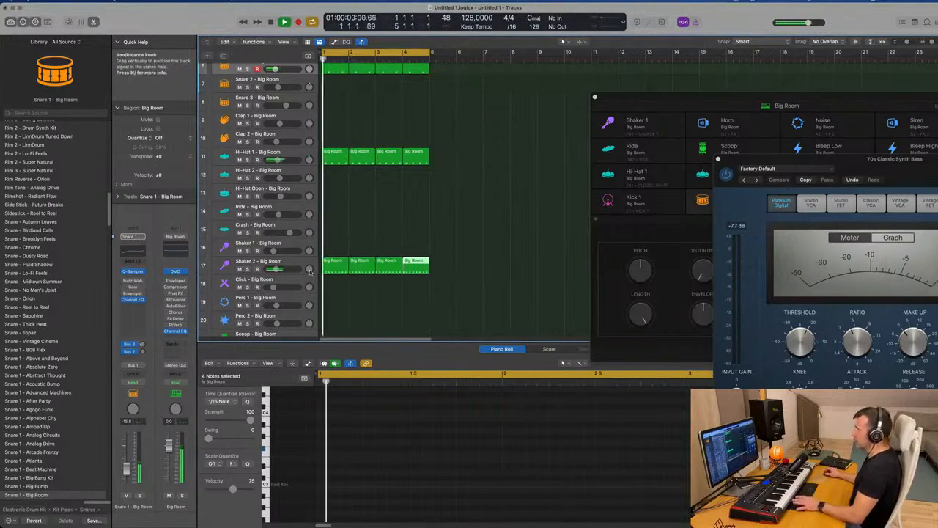
Select the Shaker 2 track and lower its volume to about -17.6 dB while playing the loop.
click(271, 273)
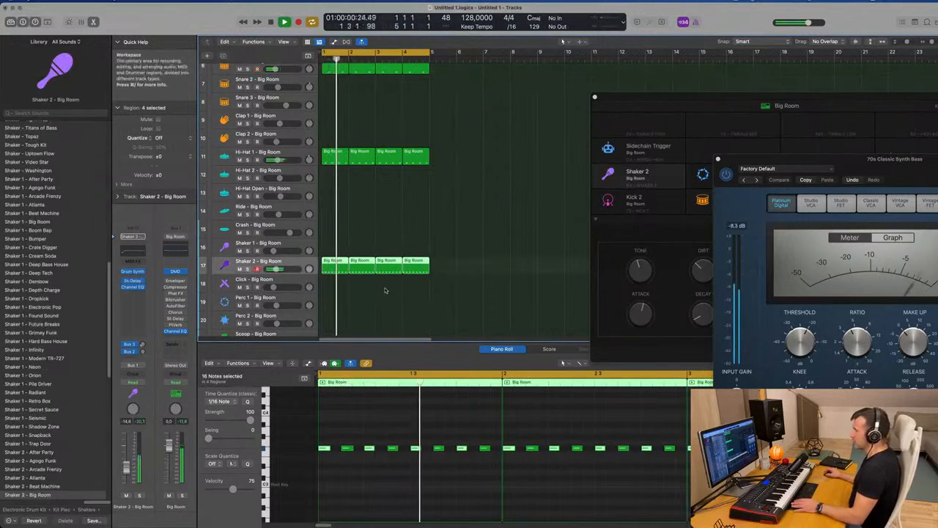
key(space)
key(space)
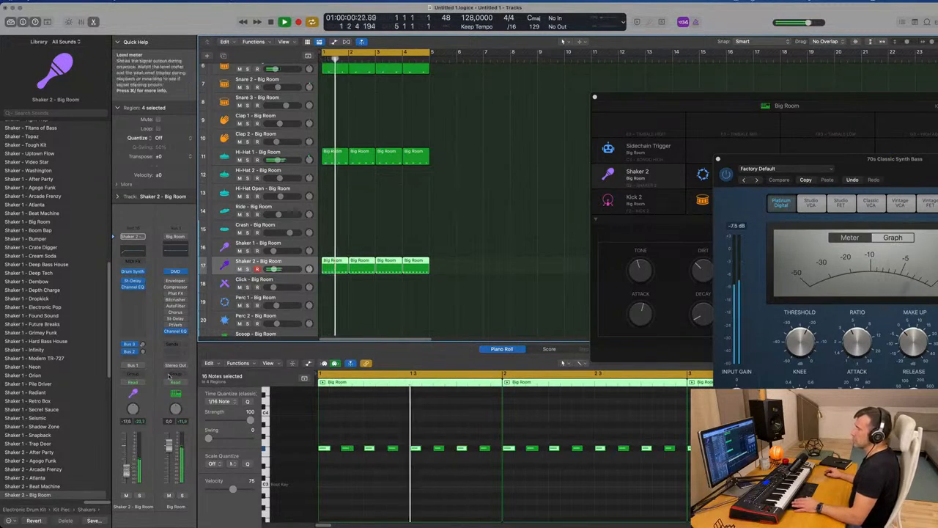
key(space)
key(space)
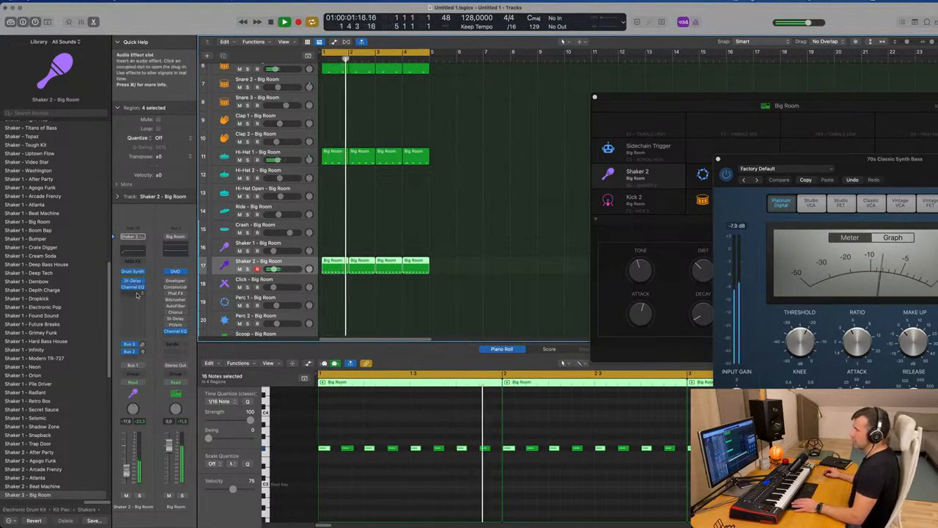
Insert a stereo Sample Delay in the free audio effect slot after the Channel EQ on Shaker 2.
click(135, 294)
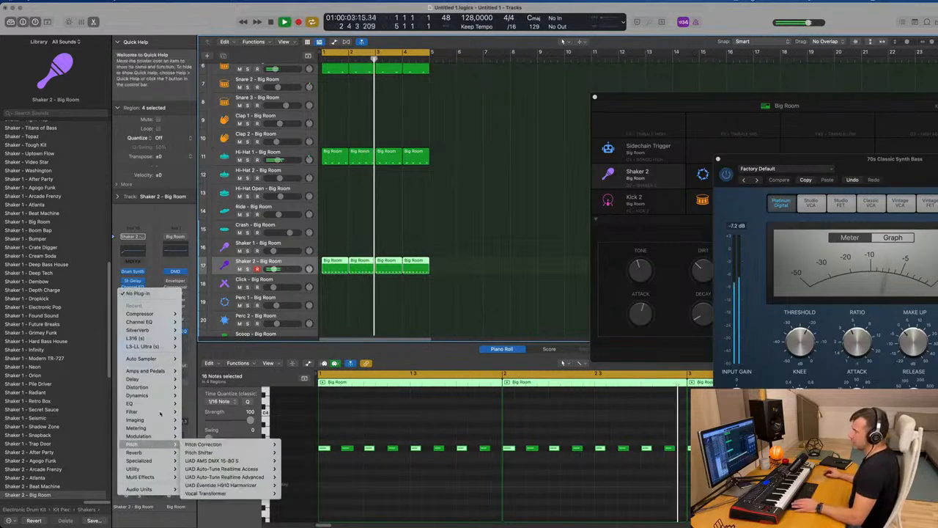
mouse_move(162, 380)
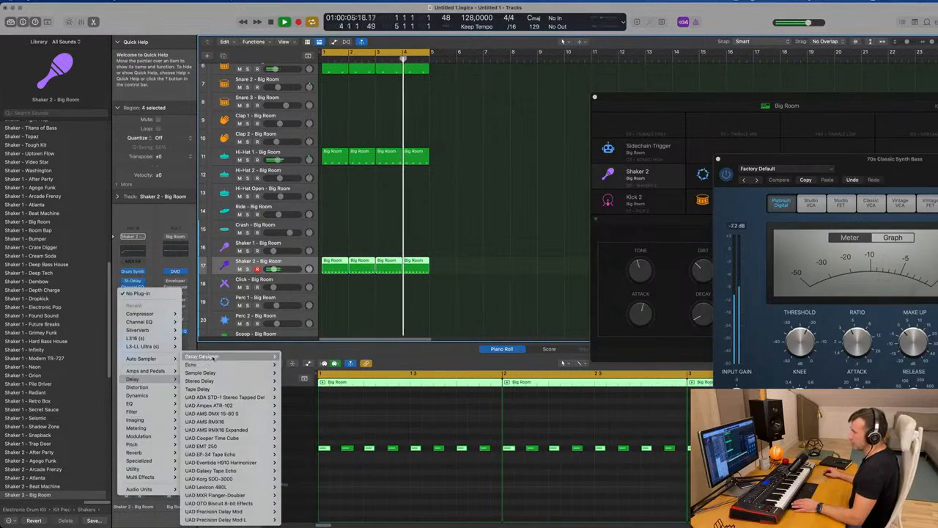
mouse_move(259, 373)
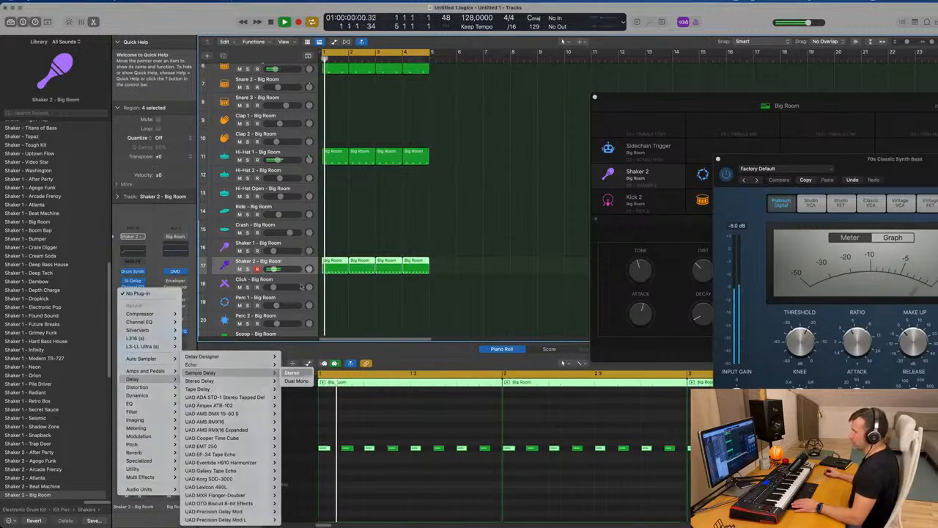
click(292, 372)
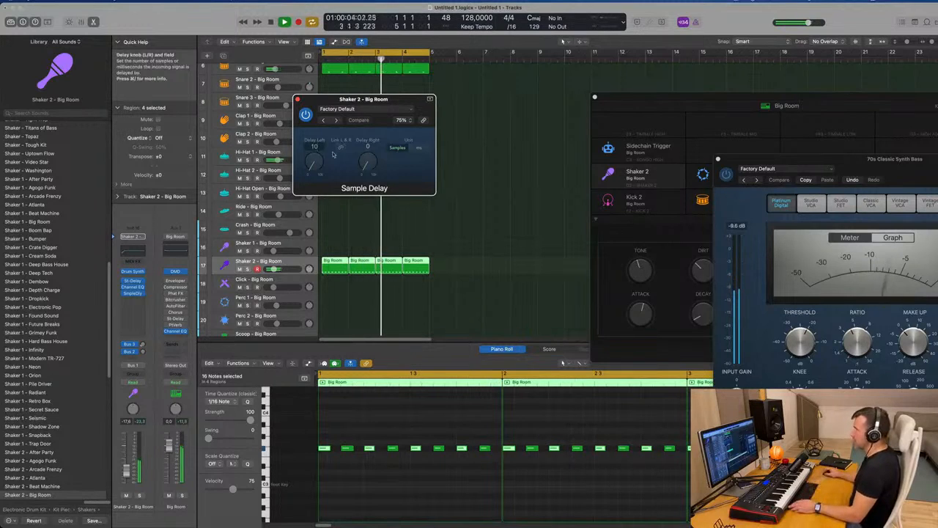
Try Sample Delay settings of 20 samples left and 10 samples right, comparing them with a left delay of 0.
drag(334, 154, 316, 145)
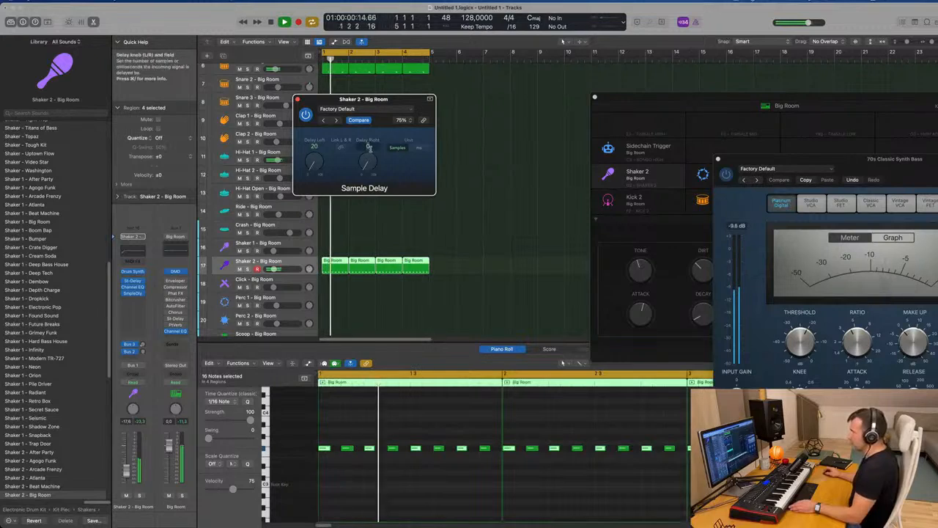
text(10)
key(Return)
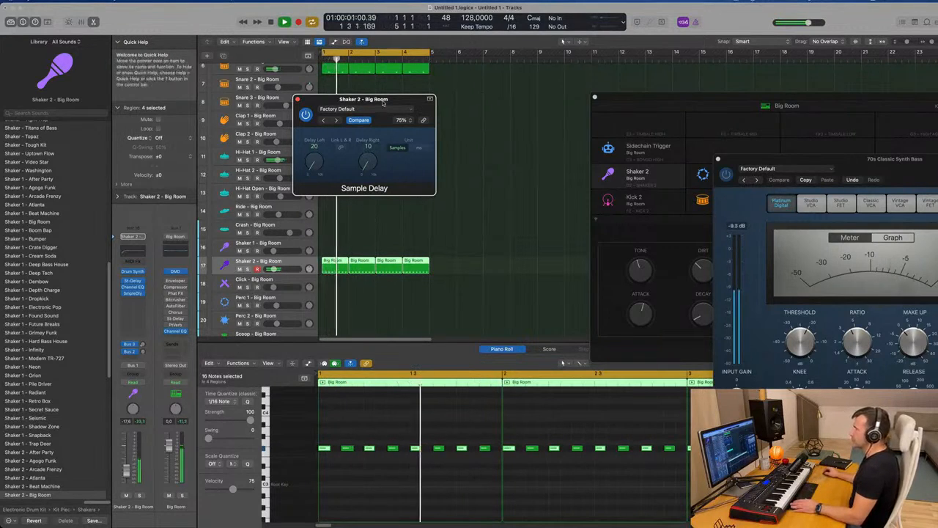
drag(322, 100, 341, 99)
drag(331, 161, 328, 161)
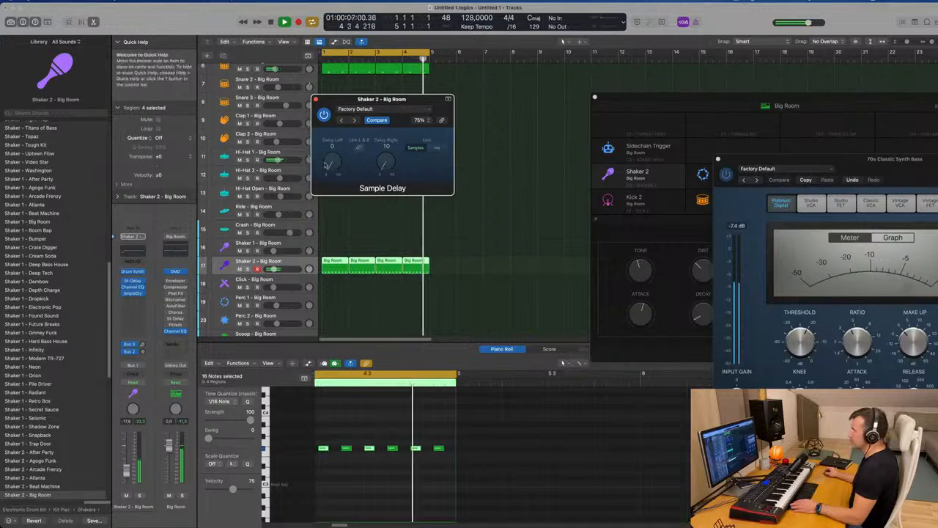
drag(327, 167, 333, 148)
key(BackSpace)
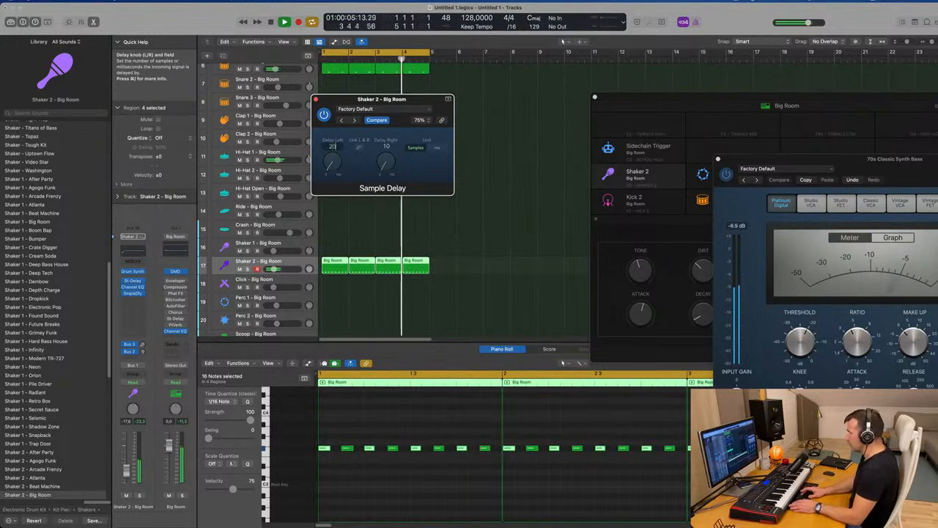
Switch the Sample Delay unit to milliseconds, link both channels, and set the delay to 2.5 ms.
click(436, 148)
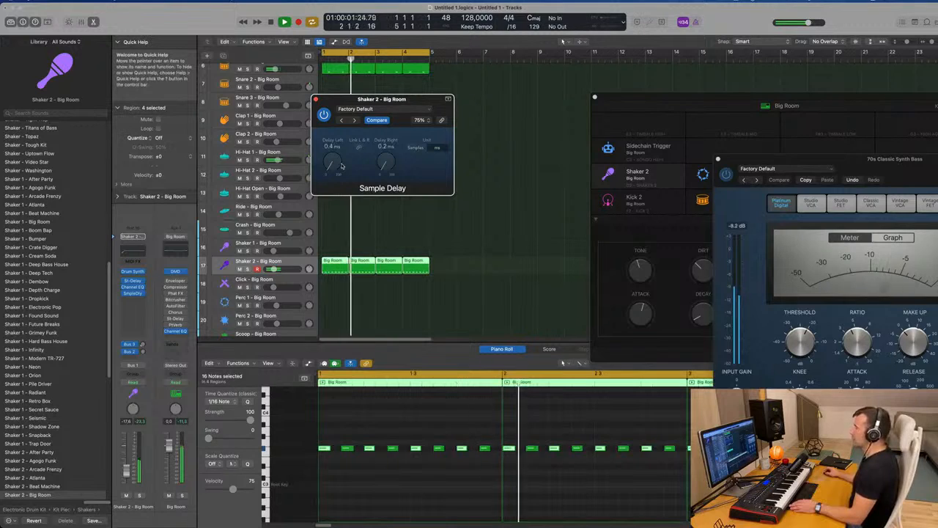
click(359, 148)
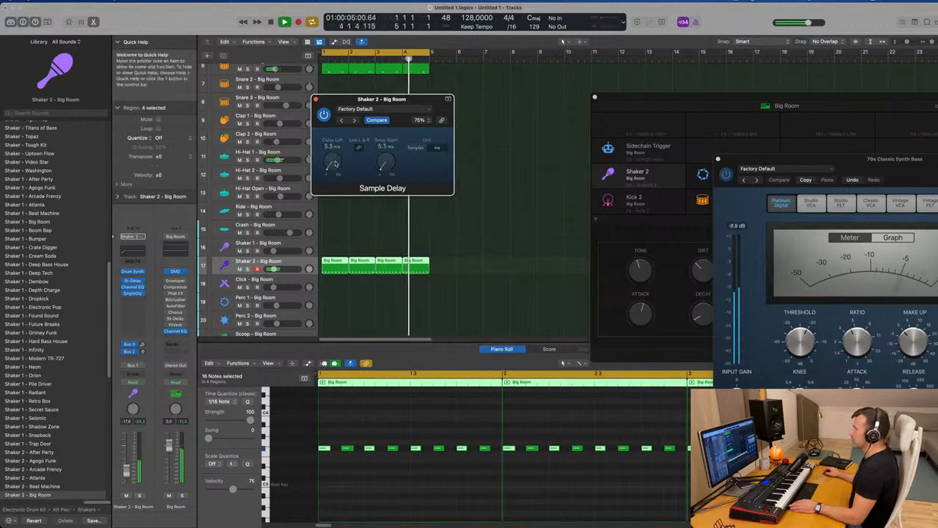
drag(336, 164, 337, 163)
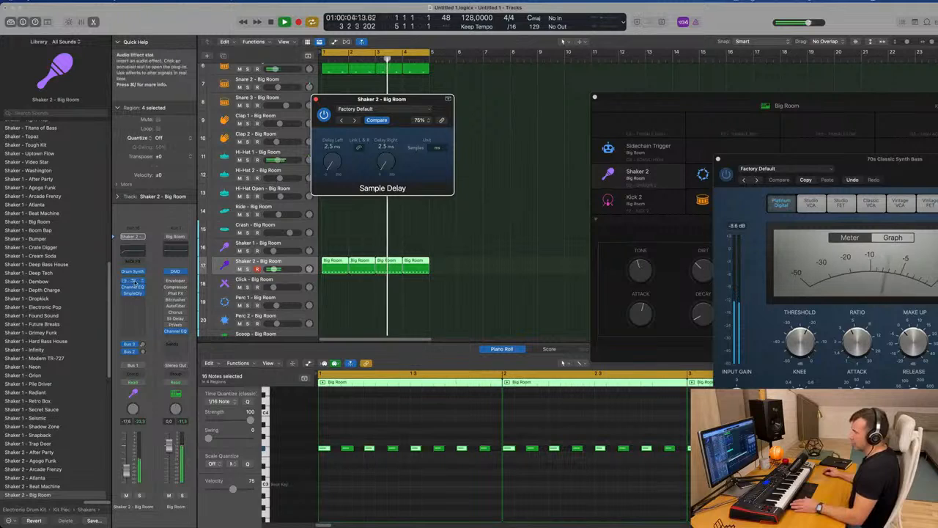
In Shaker 2's Stereo Delay, set the output mix to 39% left and 54% right, and feedback to 19% left and 15% right.
click(133, 284)
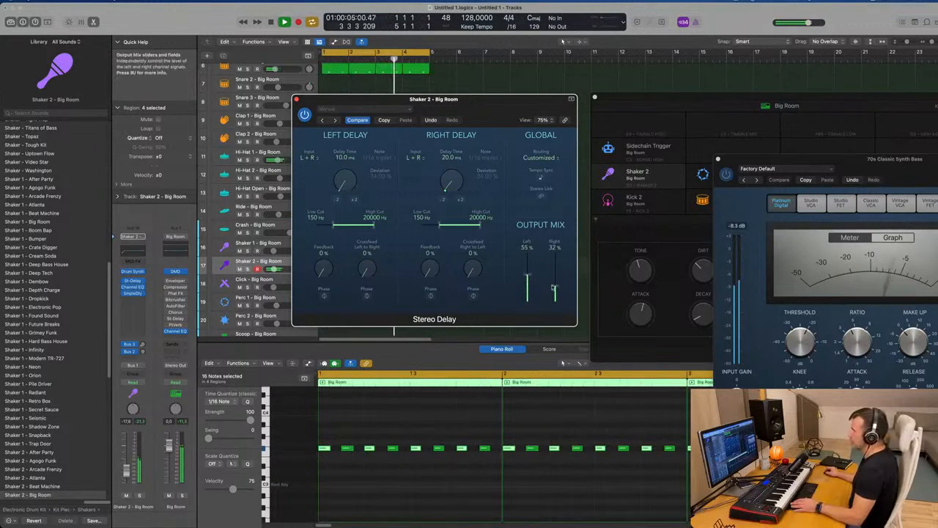
drag(530, 277, 533, 286)
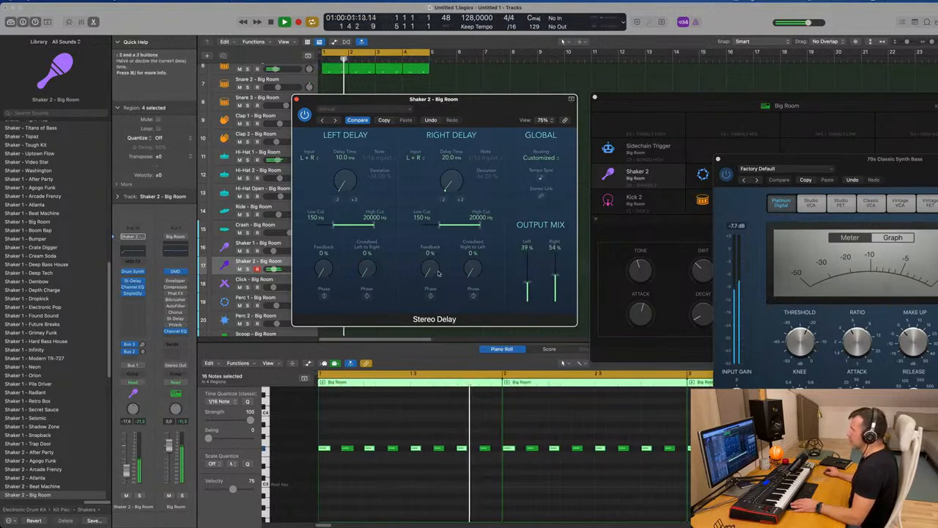
drag(430, 270, 430, 253)
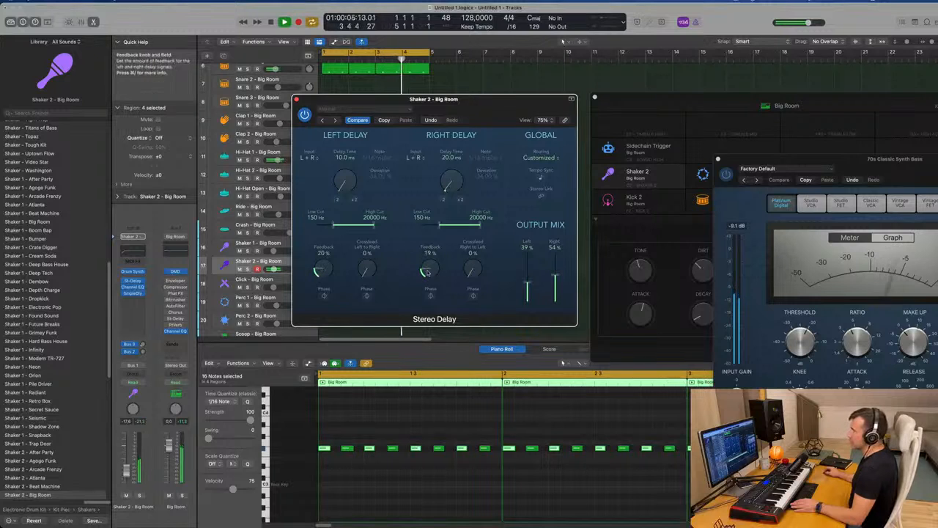
drag(330, 270, 327, 271)
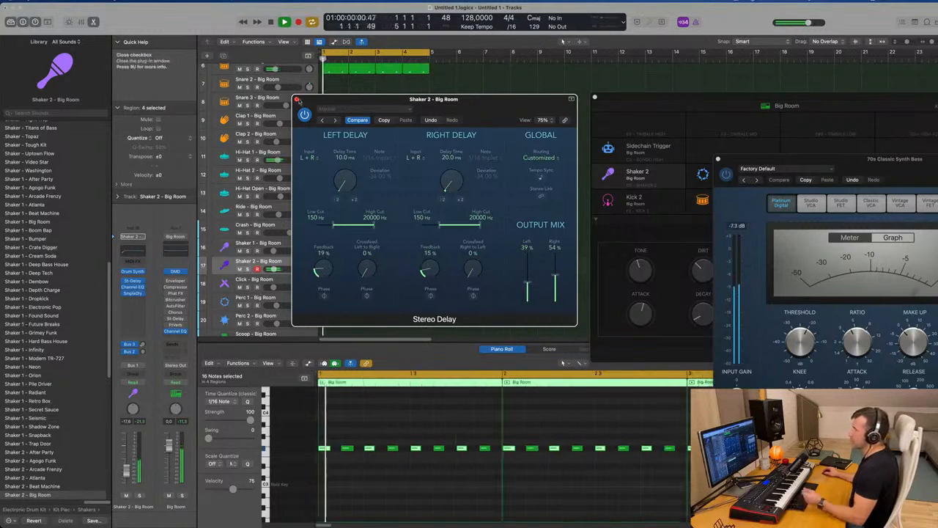
Close the Stereo Delay and Sample Delay windows of Shaker 2.
click(297, 99)
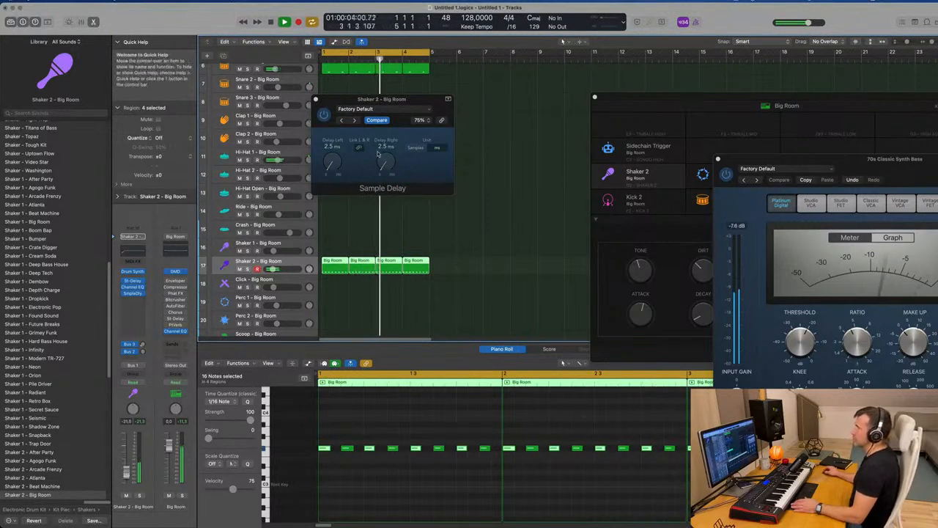
drag(409, 103, 455, 98)
click(361, 96)
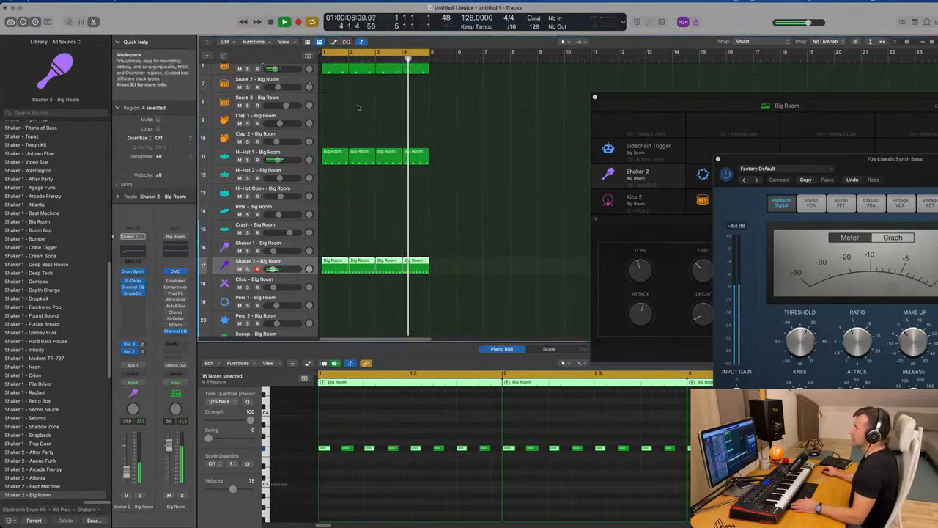
Select the 70s Classic Synth Bass track, reopen its Alchemy synth, and move the window so all its controls are accessible.
scroll(360, 109, up, 8)
click(252, 92)
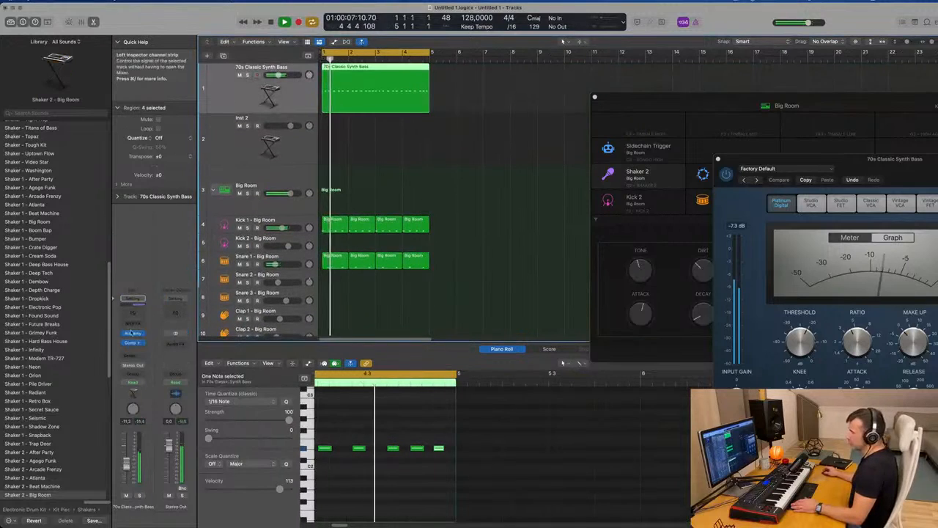
click(133, 334)
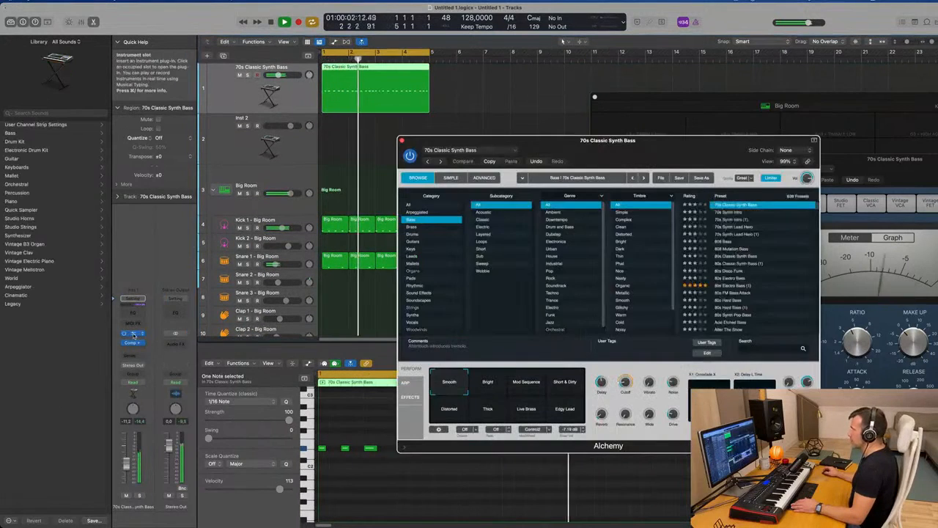
drag(609, 134, 436, 112)
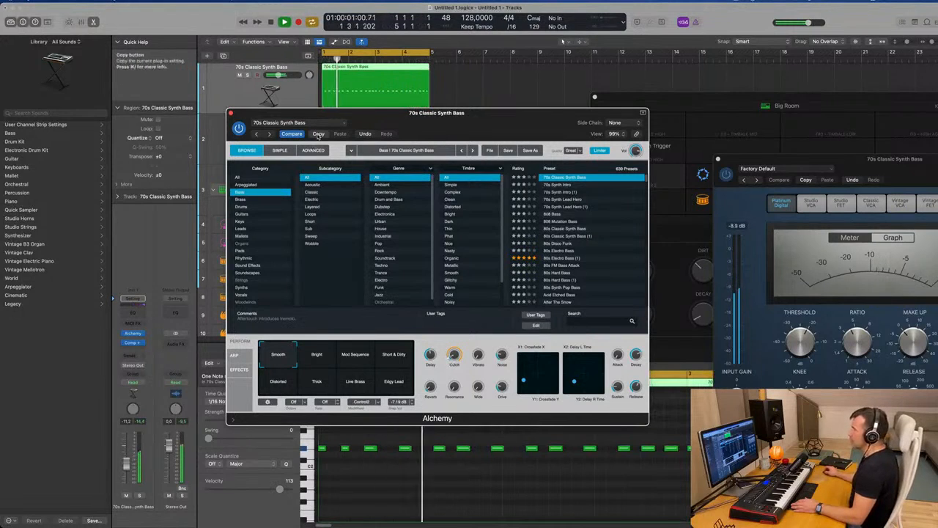
Audition the bass's Bright, Mod Sequence, Short & Dirty, Distorted, Live Brass and Edgy Lead sounds, and restore the copied Smooth settings.
click(308, 357)
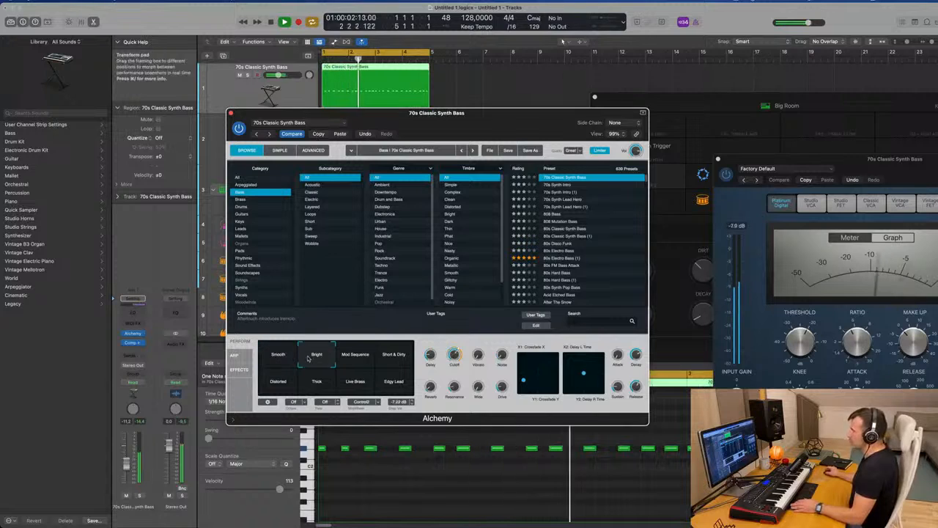
click(356, 357)
click(394, 359)
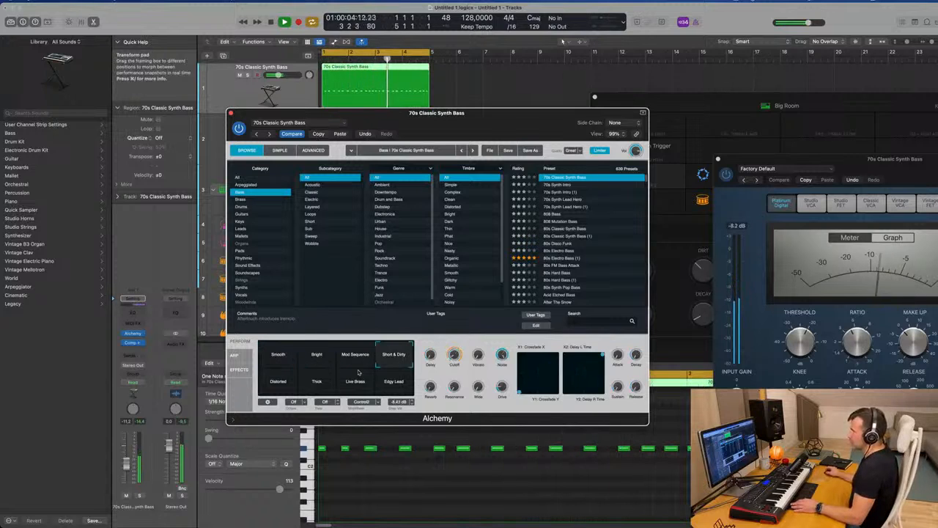
click(284, 382)
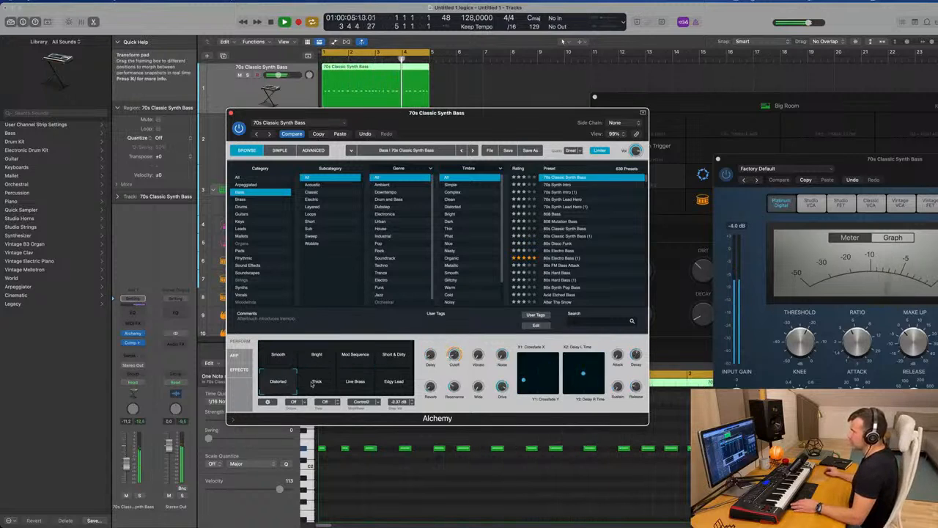
click(356, 382)
click(394, 383)
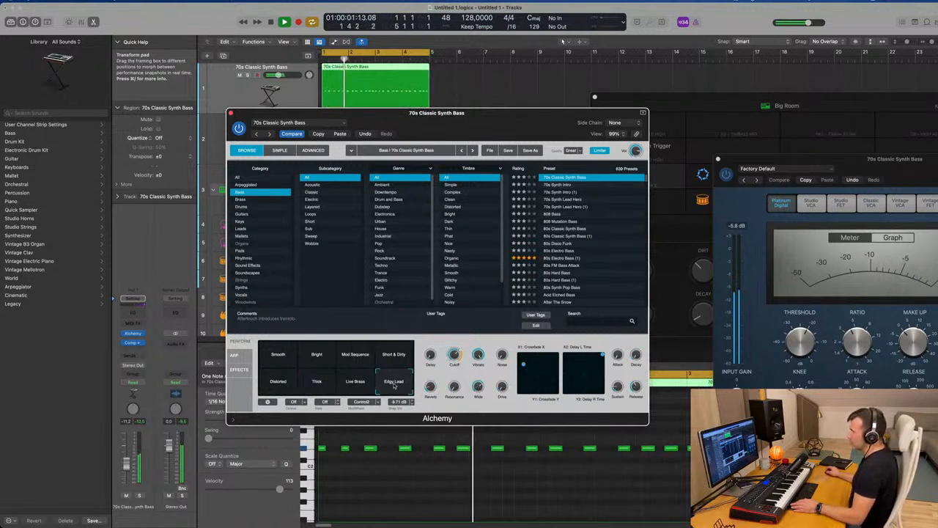
click(339, 135)
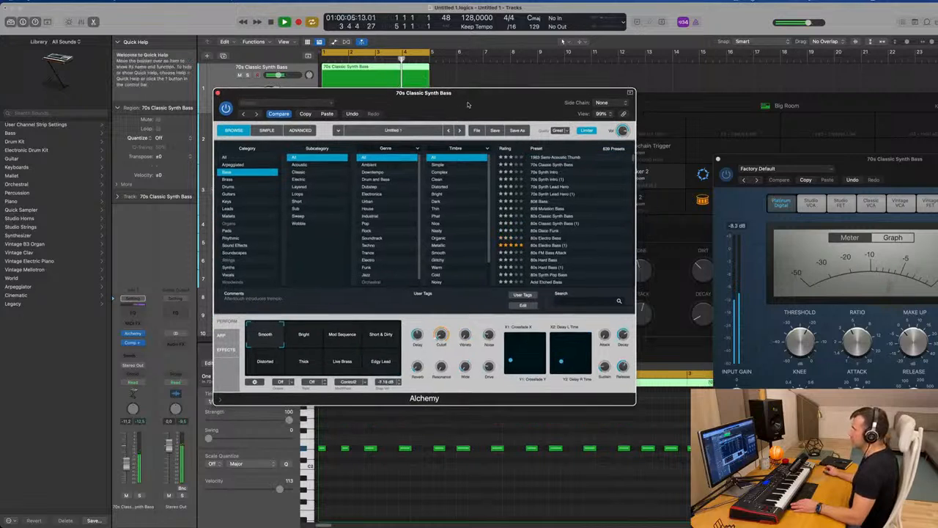
Fine-tune the Smooth sound's crossfade and delay-time pads, and close the bass's Alchemy window.
drag(386, 133, 374, 114)
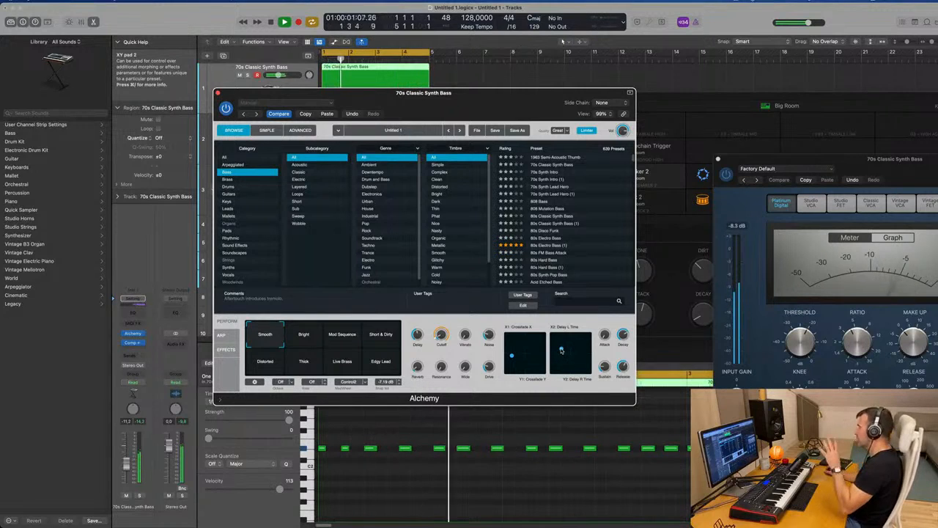
drag(489, 103, 504, 99)
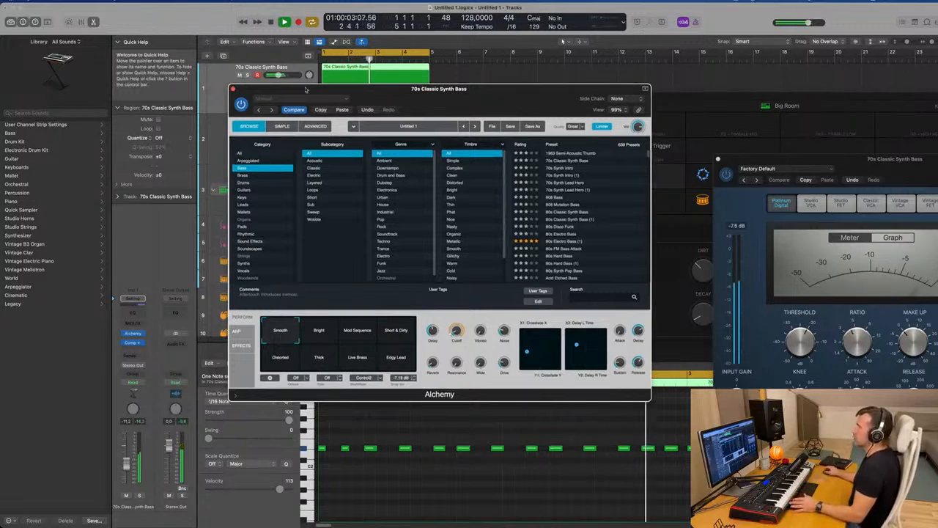
click(233, 89)
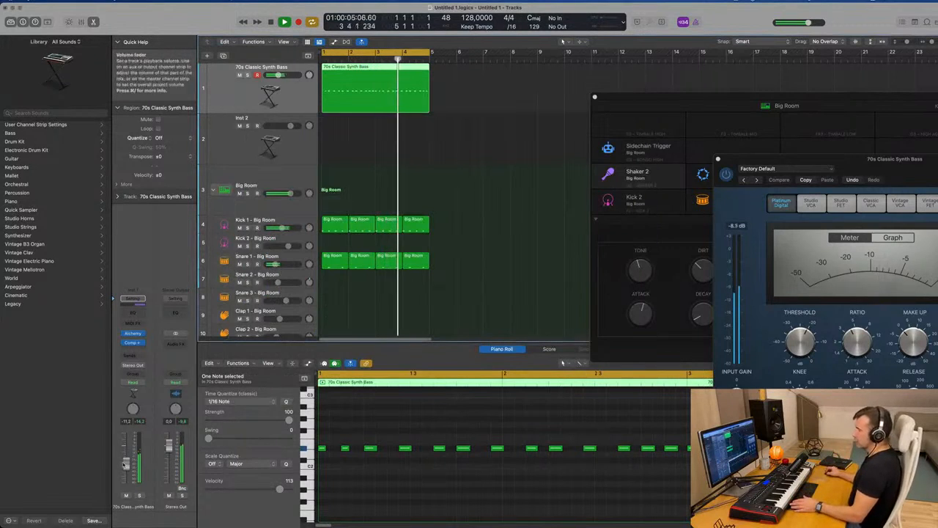
Insert a stereo Vintage Tube EQ after the compressor on the 70s Classic Synth Bass track.
click(138, 343)
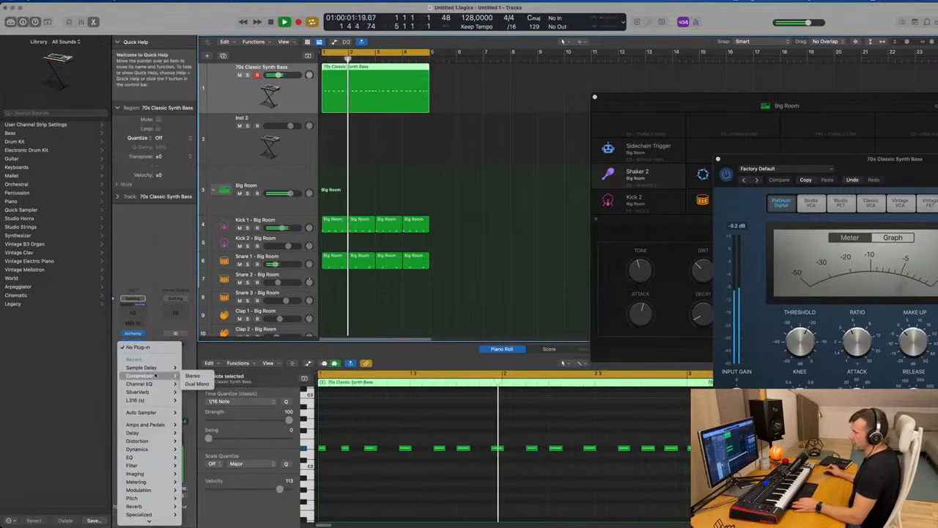
mouse_move(150, 449)
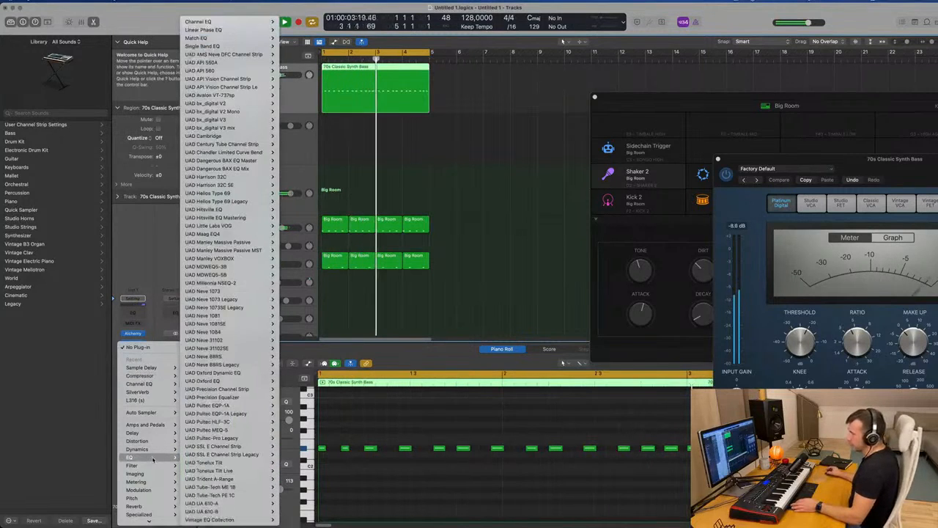
scroll(155, 451, down, 3)
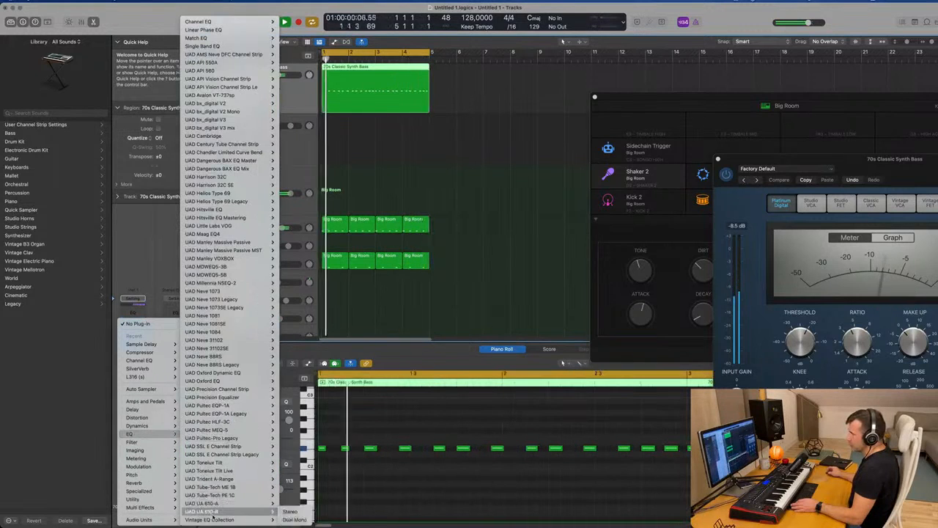
mouse_move(271, 519)
mouse_move(312, 519)
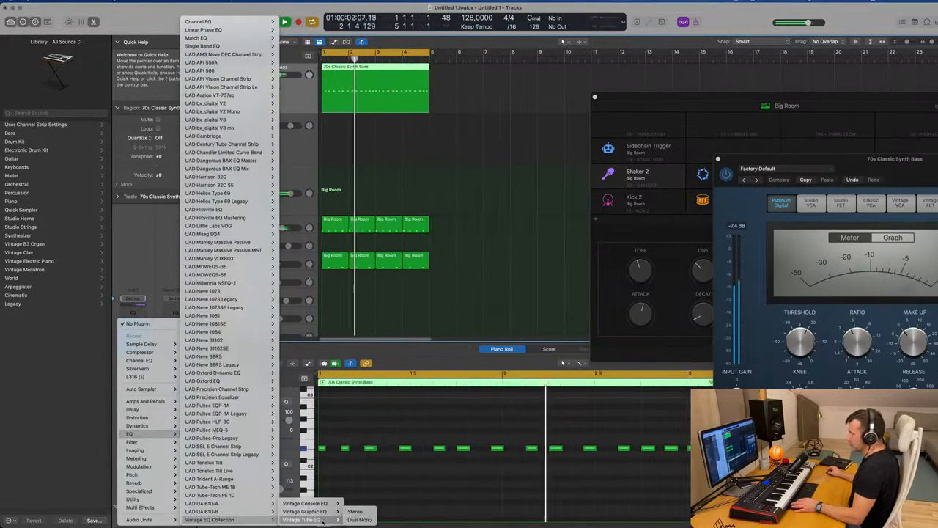
click(355, 511)
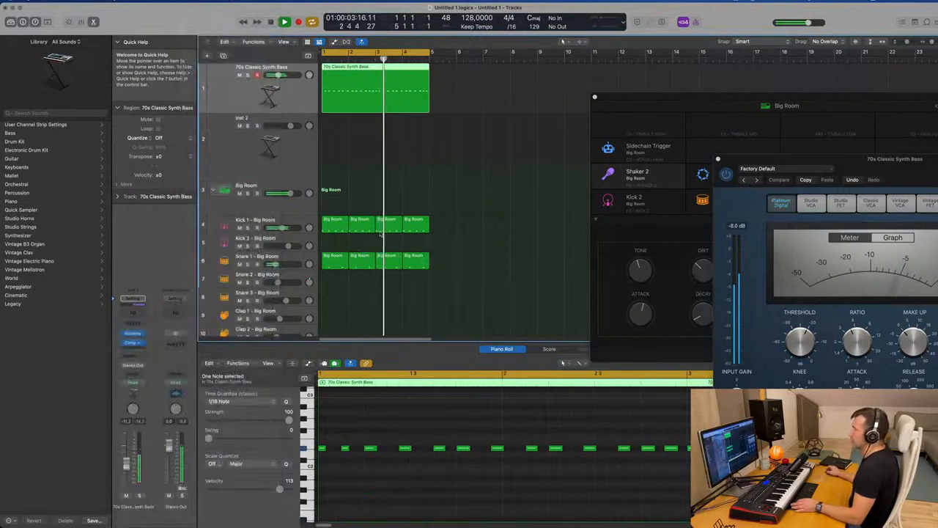
Load the Big Synth preset in the bass's Vintage Tube EQ and place the EQ ahead of the compressor.
drag(516, 101, 522, 101)
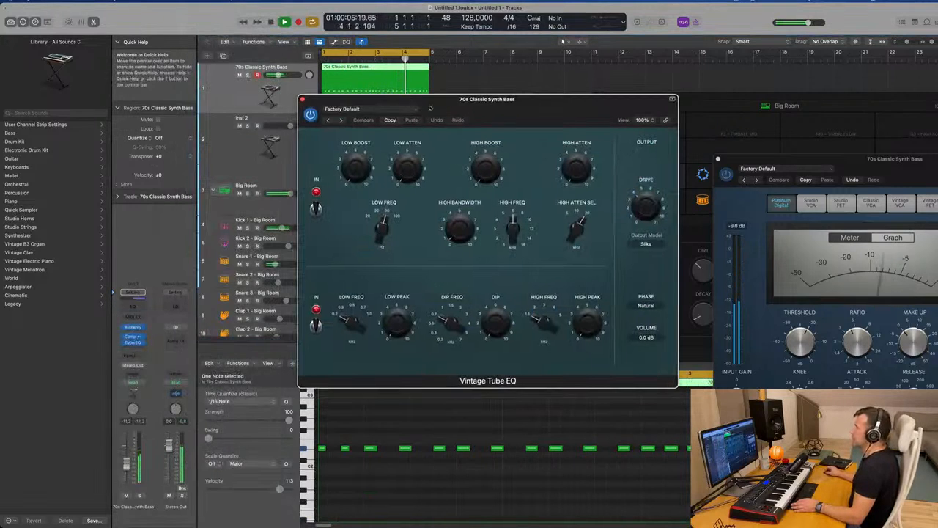
click(378, 110)
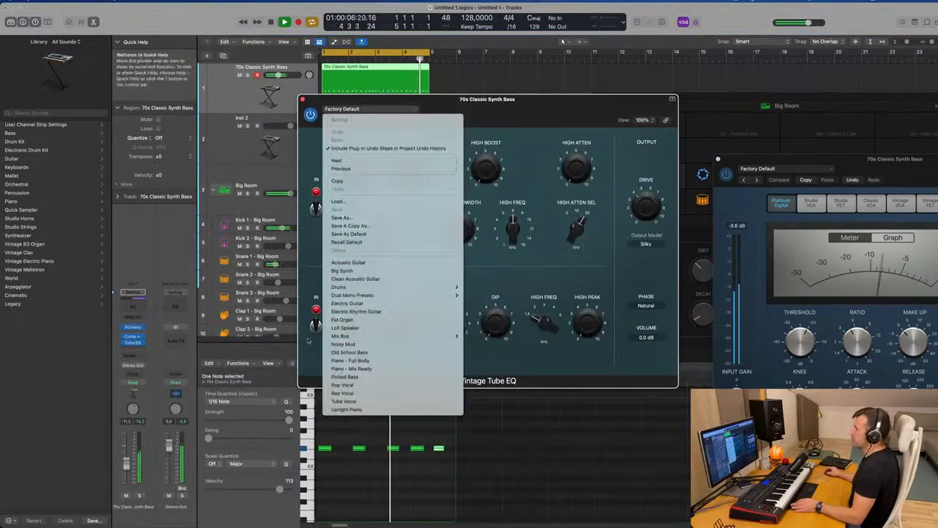
click(360, 272)
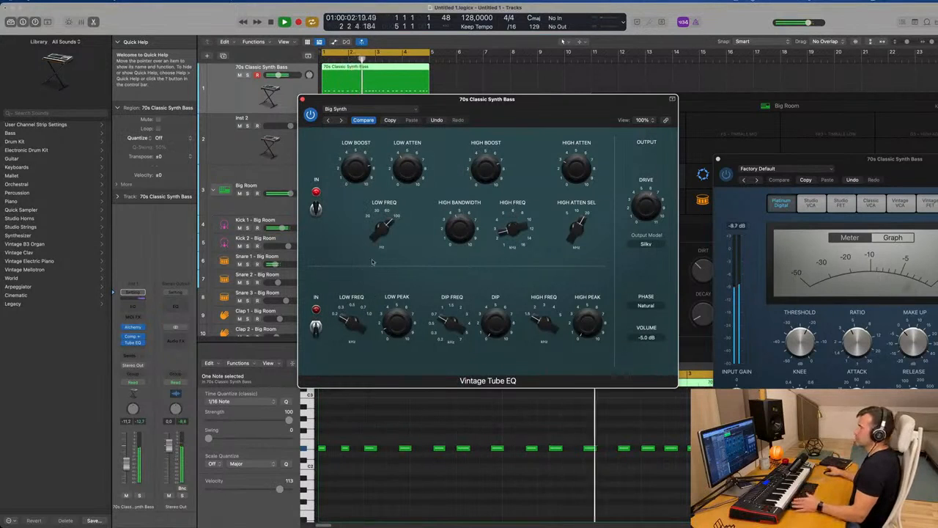
drag(523, 104, 509, 108)
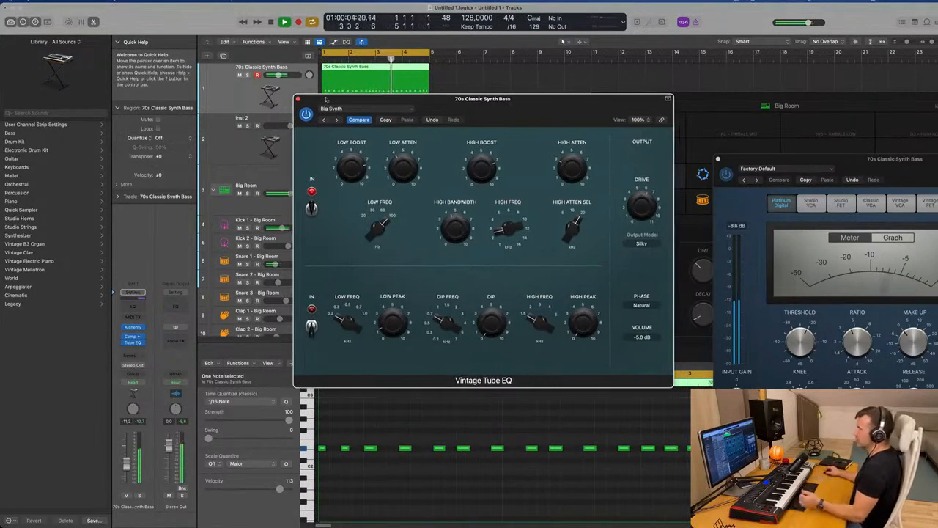
click(298, 99)
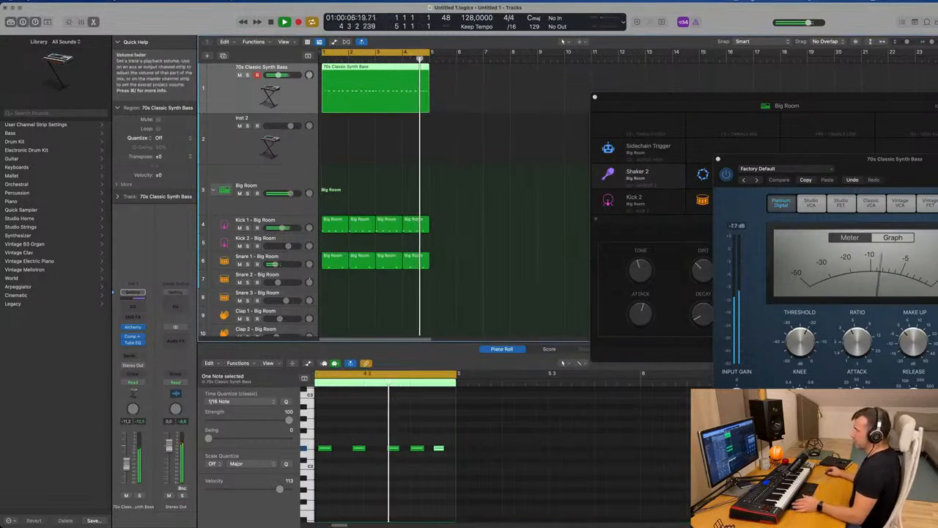
click(134, 344)
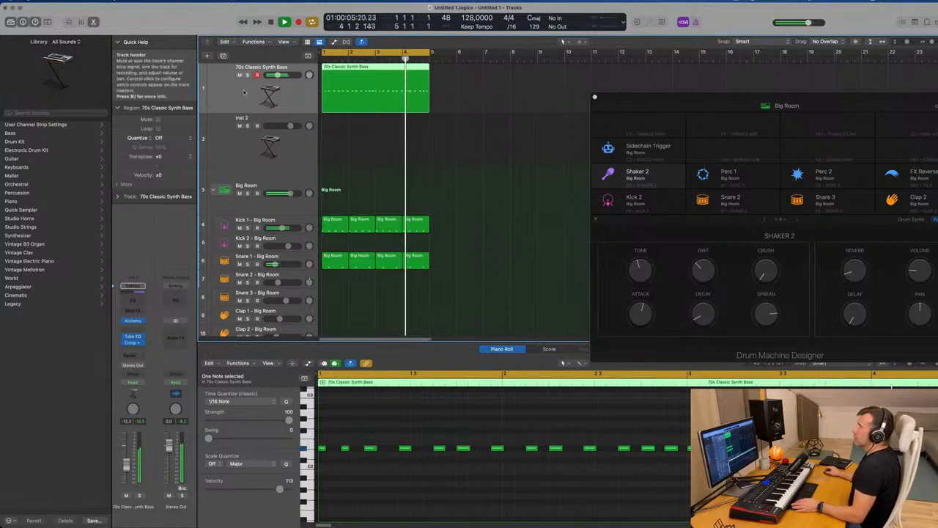
Select the Inst 2 track and add a send to Bus 5.
click(238, 160)
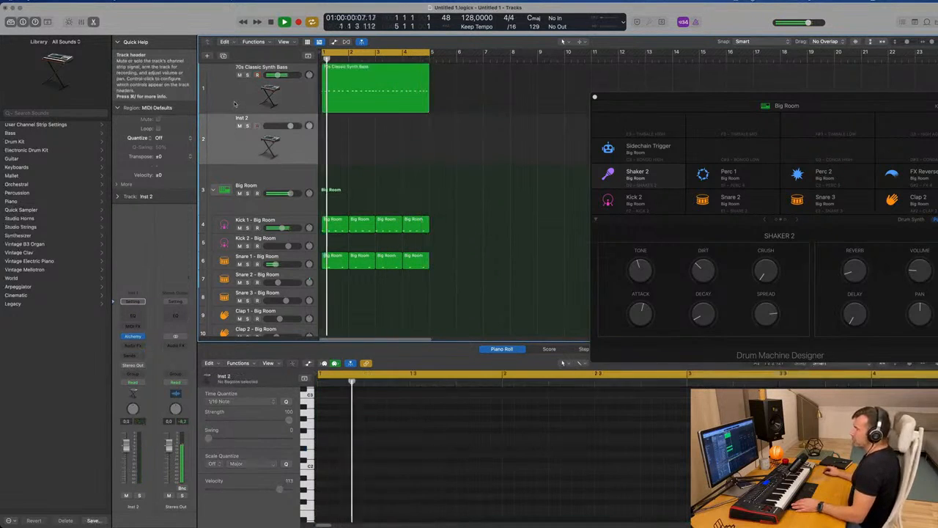
click(133, 355)
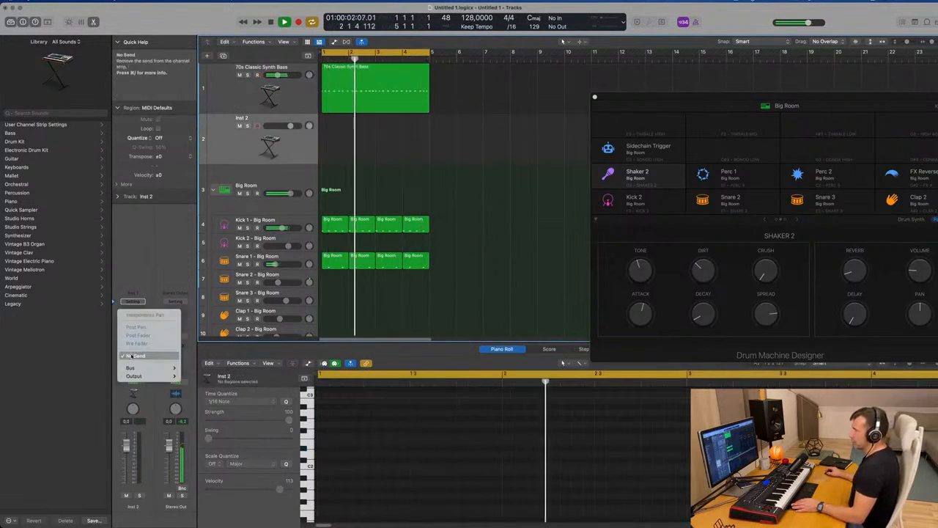
mouse_move(139, 369)
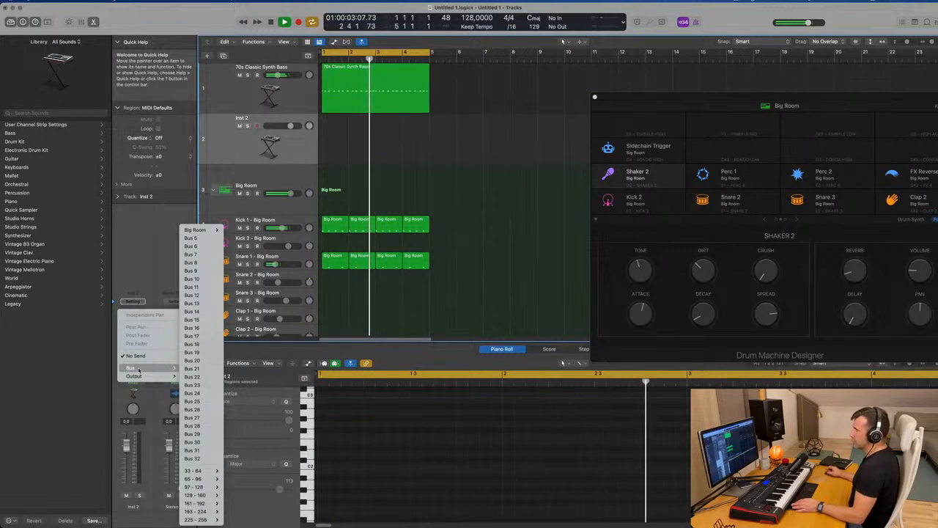
click(193, 239)
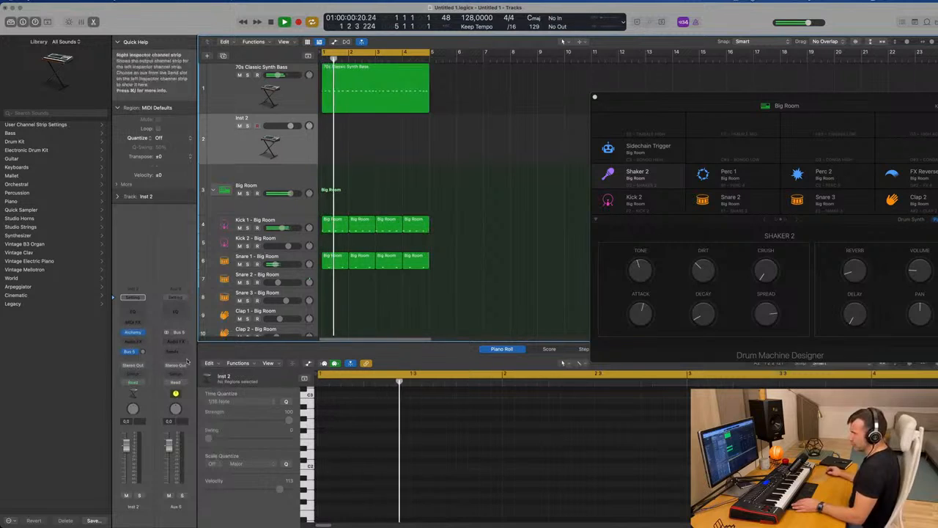
Insert SilverVerb on Aux 5, load its grandiose preset, and set the wet output to 100%.
click(177, 342)
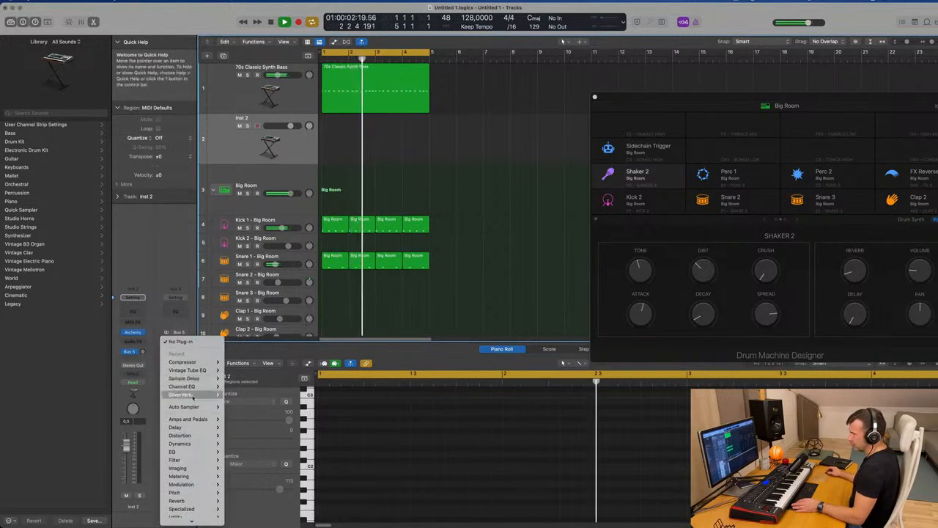
click(238, 395)
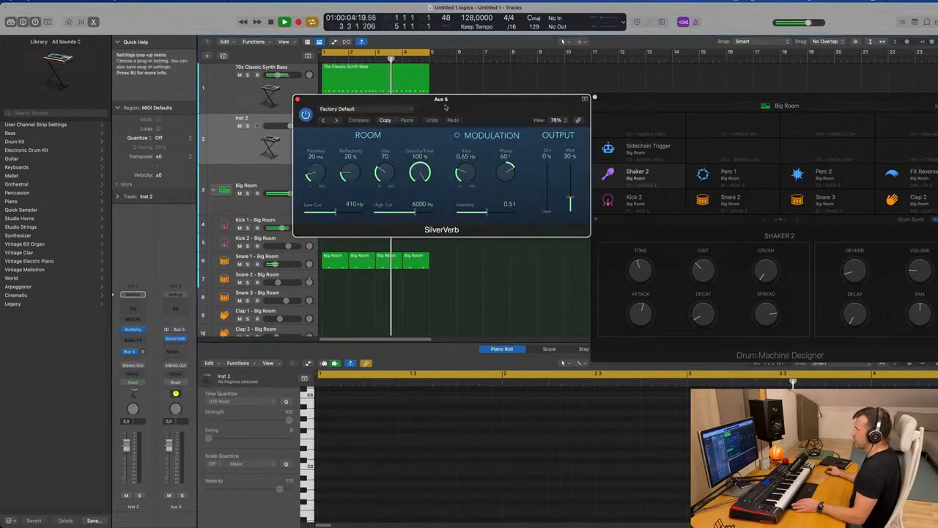
click(388, 109)
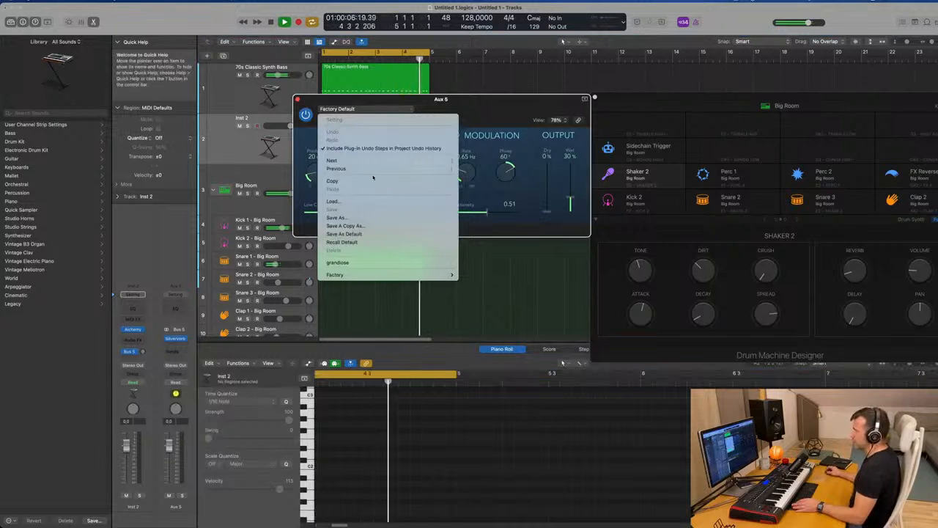
click(375, 261)
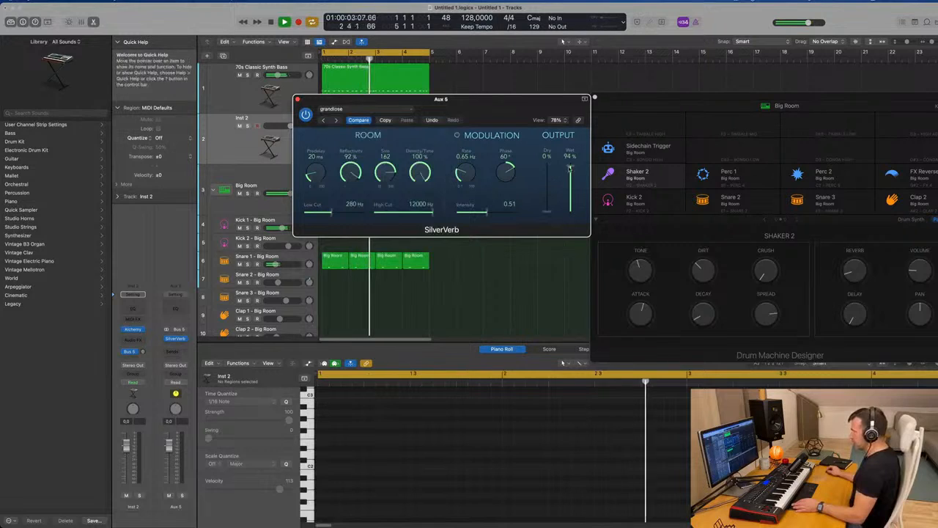
drag(365, 110, 433, 114)
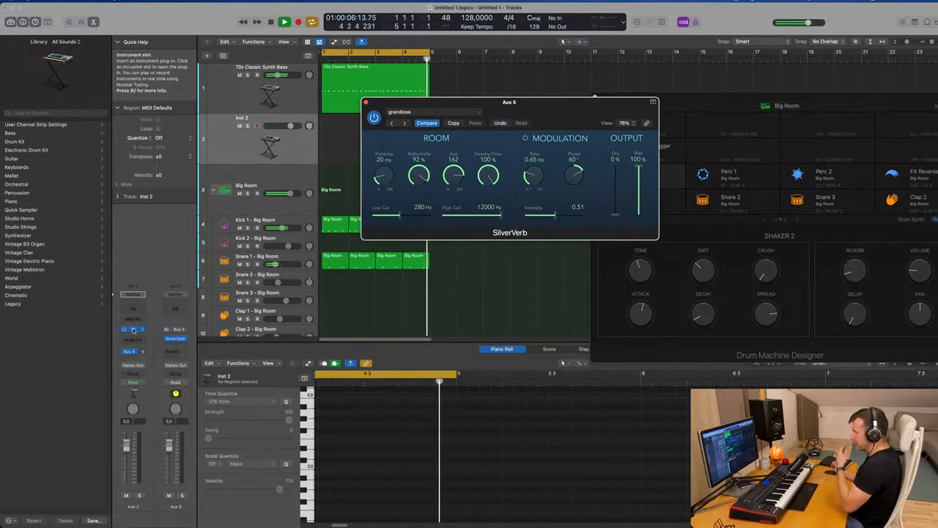
Lower Inst 2's volume and audition its Alchemy sounds Metallic Swell and Motion Pad before choosing Synth Pluck.
click(133, 330)
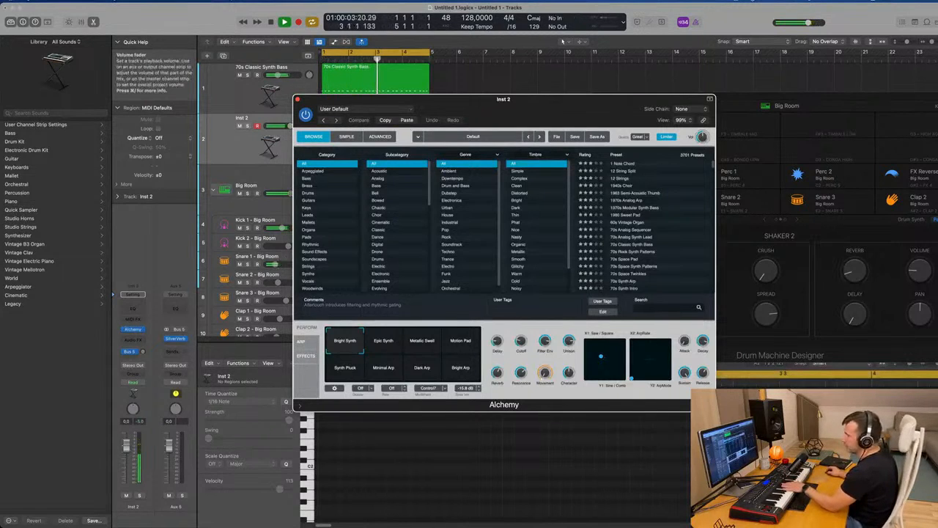
drag(126, 444, 129, 465)
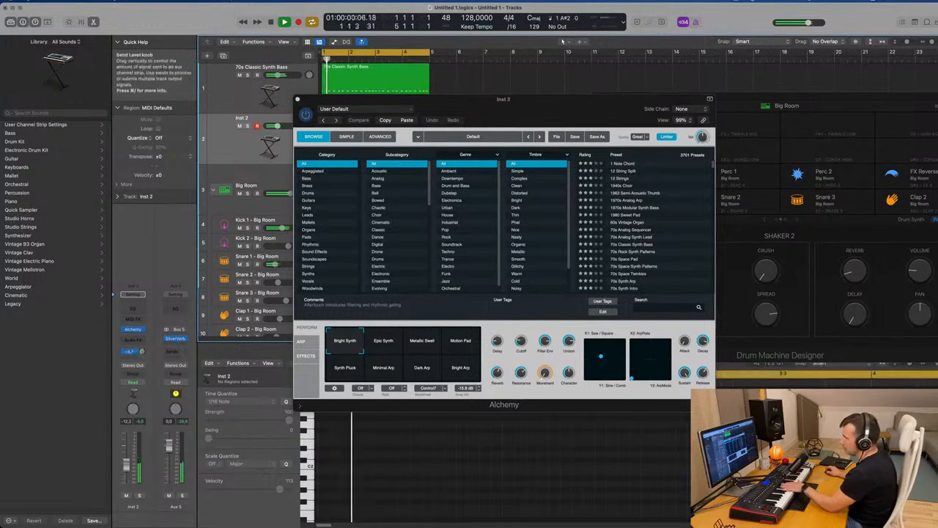
click(423, 343)
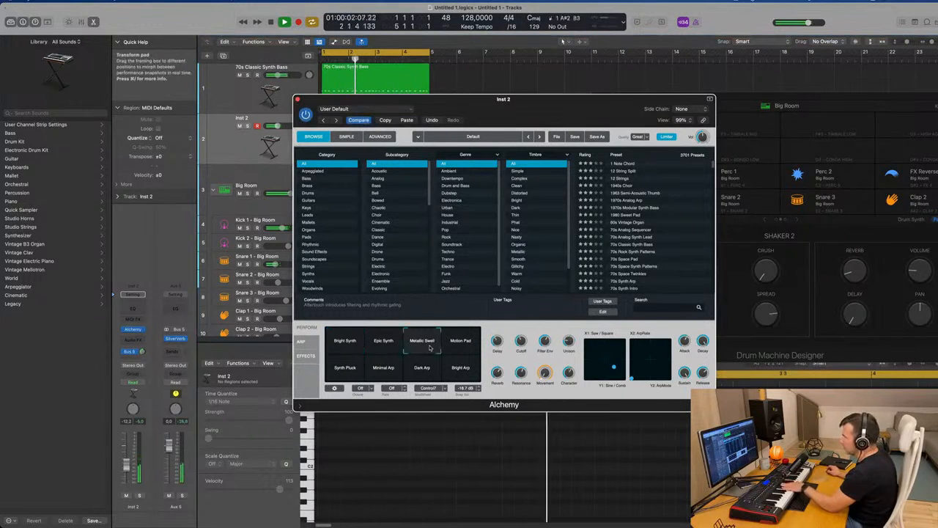
click(455, 347)
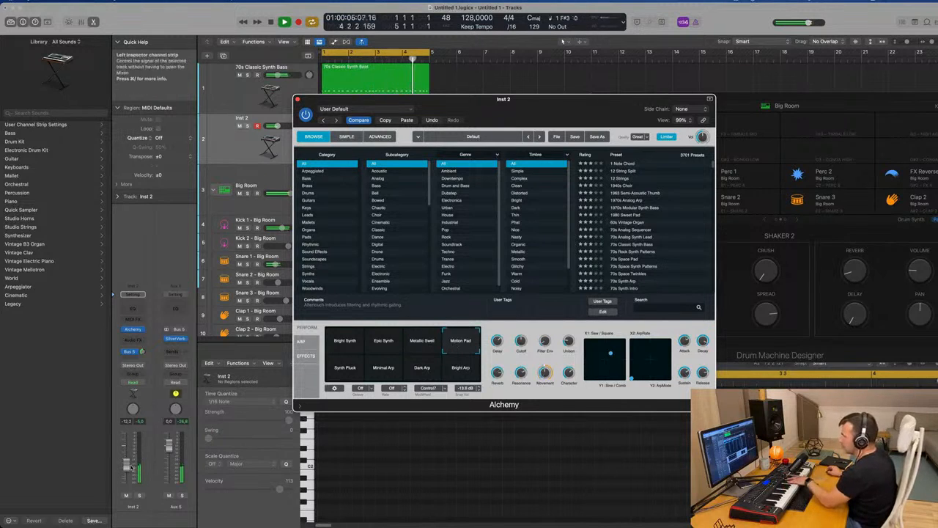
click(347, 370)
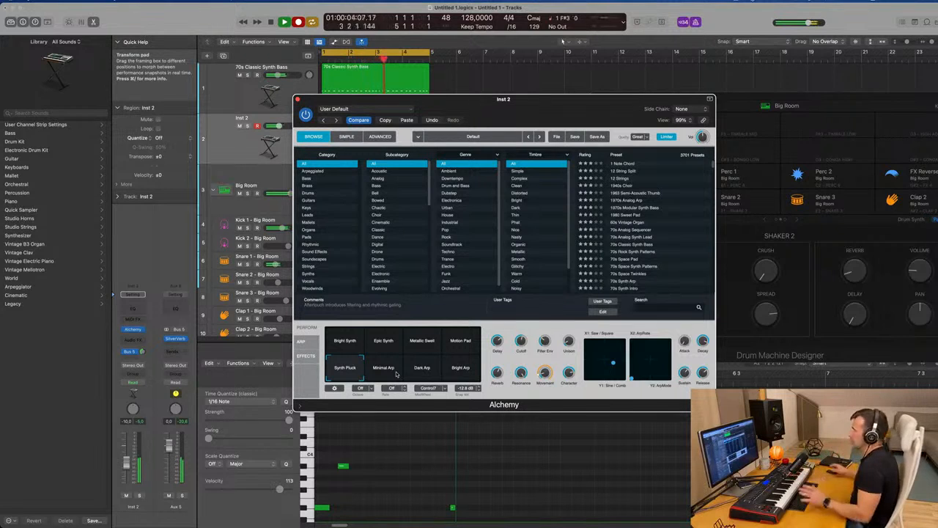
Move the Alchemy and SilverVerb windows off the arrangement, stop recording the Inst 2 melody, and select its first region.
drag(533, 101, 935, 127)
drag(607, 114, 857, 172)
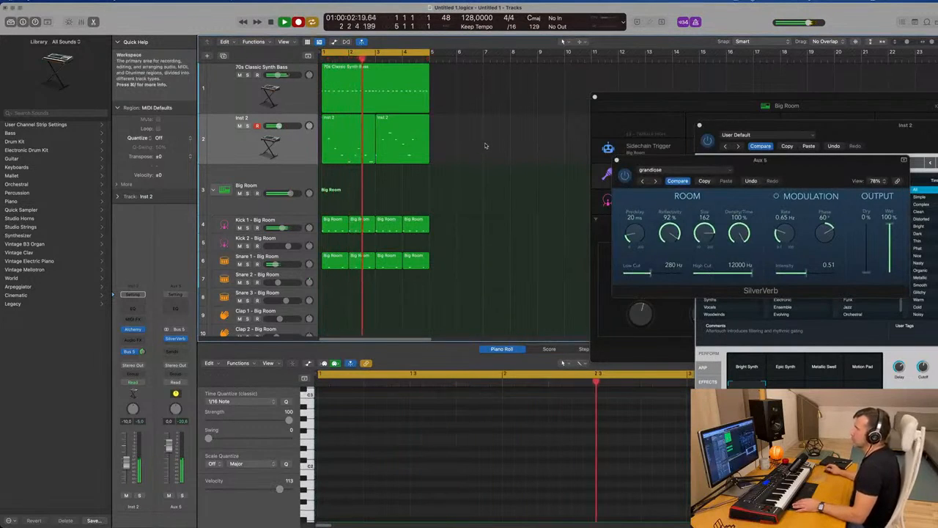
key(space)
click(343, 132)
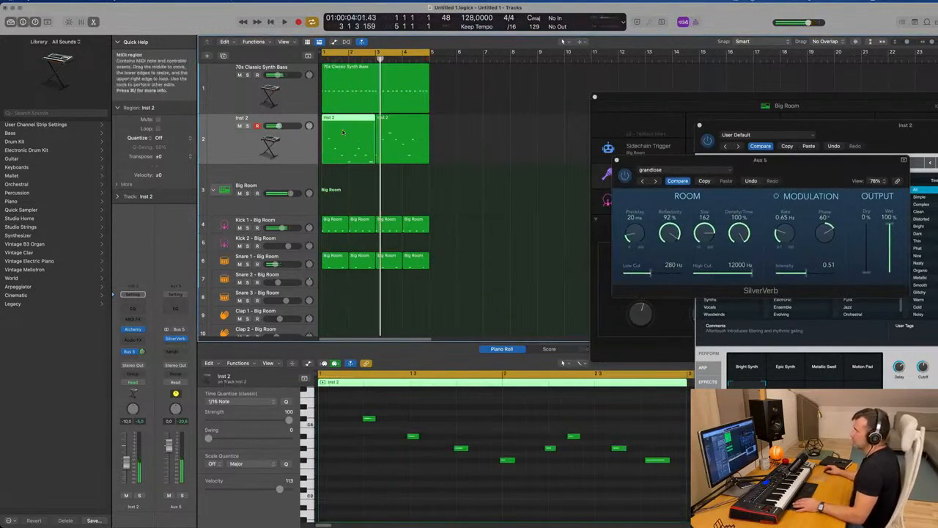
Reveal the note velocities for the first Inst 2 region and lower the velocity of its last note.
click(472, 423)
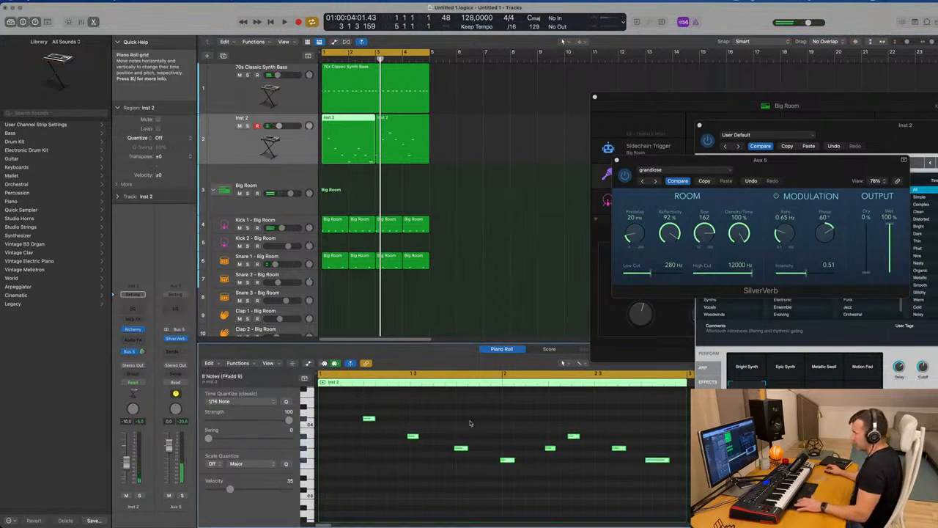
key(space)
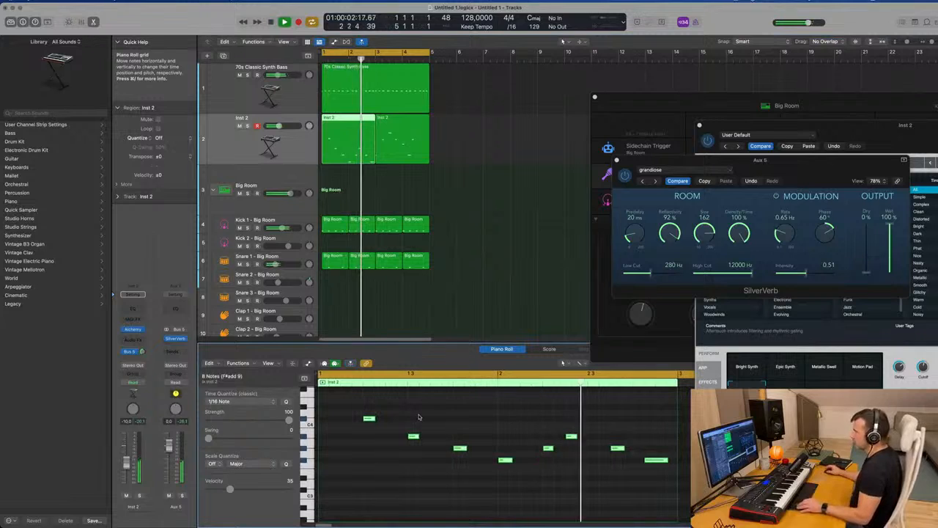
key(space)
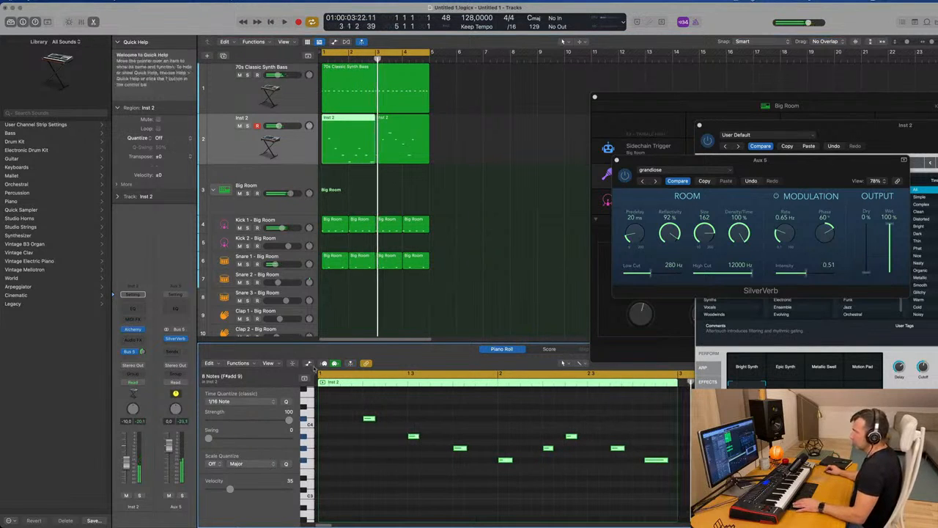
click(308, 363)
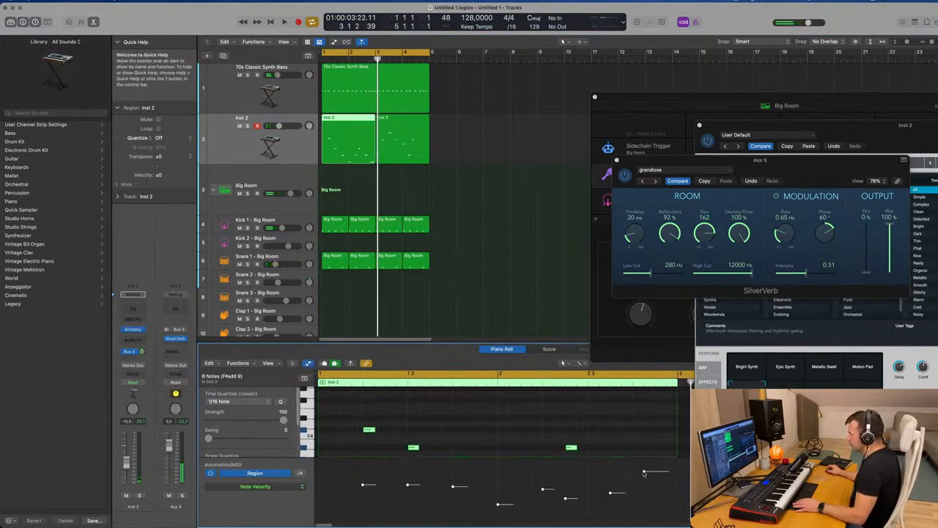
drag(645, 474, 645, 482)
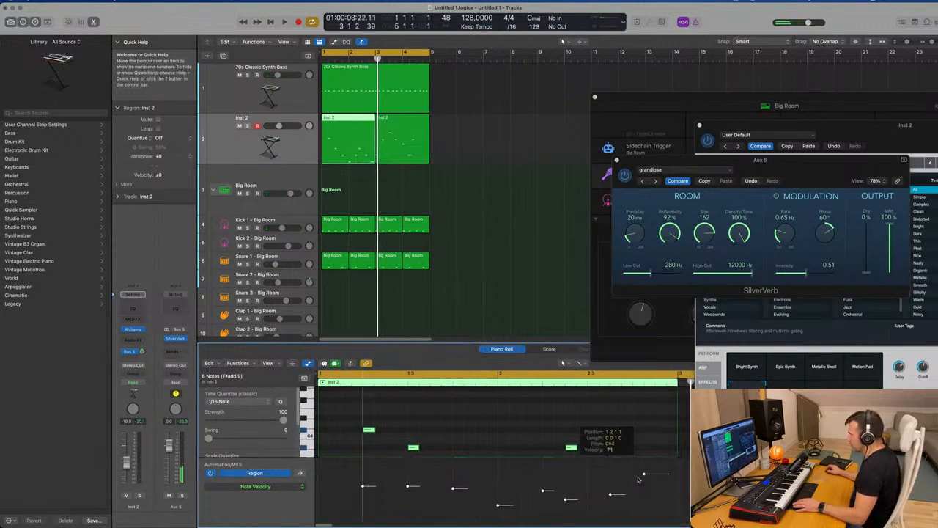
click(645, 474)
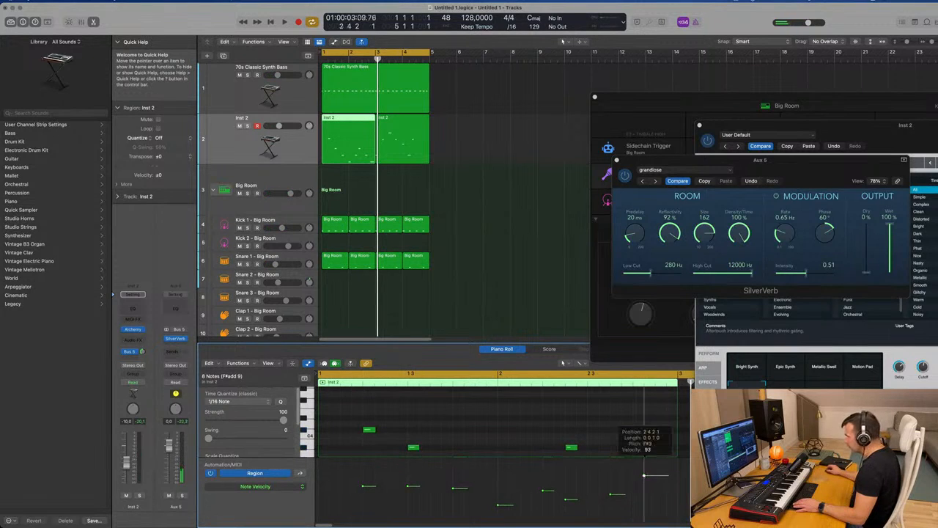
key(space)
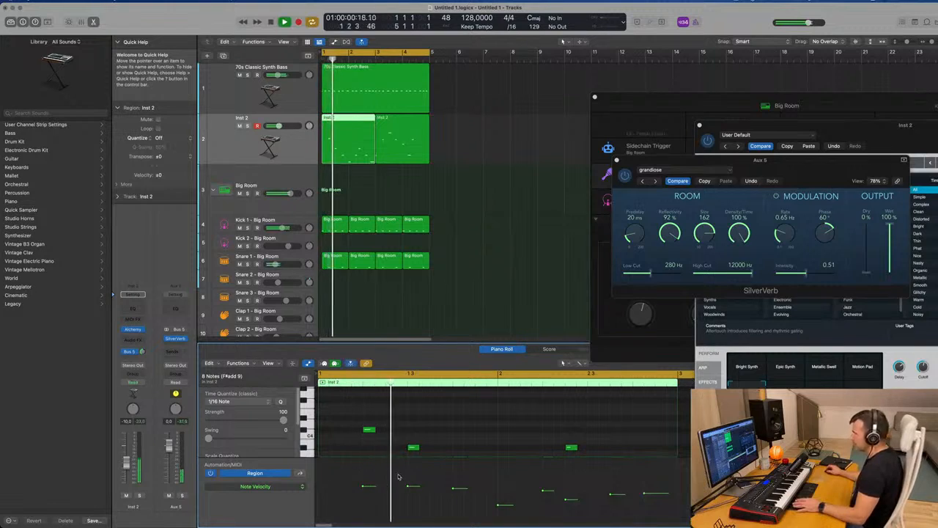
Lower the velocities of the first, second, third and fifth notes in the first Inst 2 region.
click(364, 493)
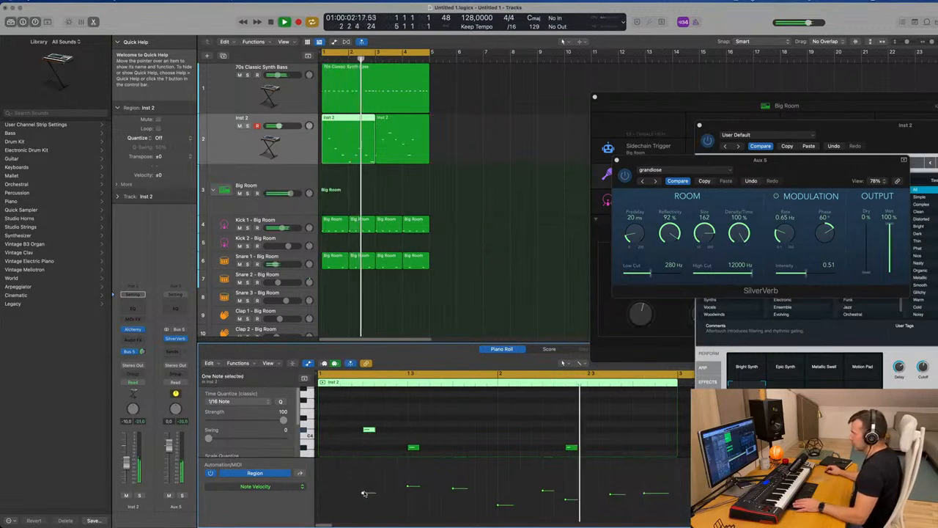
drag(411, 486, 454, 494)
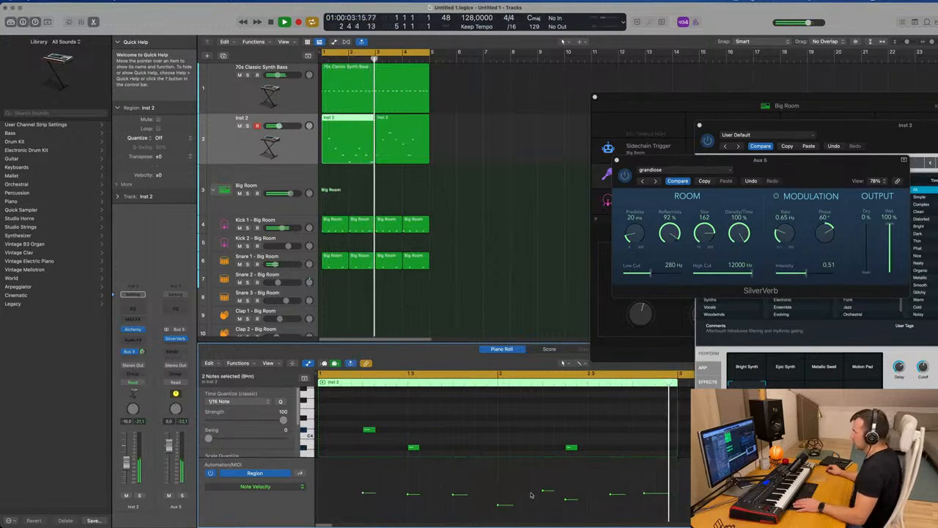
drag(544, 490, 545, 502)
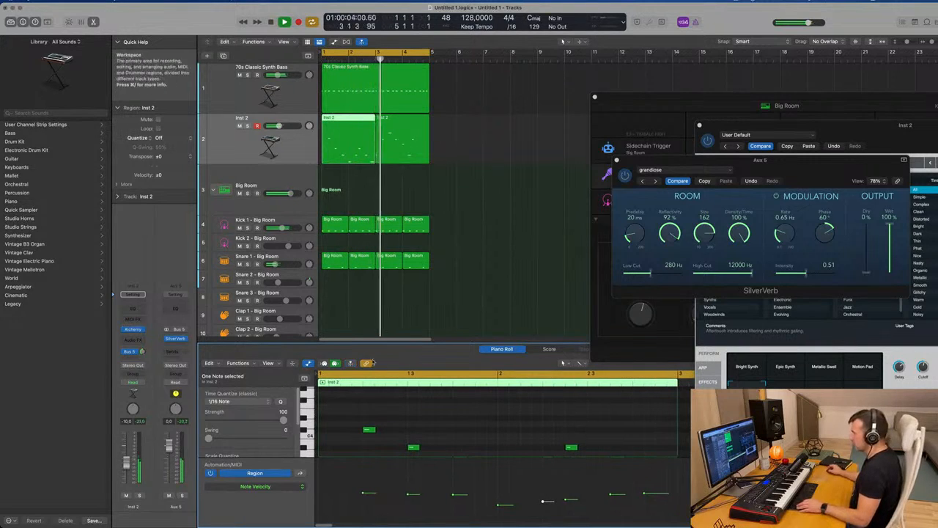
Copy the melody's first note down to F#3 at the very start of bar 1 and play it back.
scroll(374, 419, down, 3)
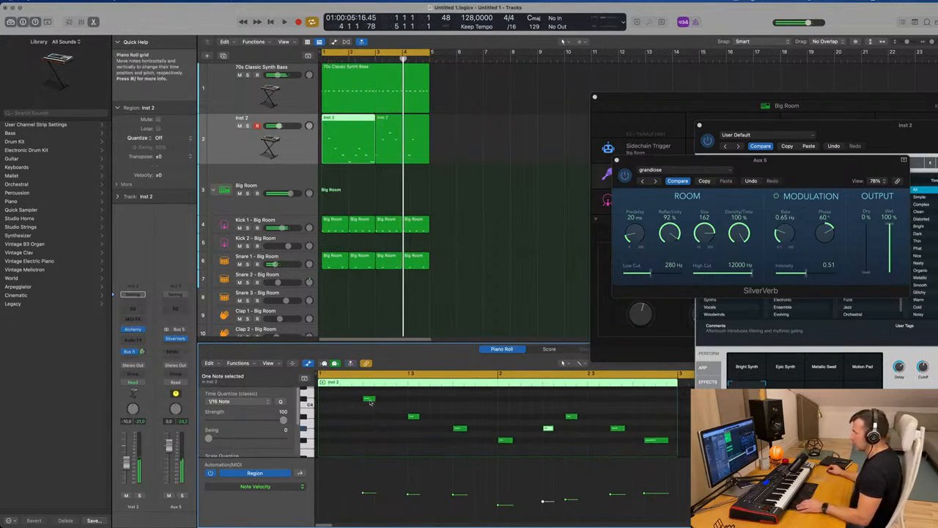
drag(369, 399, 327, 444)
key(space)
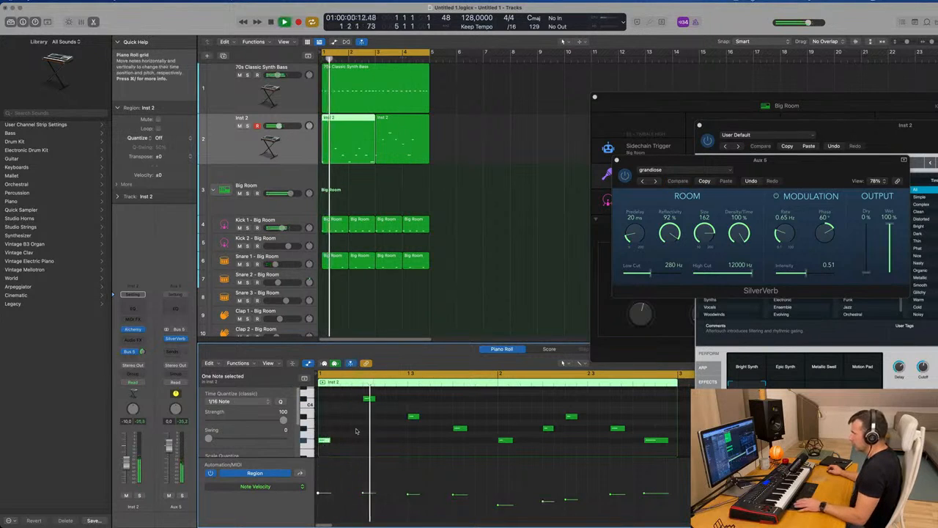
Delete the last note of the first Inst 2 region and play the melody back.
key(super+Left)
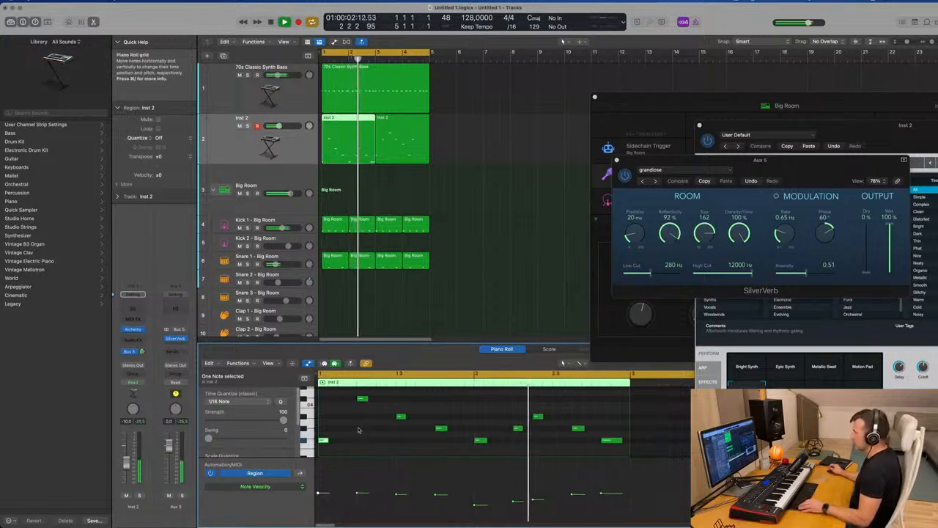
click(613, 441)
drag(615, 442, 614, 442)
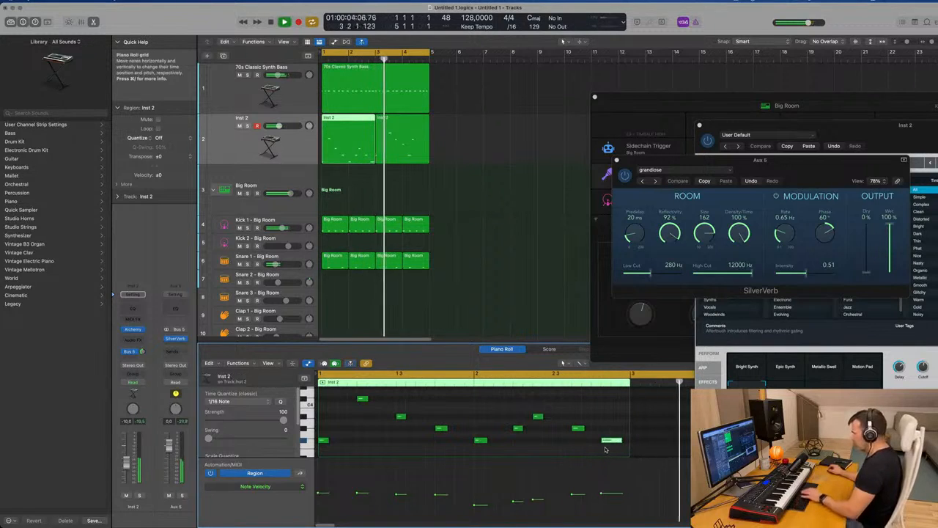
key(Delete)
key(space)
key(space)
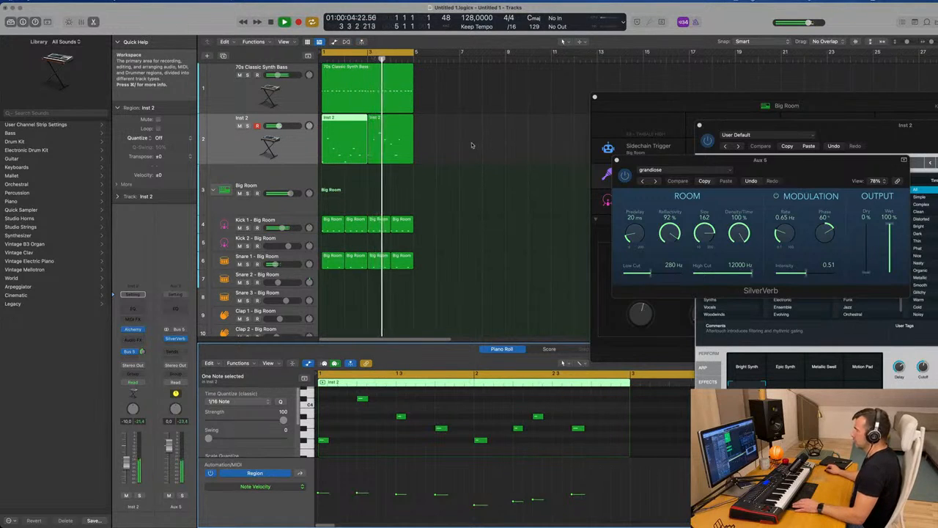
Replace the second Inst 2 region with a repeat of the first and join both into one four-bar region.
click(389, 138)
key(Delete)
click(351, 140)
key(space)
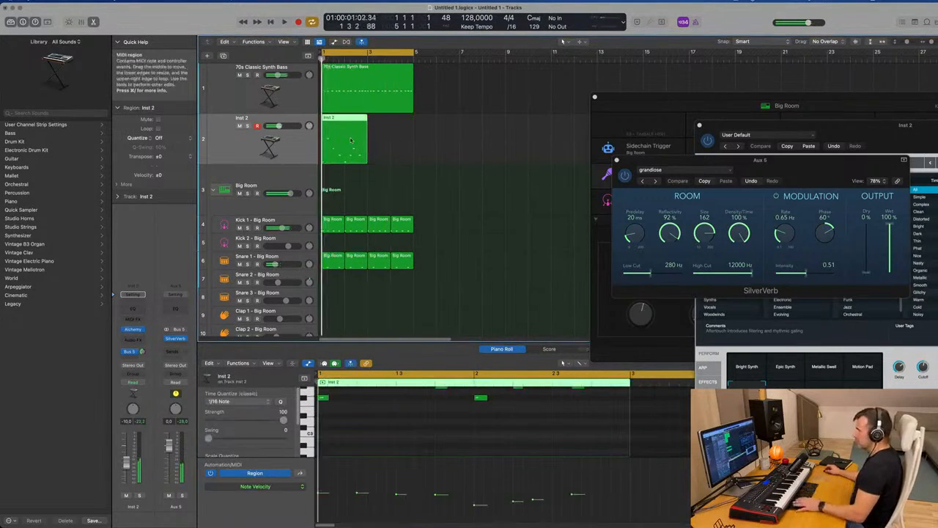
key(space)
key(super+r)
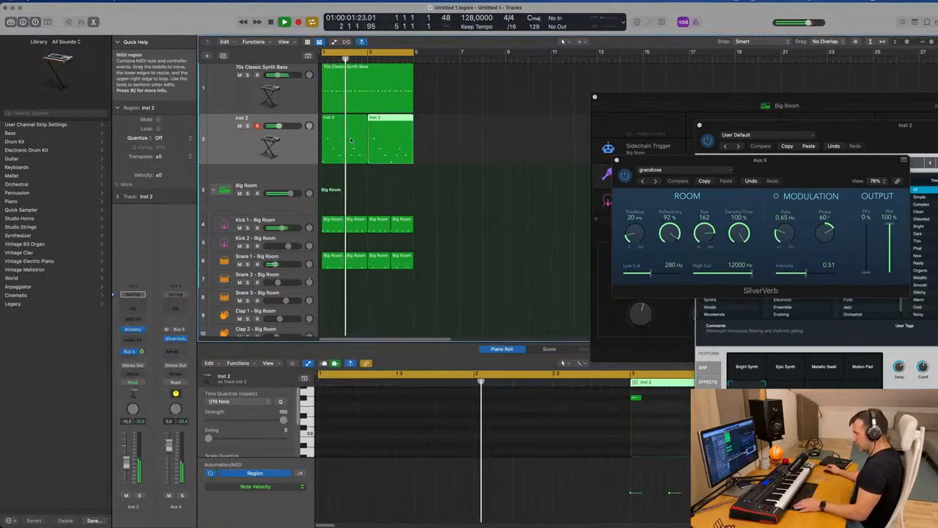
key(space)
key(space)
shift+click(355, 151)
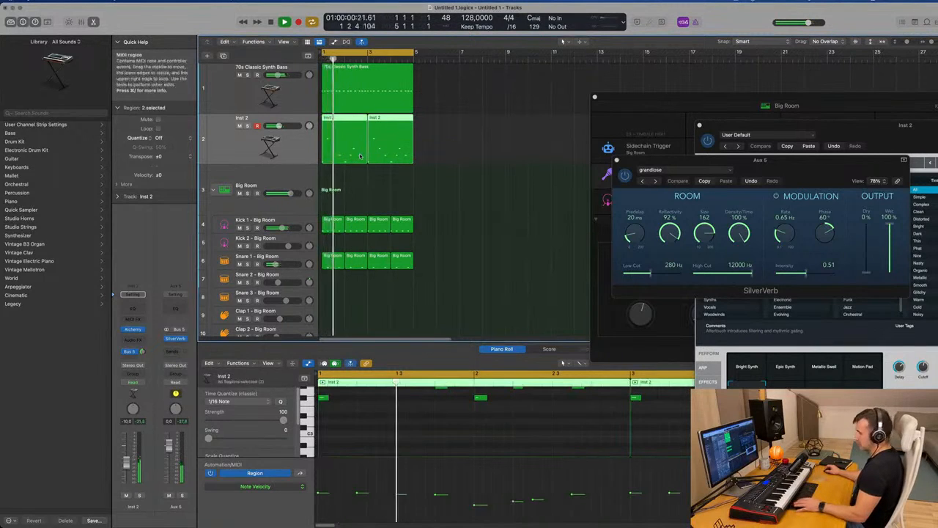
key(super+j)
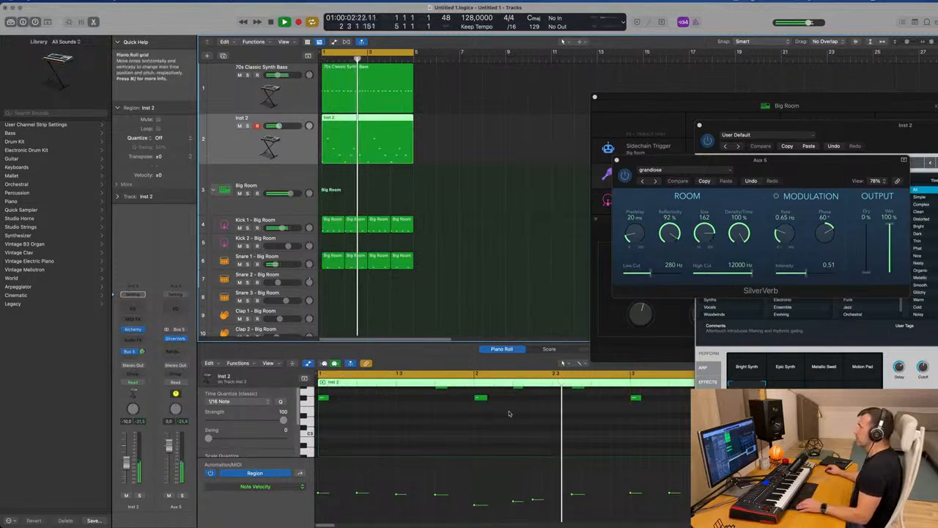
Enlarge the Piano Roll to fit all four bars and raise the velocities of the bar 2 notes in a rising curve.
drag(504, 341, 505, 217)
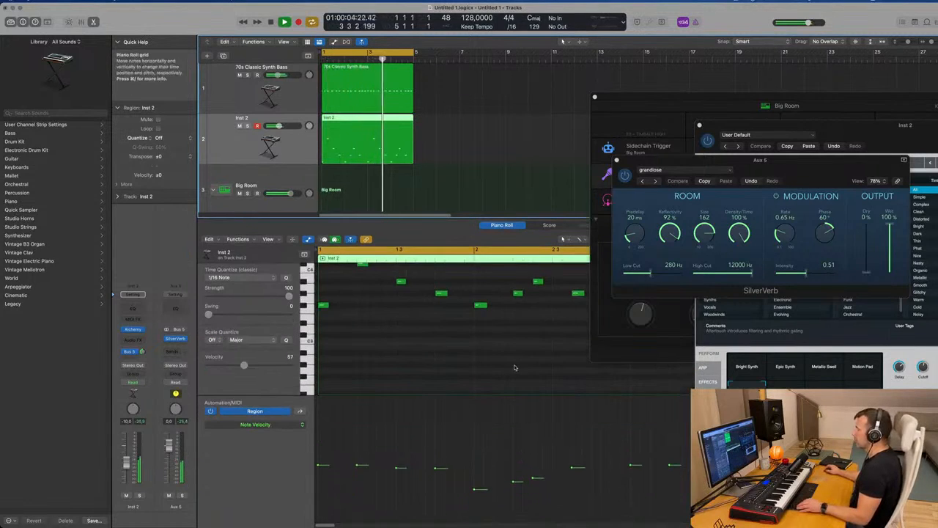
scroll(503, 364, down, 3)
scroll(502, 364, up, 3)
scroll(500, 365, down, 3)
scroll(498, 365, down, 2)
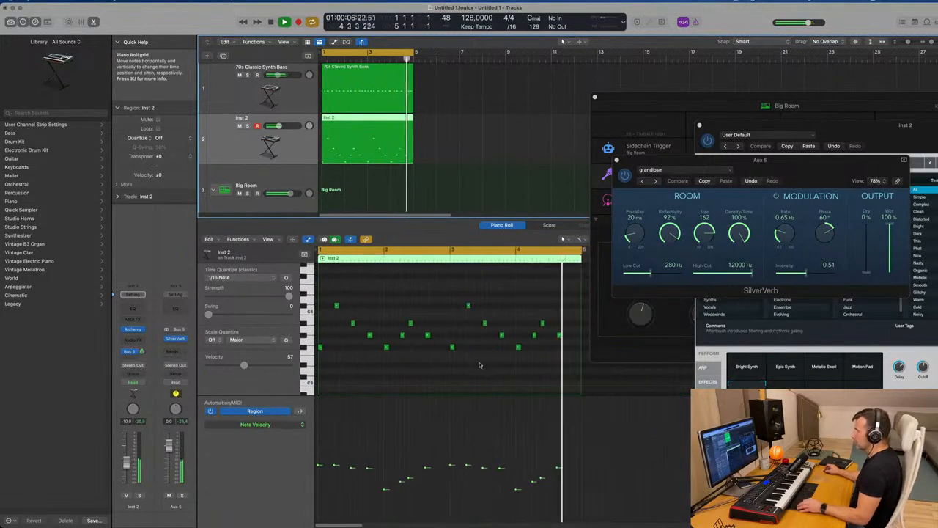
key(space)
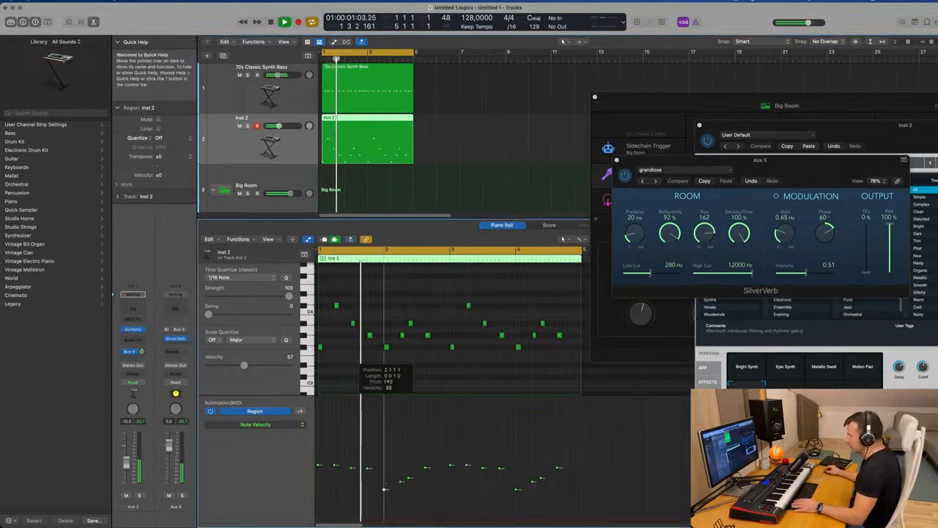
drag(387, 480, 426, 457)
key(space)
key(space)
key(space)
key(space)
key(space)
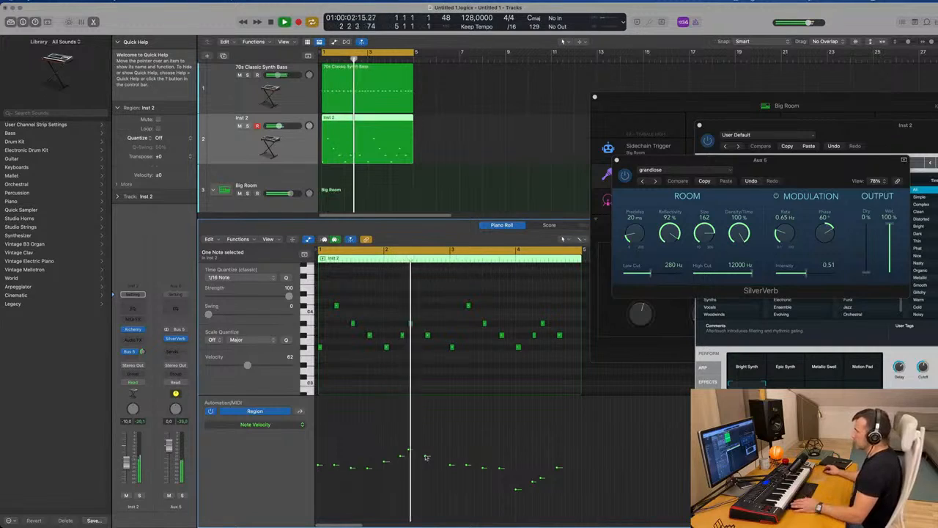
Raise the velocities of the four bar 4 notes together and play the result.
key(space)
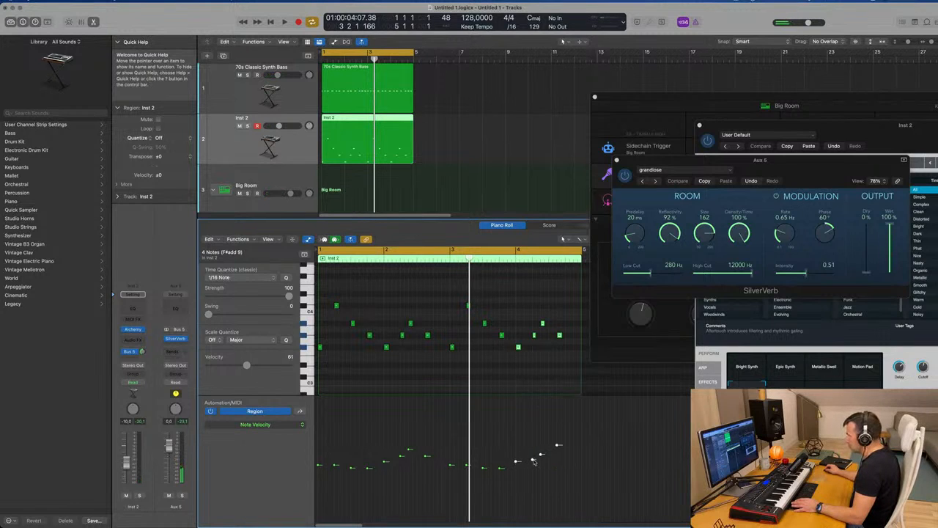
drag(534, 458, 536, 460)
key(space)
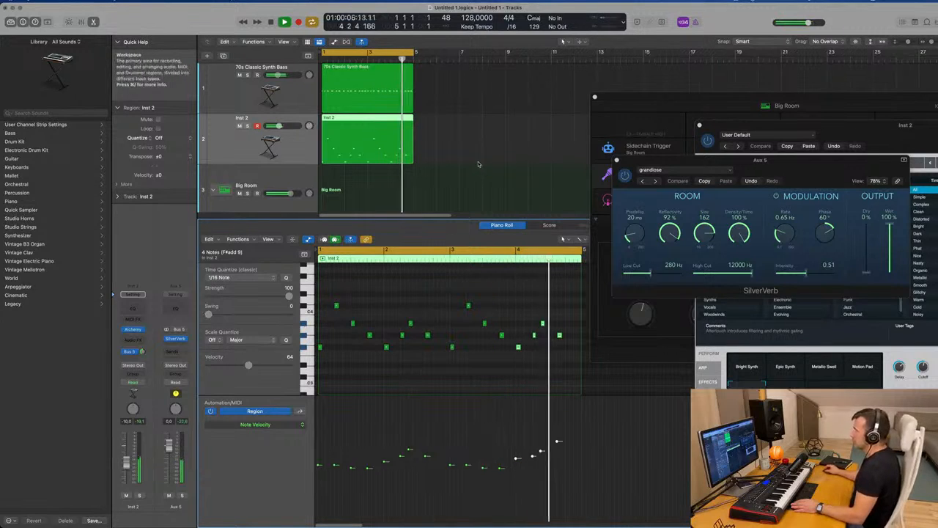
key(space)
Show the mixer and copy the bass track's sidechained Compressor onto Inst 2, placing its window clear of the channel strips.
click(456, 121)
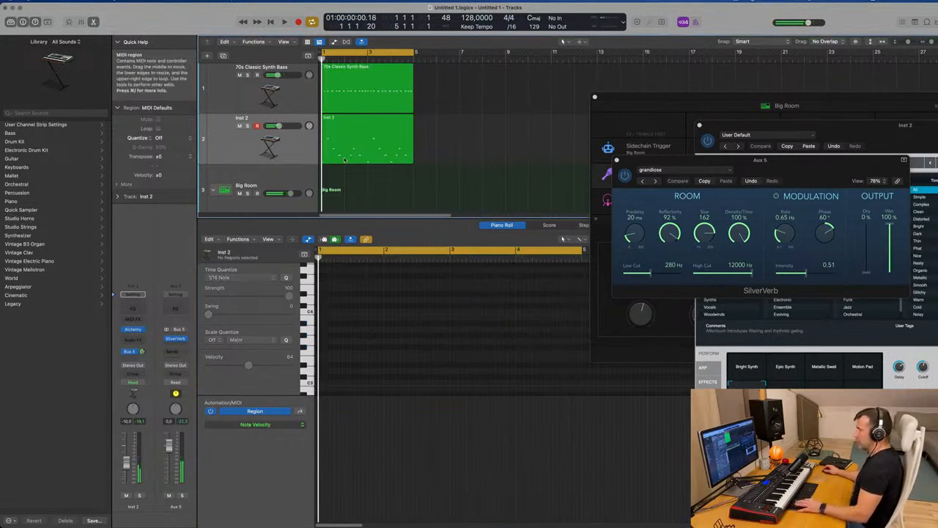
key(x)
key(space)
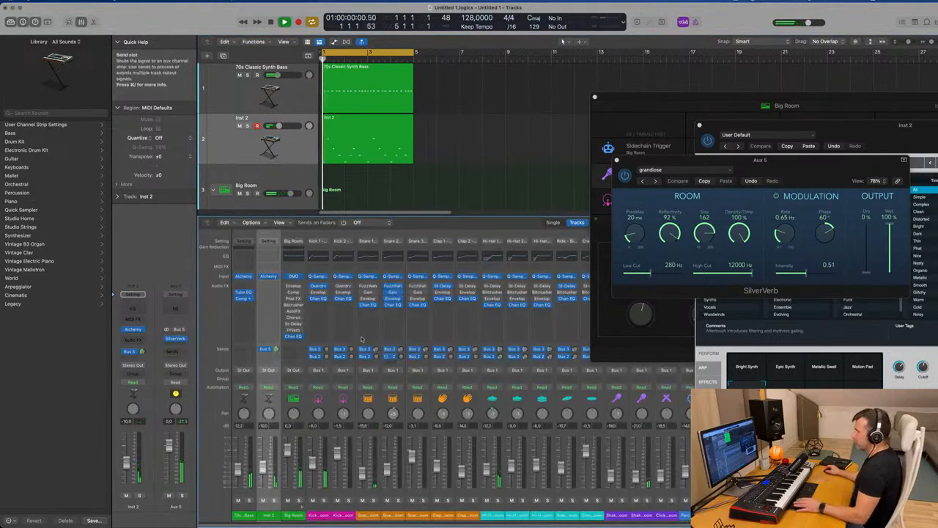
drag(270, 296, 271, 292)
click(270, 293)
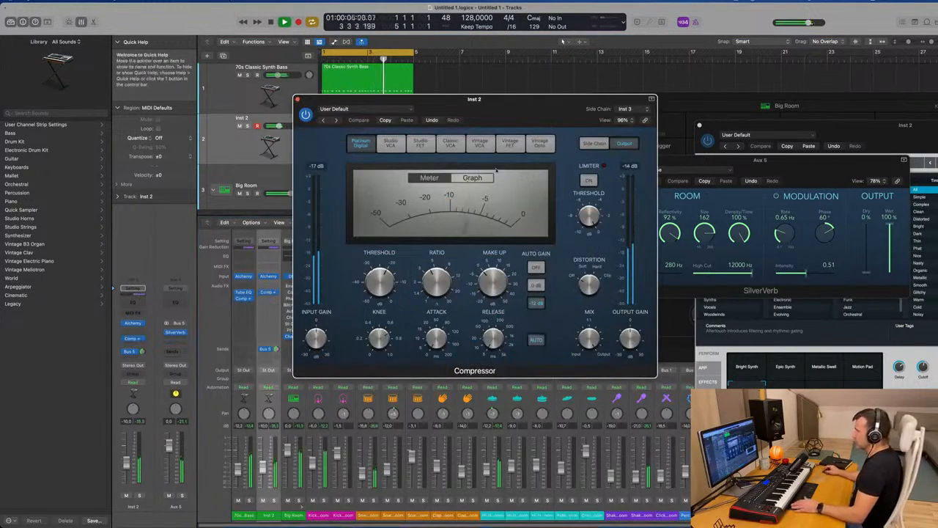
drag(514, 102, 610, 156)
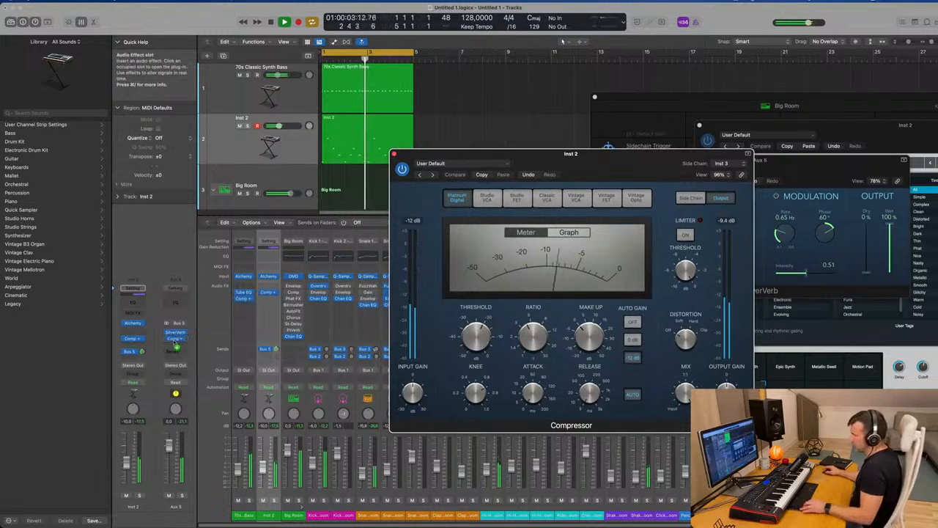
Copy Inst 2's sidechained Compressor onto Aux 5 after SilverVerb and set its threshold to -16.0 dB.
click(176, 339)
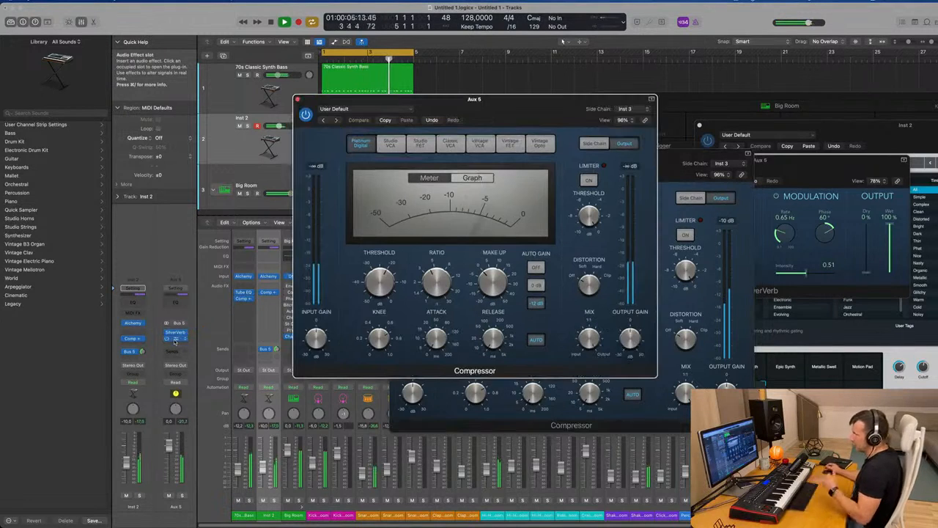
drag(516, 109, 594, 96)
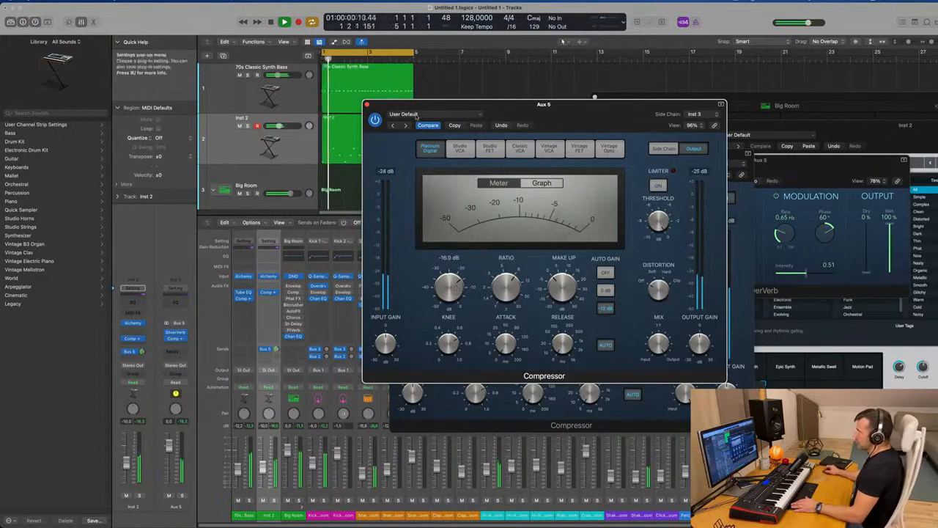
click(367, 104)
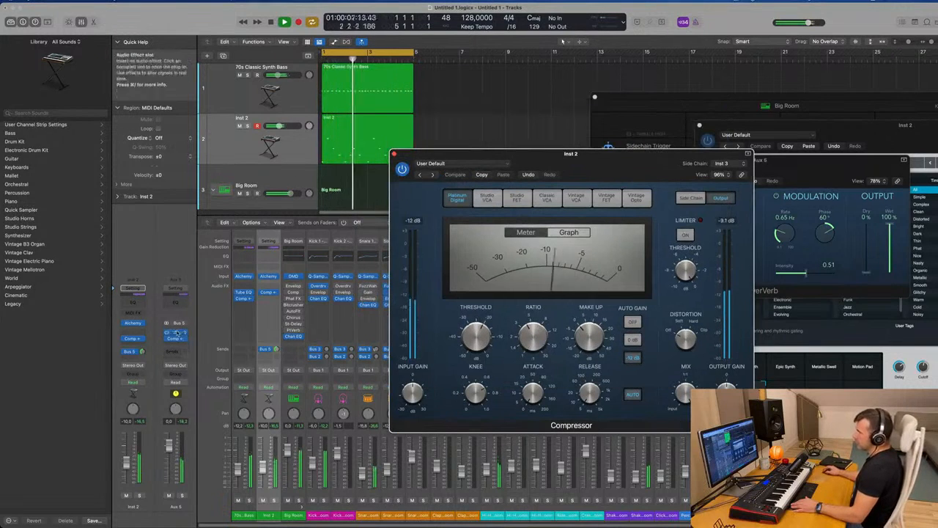
Add a Channel EQ after the Compressor on Aux 5 and enable its low cut at 210 Hz with a 36 dB/Oct slope.
click(174, 334)
click(175, 334)
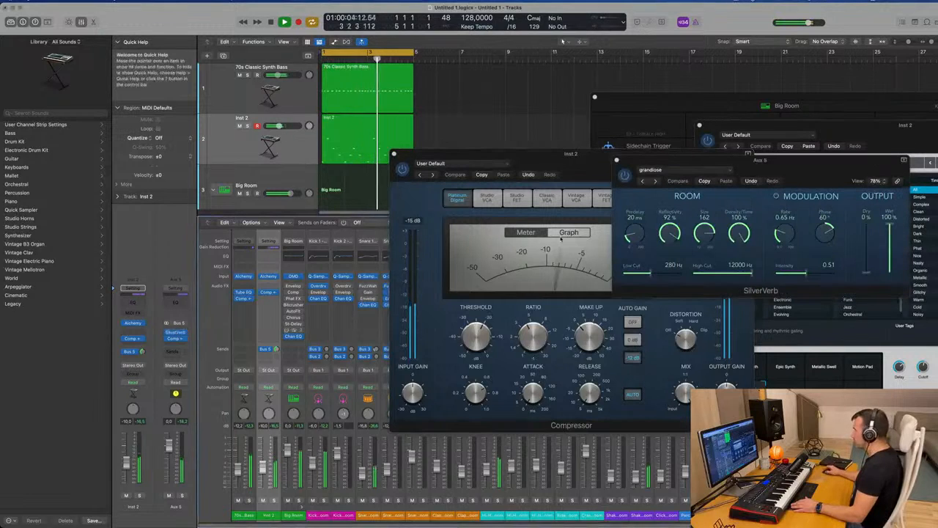
click(171, 303)
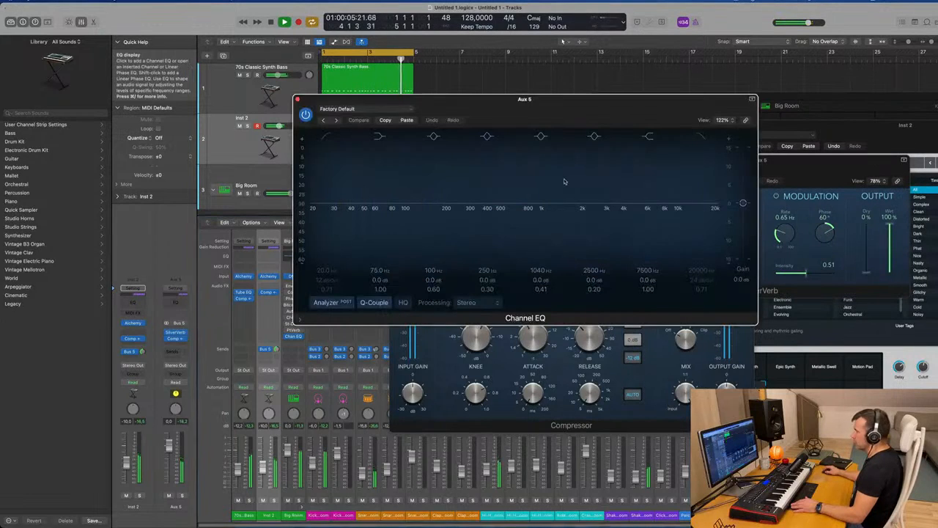
click(326, 136)
drag(322, 193, 402, 191)
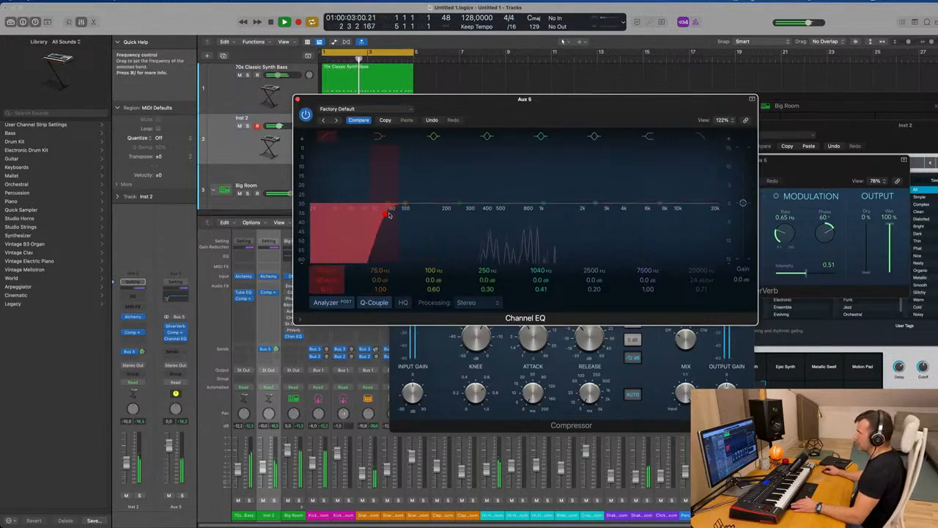
drag(394, 215, 449, 216)
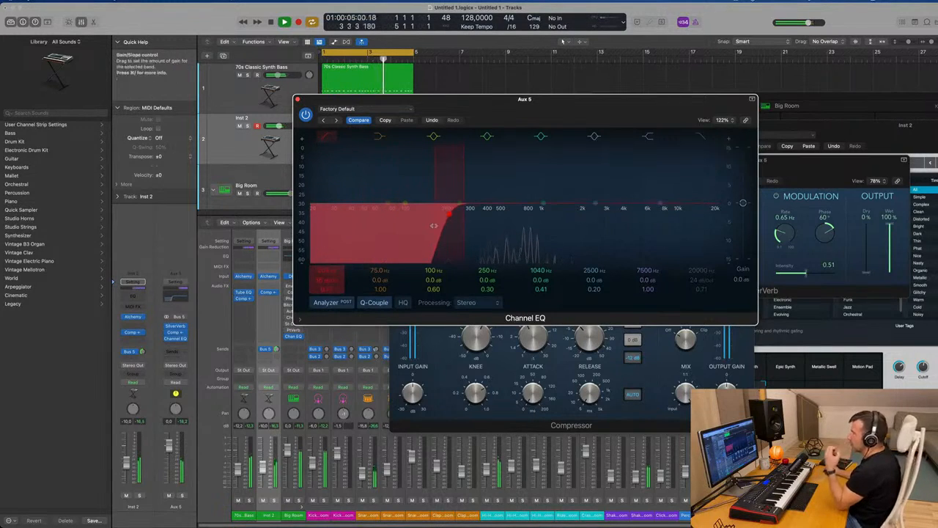
drag(489, 101, 480, 102)
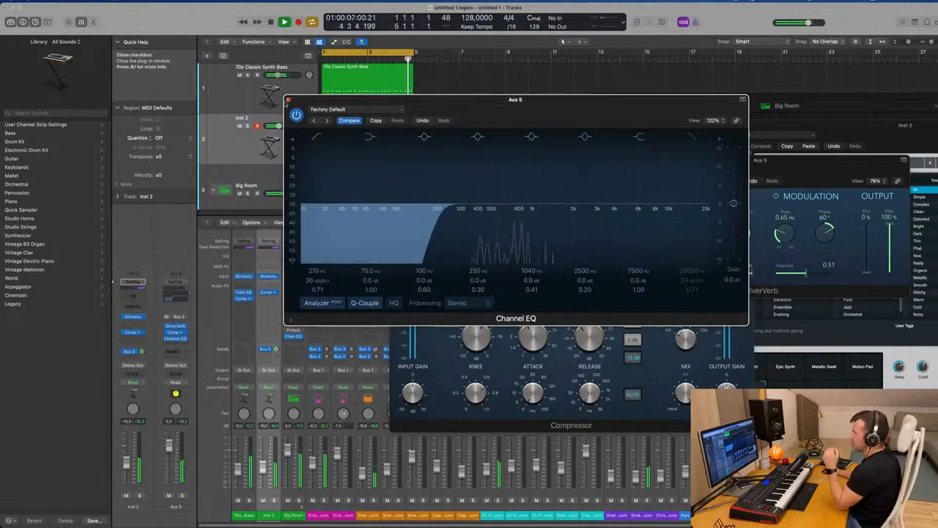
click(287, 100)
key(v)
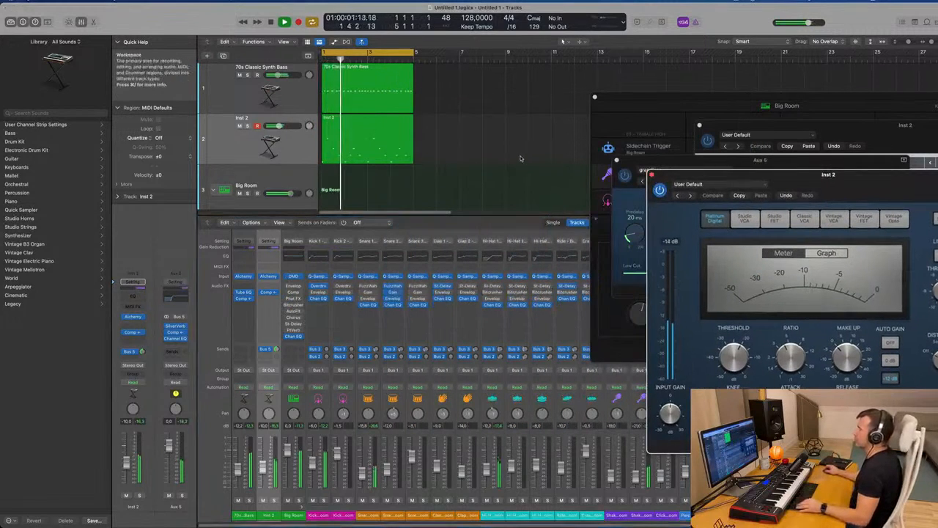
Repeat the four-bar bass and Inst 2 regions so that both tracks also fill bars 5 to 8.
click(365, 91)
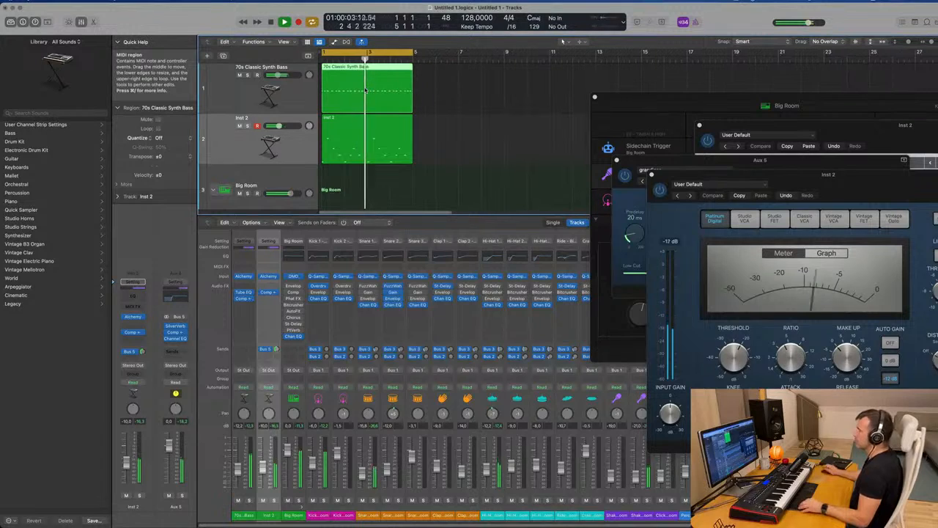
scroll(455, 110, down, 2)
drag(452, 101, 427, 142)
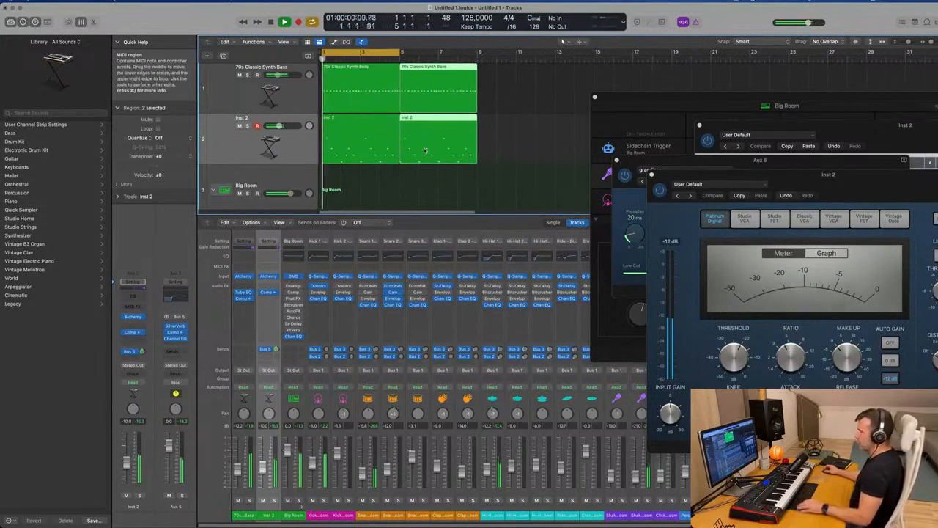
Repeat all the Big Room drum regions across bars 5 to 8 and extend the cycle range to eight bars.
key(x)
drag(440, 212, 351, 478)
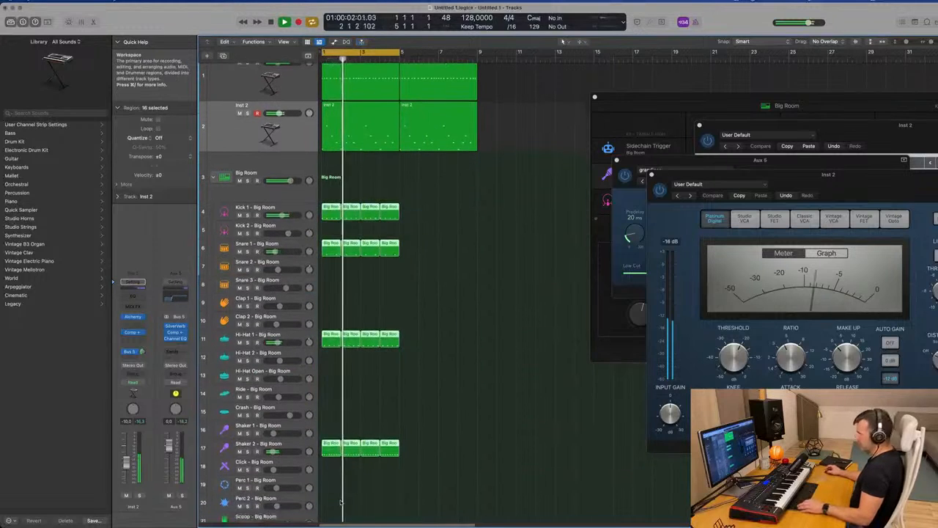
key(super+r)
scroll(455, 242, up, 1)
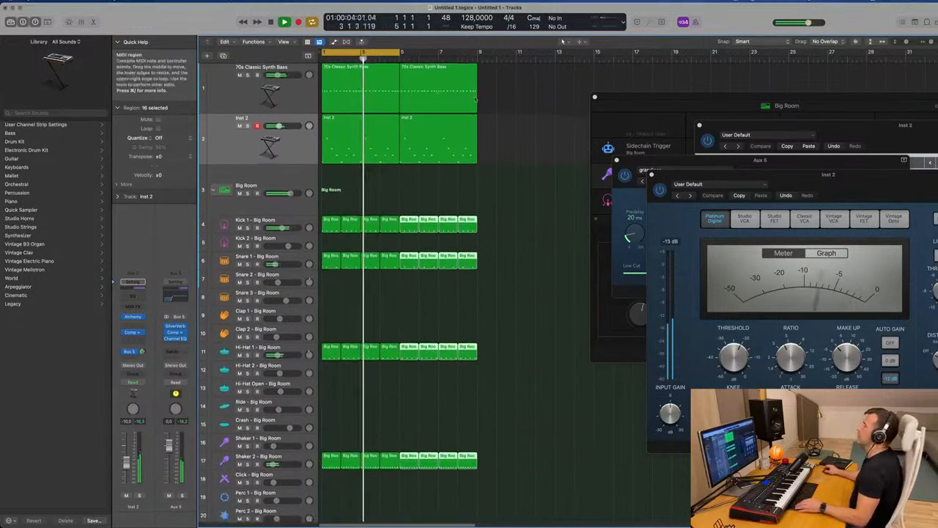
click(445, 89)
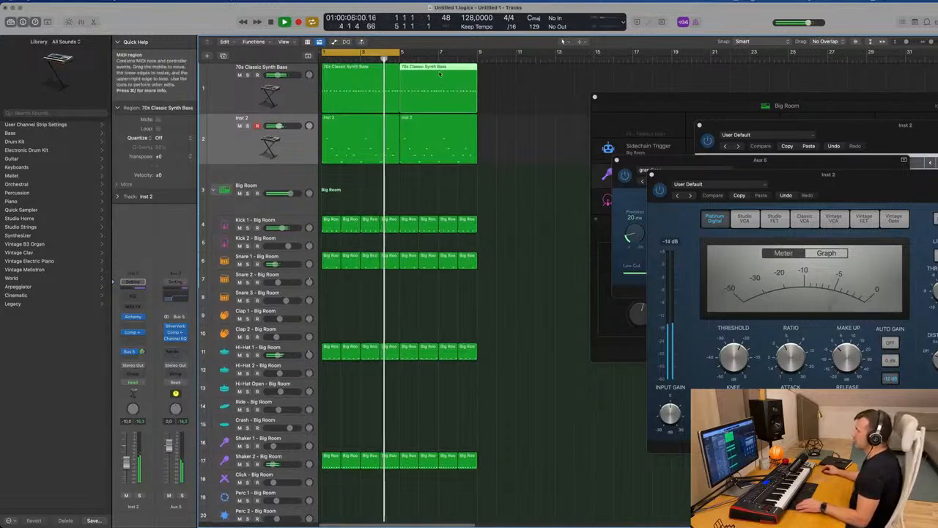
drag(402, 54, 484, 61)
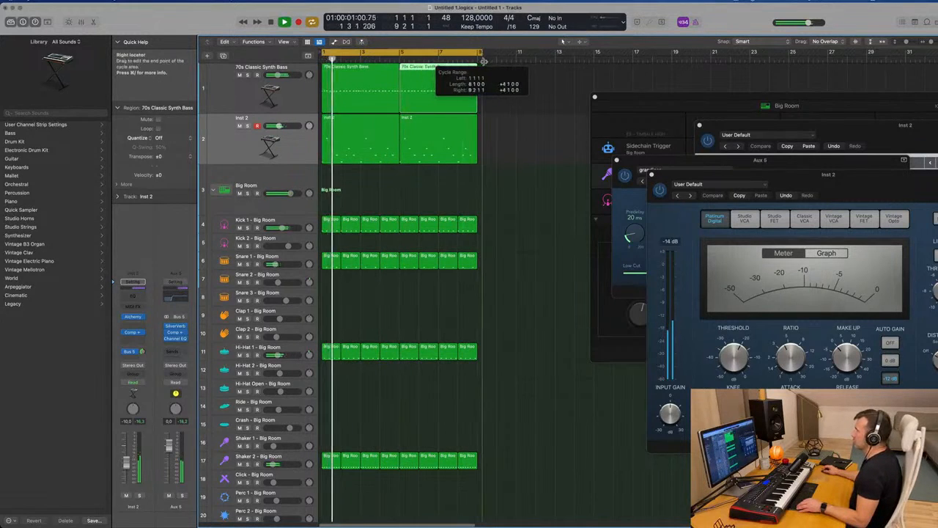
Open the second bass region in the Piano Roll and transpose all its notes down two semitones.
double_click(446, 67)
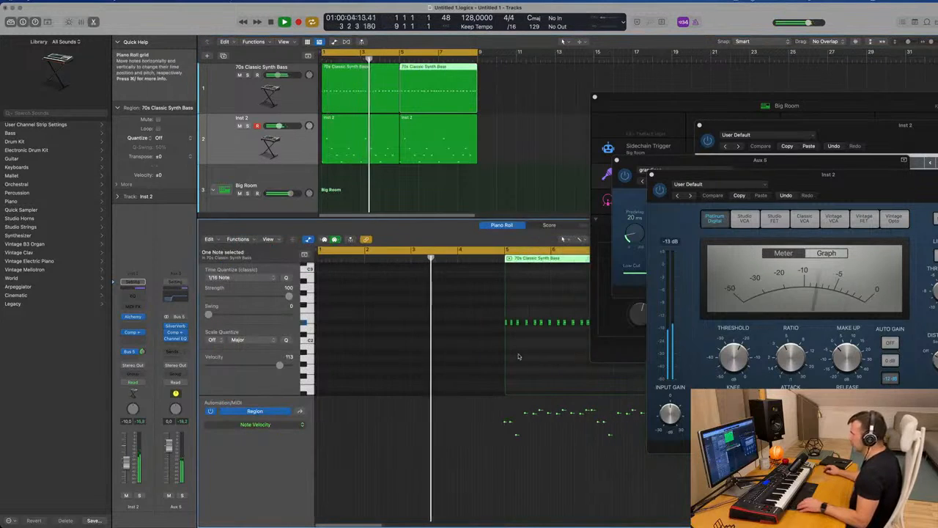
scroll(513, 348, down, 5)
drag(412, 305, 625, 350)
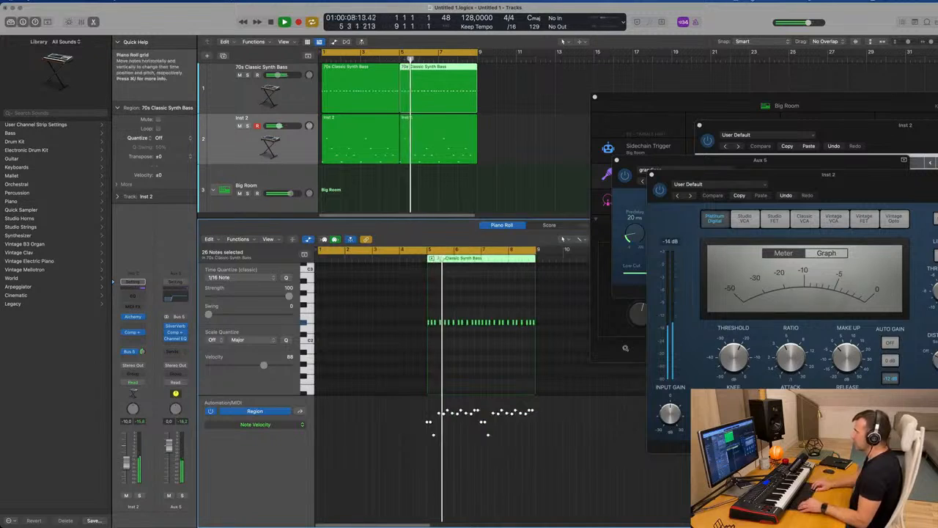
key(alt+Down)
key(alt+Down)
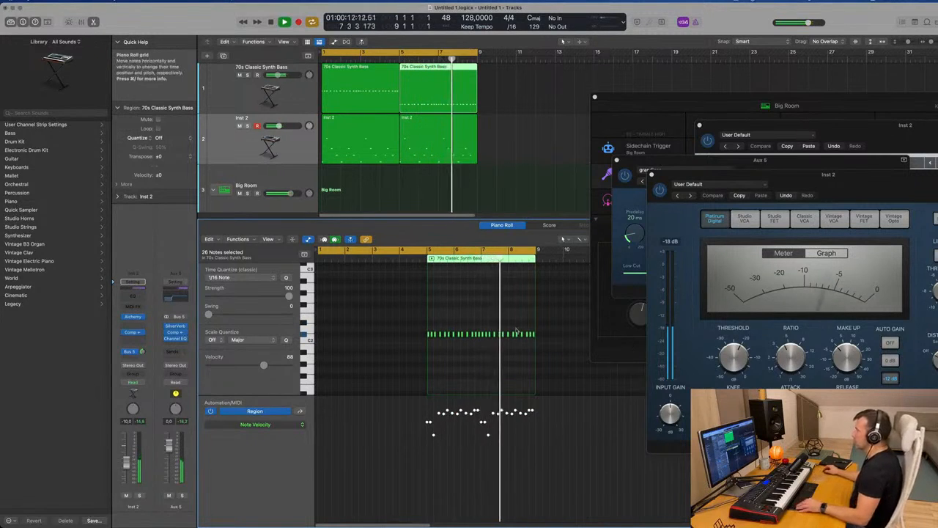
scroll(519, 330, up, 1)
Stop playback and raise the six bass notes in bar 8 by five semitones.
key(space)
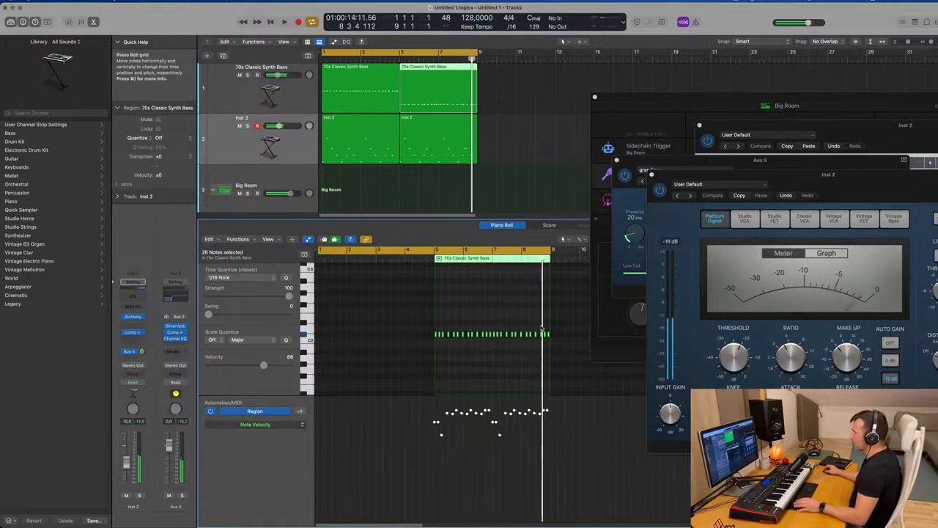
scroll(541, 322, up, 3)
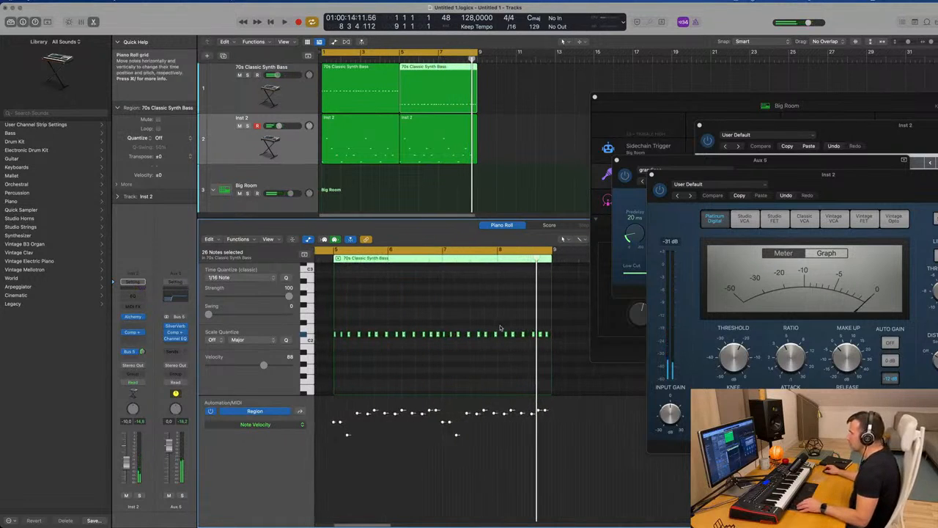
drag(557, 342, 557, 342)
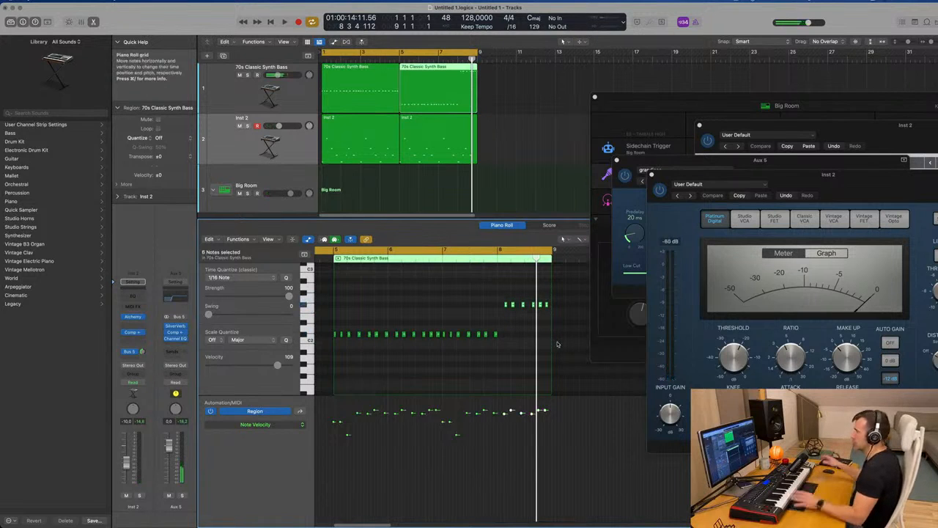
Play the eight-bar loop to check the transposed bass line against the melody and drums.
key(space)
scroll(496, 134, down, 2)
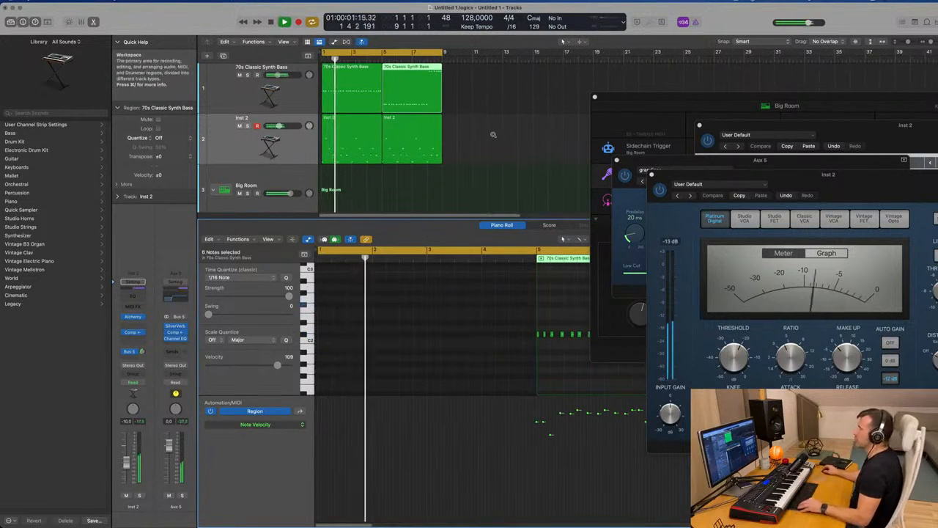
scroll(505, 135, up, 3)
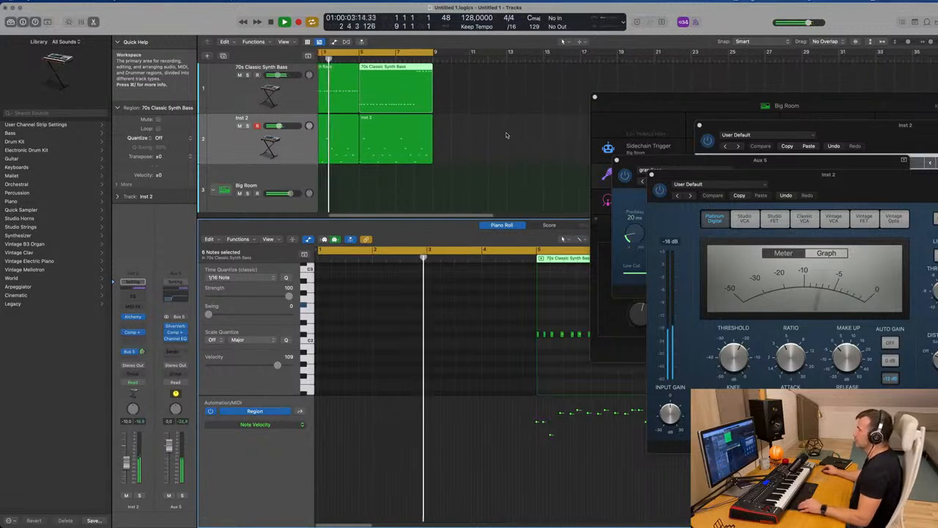
scroll(516, 135, left, 3)
scroll(501, 162, down, 2)
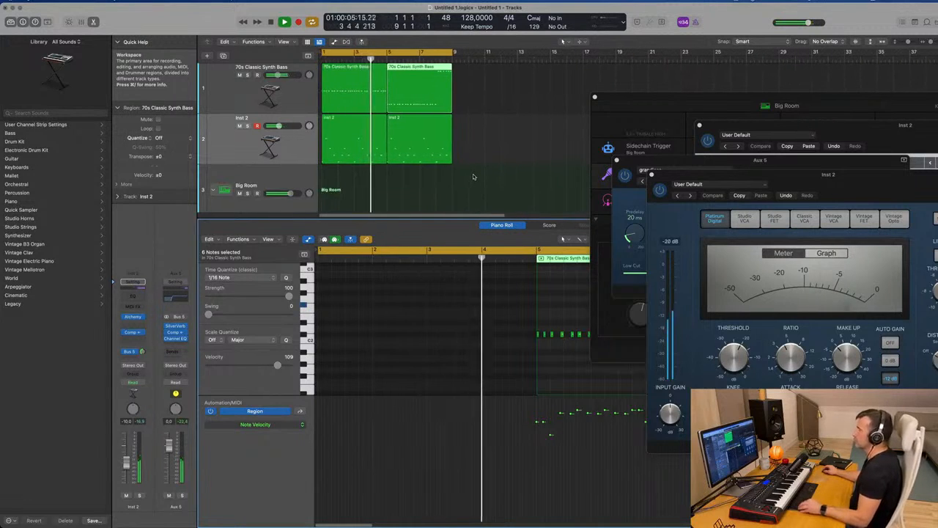
scroll(473, 176, down, 1)
scroll(455, 185, down, 1)
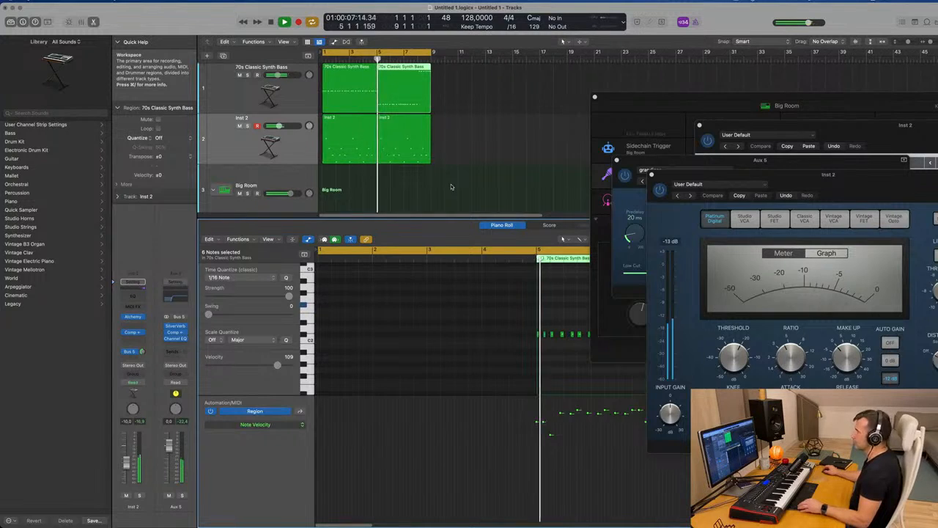
scroll(451, 187, right, 1)
scroll(462, 184, up, 1)
scroll(464, 183, right, 1)
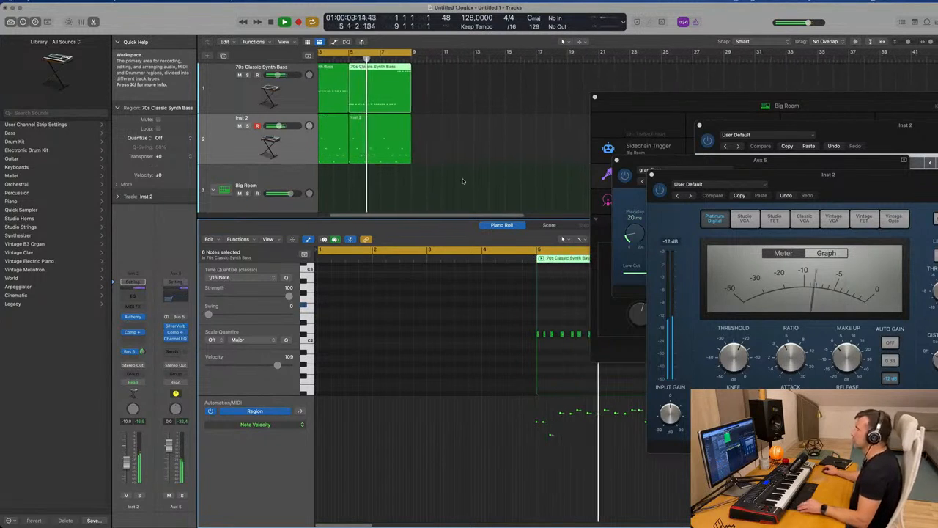
scroll(458, 182, left, 1)
scroll(451, 183, down, 1)
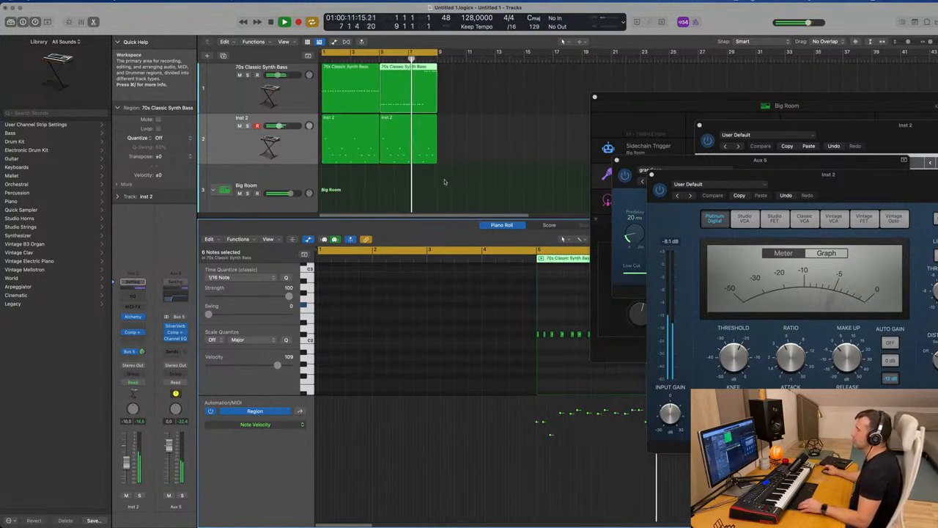
scroll(447, 182, down, 1)
scroll(452, 181, up, 1)
scroll(452, 181, right, 1)
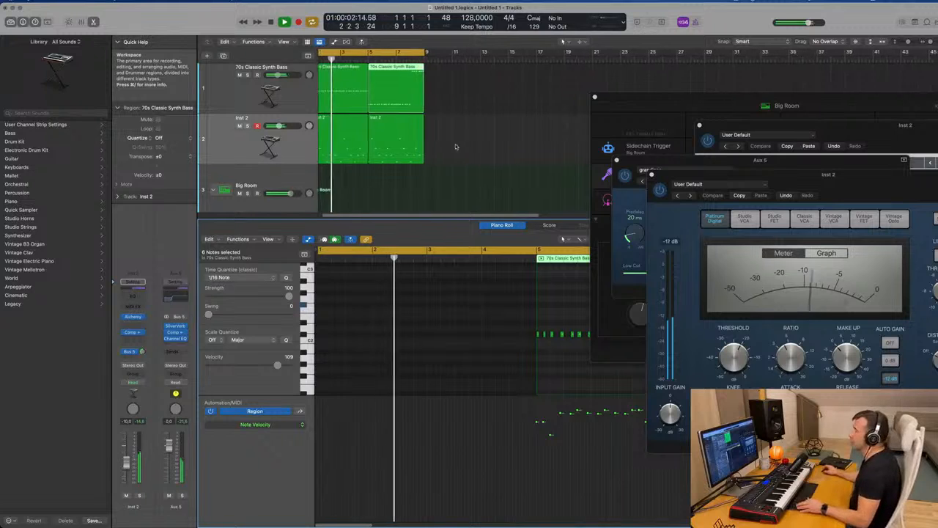
scroll(409, 184, up, 1)
Reduce the track heights, then join the two bass regions into one and the two Inst 2 regions into one.
click(409, 185)
scroll(374, 188, down, 3)
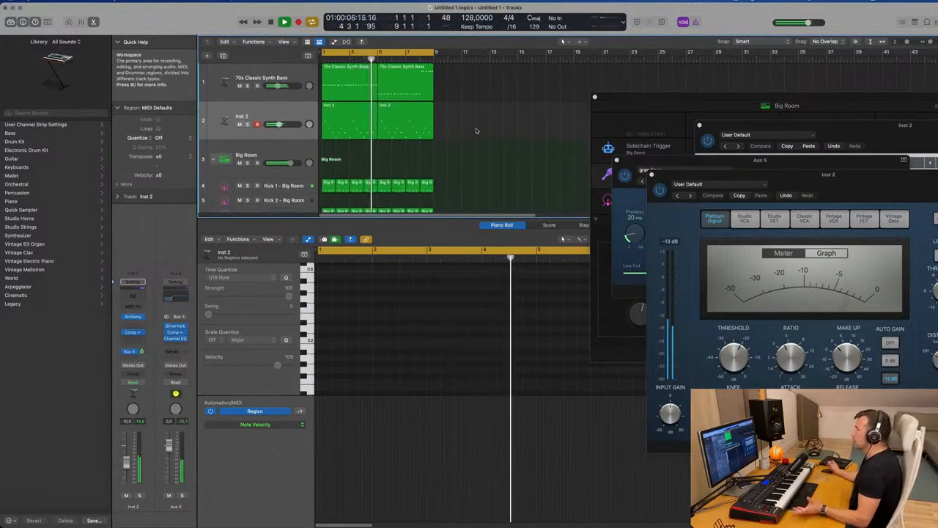
drag(458, 77, 361, 118)
drag(457, 82, 341, 90)
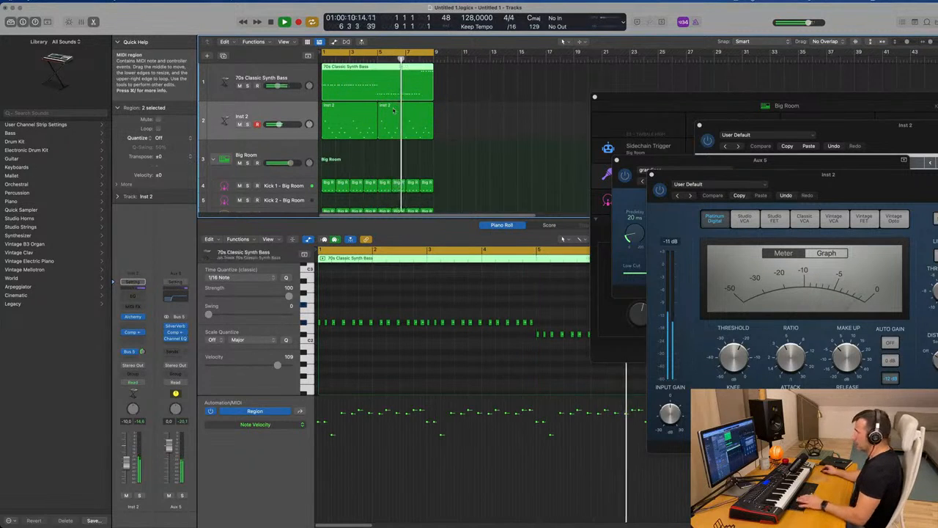
click(327, 127)
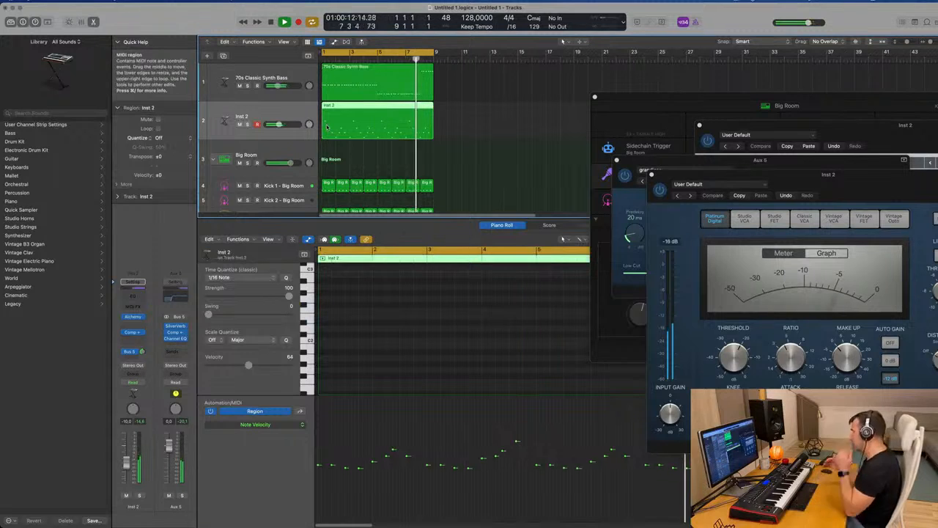
Duplicate the Inst 2 track with its settings and move the joined eight-bar bass region onto the new track.
click(389, 79)
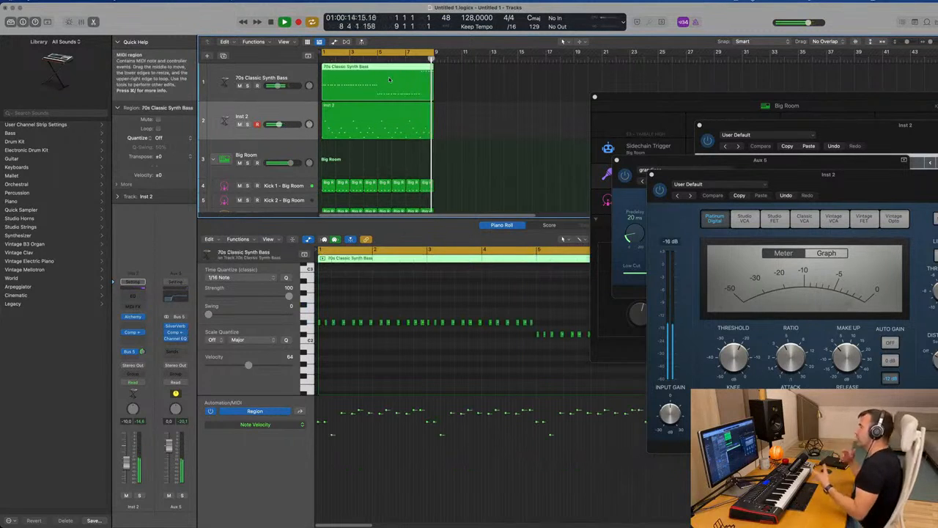
scroll(490, 329, down, 5)
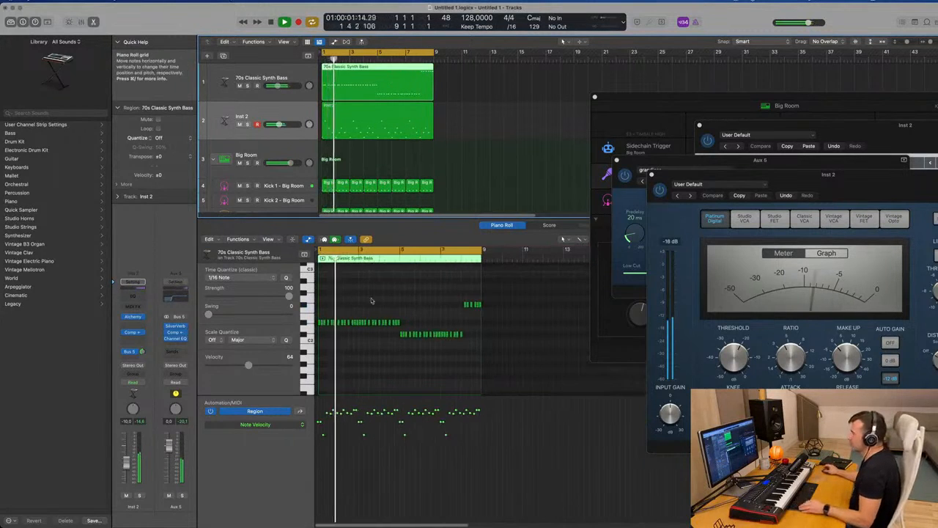
scroll(268, 97, down, 2)
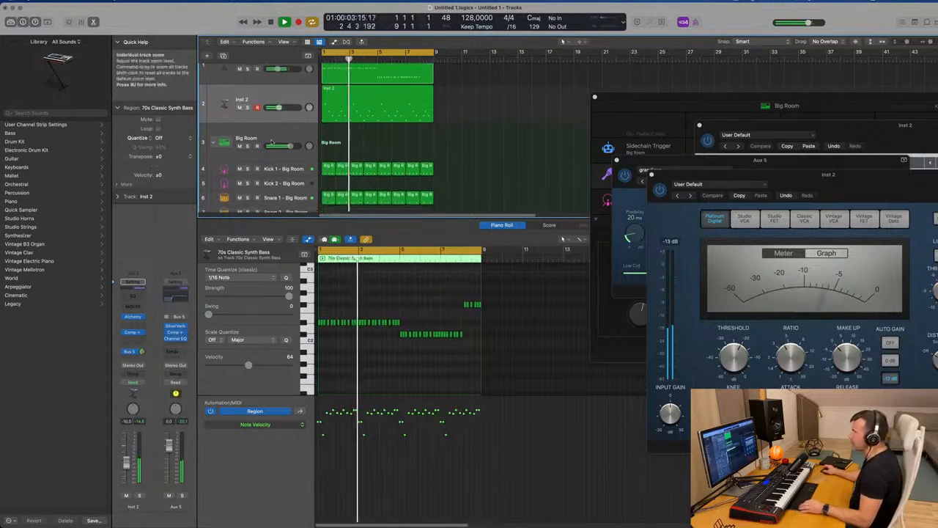
click(267, 97)
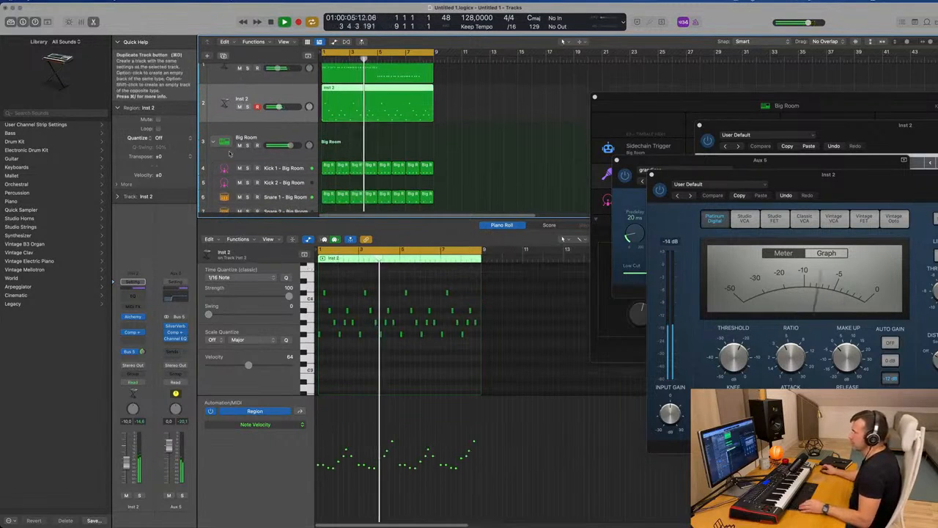
click(394, 72)
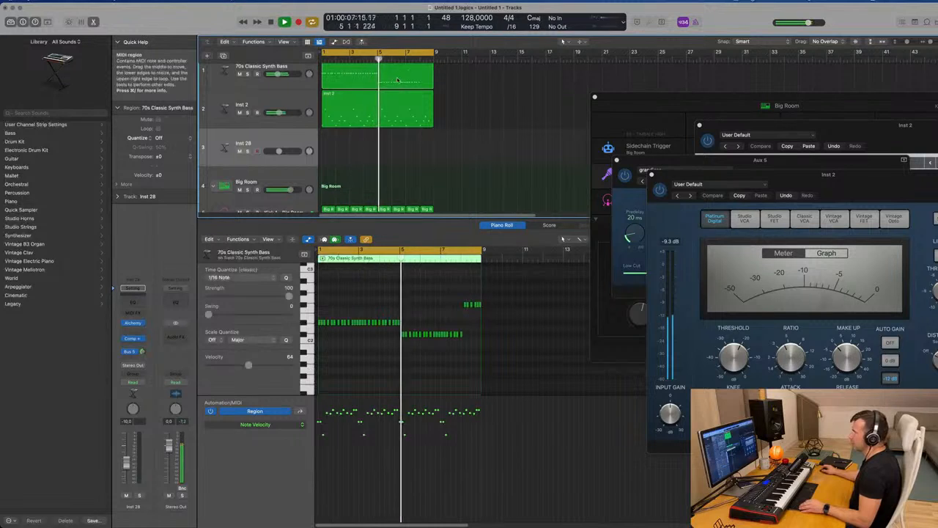
drag(398, 79, 398, 147)
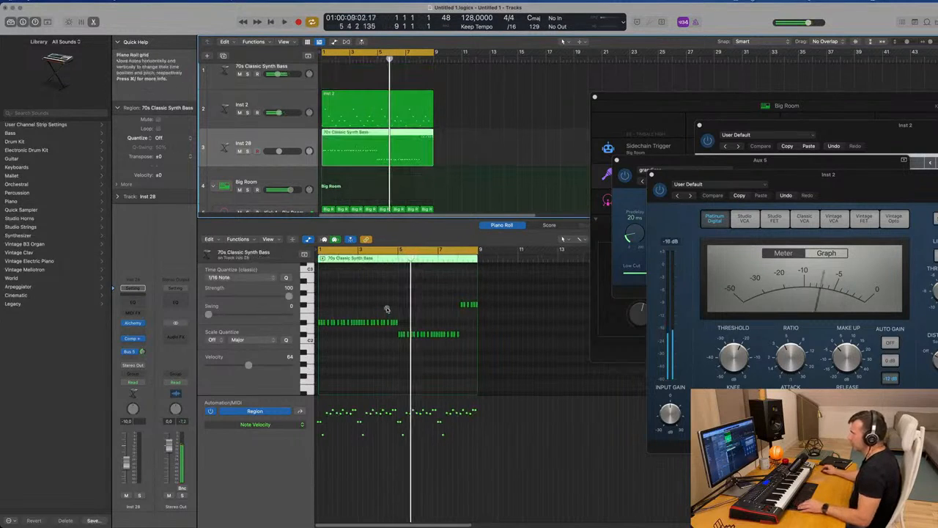
scroll(387, 310, up, 2)
scroll(359, 314, right, 3)
scroll(362, 314, left, 3)
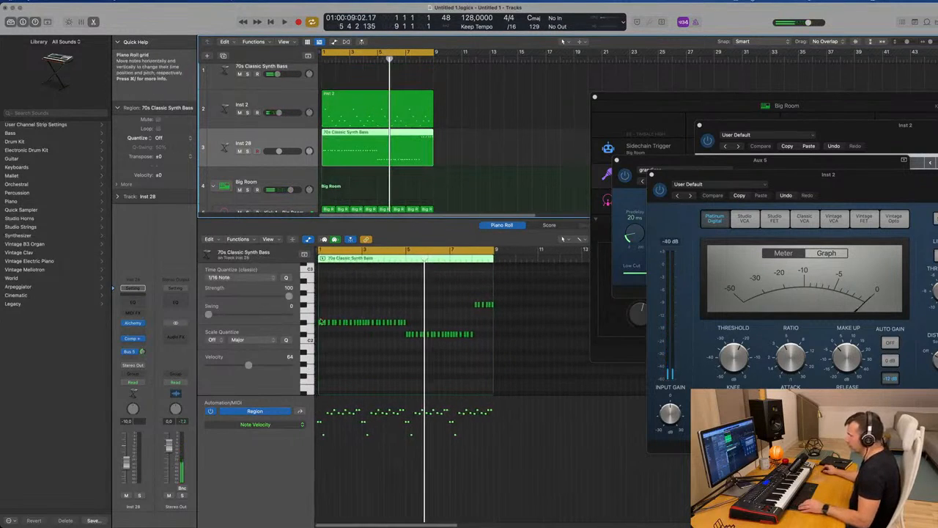
Try to reduce the copied bass region to three different notes, stack them as a chord at bar 1, lengthen them and play it.
drag(321, 321, 409, 323)
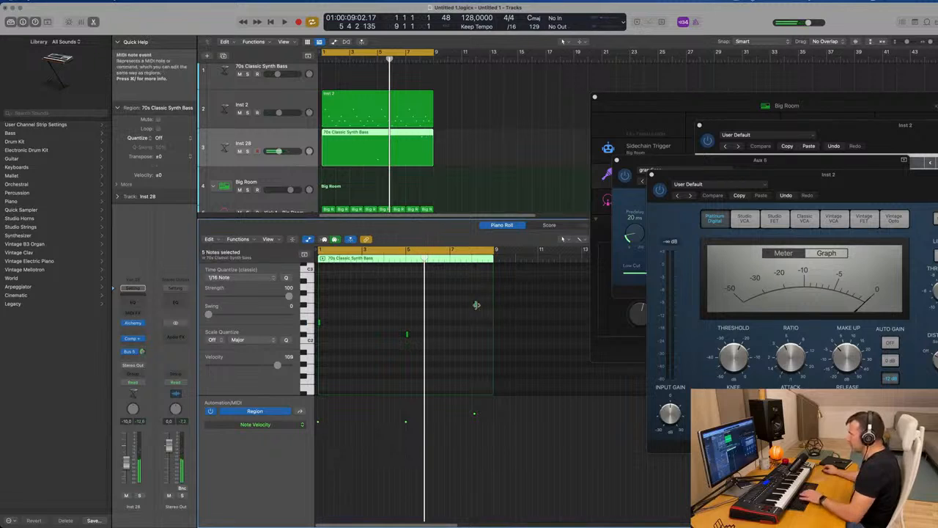
drag(475, 304, 320, 306)
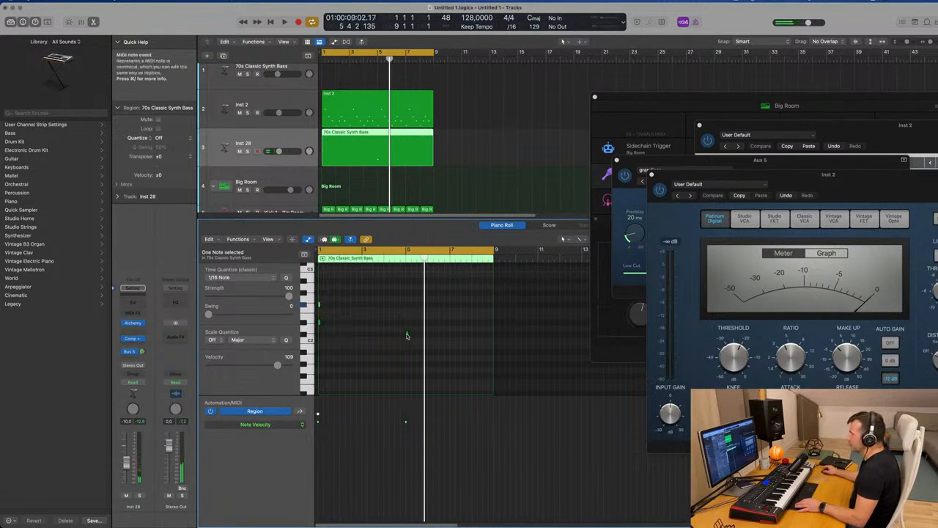
drag(407, 336, 340, 309)
click(330, 309)
key(space)
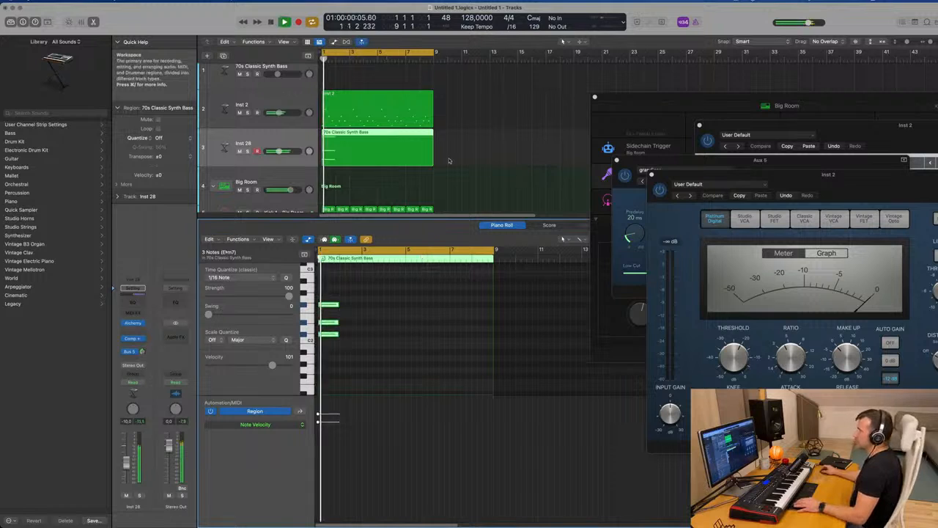
scroll(504, 175, up, 1)
key(space)
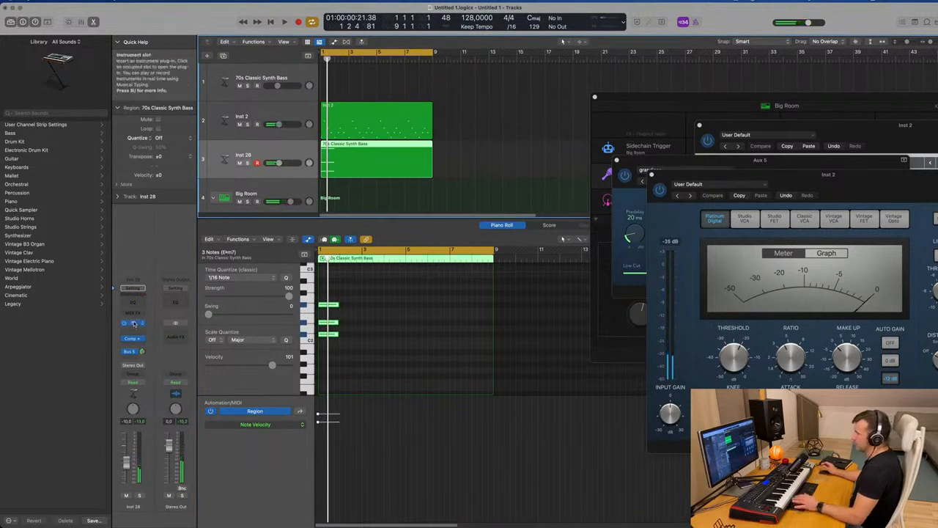
Open Alchemy on the Inst 28 track and undo the chord edits, the bass region's move and the track duplication.
click(134, 323)
drag(562, 94, 747, 117)
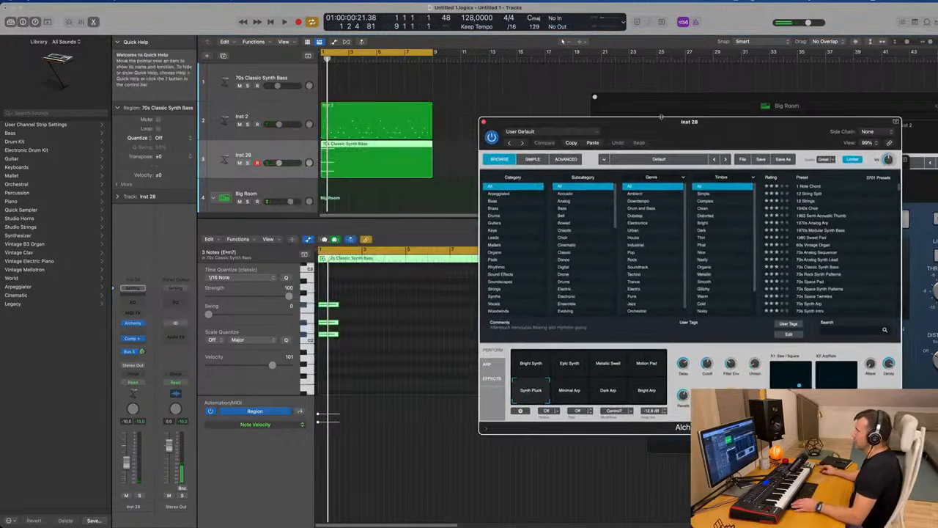
scroll(407, 109, up, 1)
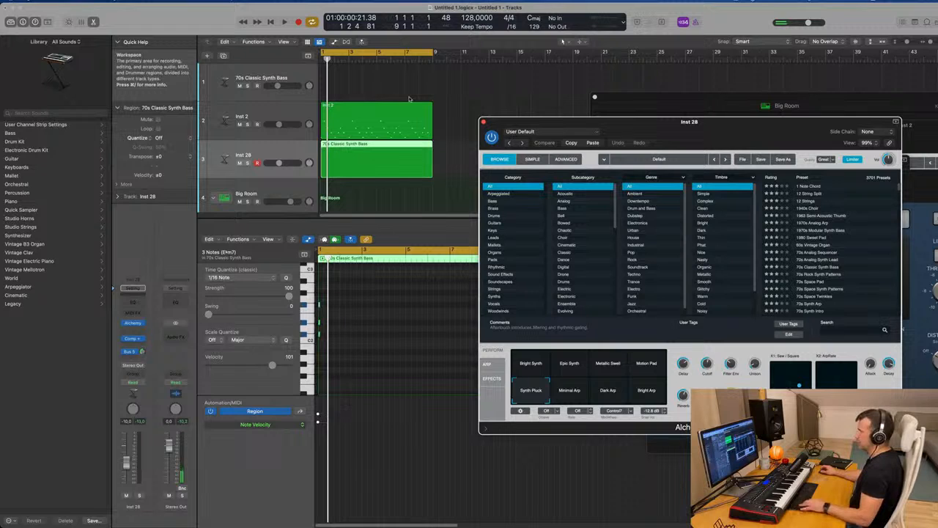
key(super+z)
key(super+z)
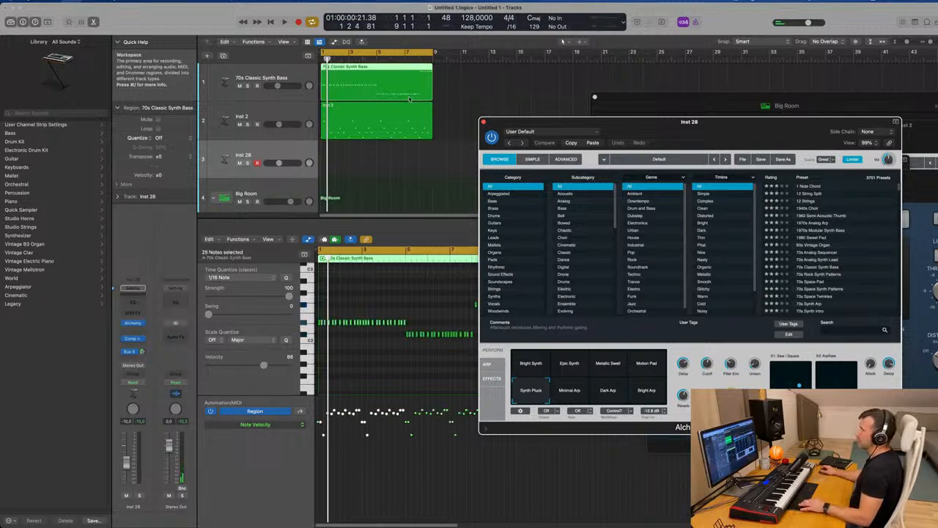
key(super+z)
key(space)
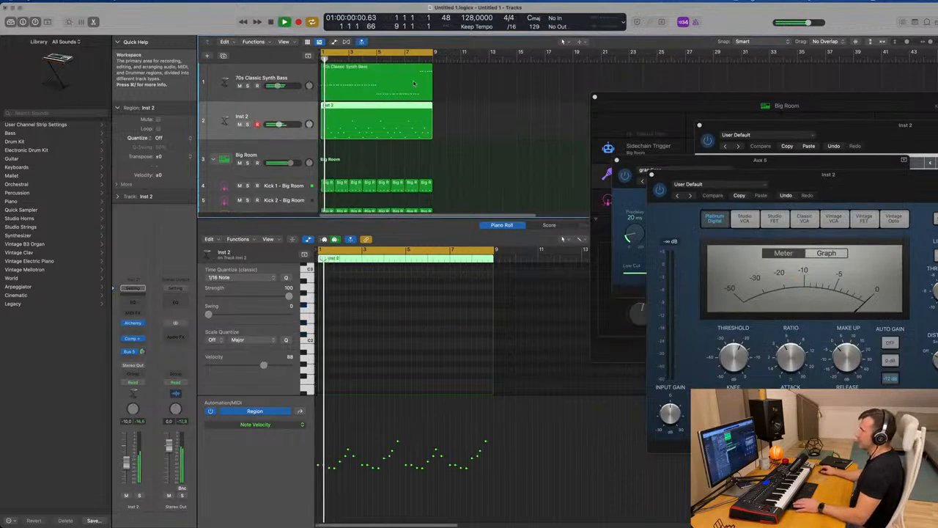
Duplicate the Inst 2 track with its settings and copy the eight-bar bass region onto the new track, keeping the original.
drag(388, 81, 363, 154)
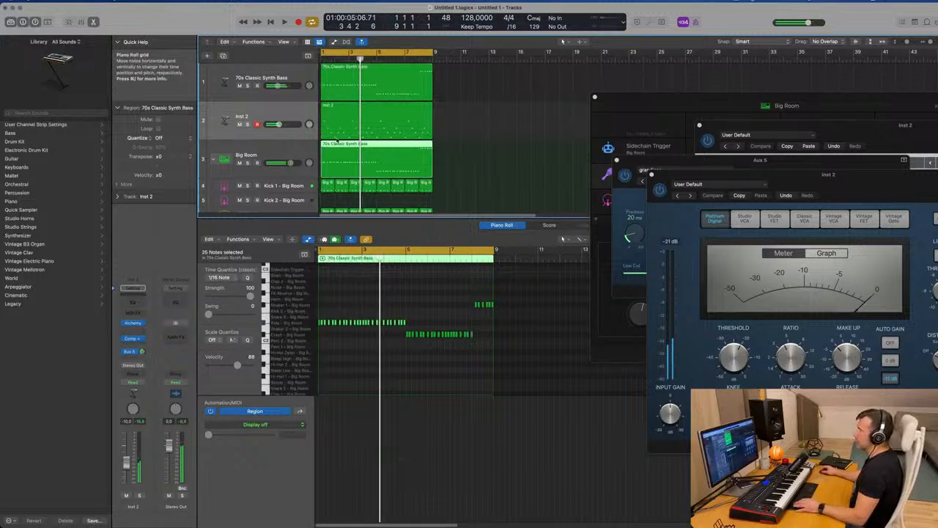
key(super+z)
click(288, 76)
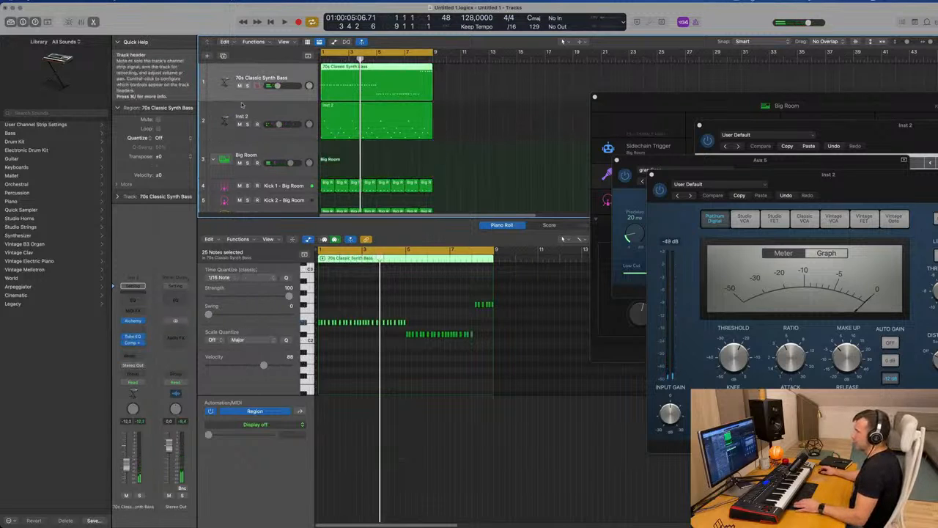
click(255, 109)
click(223, 56)
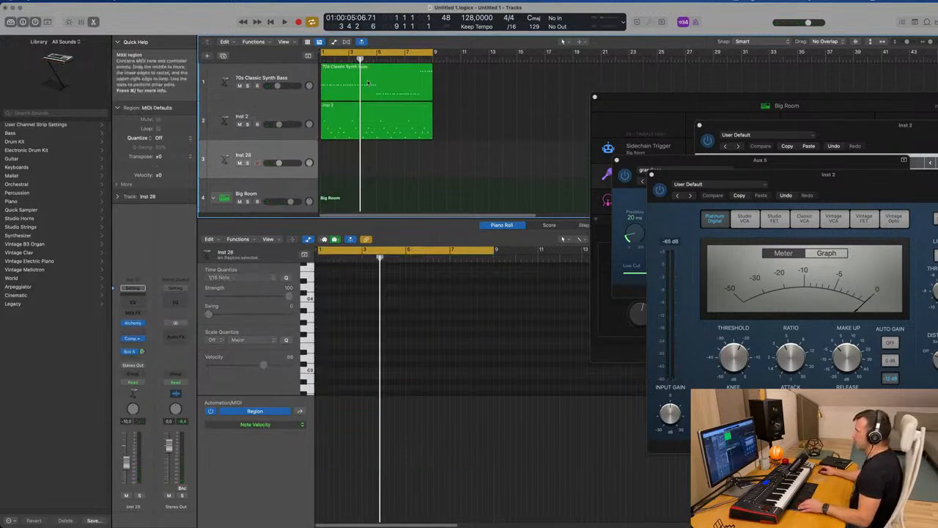
drag(343, 92, 340, 172)
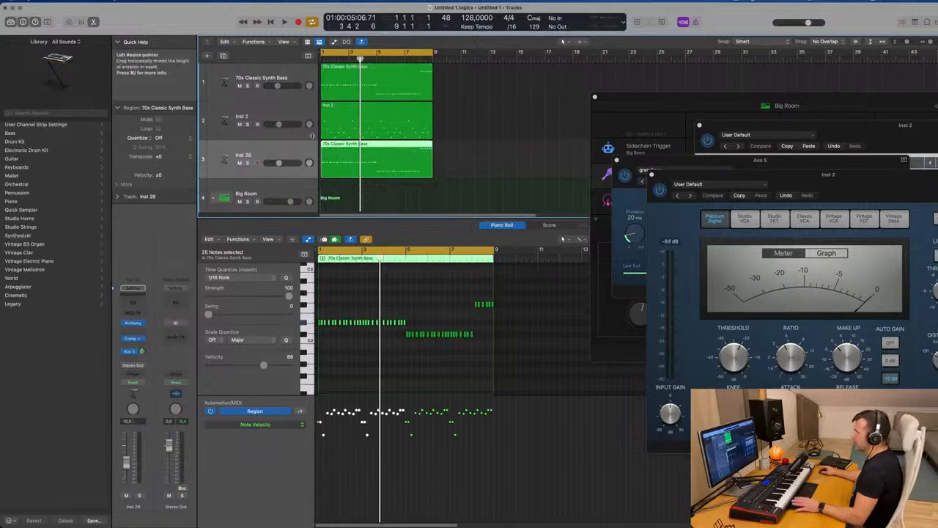
key(space)
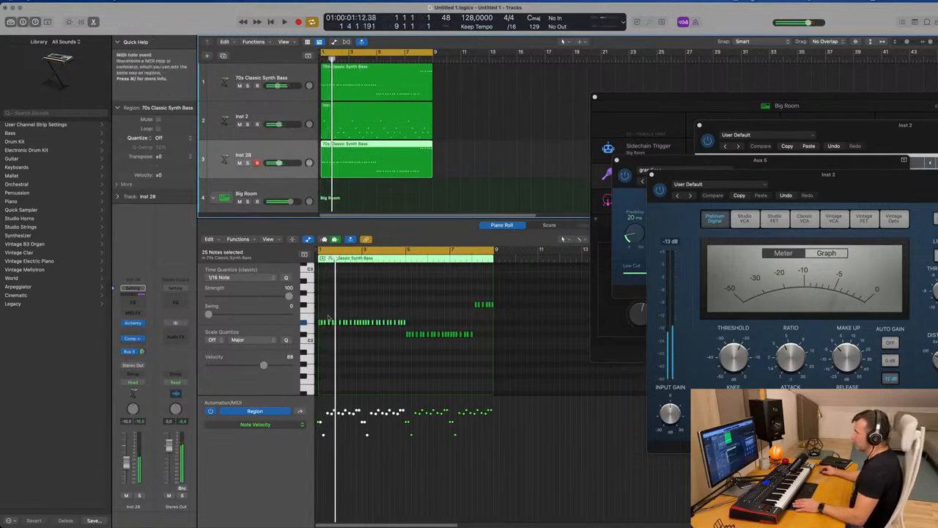
Delete the copied region's repeated notes, keeping one per pitch, and stack the three remaining notes at the start of bar 1.
click(421, 320)
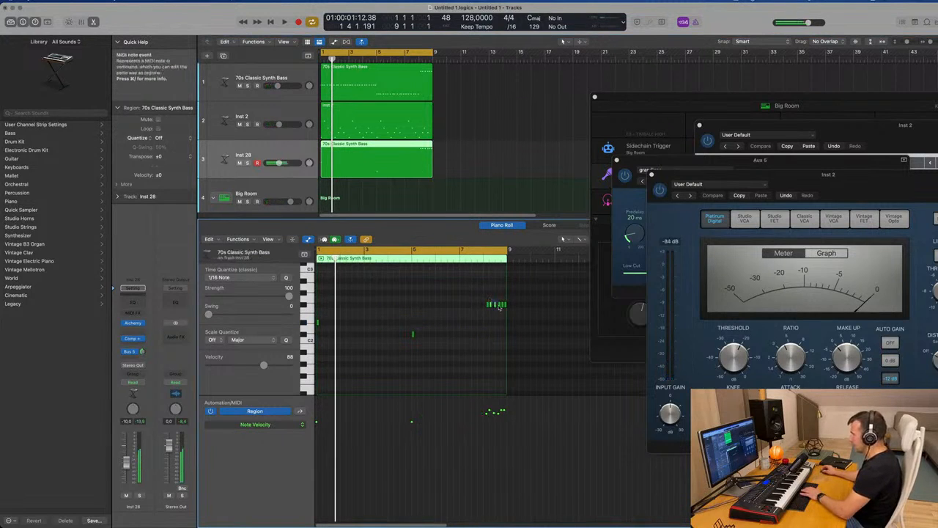
drag(488, 306, 321, 308)
key(space)
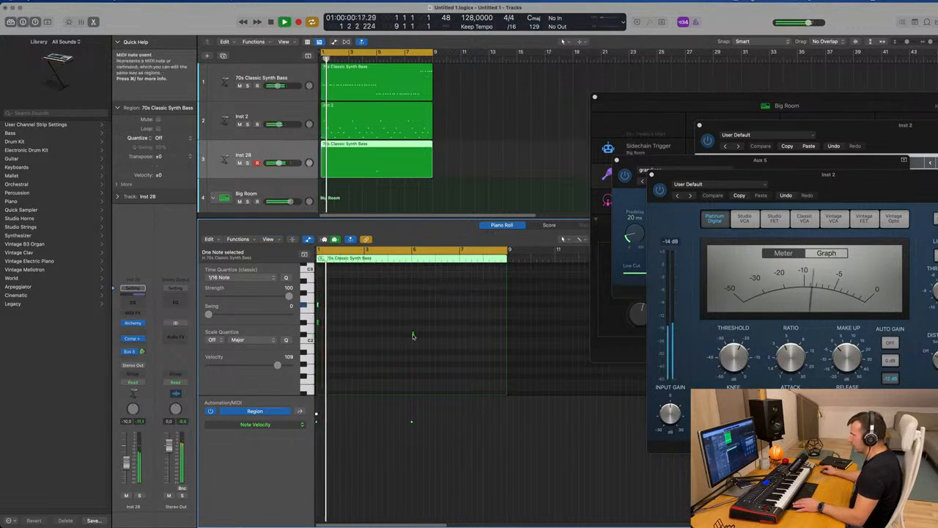
drag(412, 333, 314, 336)
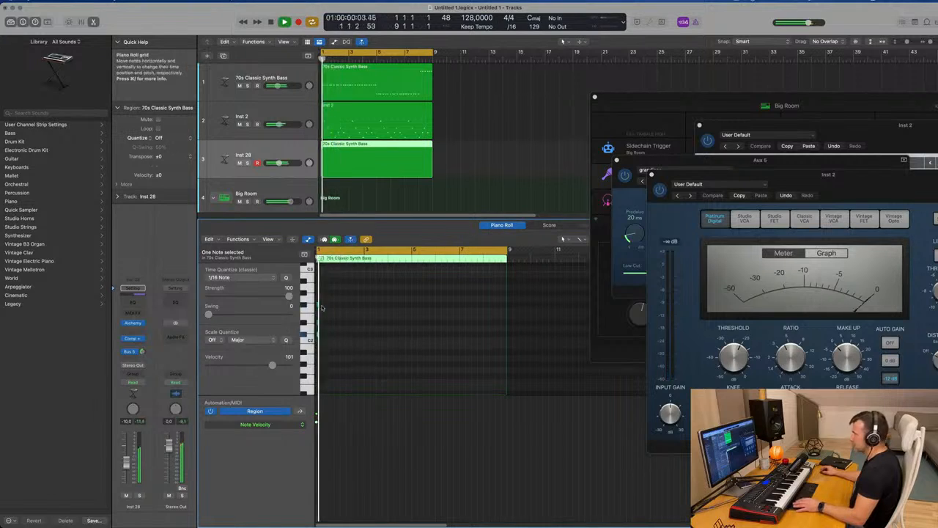
Select the three stacked notes and lengthen them together to about half a bar.
key(super+Right)
key(super+Right)
key(super+Right)
drag(351, 292, 318, 350)
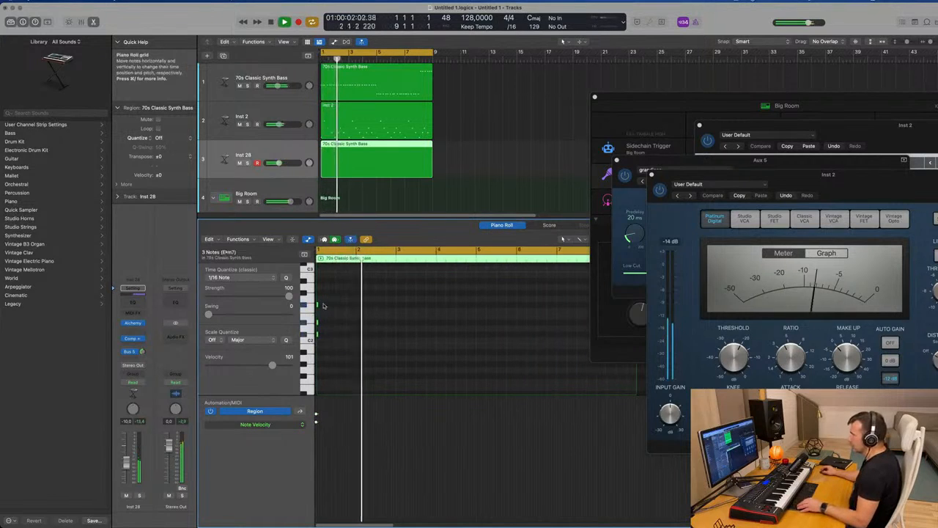
drag(318, 306, 336, 309)
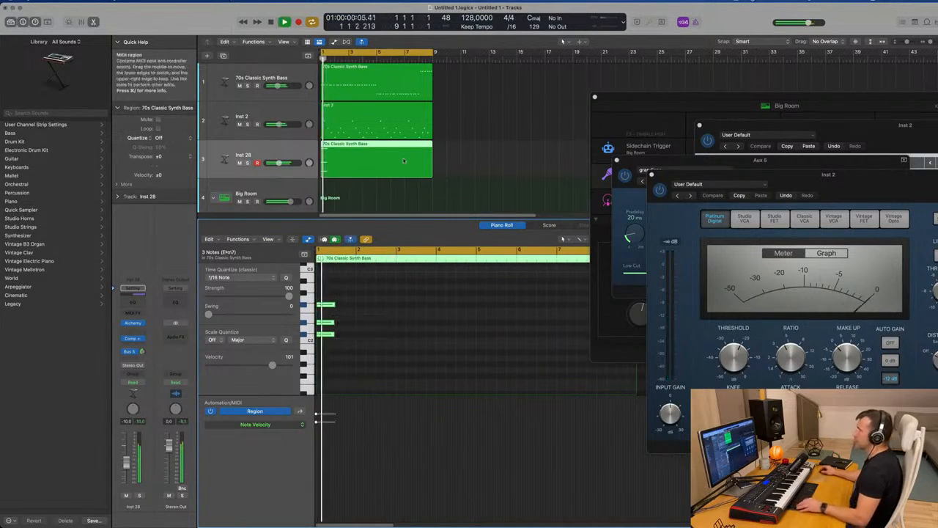
Split the chord region on the Inst 28 track at bar 3 and delete the empty part behind the split.
scroll(410, 176, down, 5)
click(285, 151)
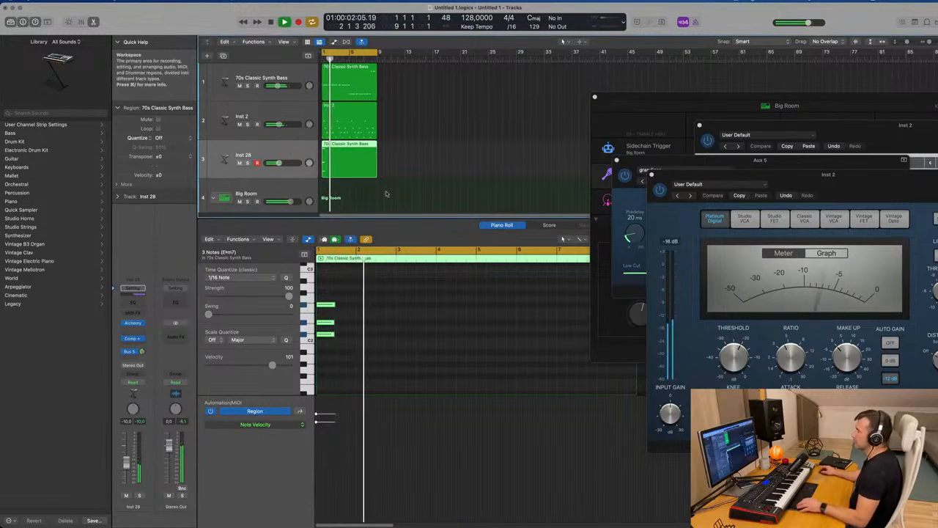
key(space)
key(space)
scroll(376, 171, up, 3)
scroll(376, 170, up, 3)
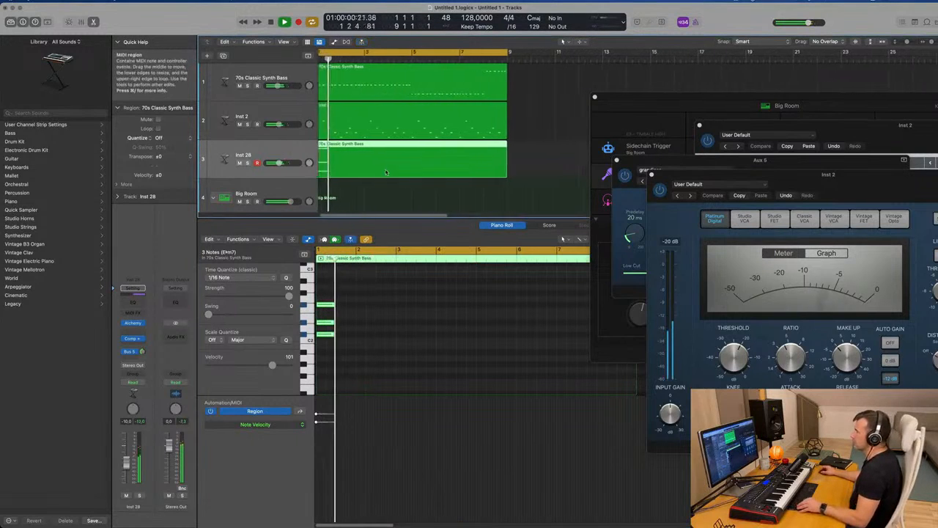
super+double_click(355, 150)
click(371, 151)
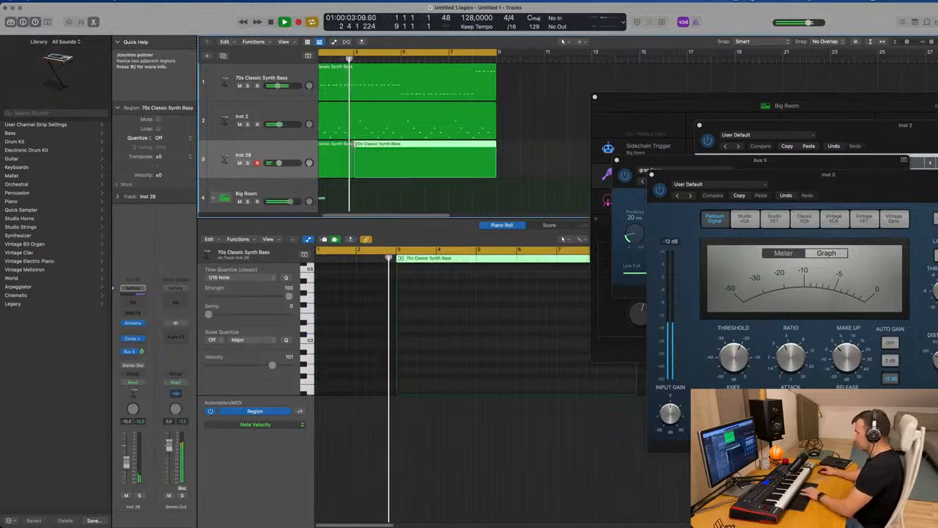
key(Delete)
scroll(372, 153, down, 5)
Repeat the two-bar chord region three times to fill the eight-bar loop and select all four regions.
key(Return)
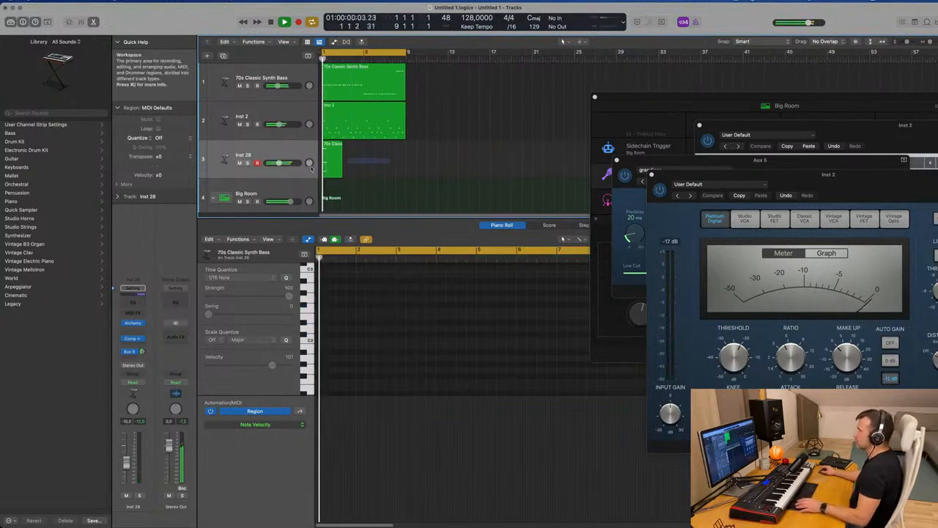
key(super+r)
key(super+r)
key(super+r)
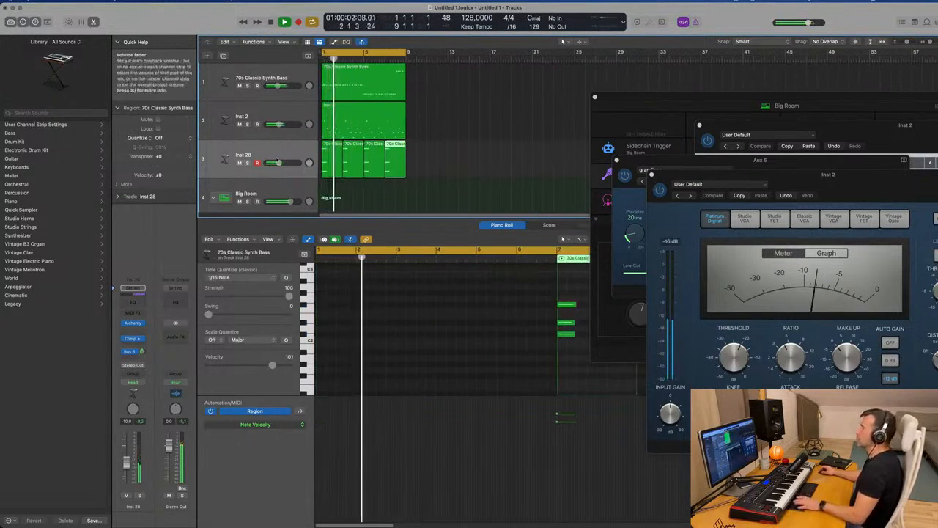
click(306, 170)
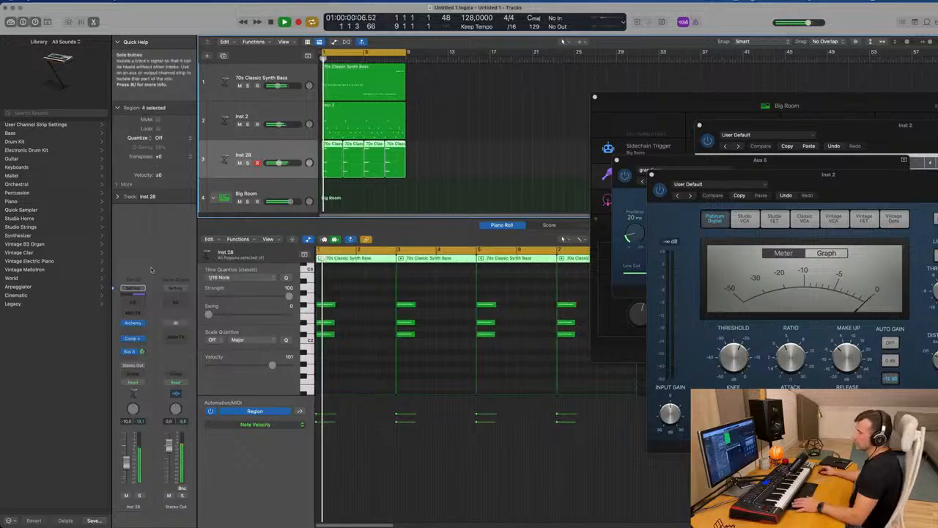
Open Alchemy on the Inst 28 track and load the Bell Like Vox Vibes preset from the Keys category.
click(132, 323)
drag(562, 93, 635, 82)
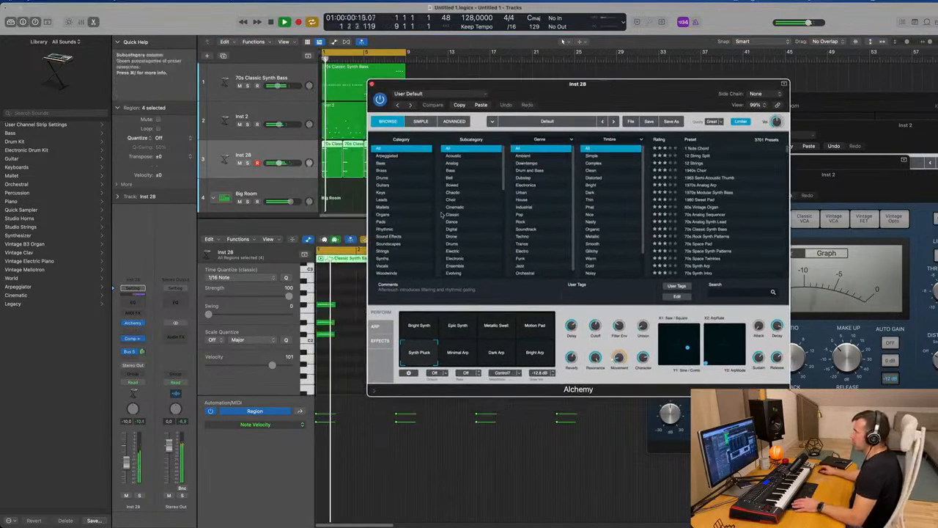
click(383, 200)
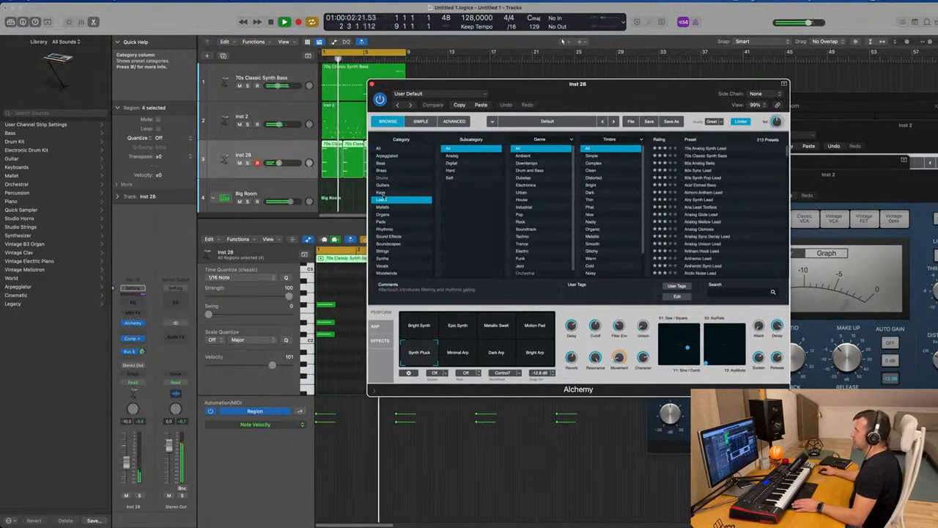
click(381, 192)
scroll(733, 197, down, 2)
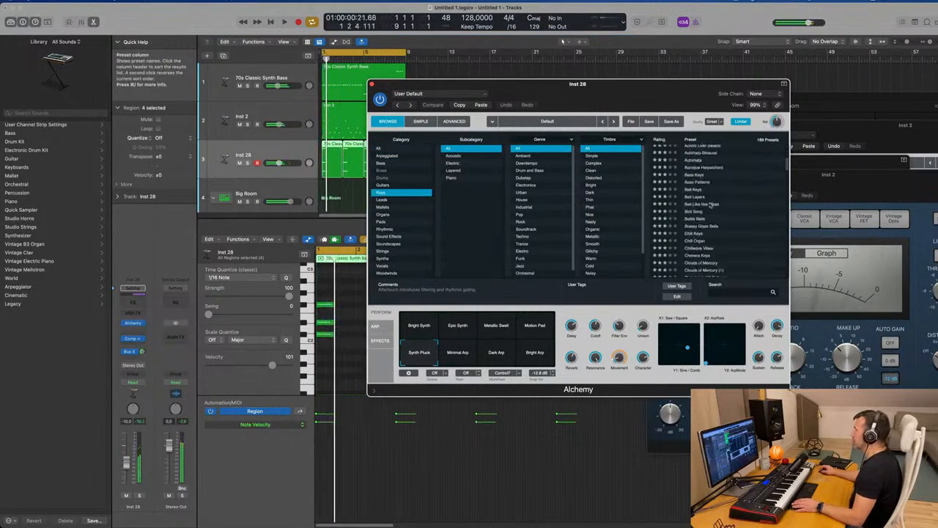
click(706, 206)
drag(641, 98, 690, 94)
Audition the Bright Bell snapshot in the loop and set the Bell Like Vox Vibes track volume to about -7 dB.
click(351, 364)
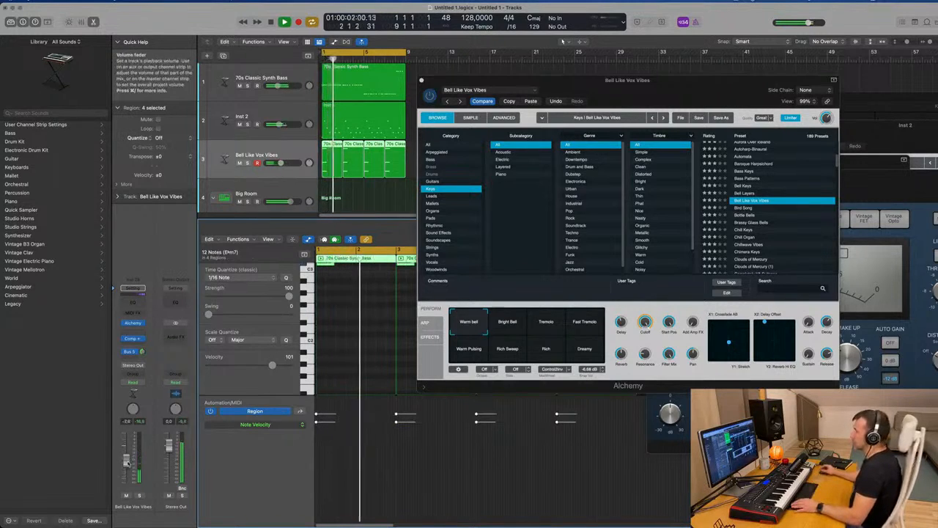
drag(663, 87, 670, 109)
key(space)
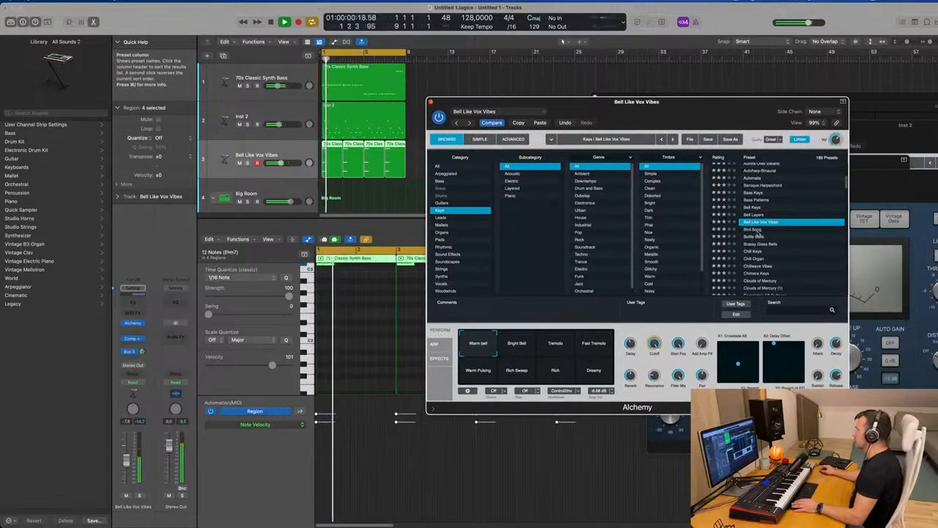
key(space)
click(519, 350)
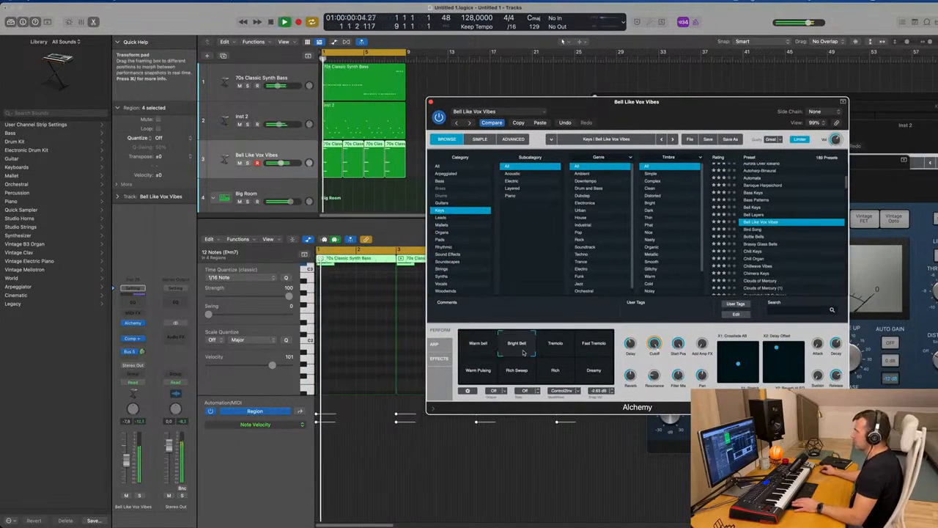
drag(126, 461, 126, 458)
key(space)
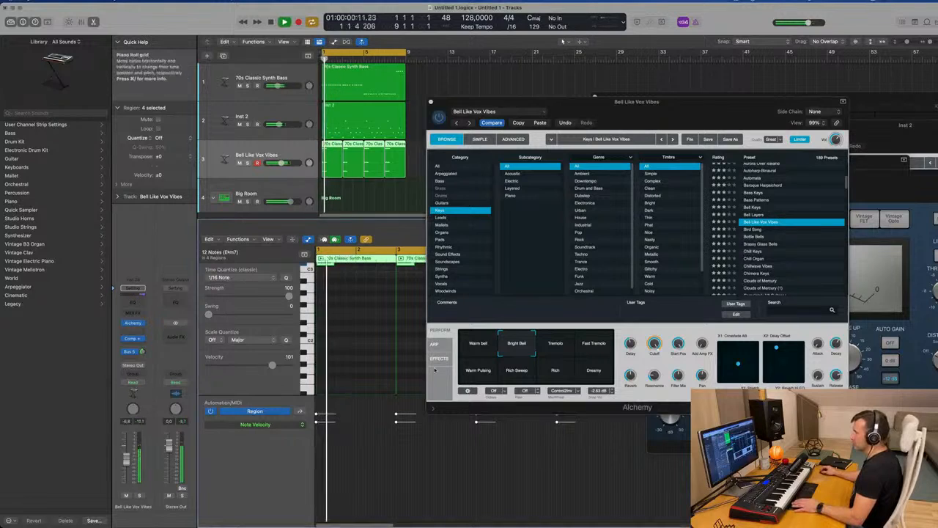
Compare the Rich Sweep and Rich snapshots, choose Dreamy and lower the track volume to about -10.4 dB.
click(547, 345)
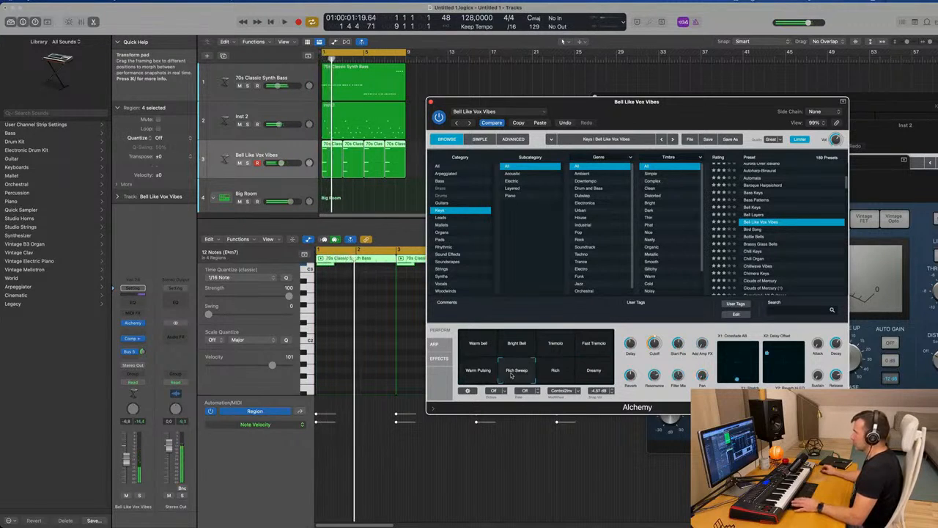
click(555, 378)
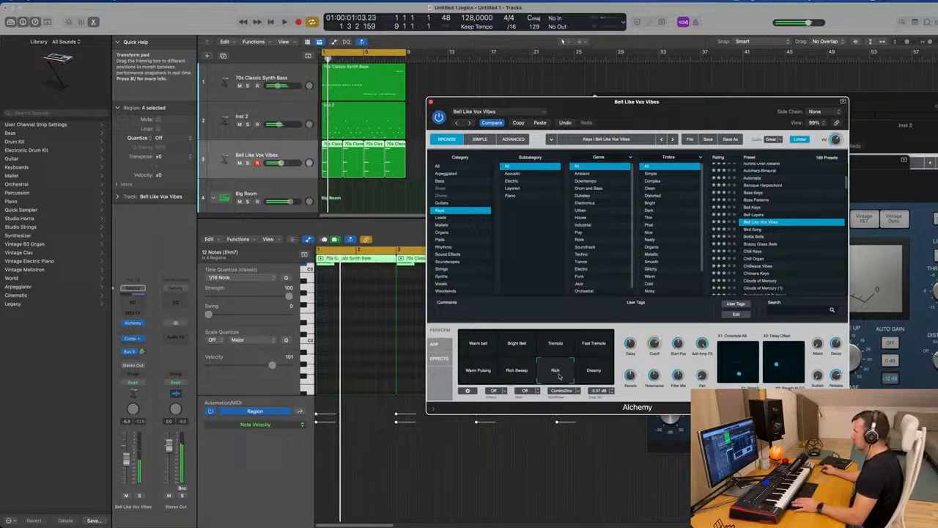
click(599, 375)
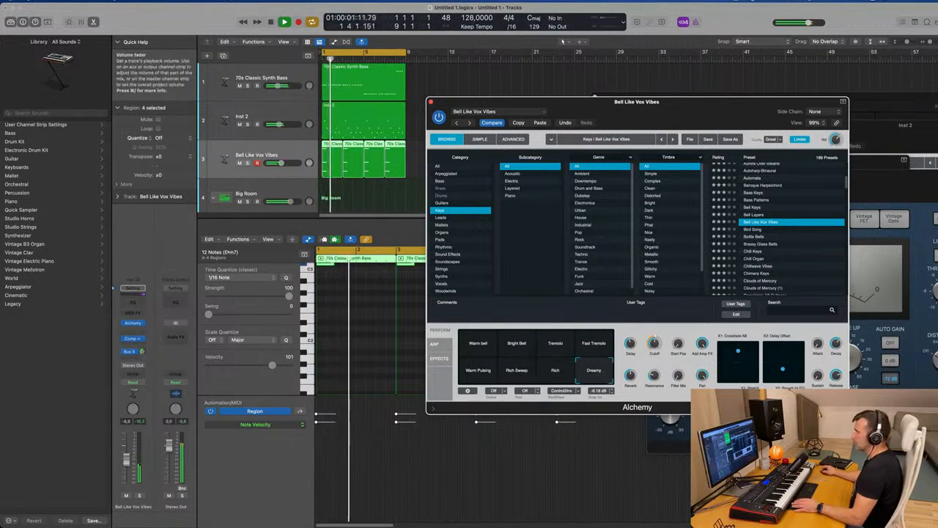
drag(126, 459, 126, 462)
key(Return)
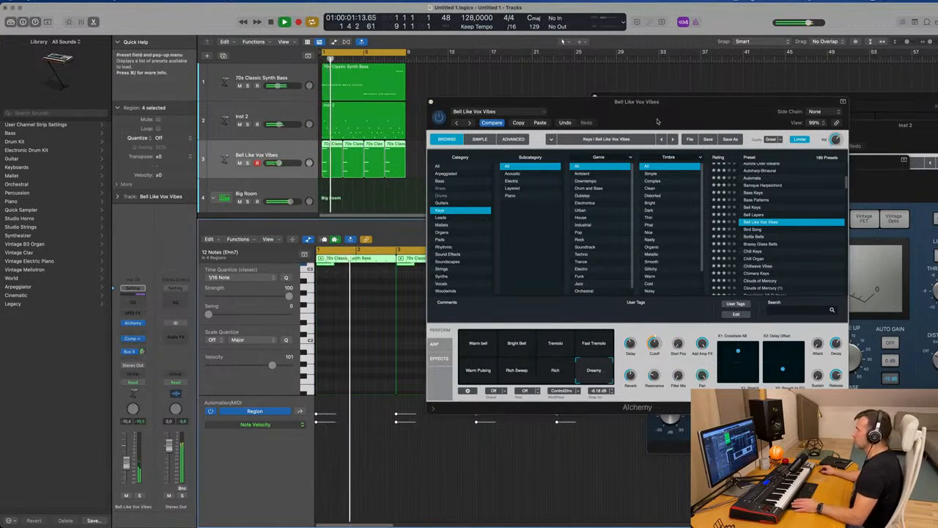
Move the Alchemy window aside, replay the loop from the start and lower the Bell Like Vox Vibes track volume to about -12.9 dB.
drag(657, 122, 865, 124)
click(463, 173)
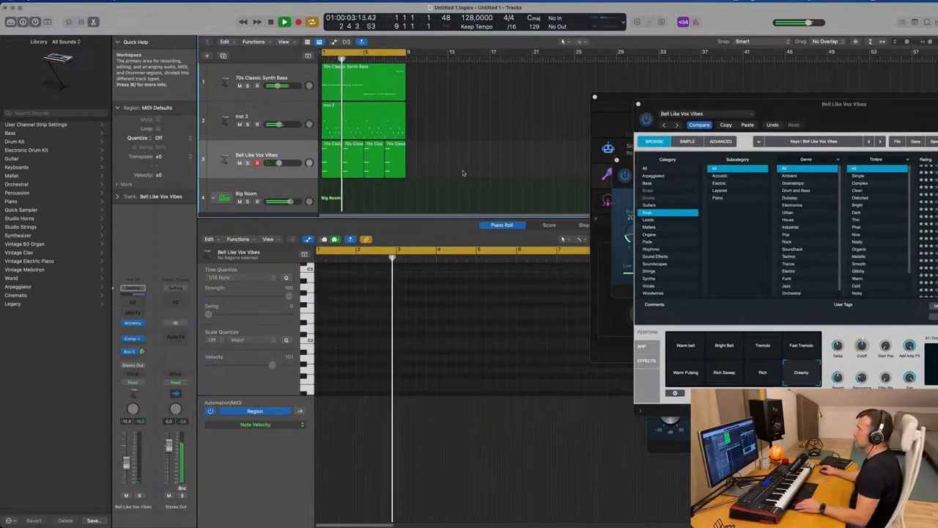
scroll(463, 173, up, 1)
key(space)
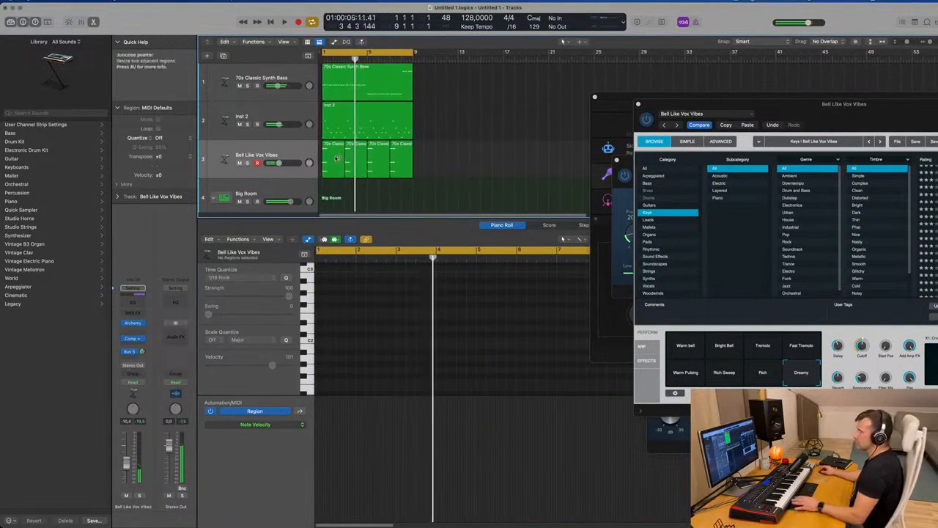
key(space)
click(256, 155)
key(Return)
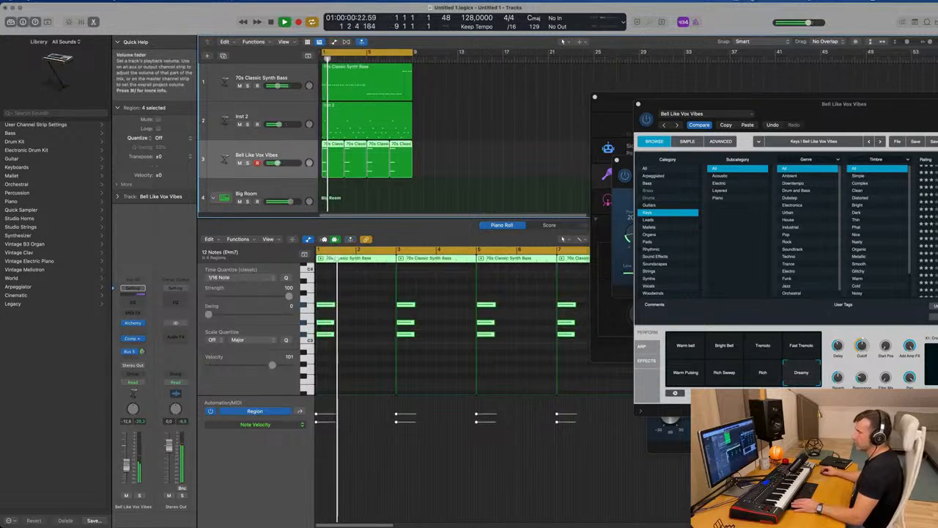
Add a Bus 6 send to the Bell Like Vox Vibes channel strip and raise its send level.
click(132, 359)
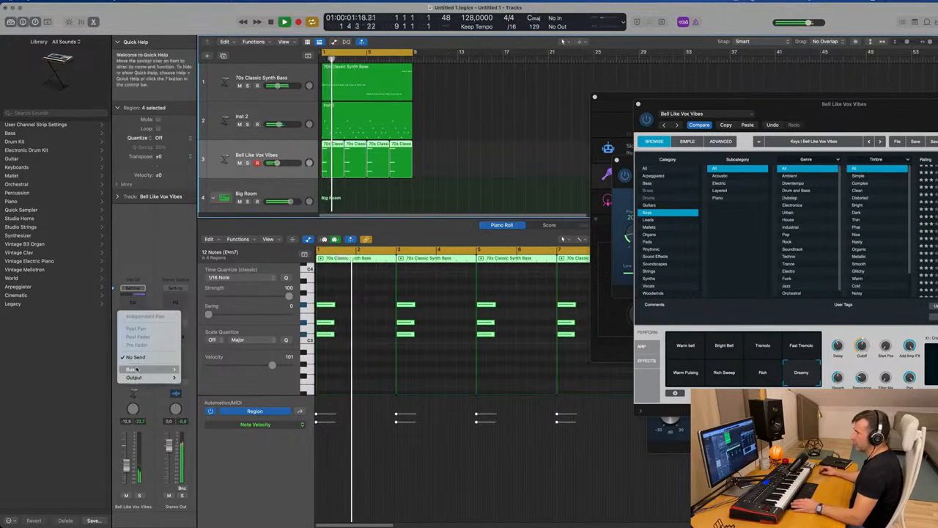
mouse_move(135, 369)
click(199, 252)
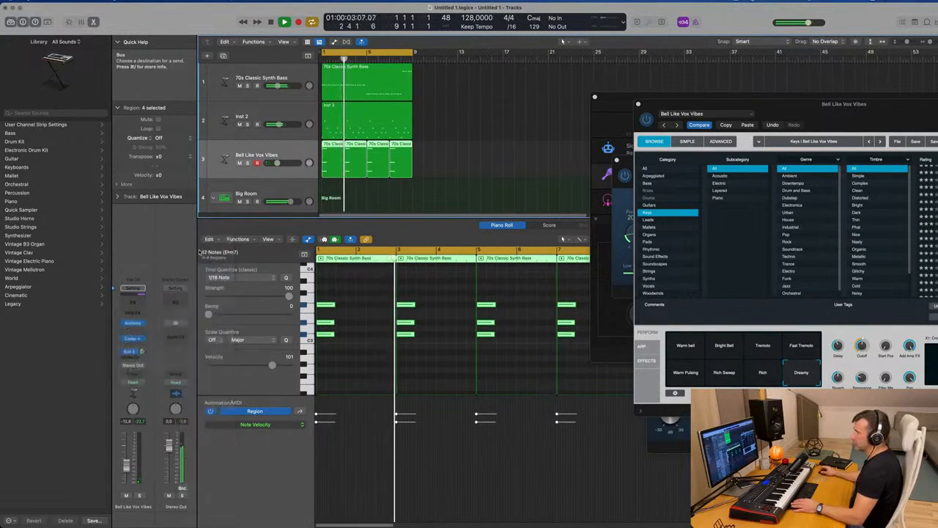
key(Return)
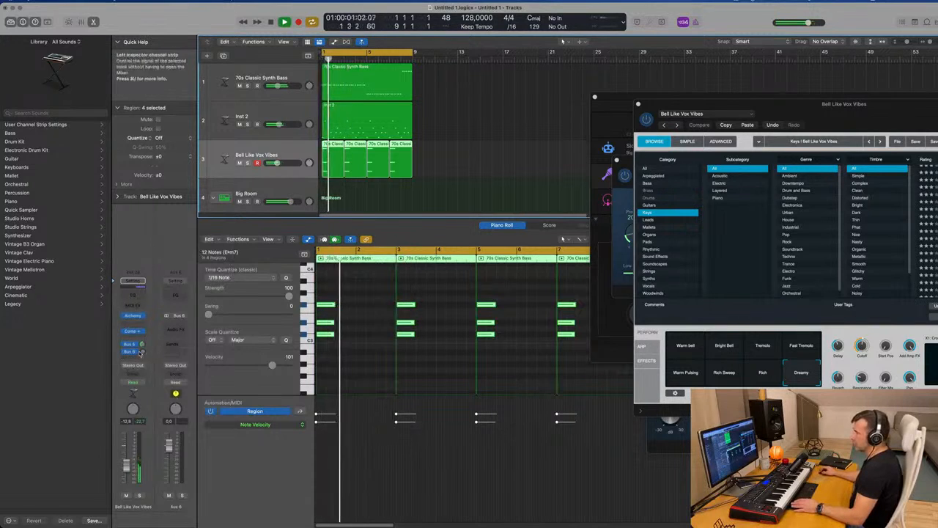
Insert a stereo Echo plug-in on the Aux 6 channel and move its window clear of the regions.
click(175, 327)
mouse_move(197, 412)
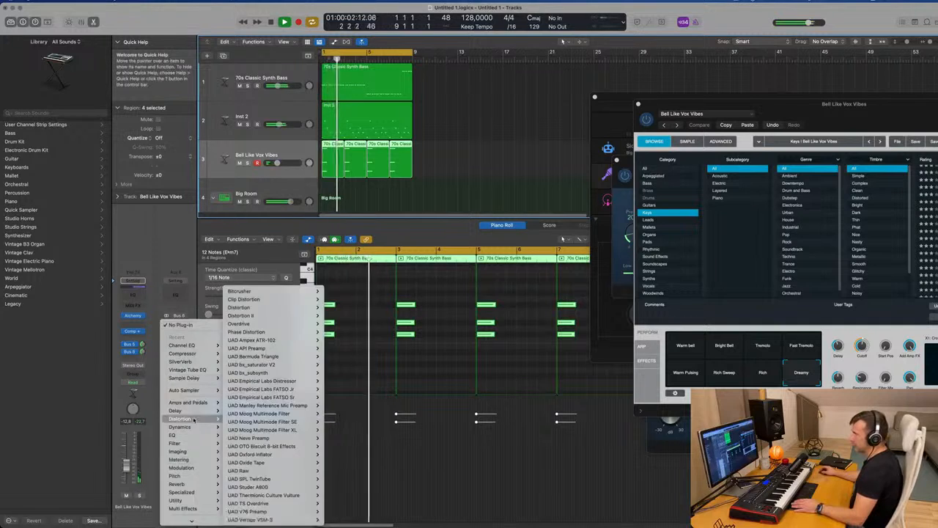
mouse_move(312, 356)
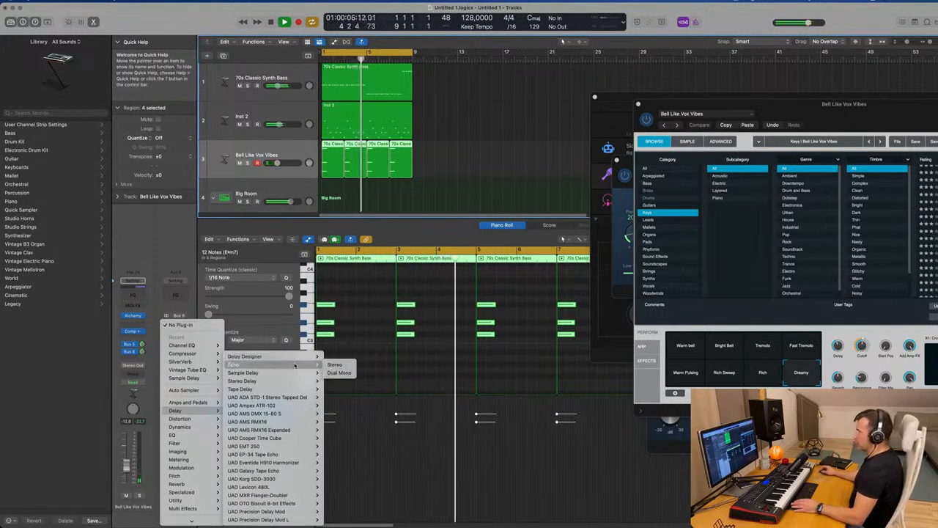
click(335, 357)
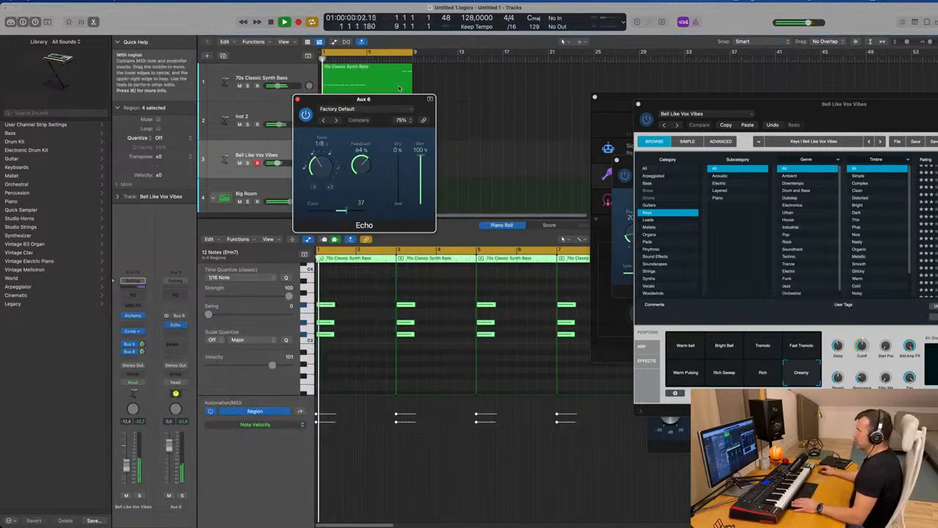
drag(397, 102, 541, 108)
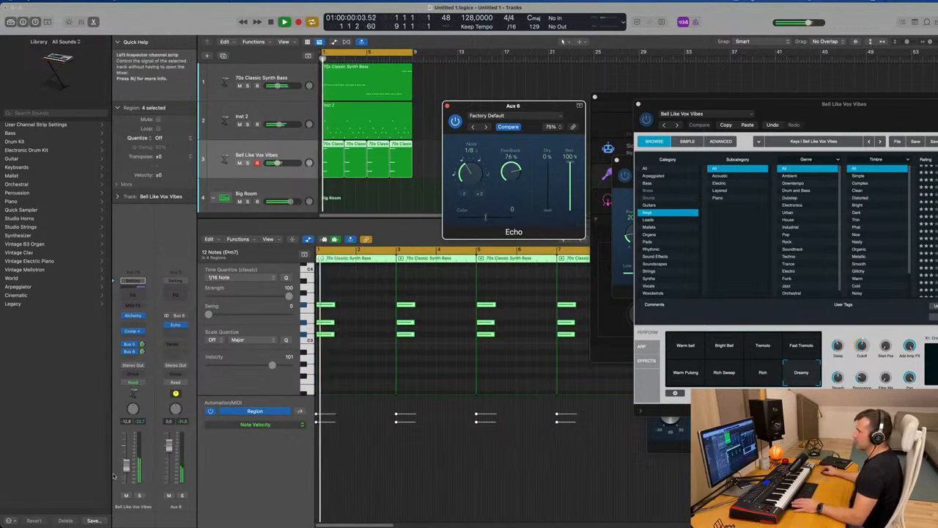
Set the Echo to 1/16 note, 48% feedback and color -50, set the Bell Like Vox Vibes volume to about -13.8 dB, and close the plug-in.
drag(126, 469, 127, 463)
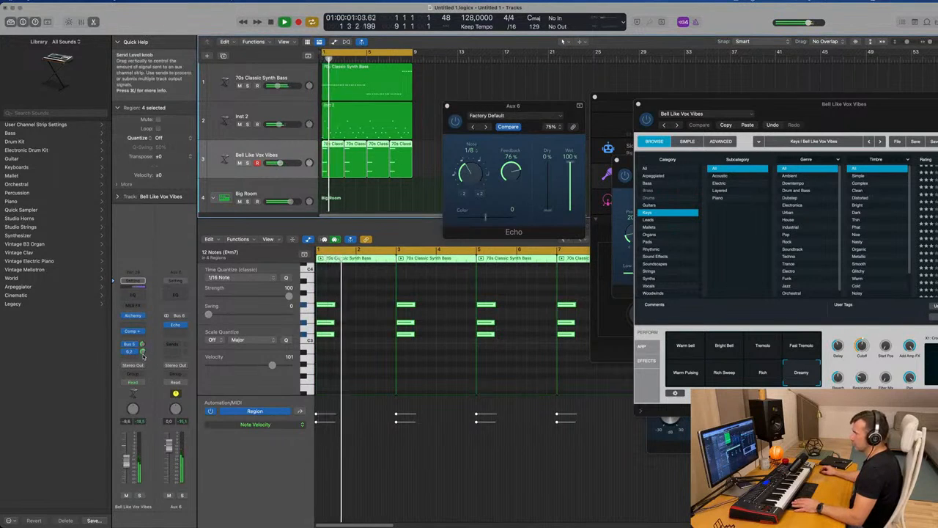
drag(469, 173, 471, 180)
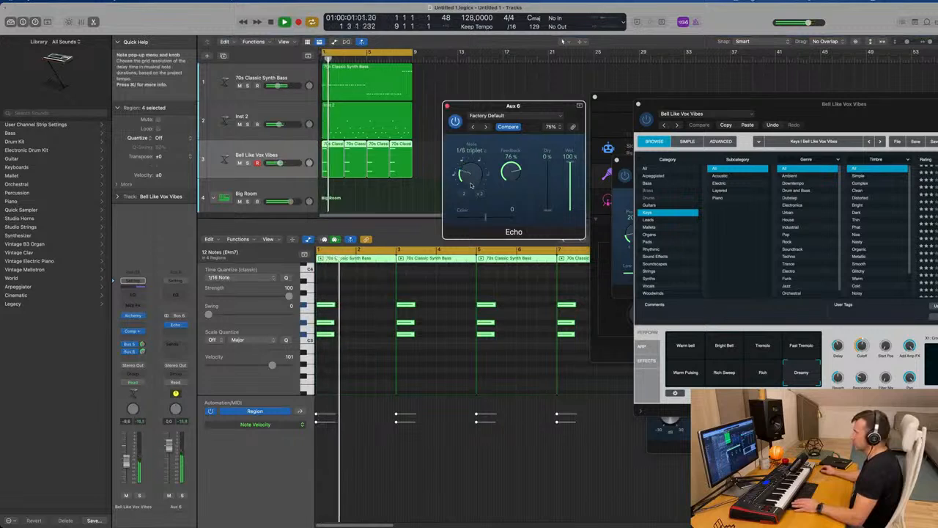
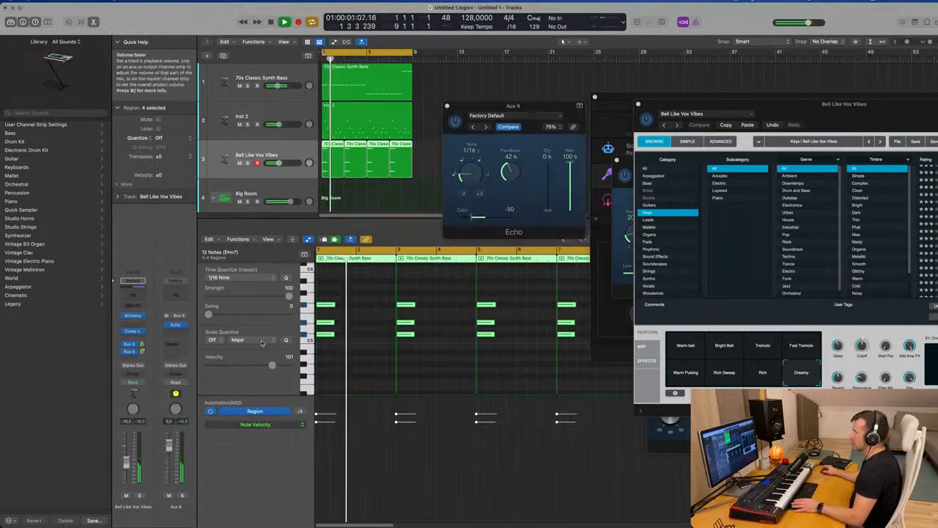
key(space)
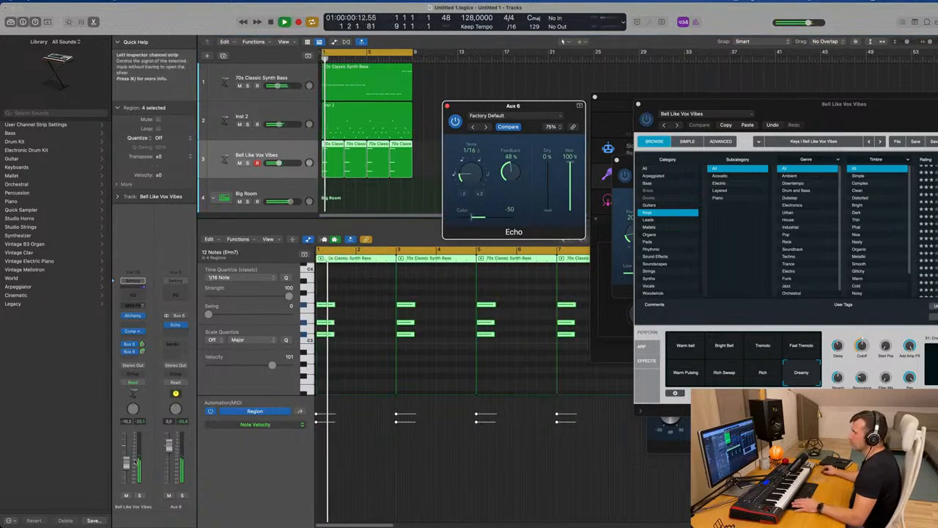
key(Return)
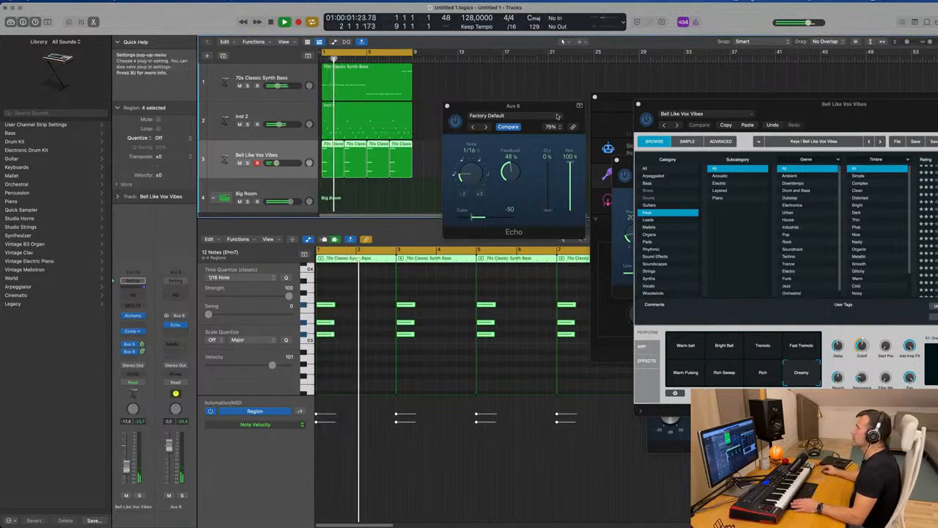
drag(465, 115, 453, 114)
click(437, 106)
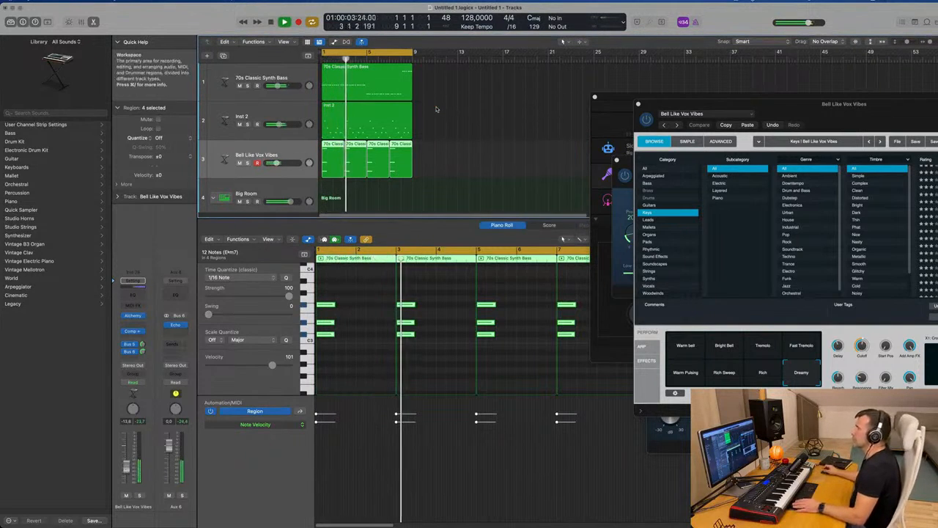
Move the top note of the chord in the third Bell Like Vox Vibes region, at bar 5, below its other two notes.
key(super+Right)
scroll(465, 150, up, 3)
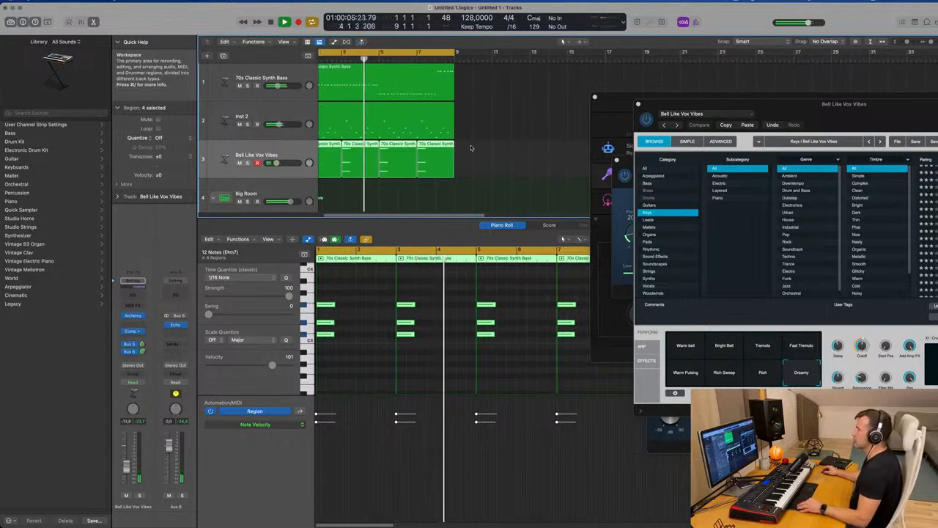
scroll(484, 149, left, 1)
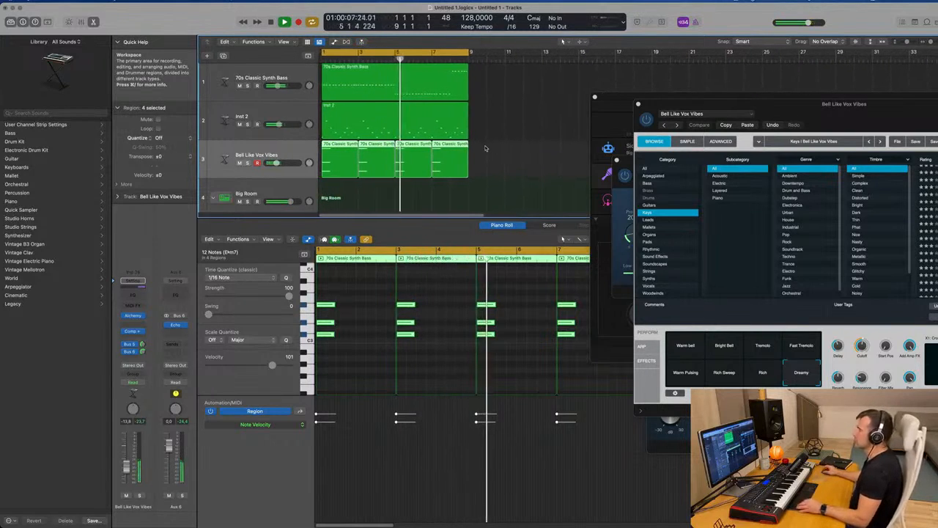
scroll(484, 148, down, 1)
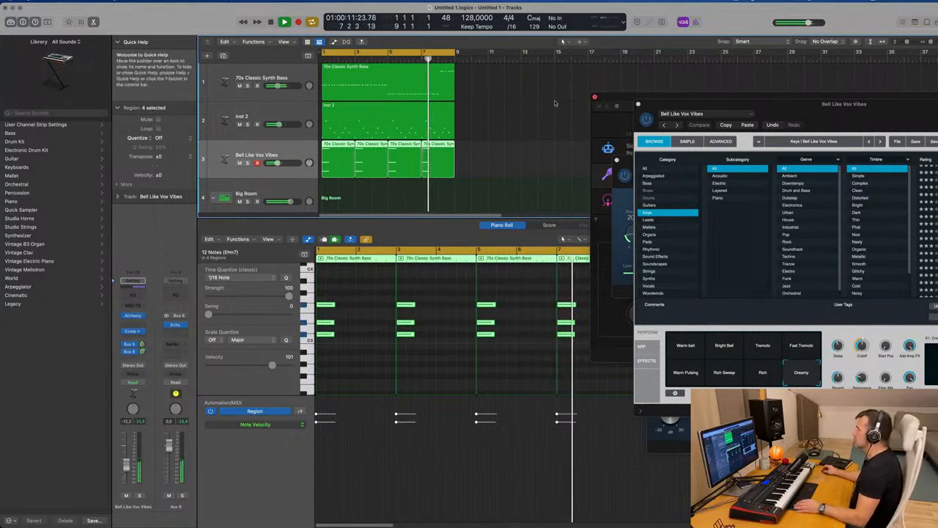
click(401, 168)
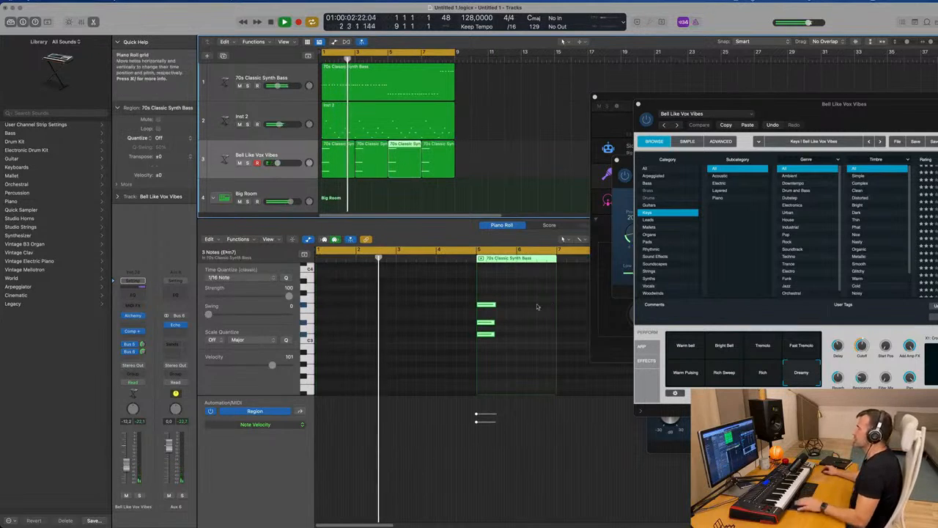
scroll(513, 299, down, 1)
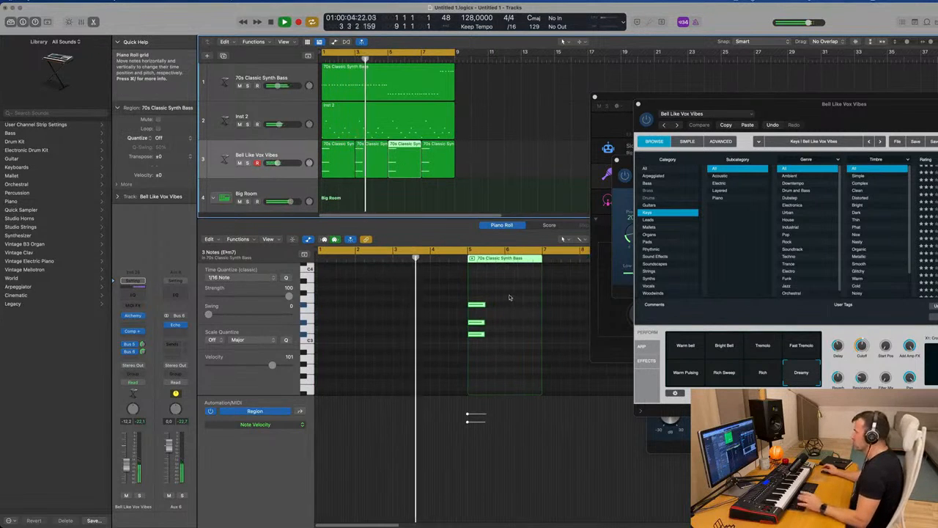
click(511, 299)
drag(477, 305, 476, 353)
key(Return)
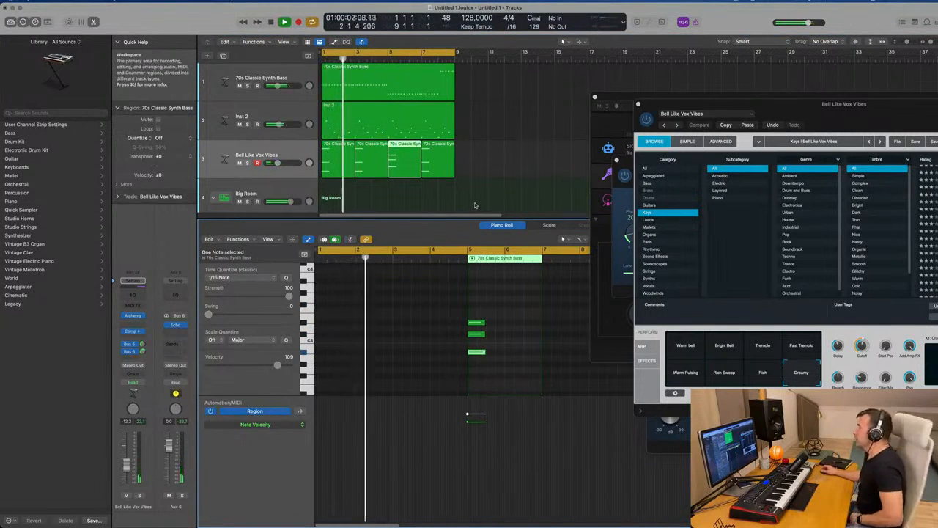
Replace the fourth Bell Like Vox Vibes region, at bar 7, with a repeat of the edited third region.
click(448, 174)
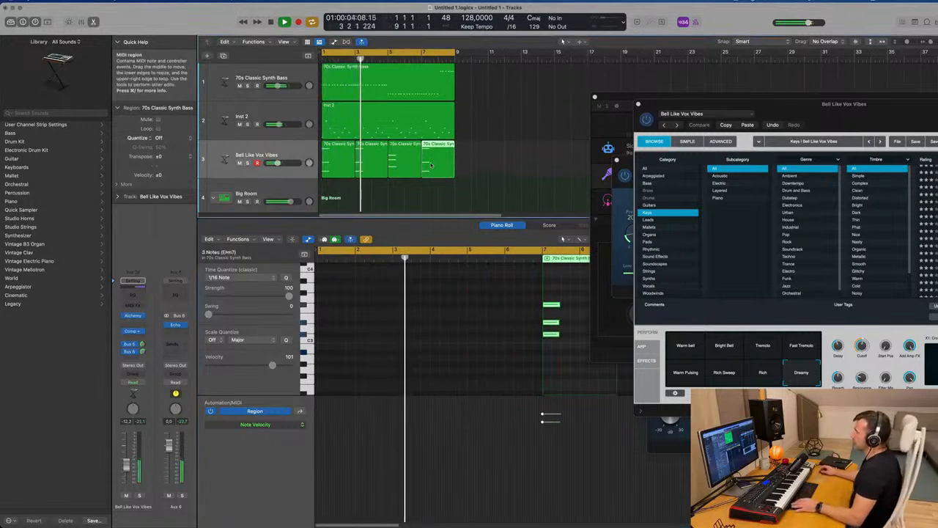
click(446, 174)
key(Delete)
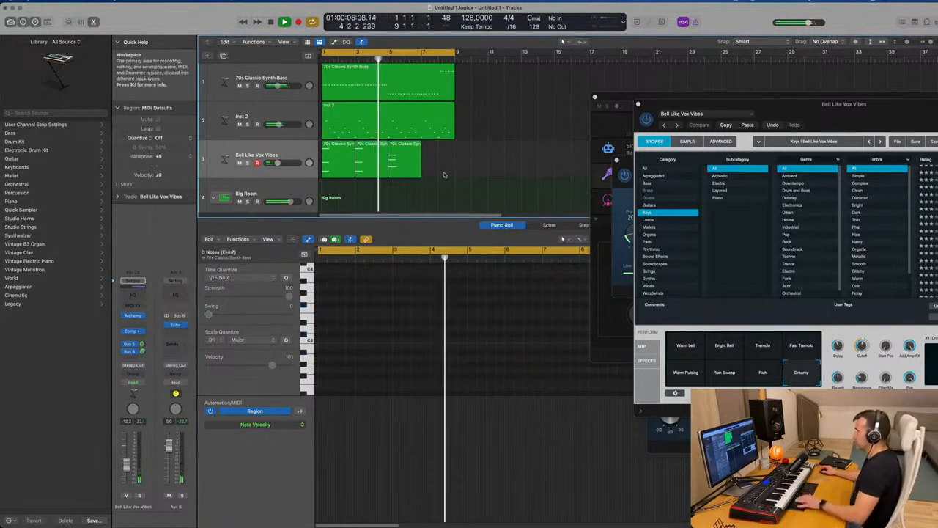
click(410, 162)
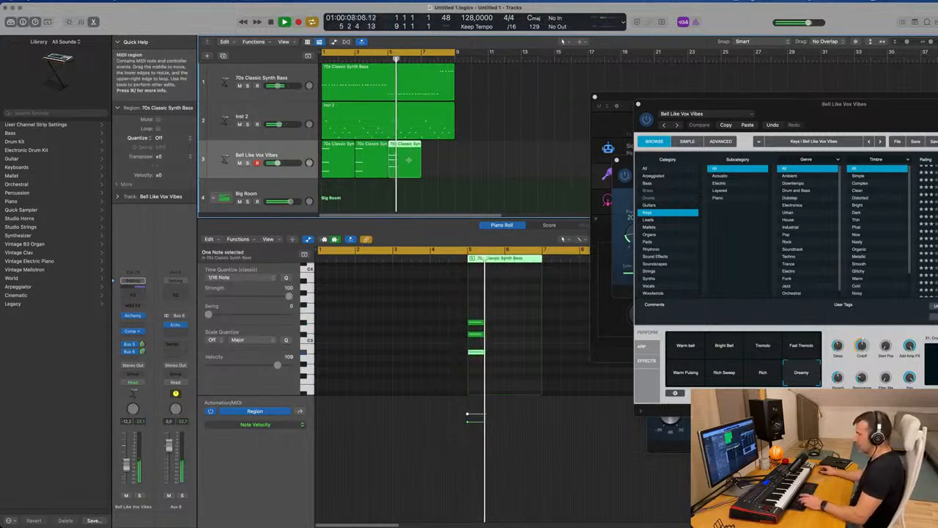
key(super+r)
click(492, 158)
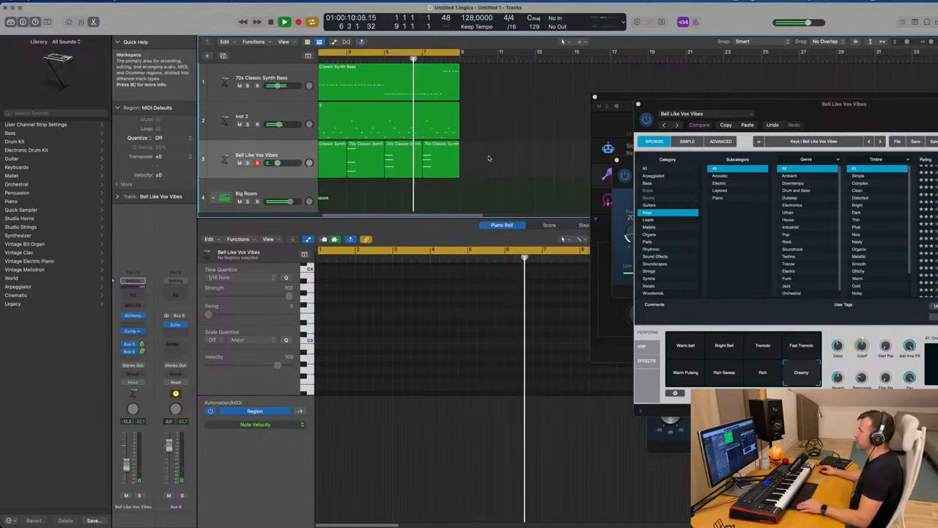
Replay the loop with the changed chords and review the Bell Like Vox Vibes settings in Alchemy.
key(space)
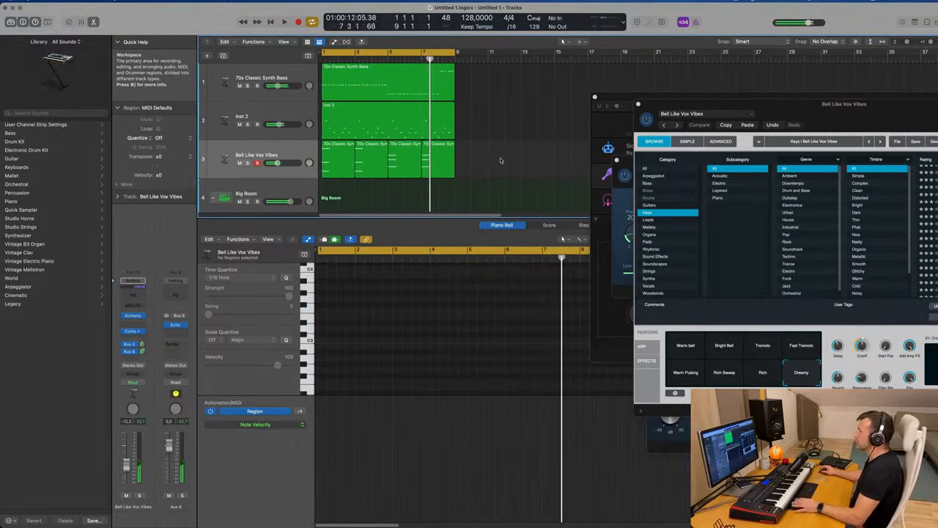
key(space)
key(super+Left)
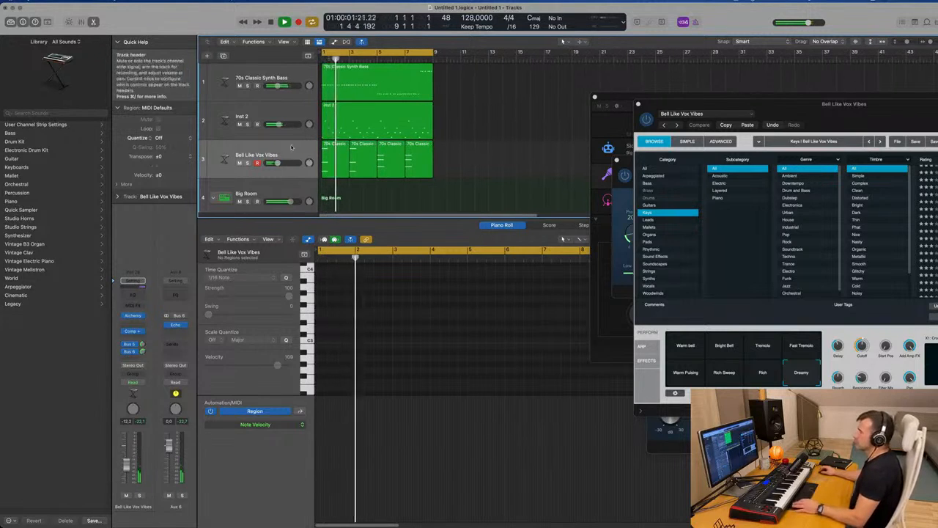
click(241, 156)
click(131, 316)
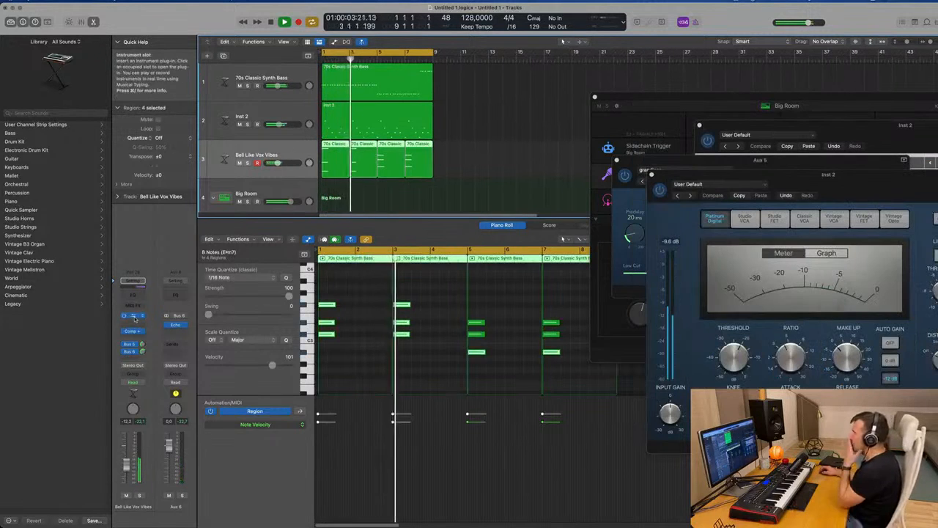
click(134, 315)
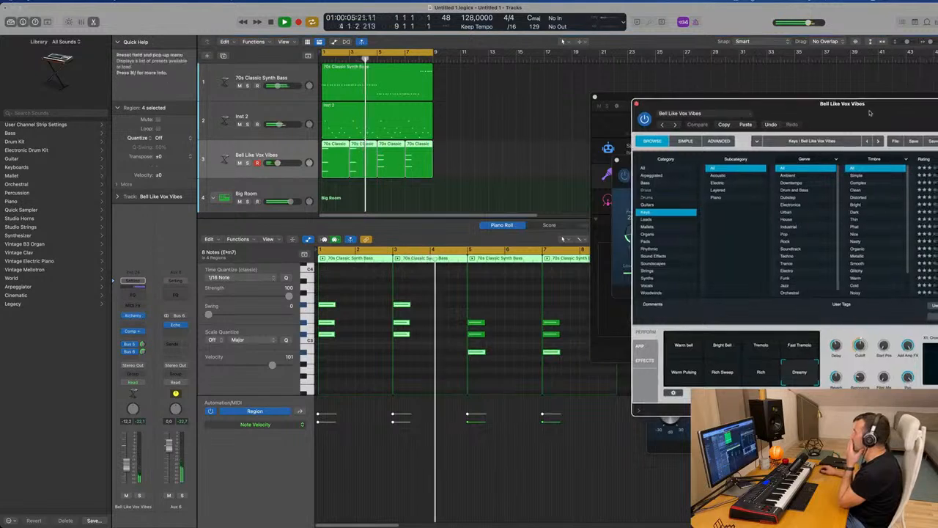
drag(858, 134, 563, 156)
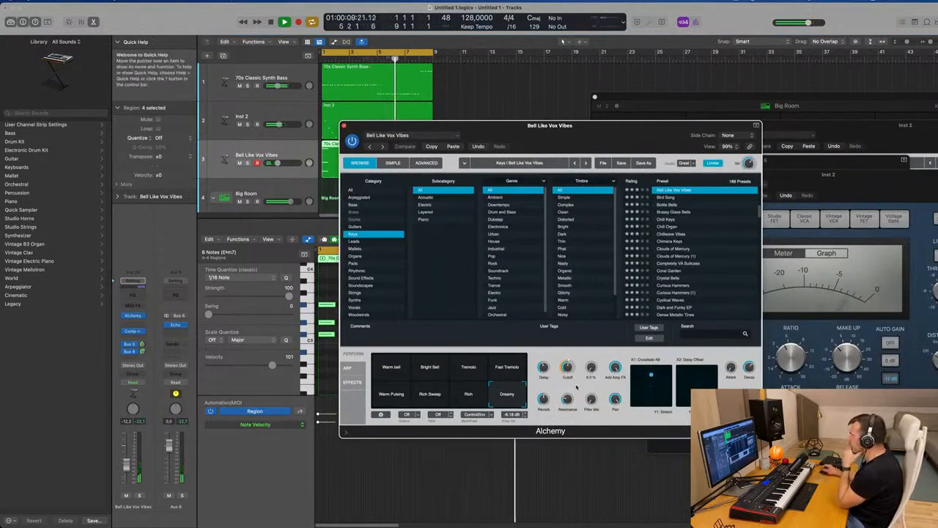
drag(628, 127, 684, 156)
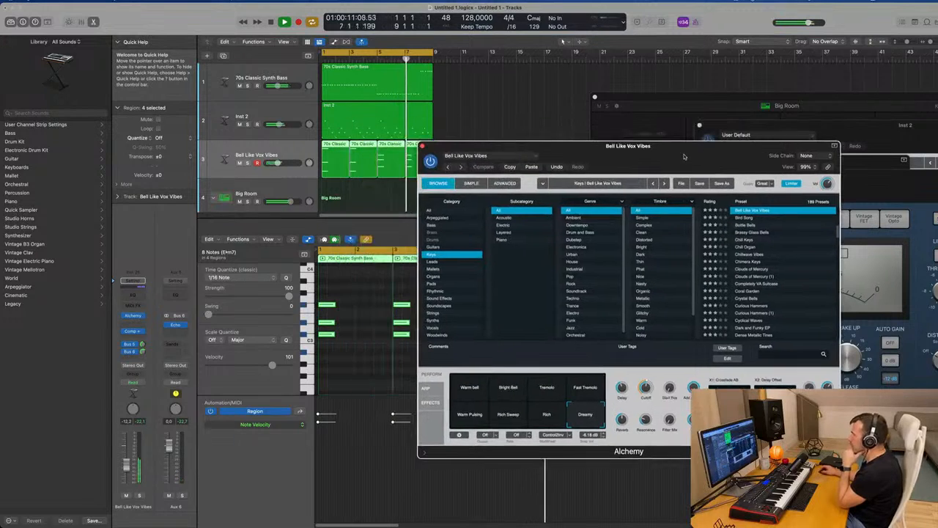
click(422, 146)
Create a new track with the same settings as the Bell Like Vox Vibes track.
scroll(361, 167, down, 3)
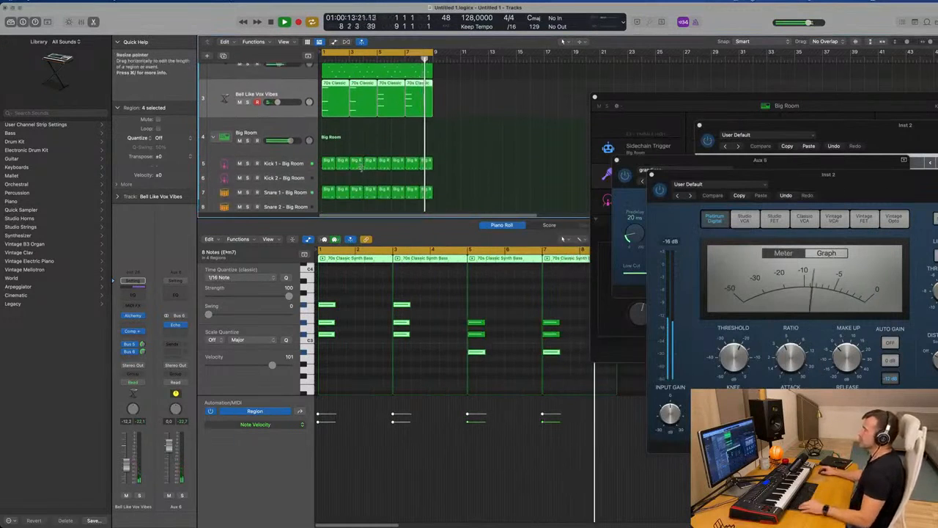
scroll(296, 138, up, 3)
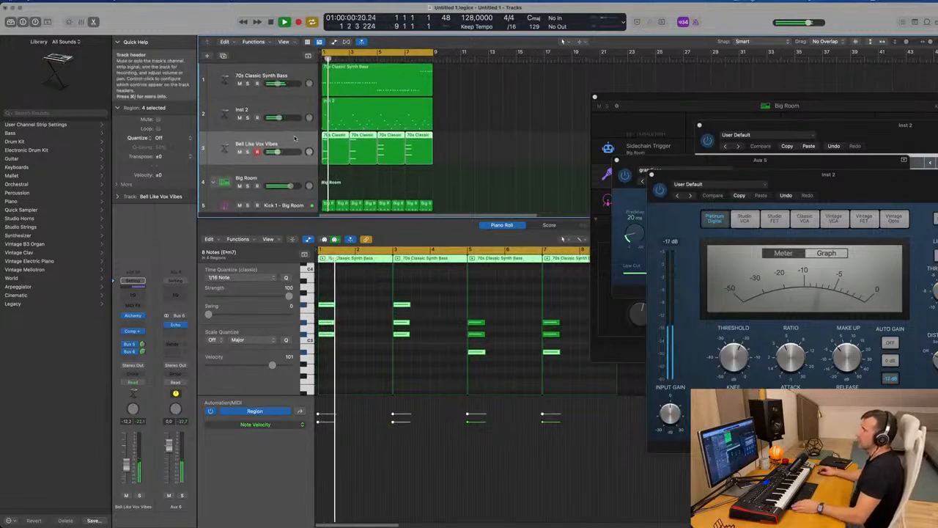
click(223, 55)
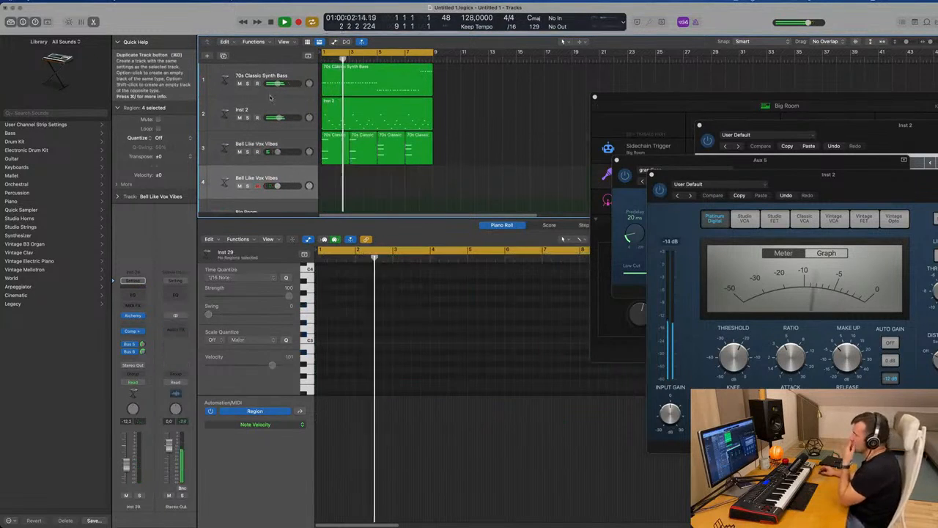
Review the Big Room drum tracks during playback, including the Shaker 2 part.
click(455, 129)
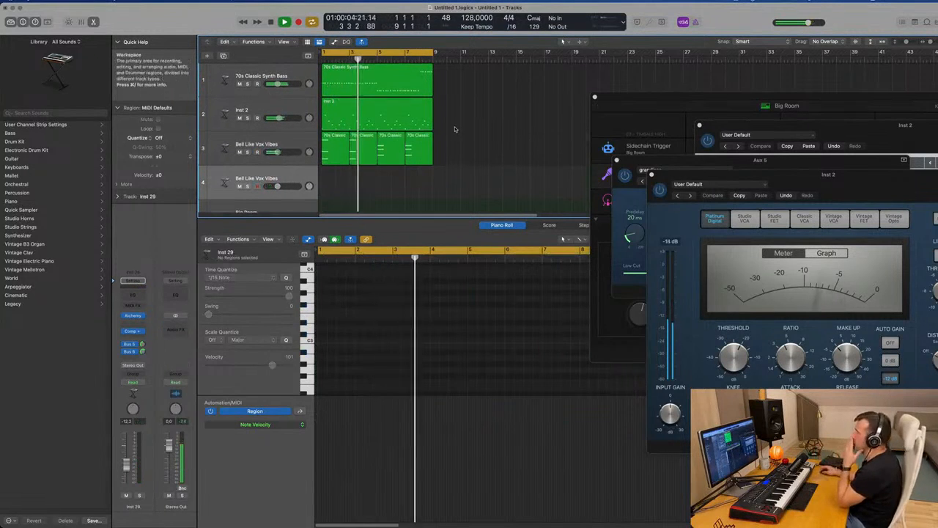
scroll(454, 129, down, 8)
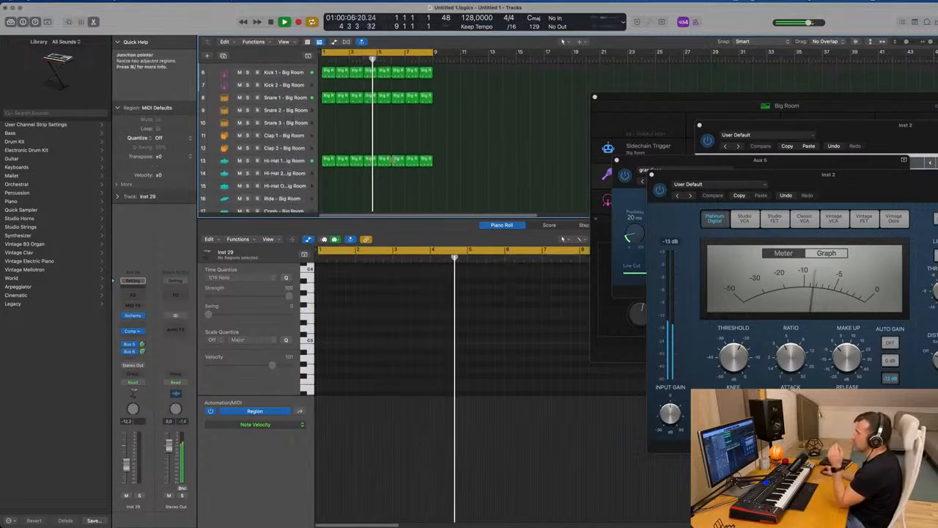
scroll(393, 160, down, 4)
click(286, 186)
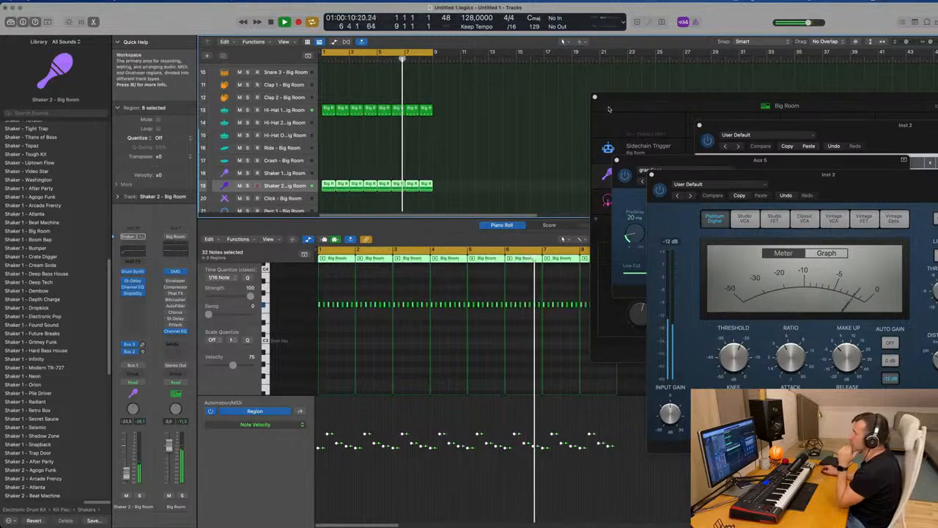
scroll(481, 125, up, 12)
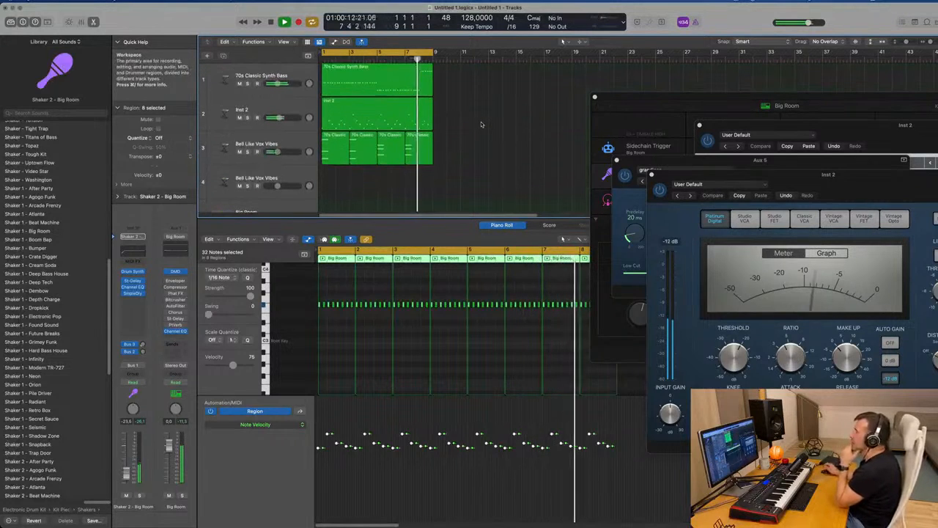
Duplicate the Bell Like Vox Vibes chord track and copy its first two-bar region to bar 1 of the new track.
click(279, 141)
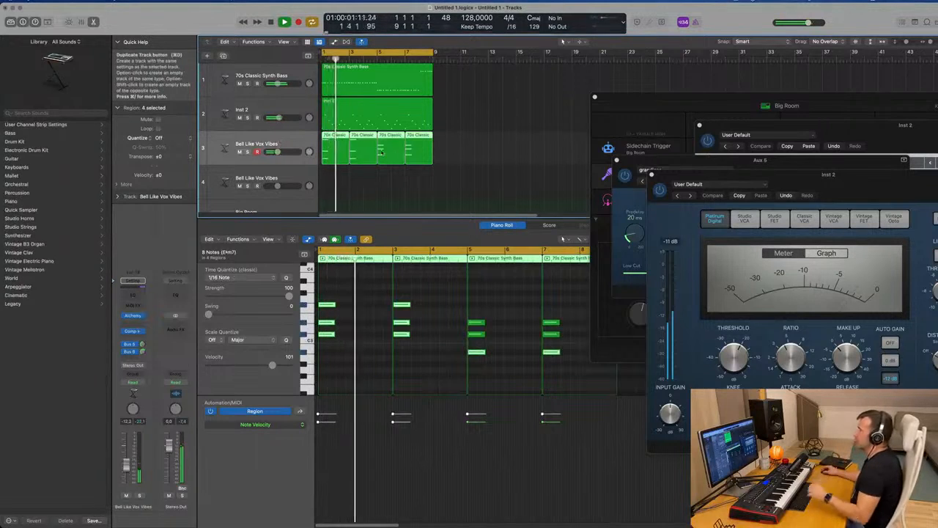
key(Down)
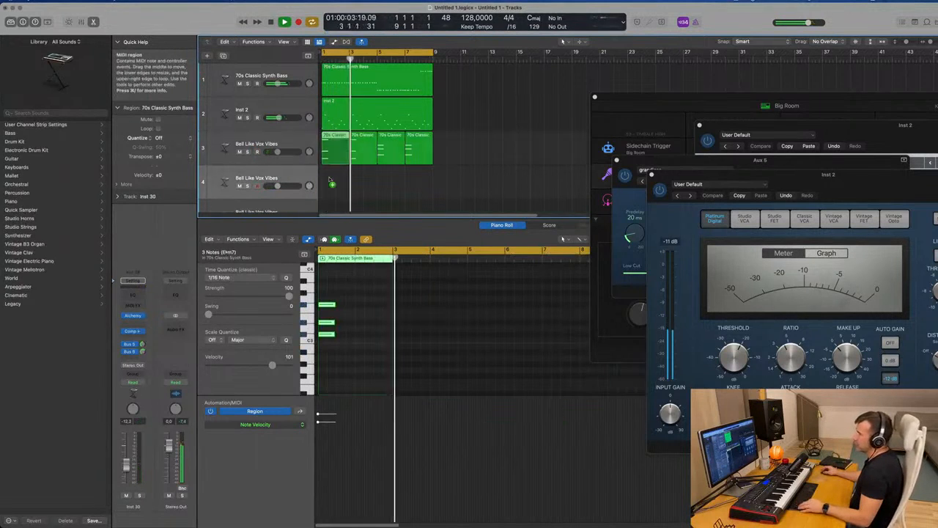
drag(332, 152, 333, 185)
Delete the upper two notes of the copied chord and extend the remaining note across the full two-bar region.
drag(343, 300, 330, 350)
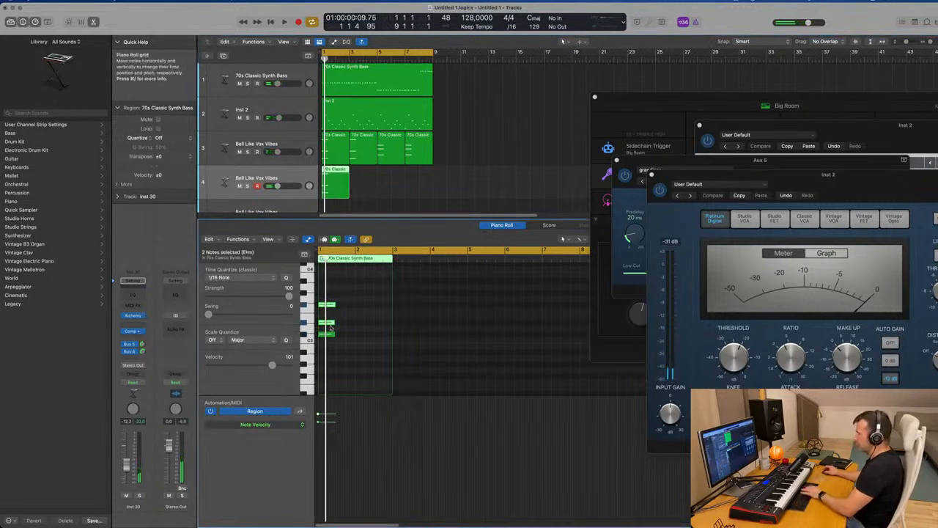
drag(339, 336, 390, 338)
key(space)
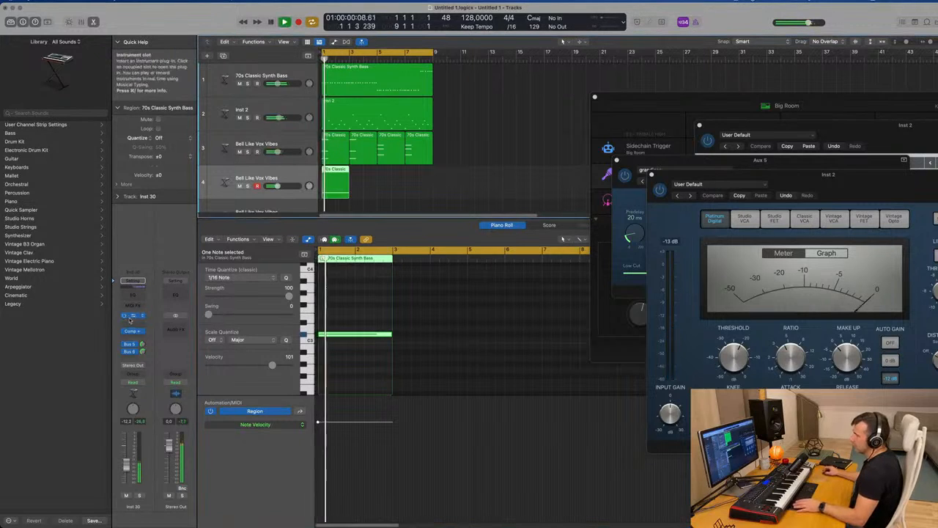
Load the Abyss Reflections preset from Alchemy's Soundscapes category on the new track, keeping the arrangement in view.
click(133, 315)
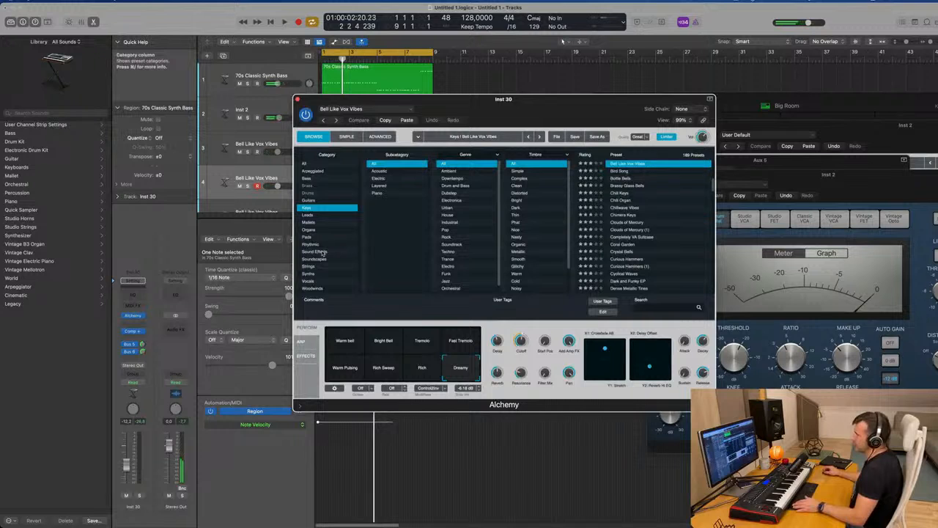
drag(508, 106, 545, 74)
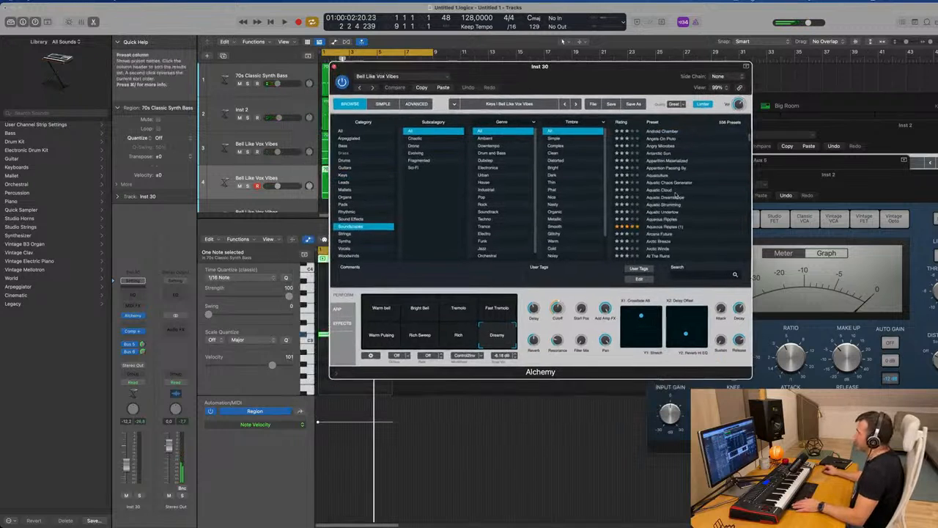
scroll(679, 167, up, 5)
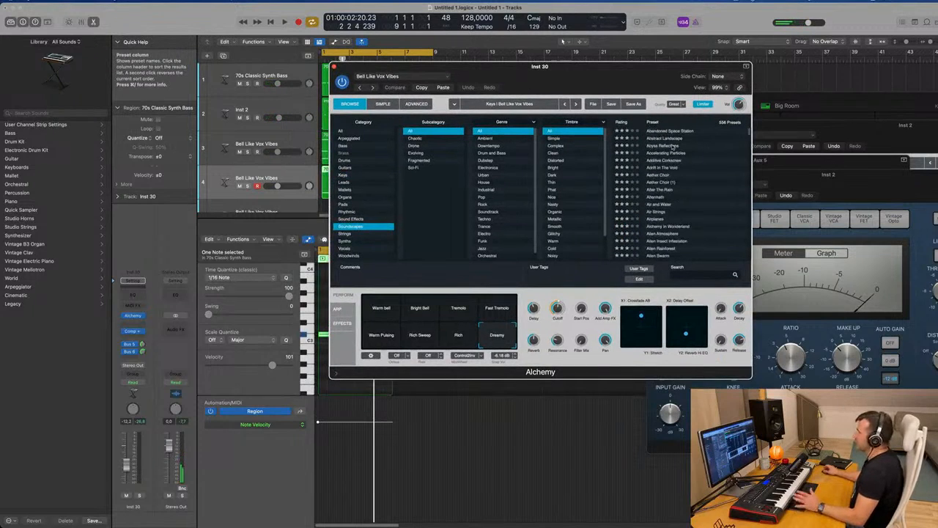
click(672, 145)
drag(583, 76, 714, 90)
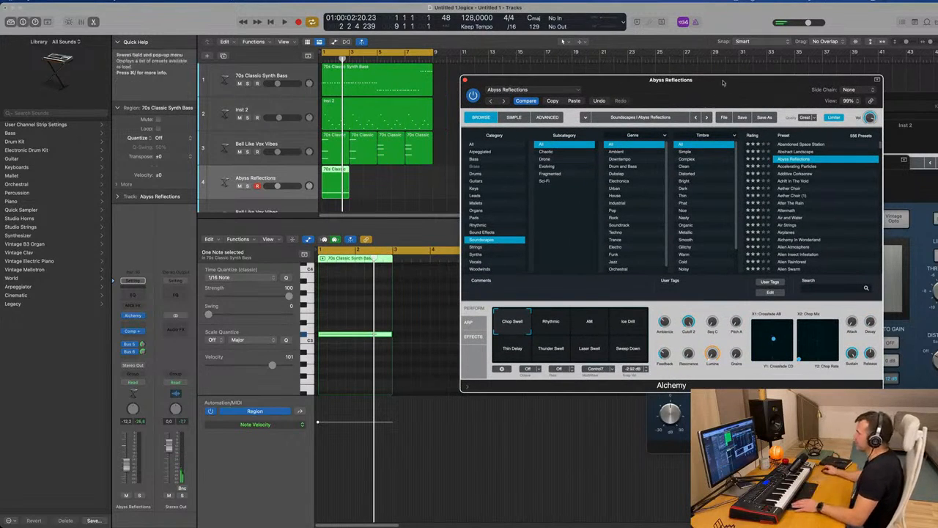
drag(722, 83, 707, 83)
Audition the Abyss Reflections part in the loop and lower its Bus 6 and Bus 5 send levels.
key(space)
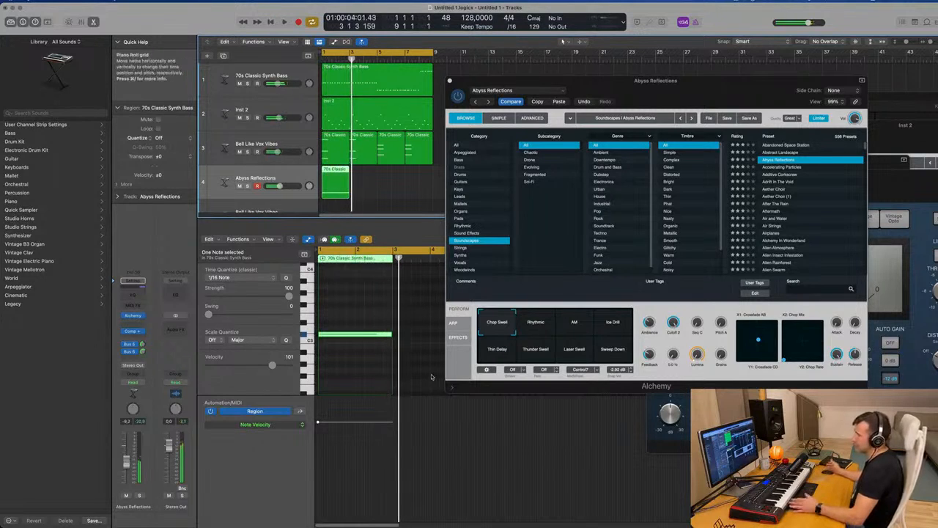
key(space)
drag(143, 351, 144, 384)
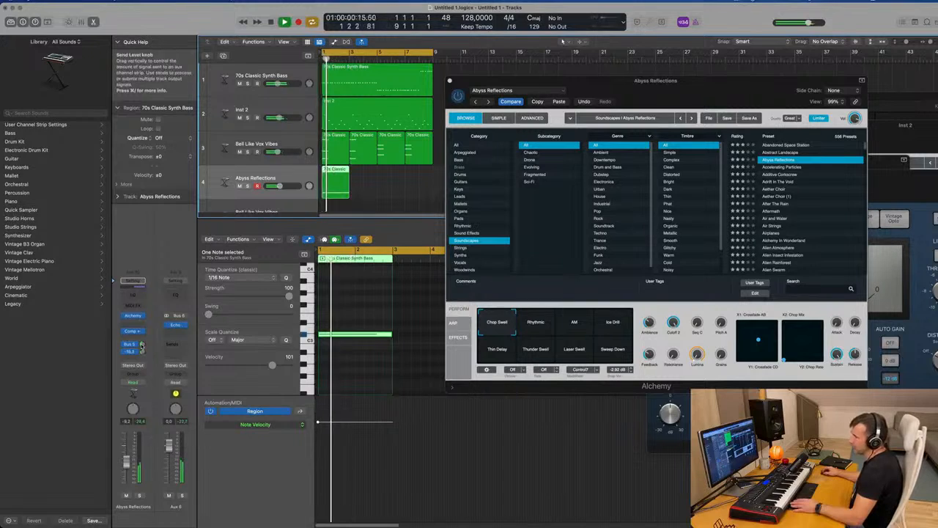
drag(143, 343, 143, 348)
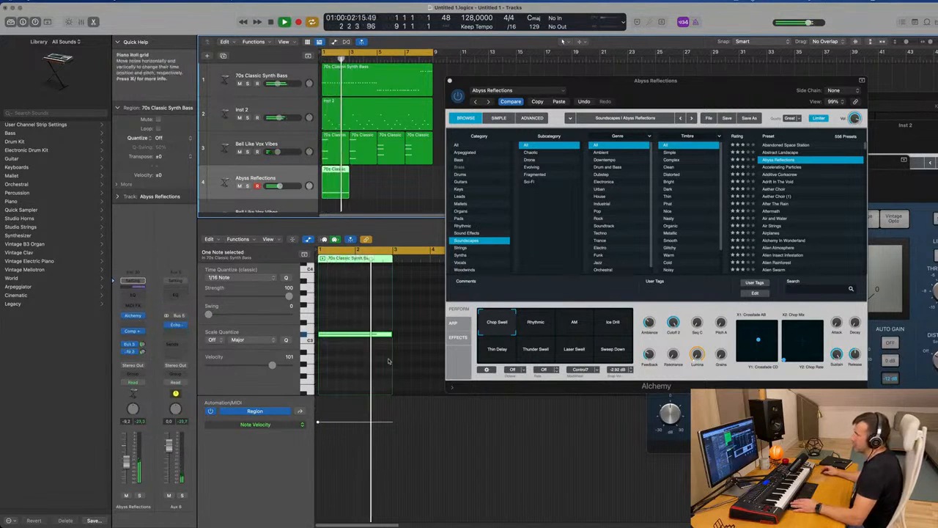
Try the Rhythmic, AM and Ice Drill variations of the Abyss Reflections preset during playback.
click(544, 327)
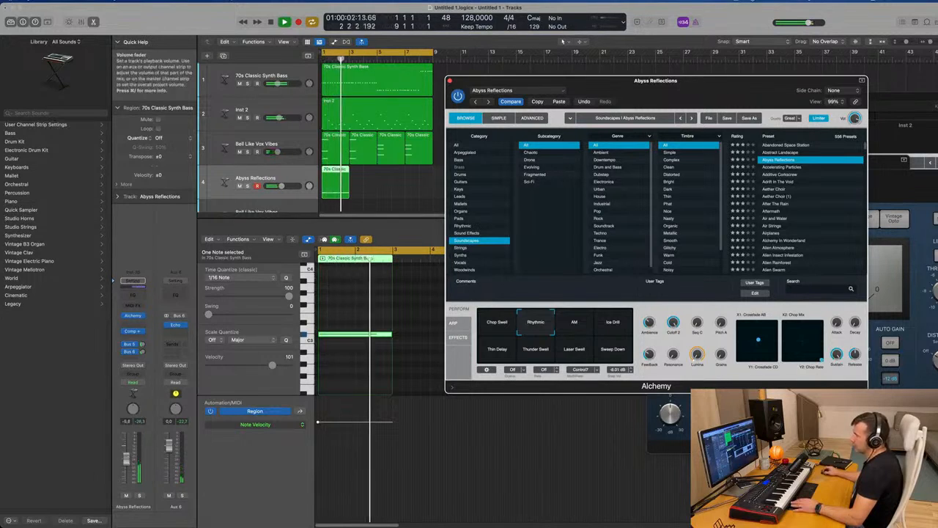
click(587, 321)
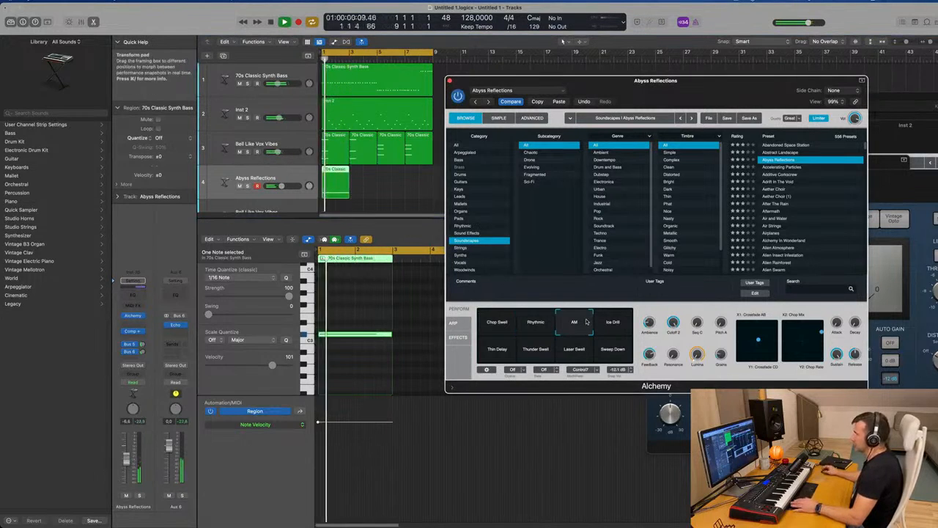
click(613, 323)
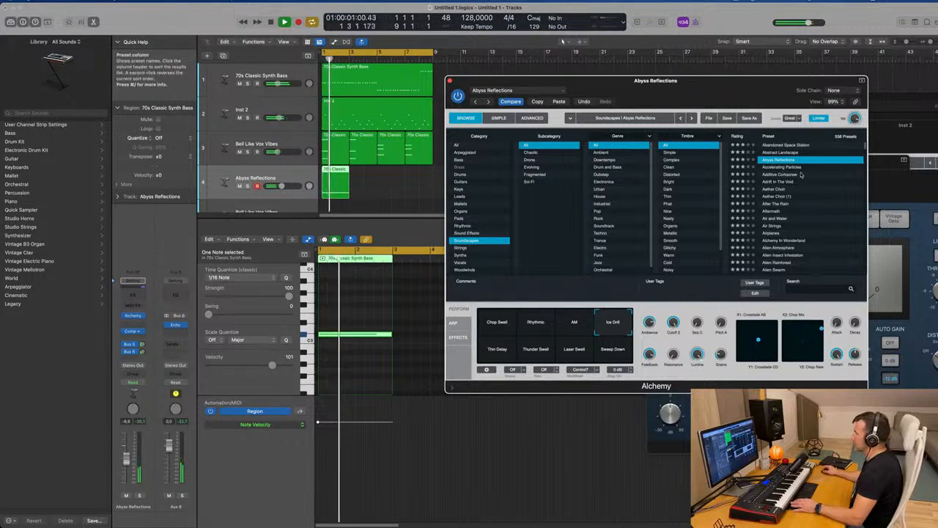
Switch the soundscape track to the Accelerating Particles preset and lower its volume to about -12 dB.
click(781, 168)
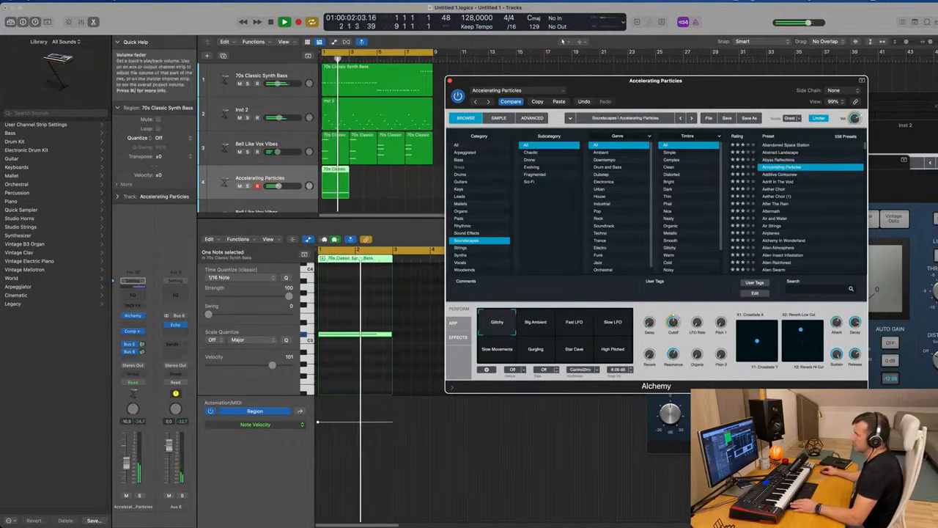
drag(126, 464, 126, 464)
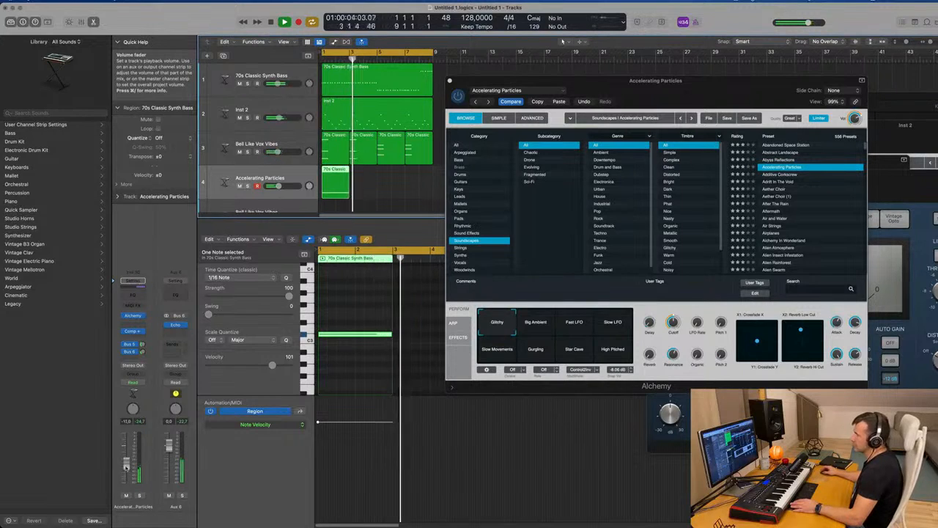
Lower the Accelerating Particles track's volume to about -17 dB during playback and switch its Alchemy performance snapshot to Big Ambient.
key(v)
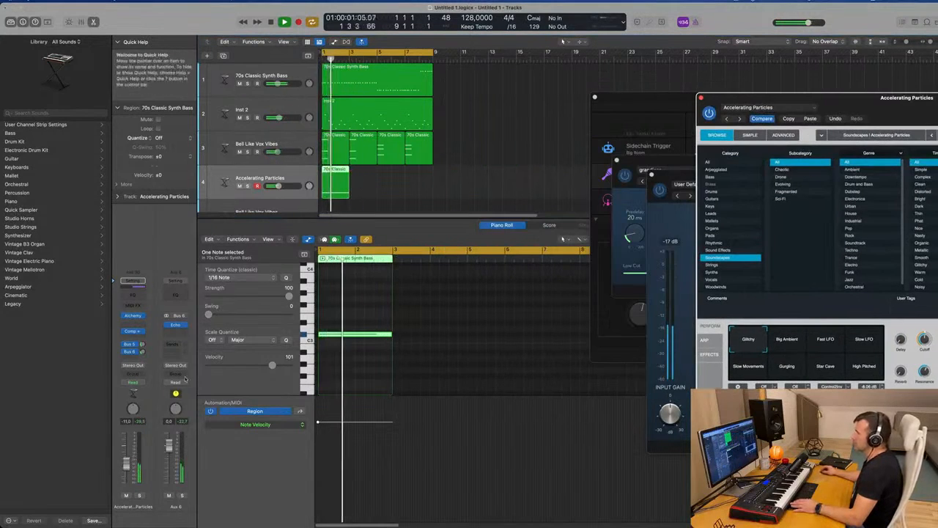
key(space)
key(space)
drag(127, 464, 126, 466)
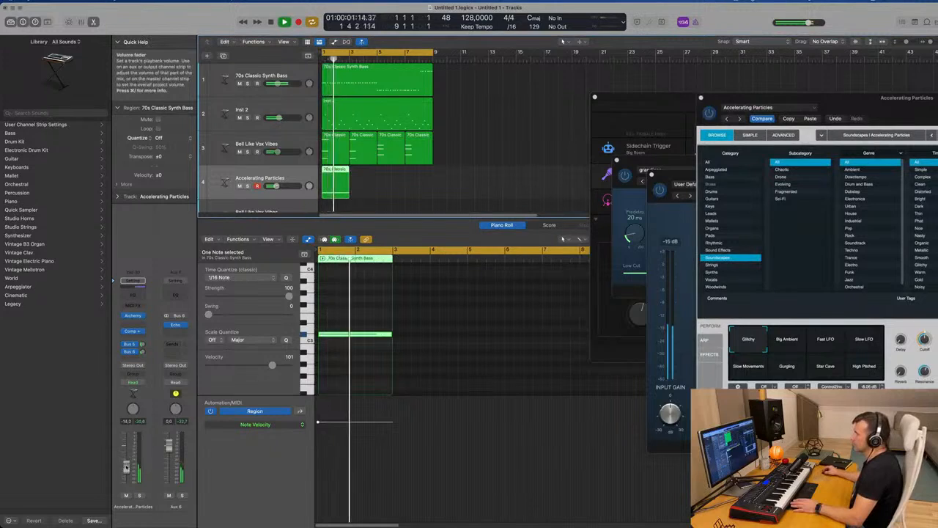
key(space)
key(space)
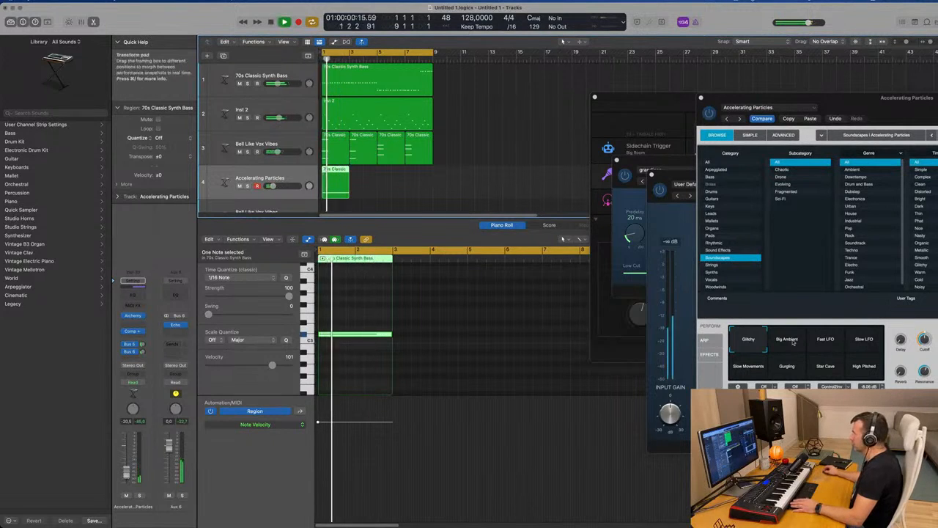
click(788, 340)
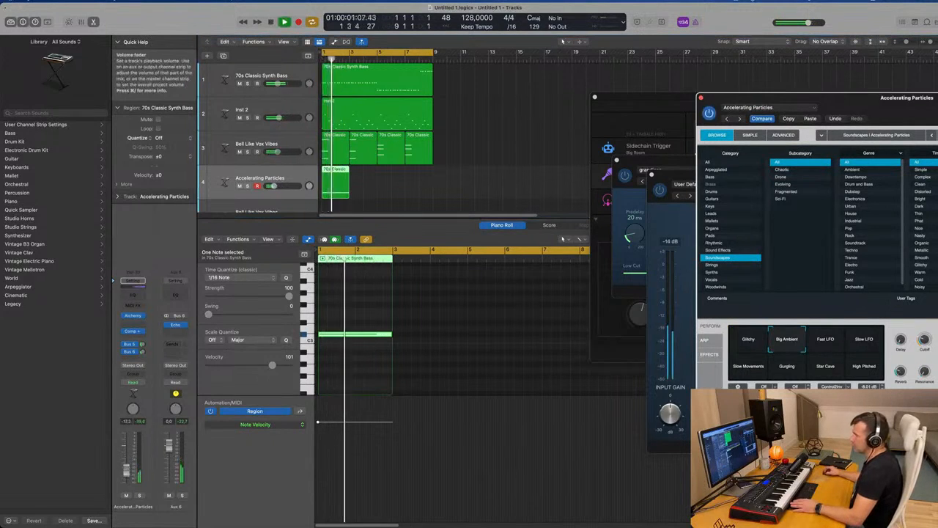
click(126, 469)
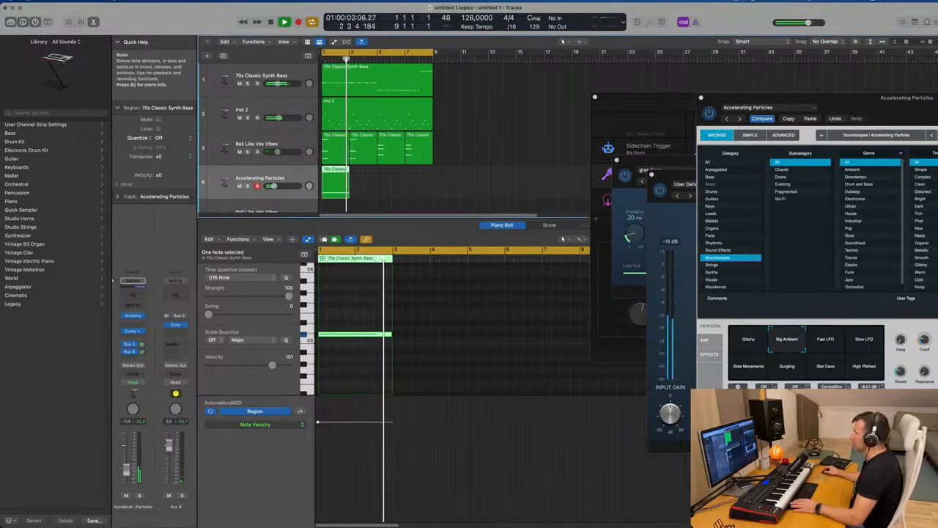
Repeat the two-bar Accelerating Particles region three times to fill the eight-bar cycle.
drag(646, 100, 640, 66)
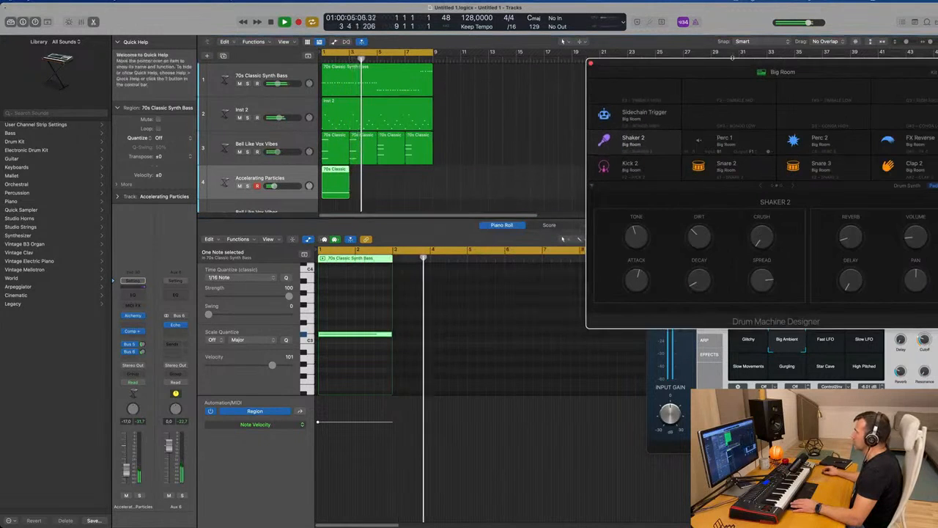
click(782, 72)
click(310, 142)
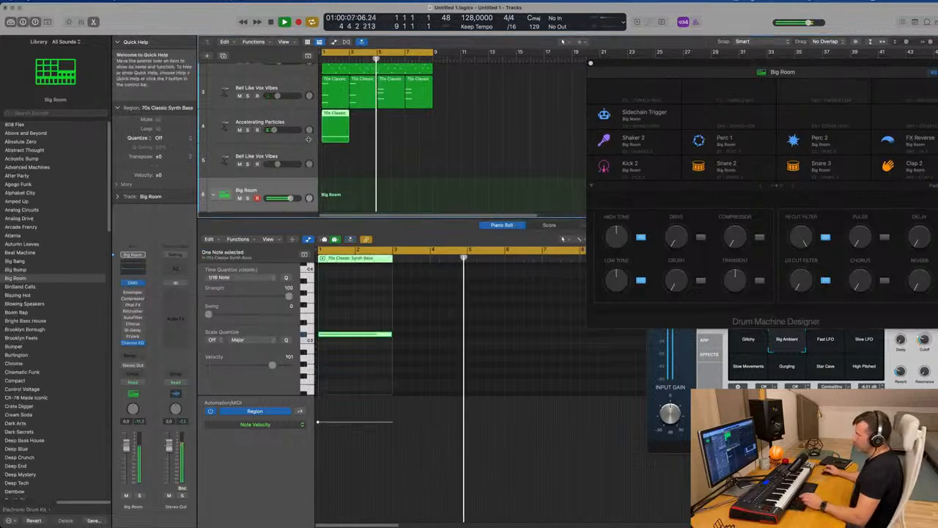
key(super+r)
key(super+r)
key(super+r)
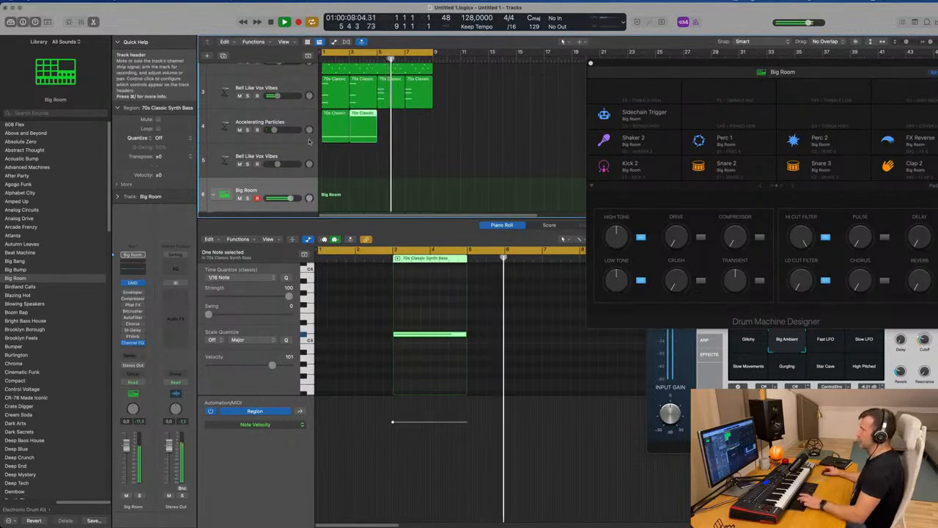
Rearrange the Drum Machine Designer and Alchemy windows while playing back the arrangement.
drag(811, 70, 654, 187)
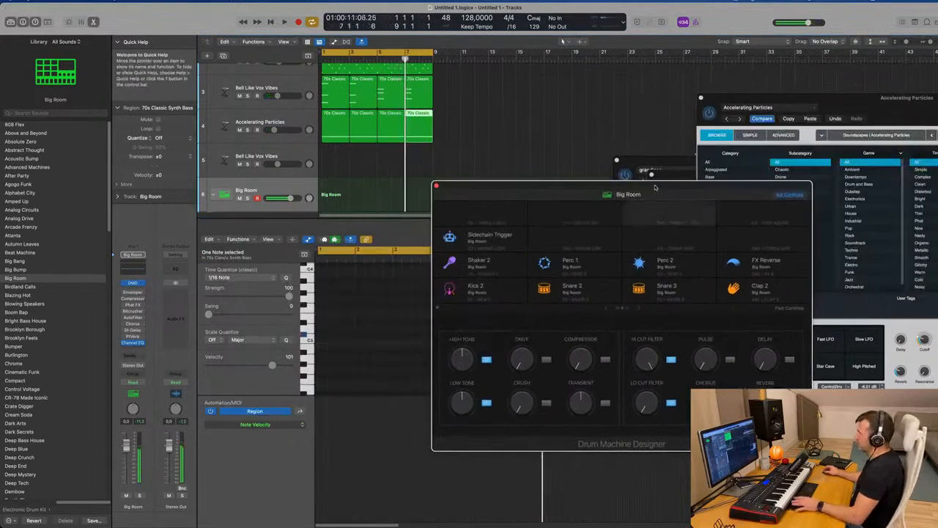
drag(755, 97, 628, 130)
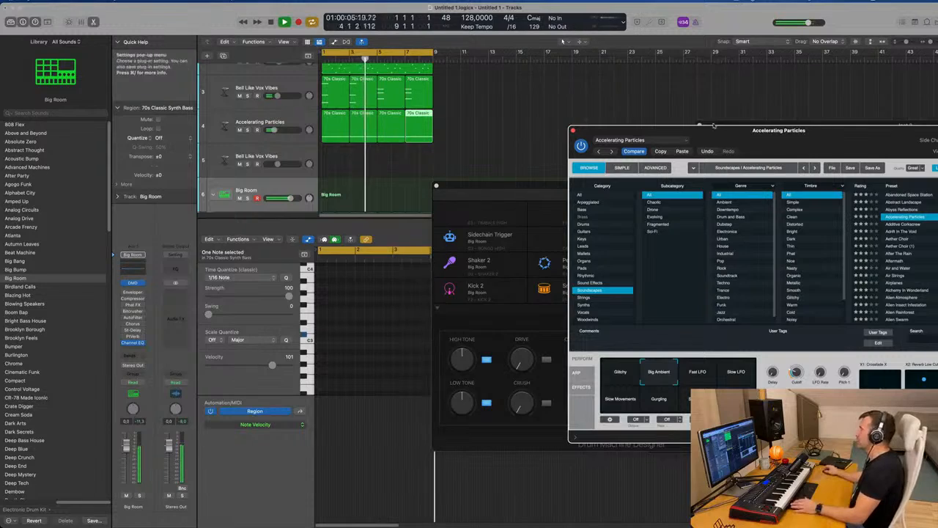
drag(706, 160, 621, 261)
drag(610, 187, 708, 85)
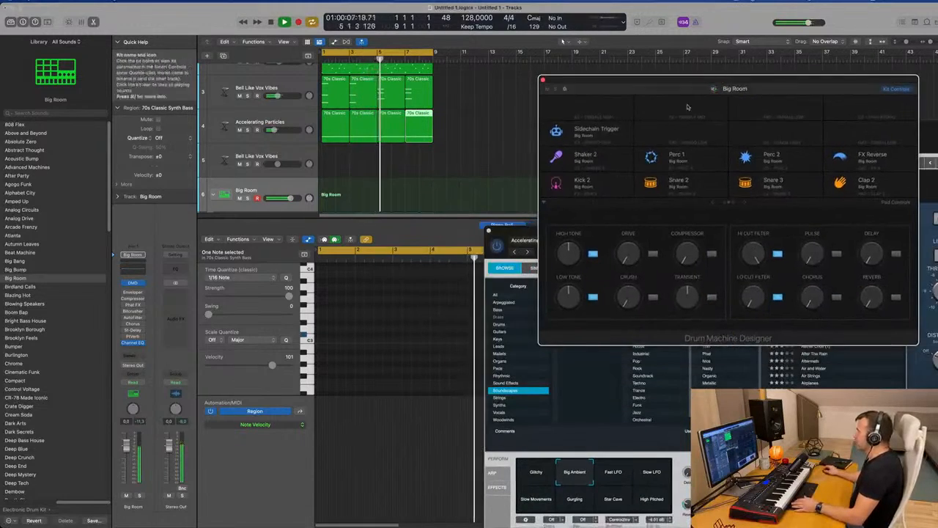
drag(518, 223, 552, 125)
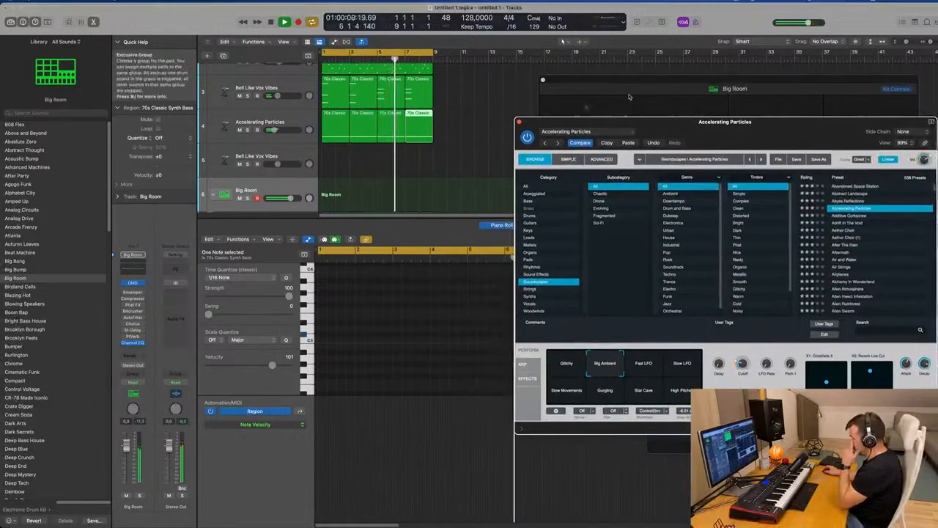
drag(671, 92, 678, 76)
drag(539, 130, 475, 138)
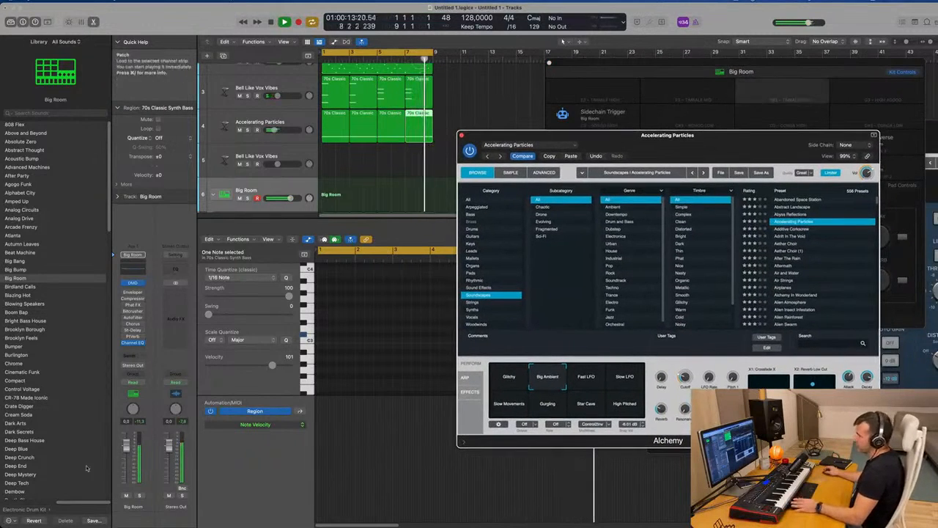
Select the Accelerating Particles track and fine-tune its volume to about -18 dB during playback.
key(space)
click(300, 121)
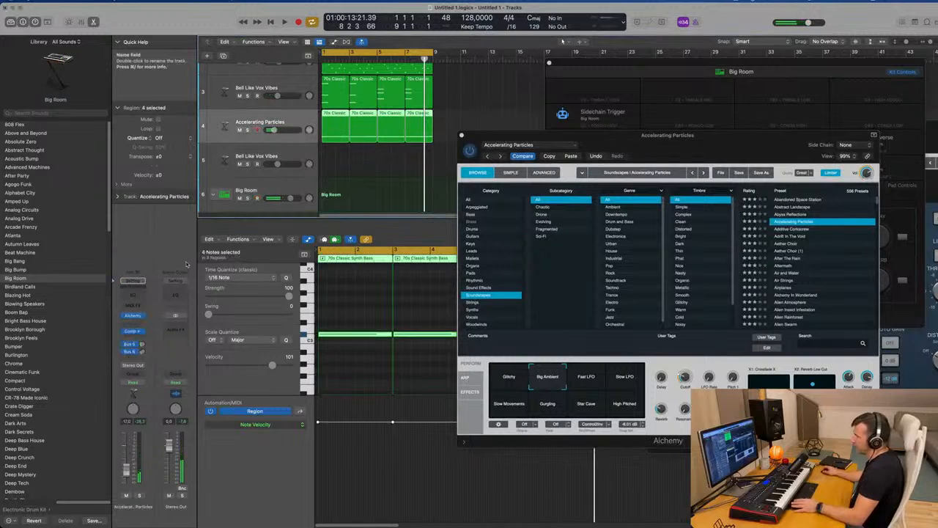
key(space)
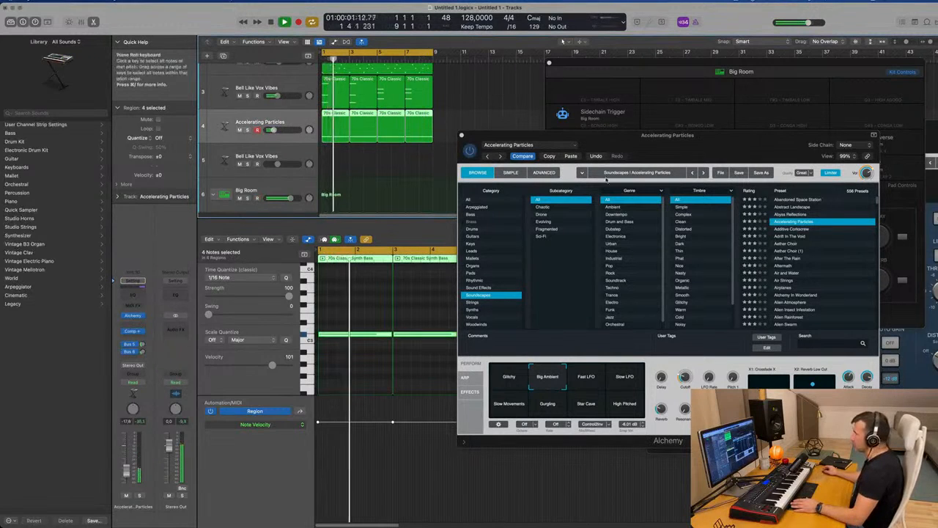
drag(720, 148, 634, 204)
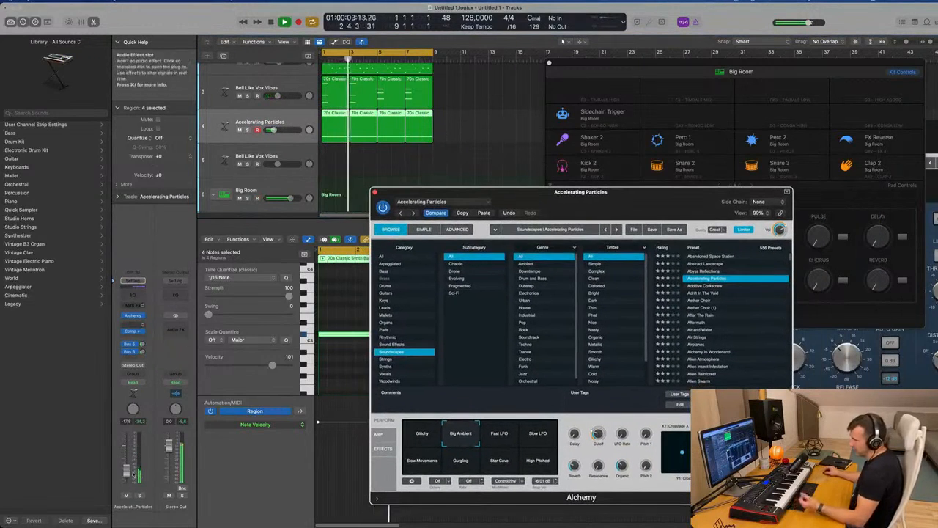
click(297, 122)
mouse_move(626, 205)
mouse_down()
mouse_move(615, 206)
mouse_move(629, 205)
mouse_up()
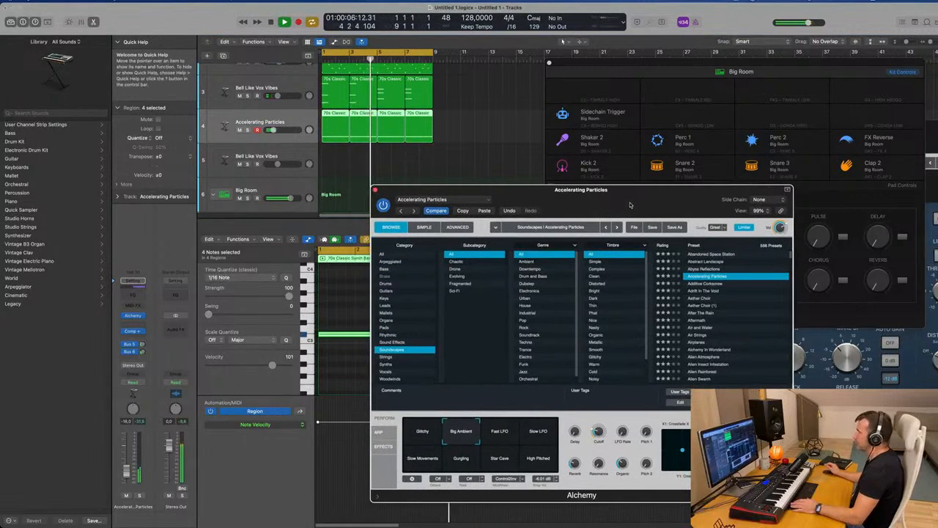
Close the Alchemy and Drum Machine Designer plug-in windows.
click(374, 190)
drag(550, 63, 423, 119)
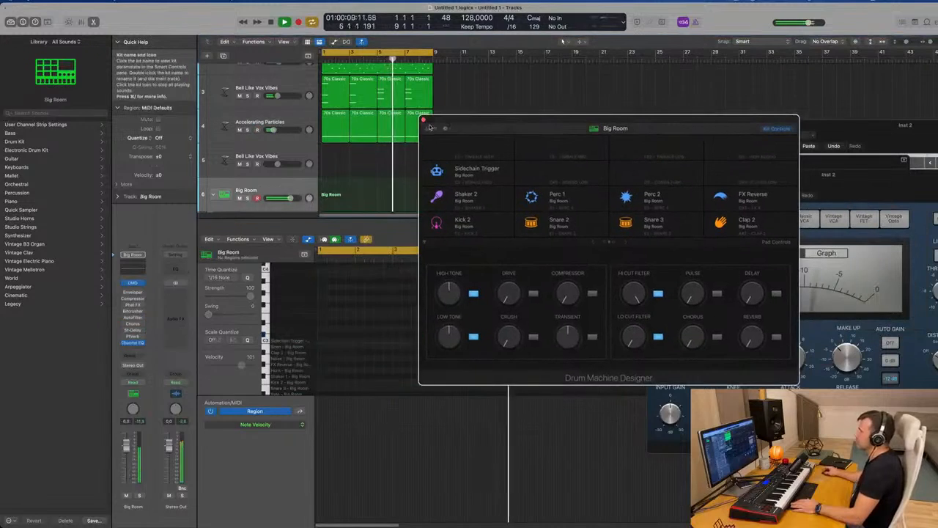
click(424, 120)
Copy the first Shaker 2 region of the Big Room kit to the Scoop track at bar 1.
scroll(368, 169, down, 5)
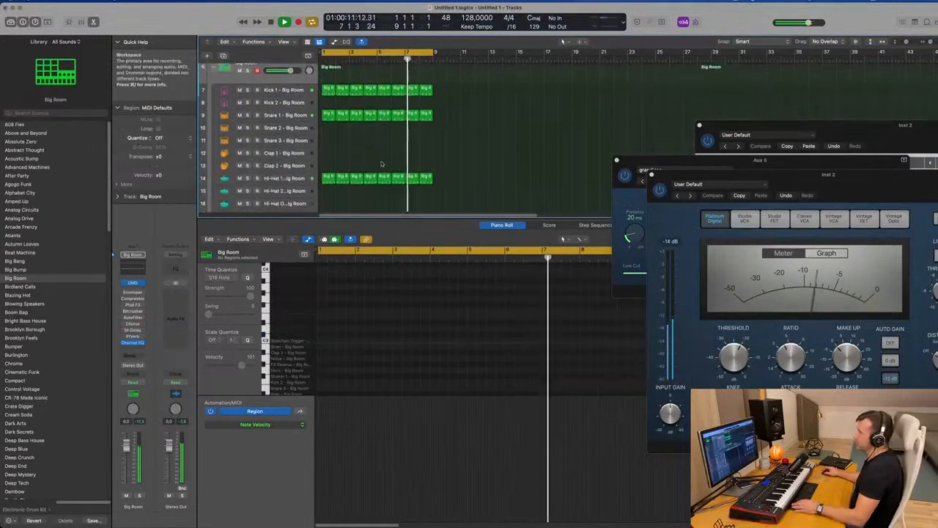
scroll(359, 139, down, 4)
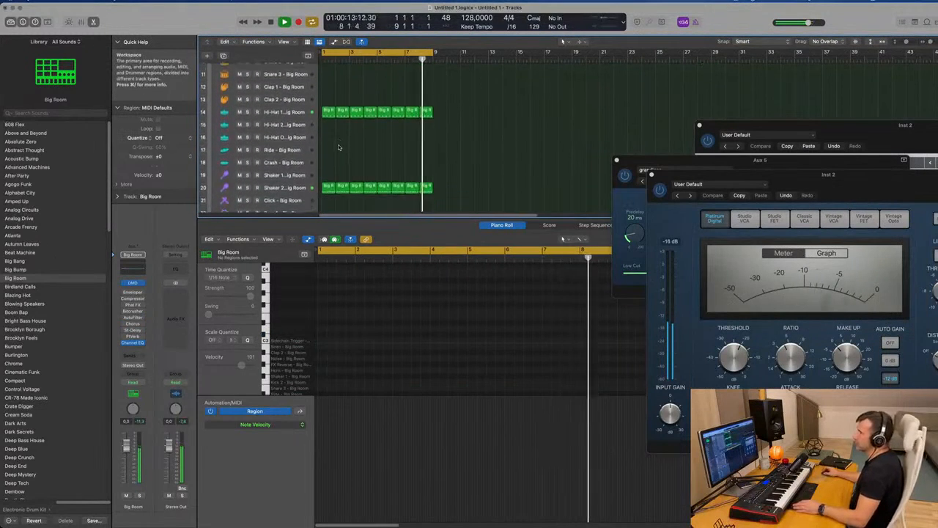
scroll(348, 128, down, 4)
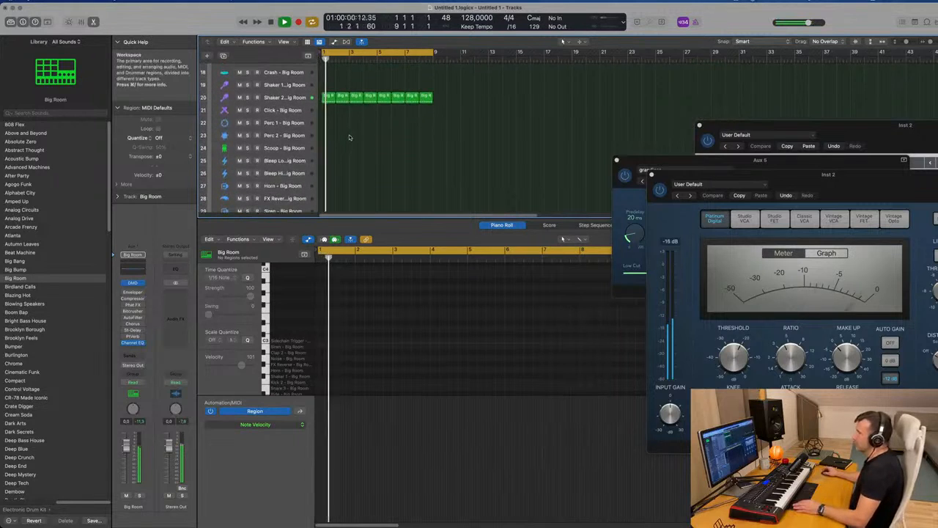
click(328, 72)
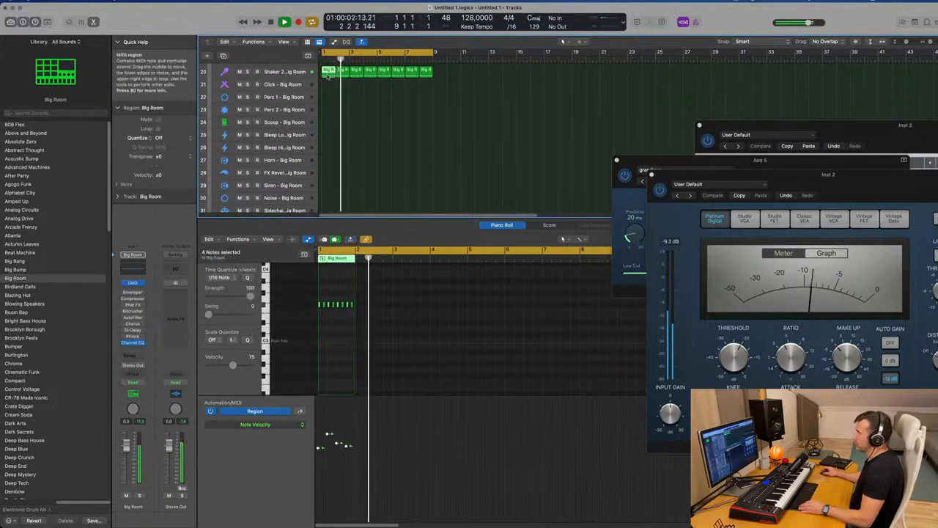
drag(327, 77, 331, 113)
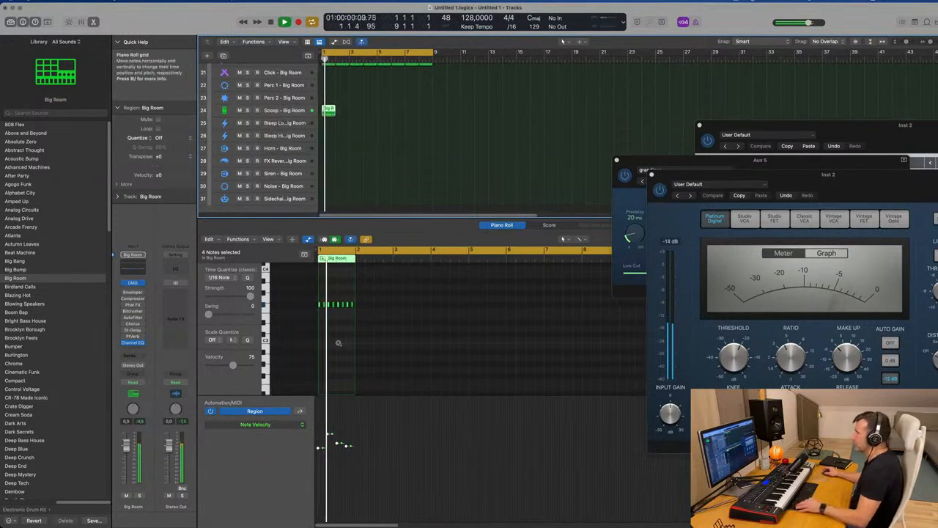
Delete the first, third, fourth and seventh notes from the Scoop region and play back the thinned rhythm.
scroll(355, 345, left, 1)
key(space)
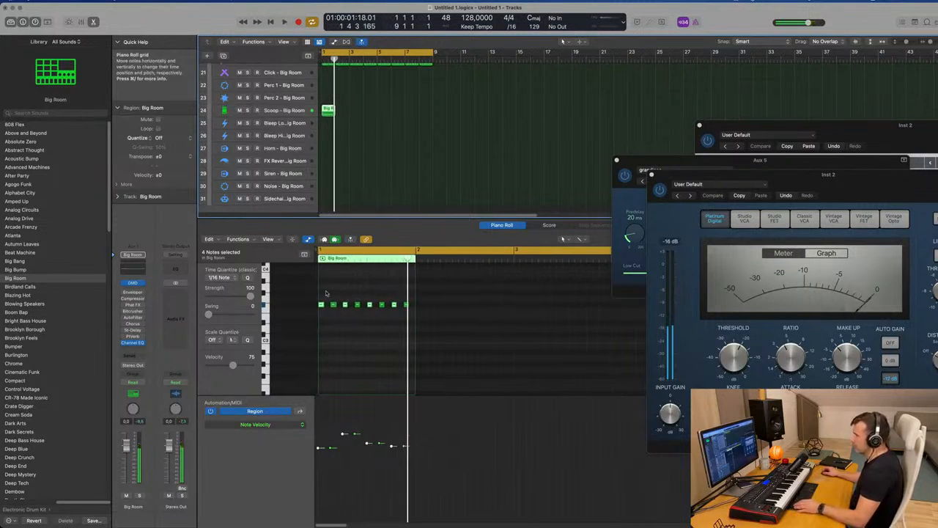
click(321, 304)
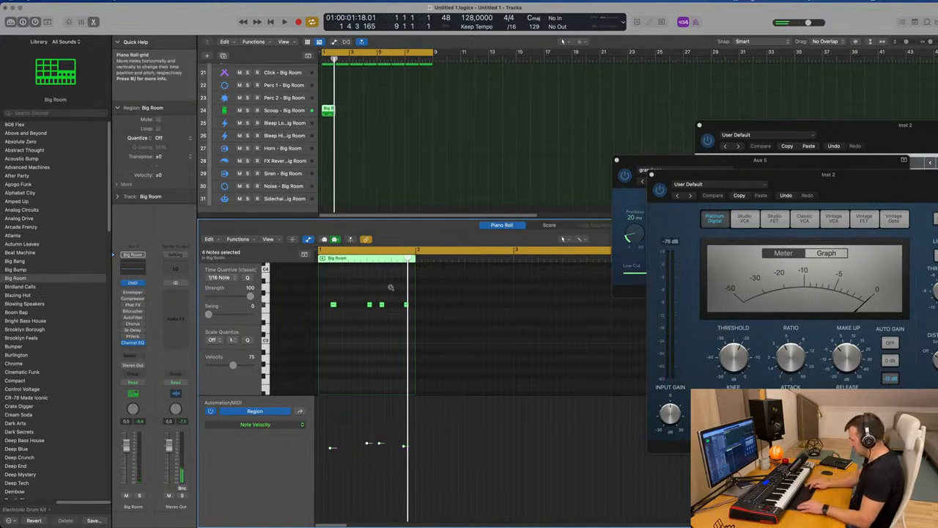
key(space)
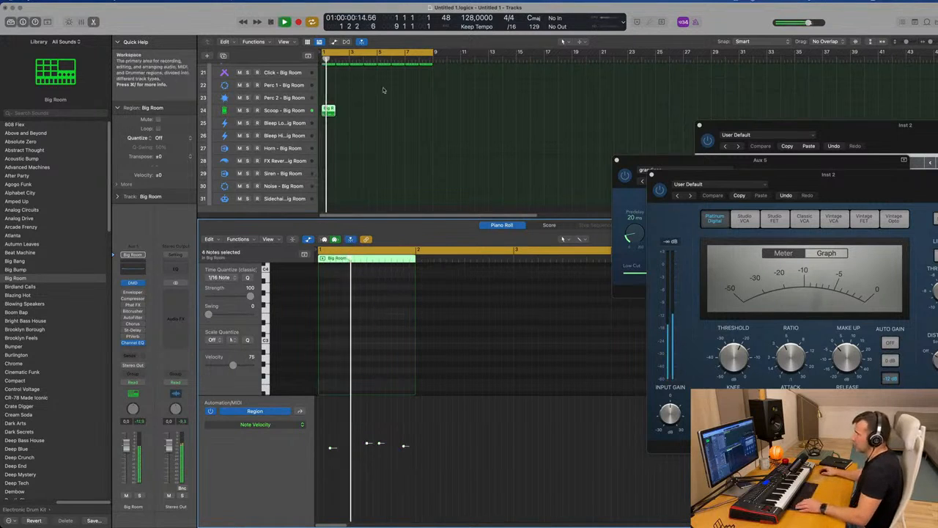
Select the Scoop track and lower its volume to about -3.8 dB during playback.
scroll(382, 149, up, 5)
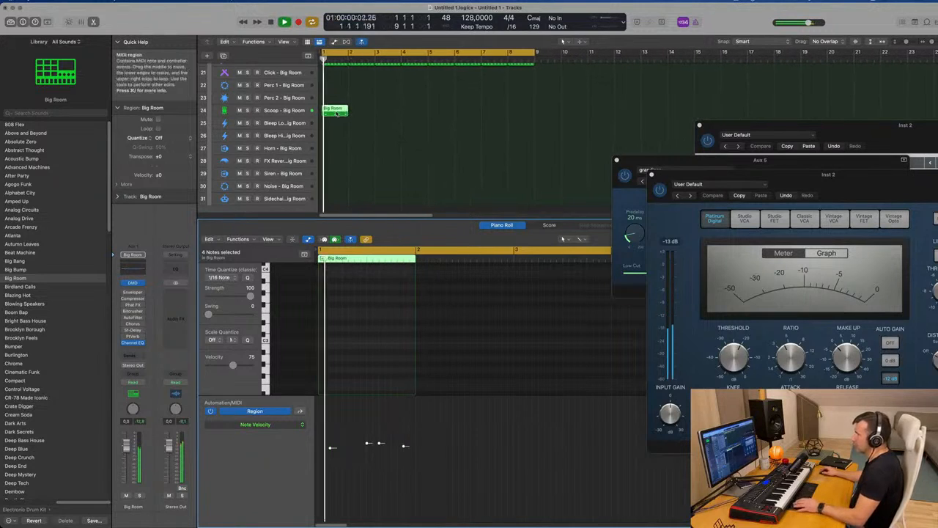
click(291, 110)
click(291, 111)
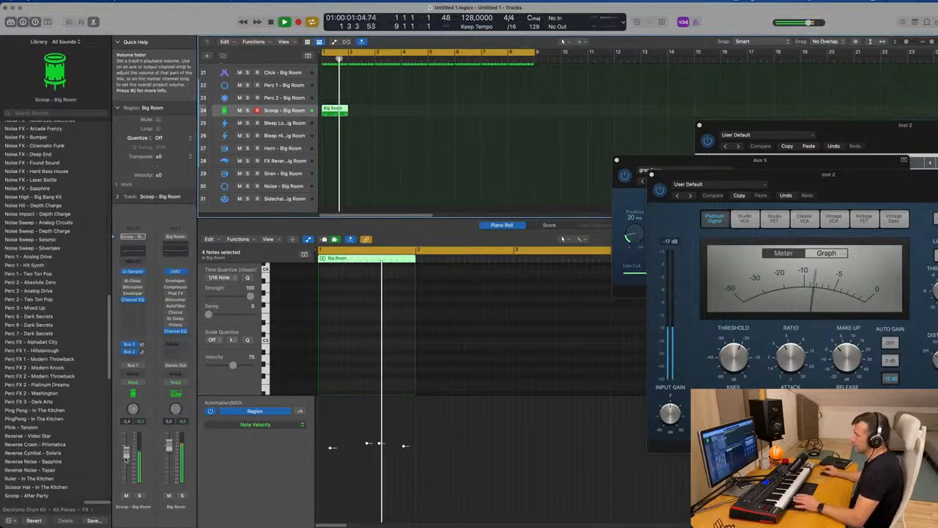
drag(126, 460, 126, 461)
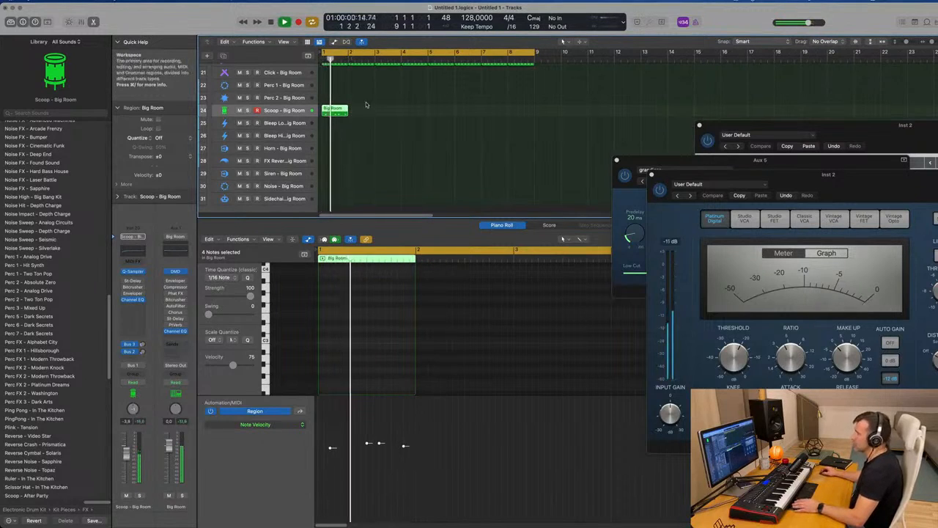
Repeat the Scoop region seven times to fill the eight-bar cycle and lower the Scoop track's volume slightly further.
drag(365, 107, 337, 114)
key(super+r)
key(super+r)
key(super+r)
key(super+r)
key(super+r)
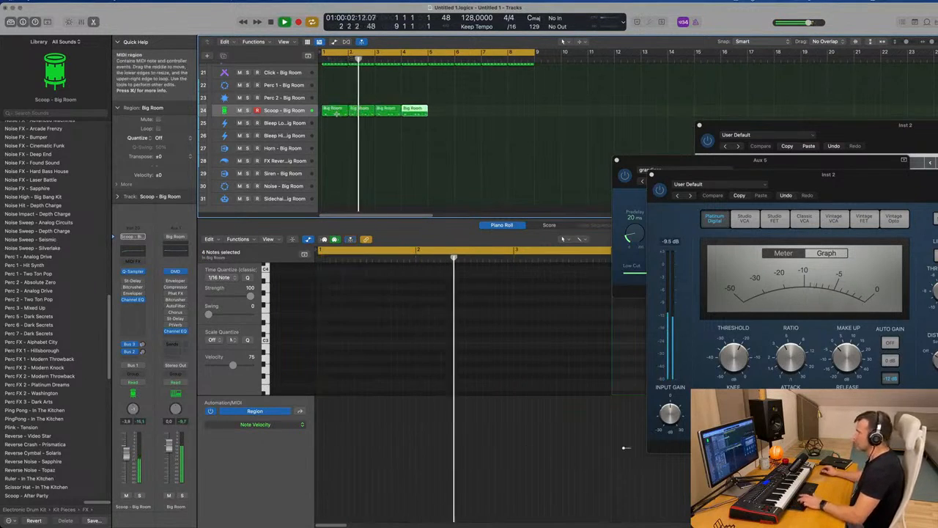
key(super+r)
key(super+r)
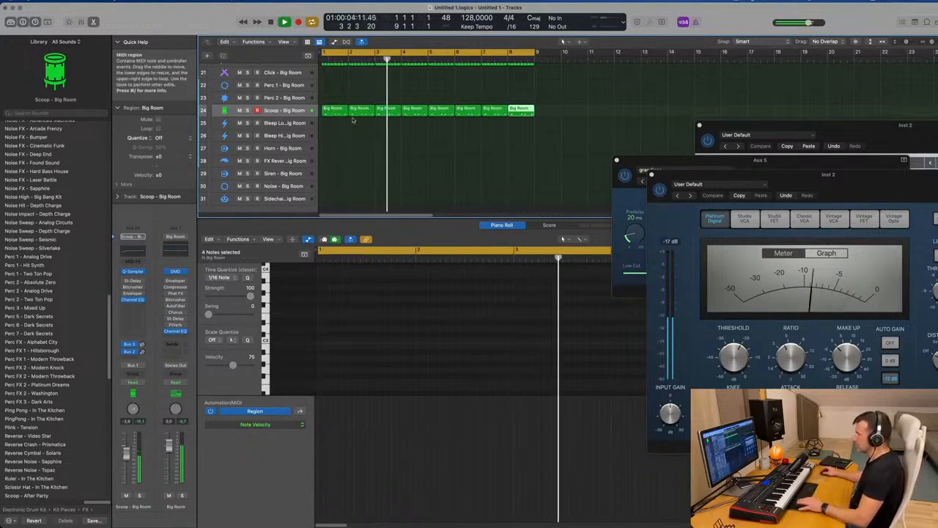
click(289, 110)
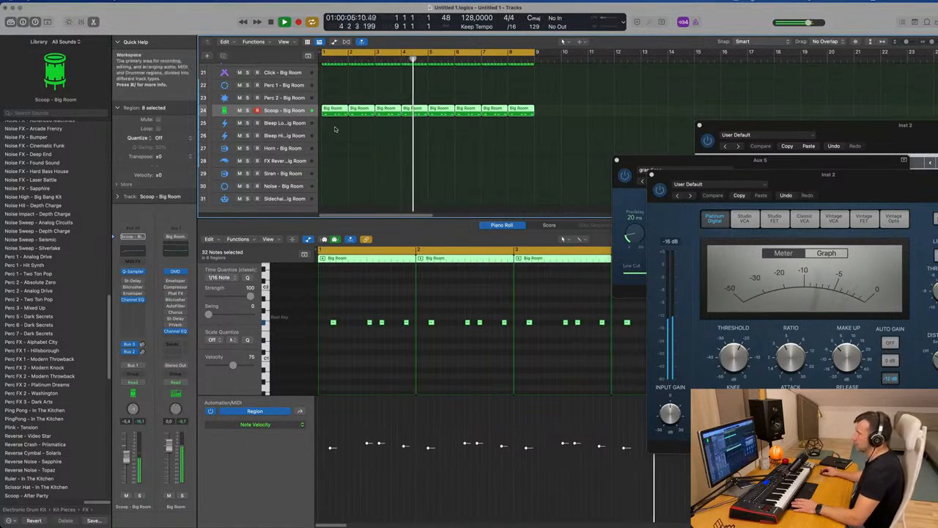
click(349, 173)
Copy the first Hi-Hat 1 region to the Ride track at bar 1.
scroll(349, 173, up, 2)
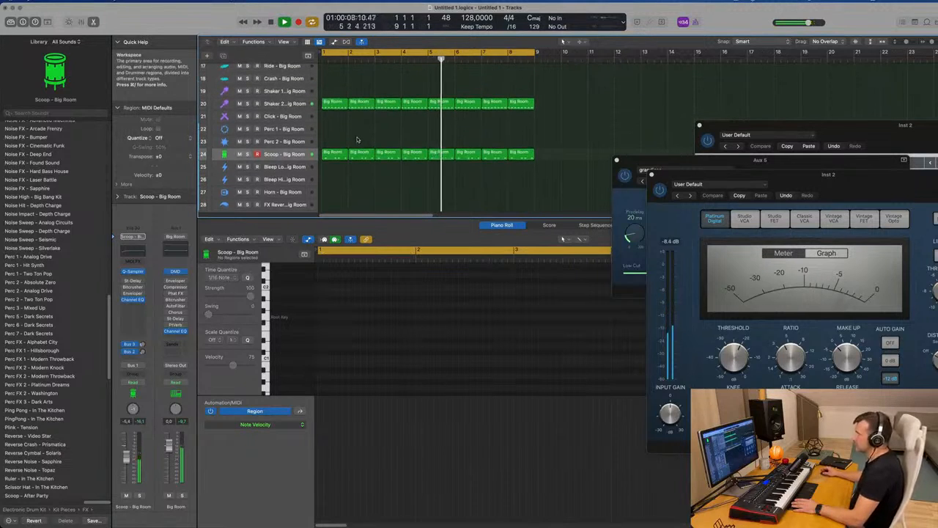
scroll(357, 139, up, 4)
click(333, 114)
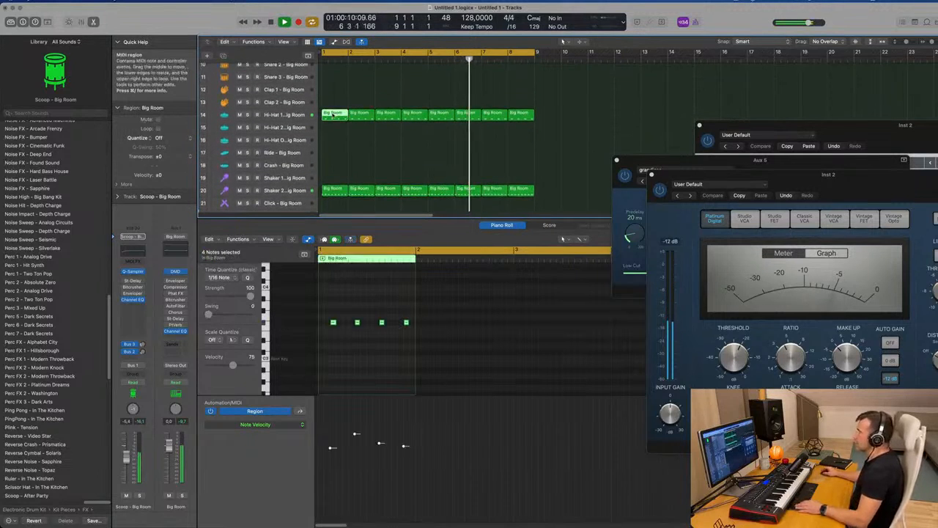
drag(333, 119, 331, 149)
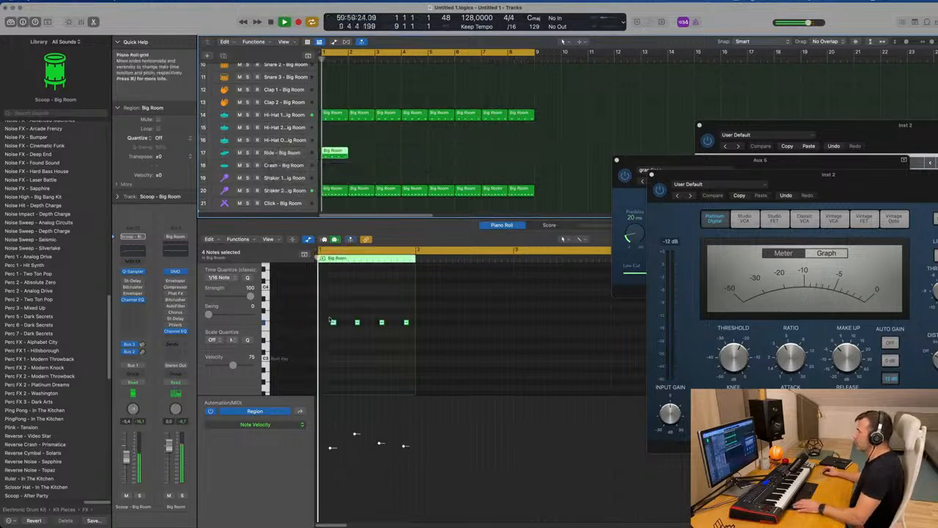
Select the four notes in the Ride region and move them earlier so the first falls at the start of bar 1.
key(z)
scroll(344, 320, up, 4)
scroll(345, 319, down, 2)
key(space)
drag(330, 314, 414, 334)
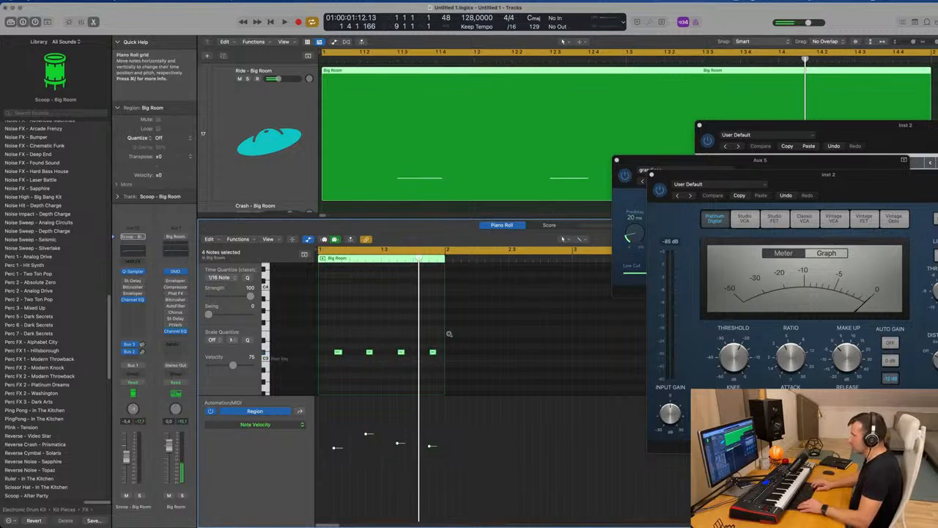
key(space)
scroll(424, 163, up, 3)
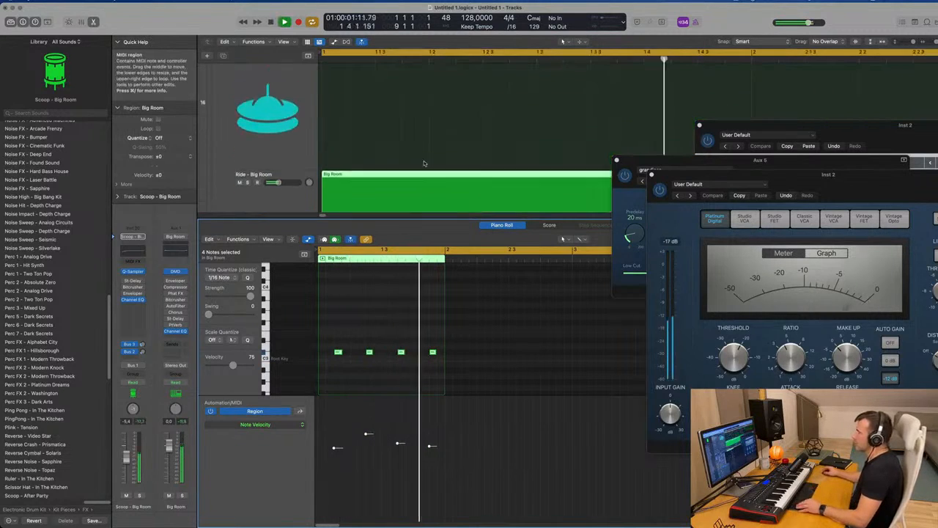
scroll(424, 163, down, 3)
key(space)
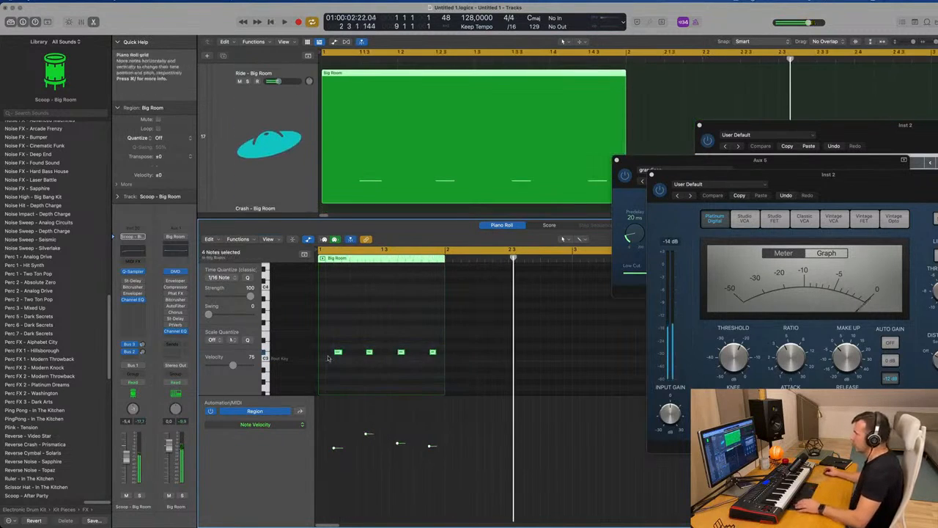
drag(332, 355, 316, 355)
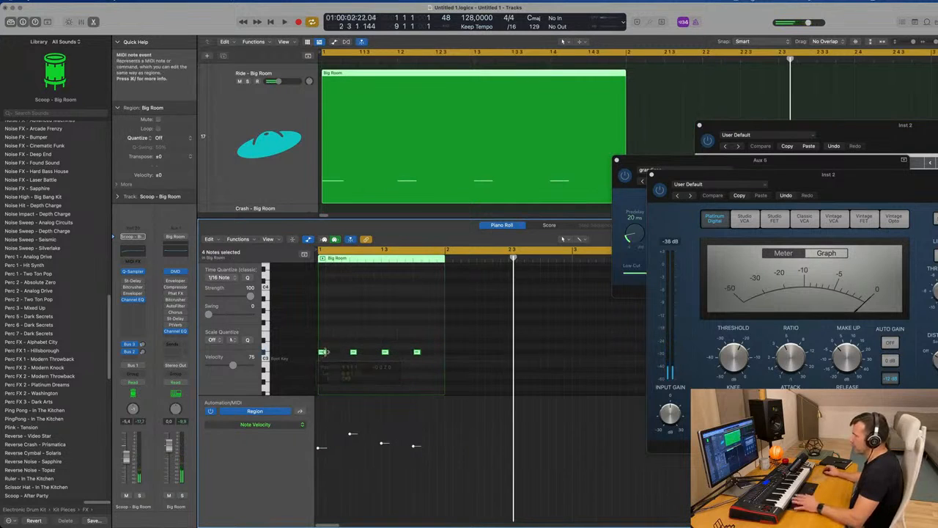
Lower the Scoop track's volume during playback and bring it back up to about -6.0 dB.
key(space)
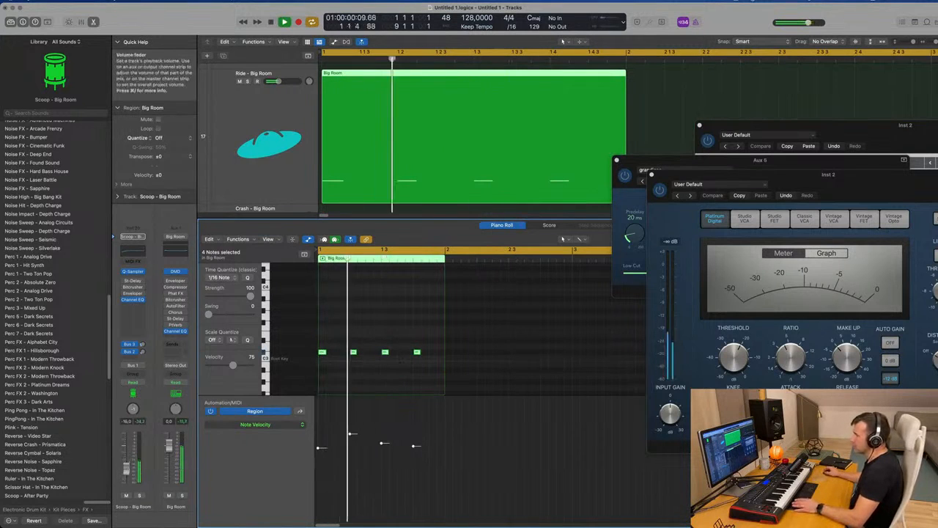
drag(127, 482, 127, 481)
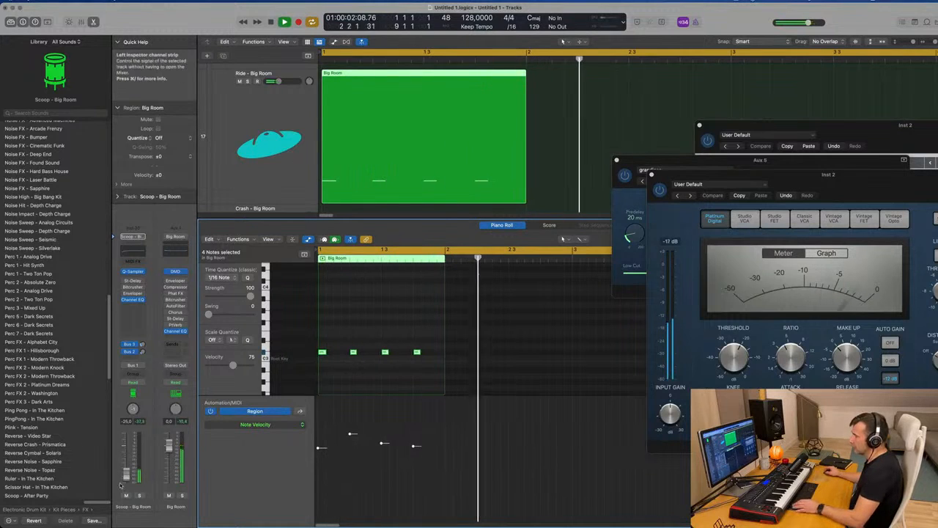
drag(127, 474, 127, 458)
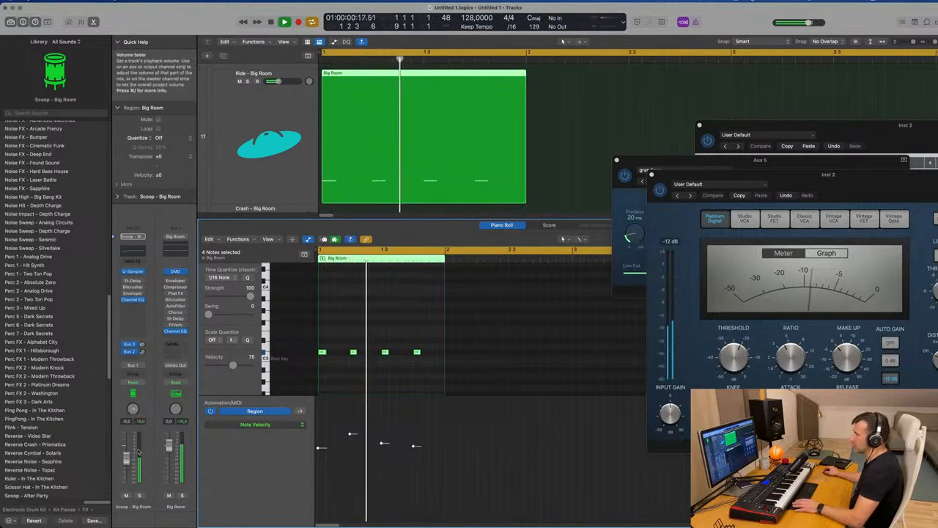
Lower the Ride track's volume to about -16.8 dB and transpose the Ride region's four notes up one octave.
click(283, 104)
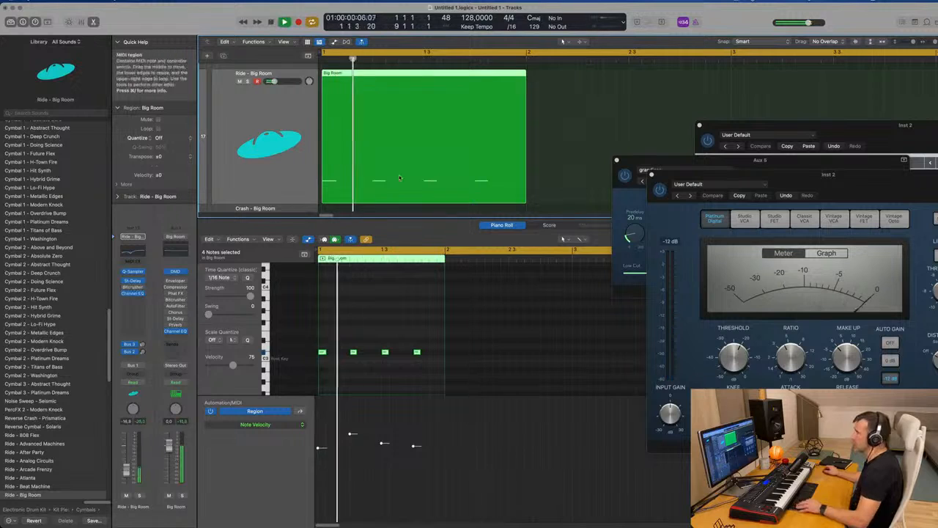
scroll(402, 206, down, 8)
key(space)
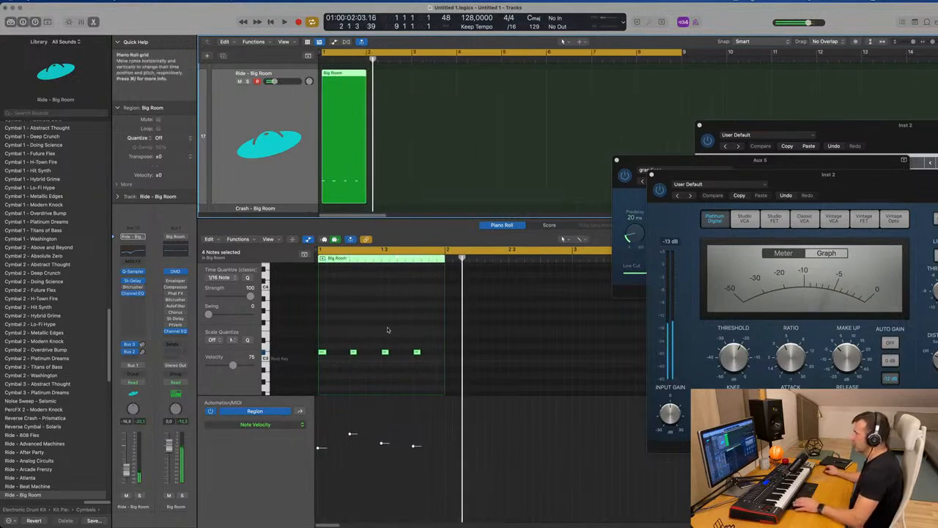
click(389, 329)
key(space)
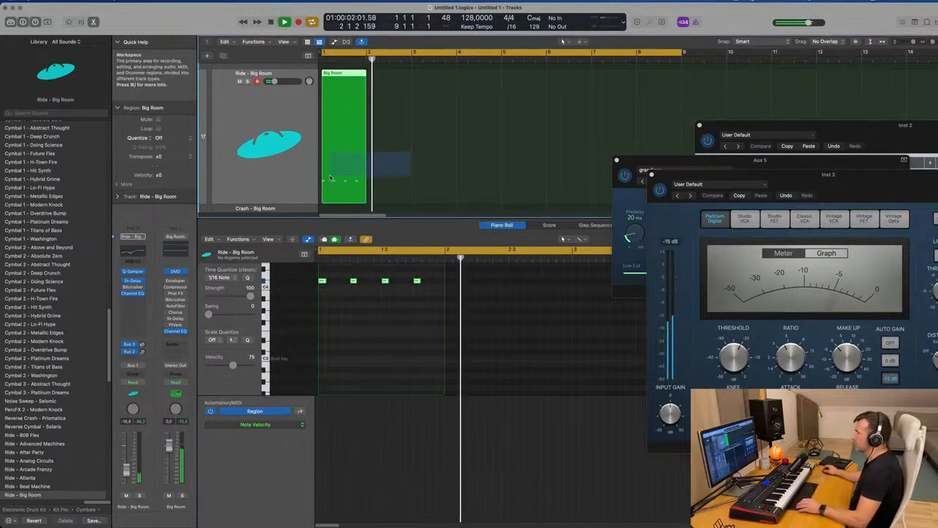
Repeat the Ride region three times so it fills bars 1 to 4.
key(super+r)
key(super+r)
key(super+r)
scroll(329, 176, up, 3)
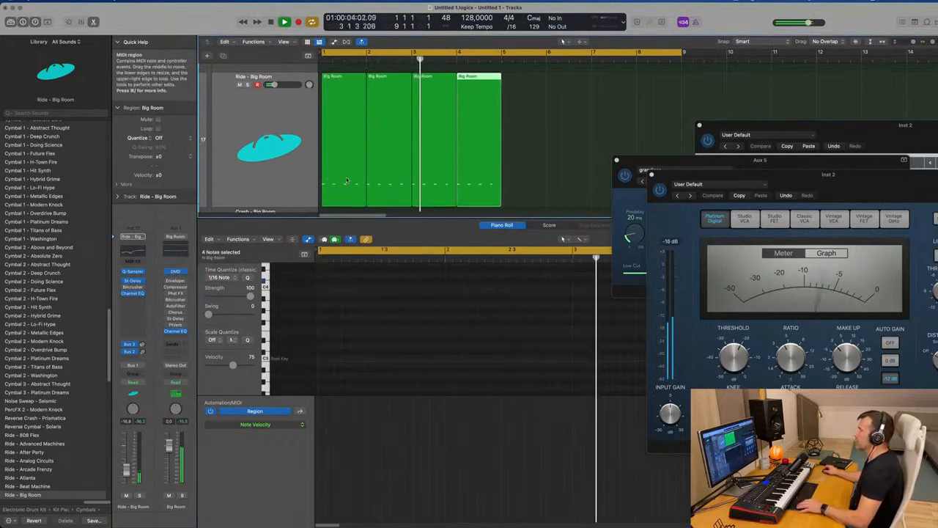
scroll(351, 176, down, 3)
scroll(352, 176, up, 3)
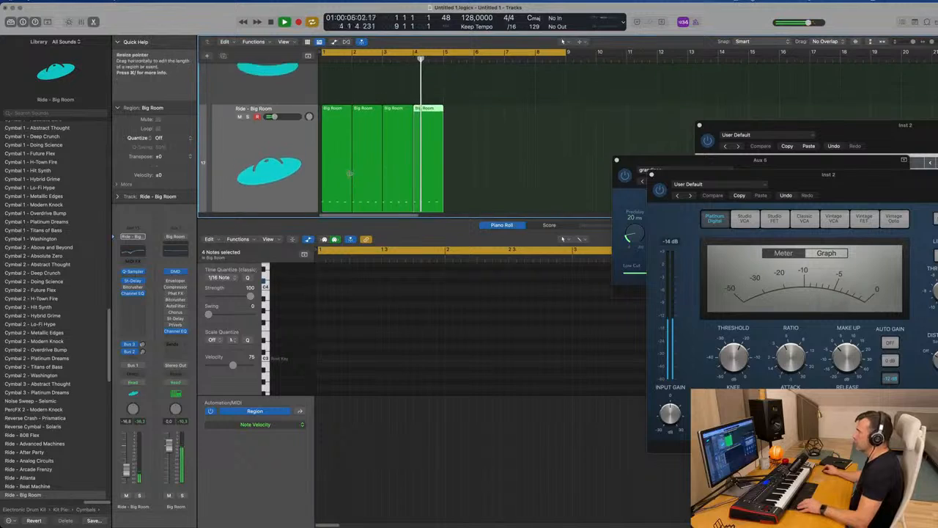
Select all four Ride regions and transpose their notes down about five semitones in total, auditioning pitches during playback.
drag(478, 148, 334, 175)
click(366, 306)
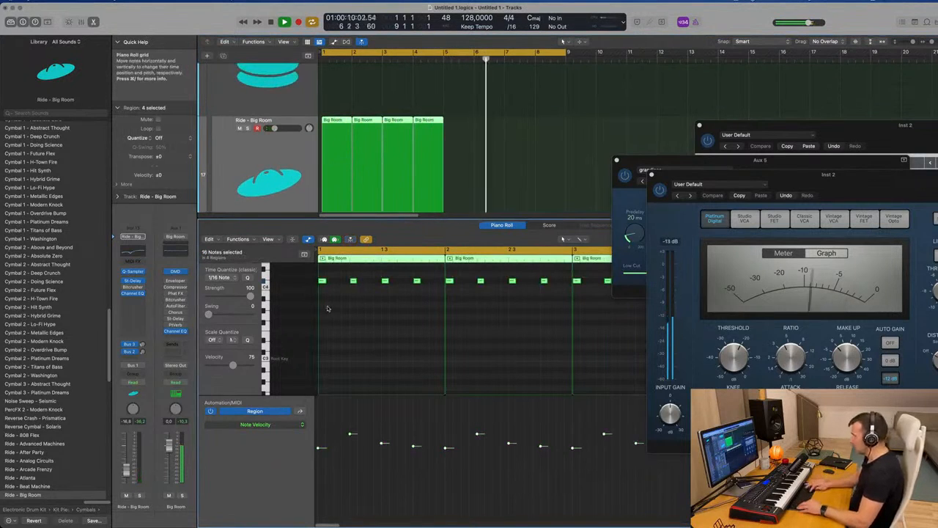
key(alt+Up)
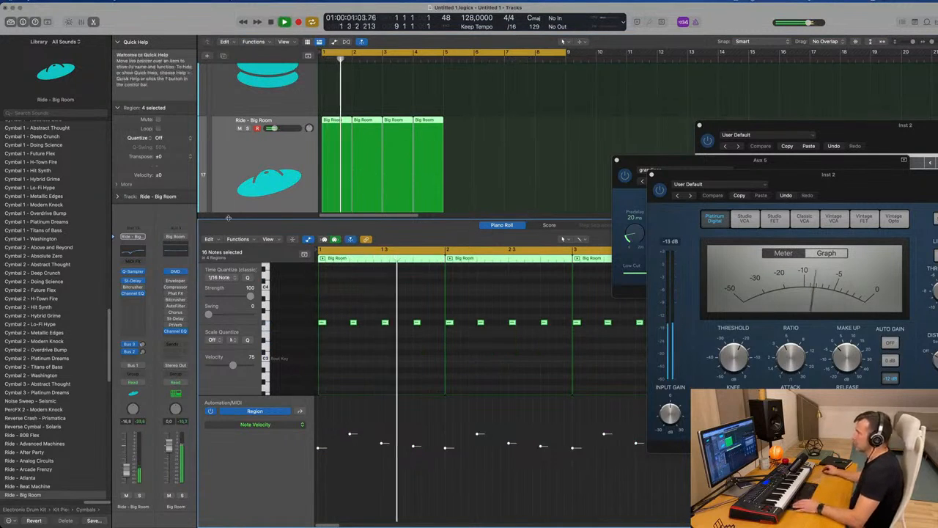
key(alt+Up)
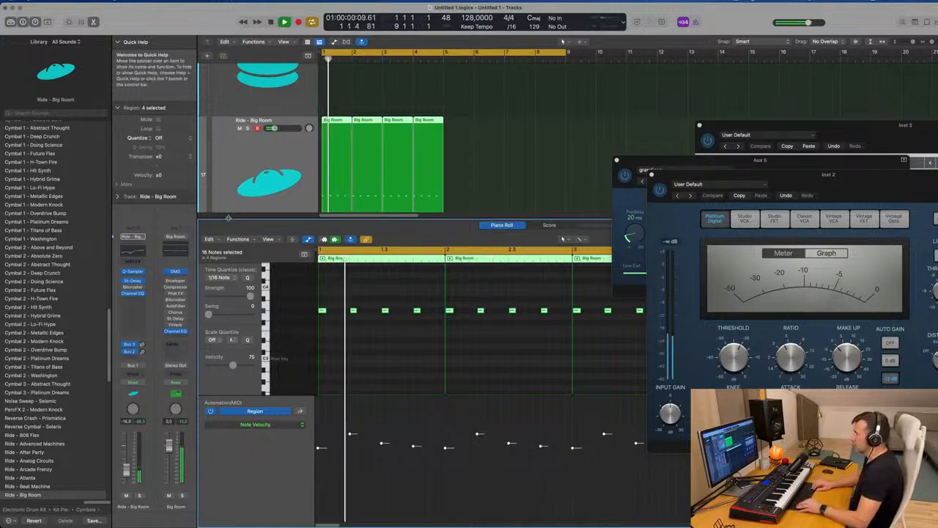
key(space)
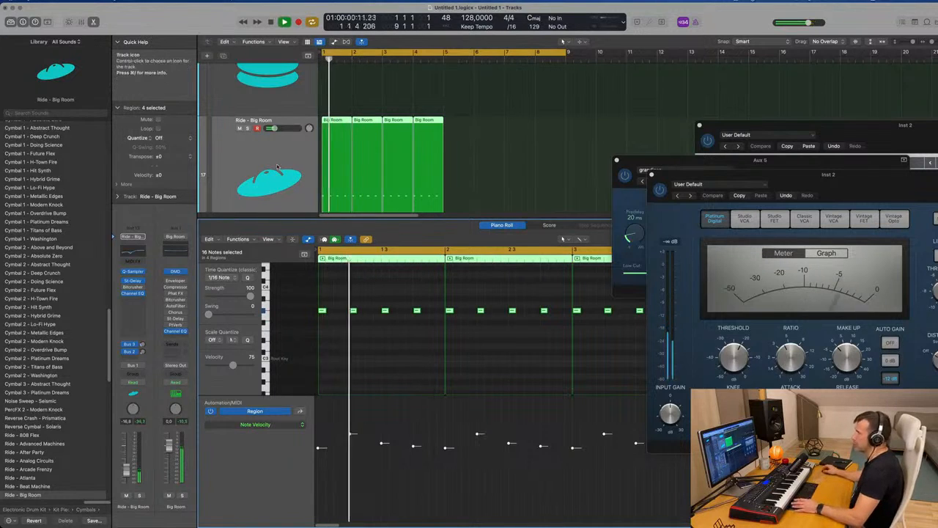
click(226, 193)
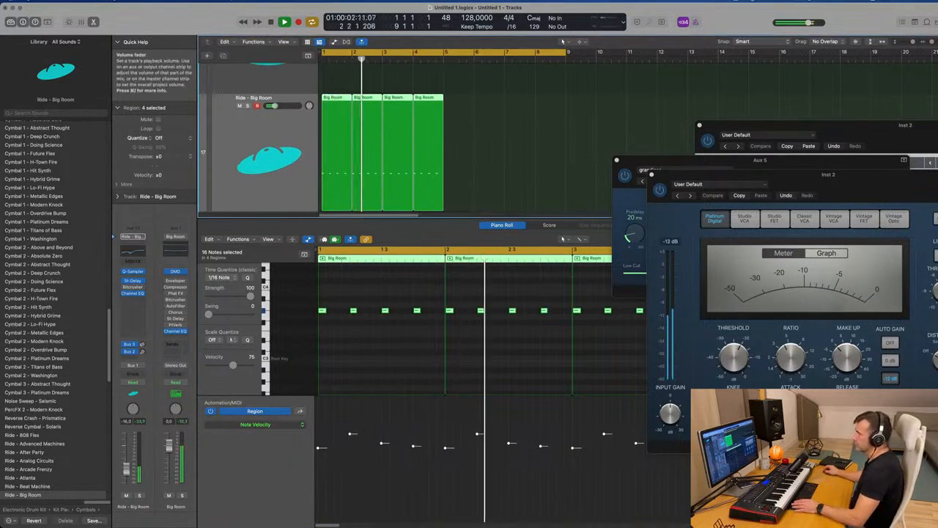
Repeat the four Ride regions once to fill the eight-bar cycle and save the project.
drag(498, 125, 335, 155)
key(super+r)
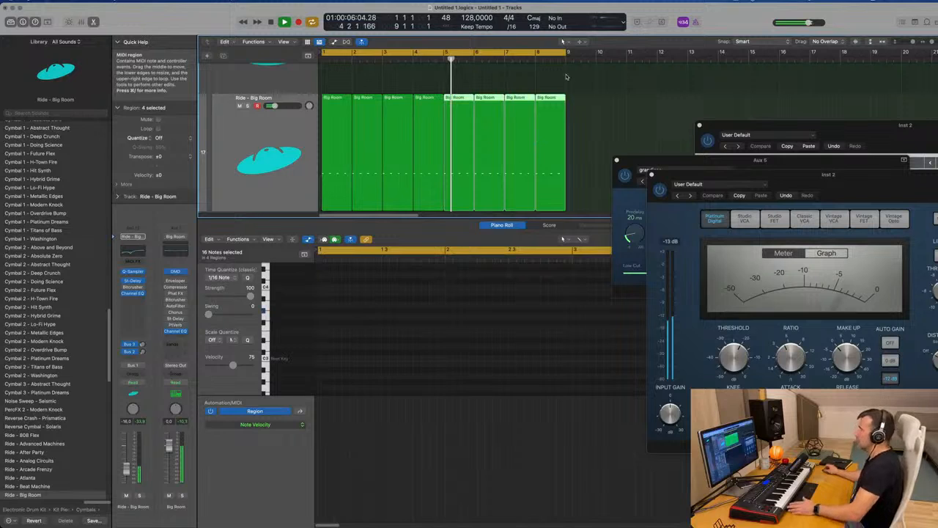
key(super+s)
key(Escape)
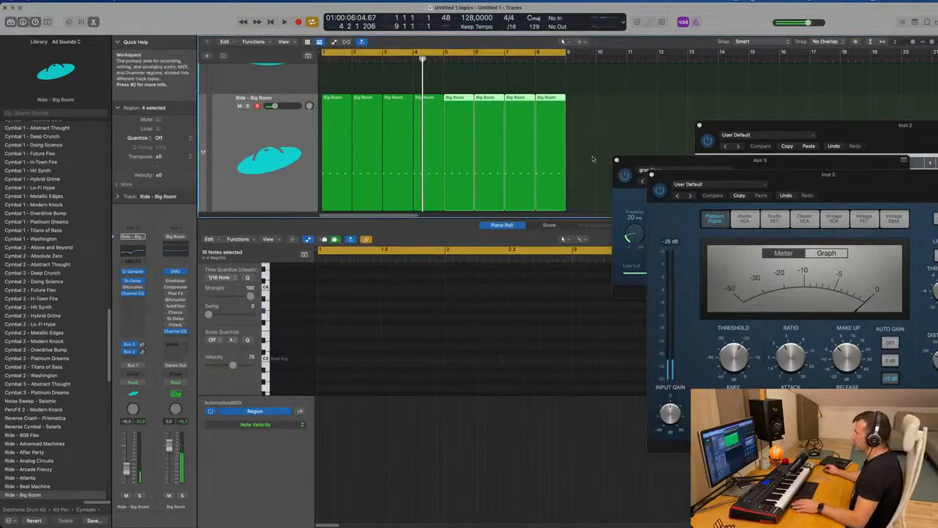
Close the note editor, reduce the track heights and play back the loop with all drum tracks in view.
scroll(593, 159, up, 3)
key(x)
key(x)
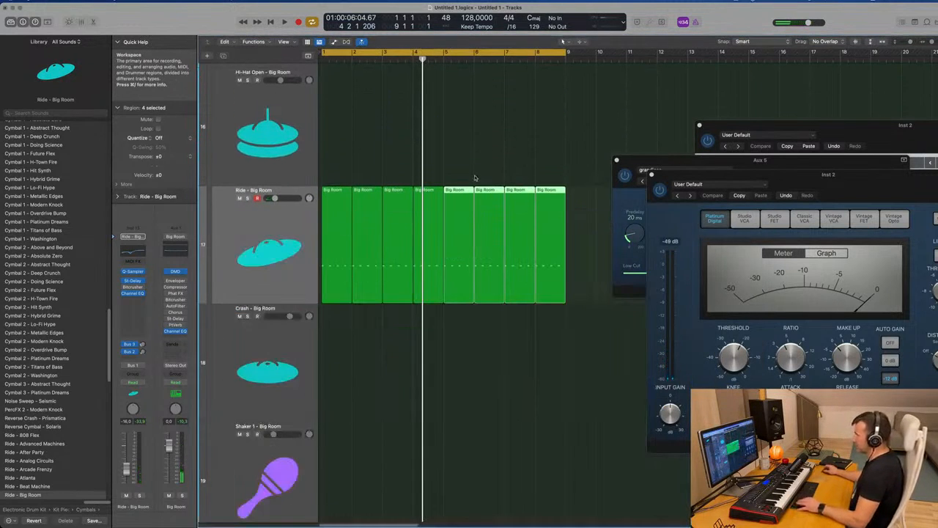
scroll(457, 189, up, 5)
key(super+Up)
key(super+Up)
key(super+Up)
key(super+Up)
key(super+Up)
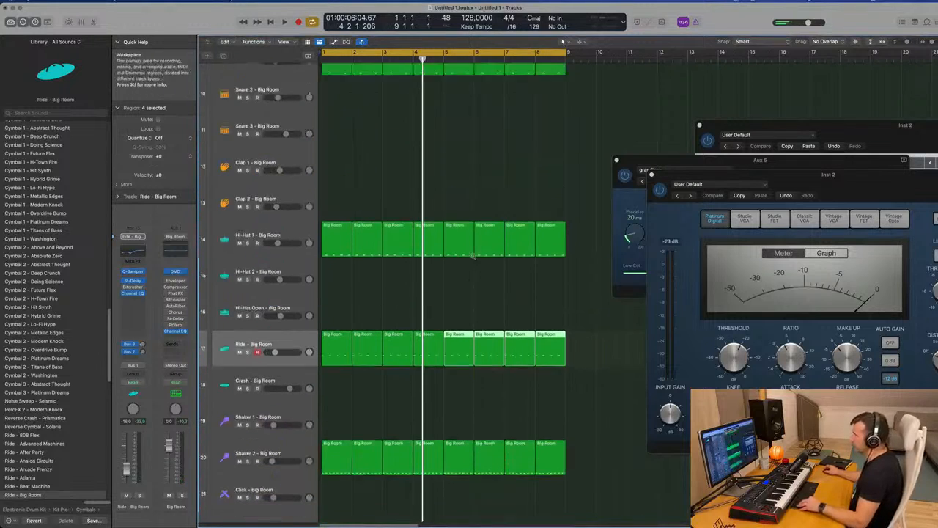
scroll(438, 222, down, 4)
key(space)
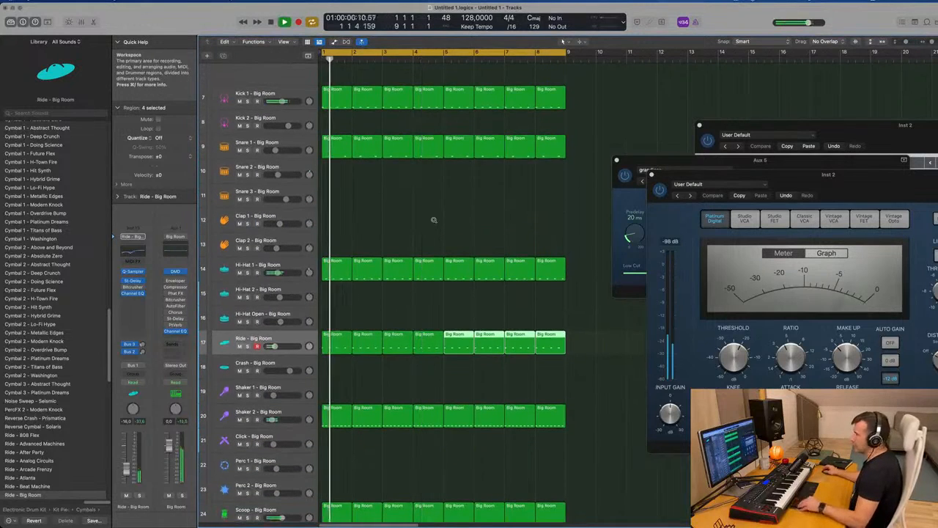
scroll(434, 220, left, 5)
scroll(401, 226, right, 3)
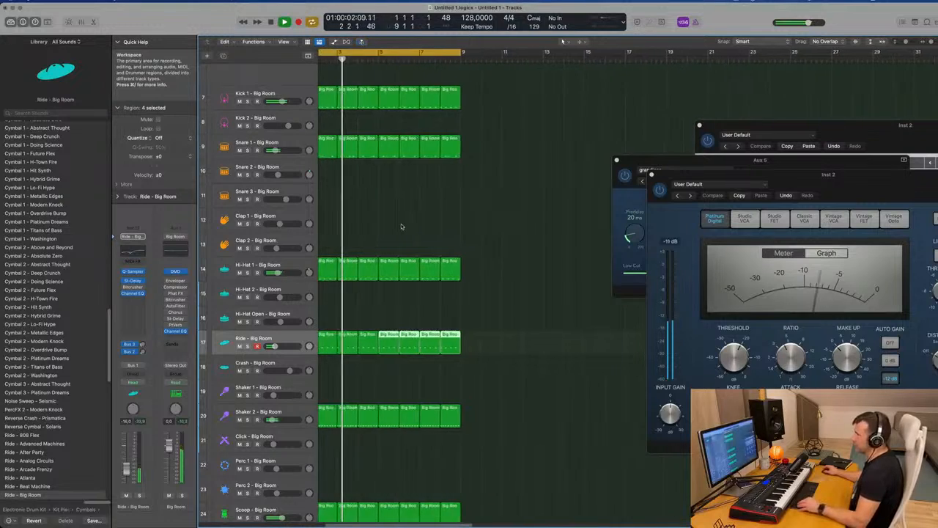
scroll(401, 226, right, 1)
scroll(401, 225, down, 2)
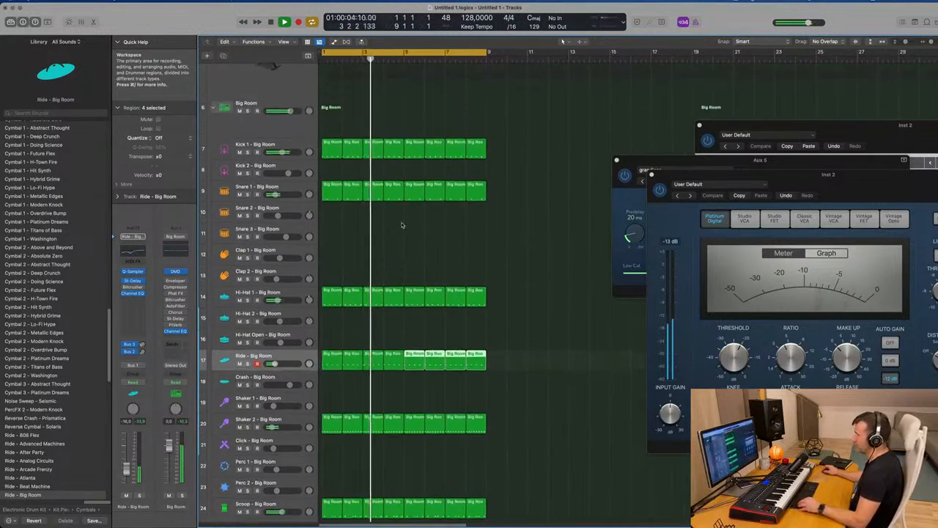
Select all regions in the project, then color and name them by their tracks.
scroll(402, 225, up, 3)
key(super+a)
right_click(437, 203)
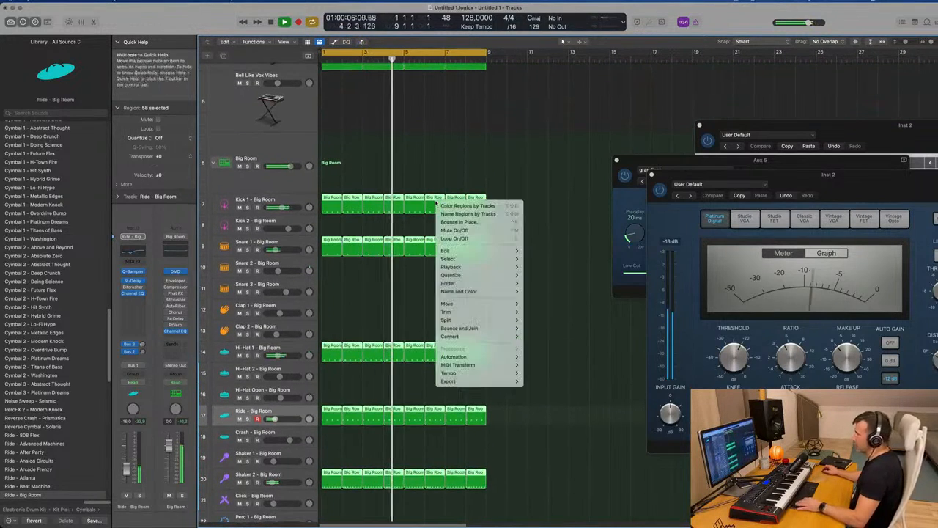
click(449, 206)
right_click(435, 202)
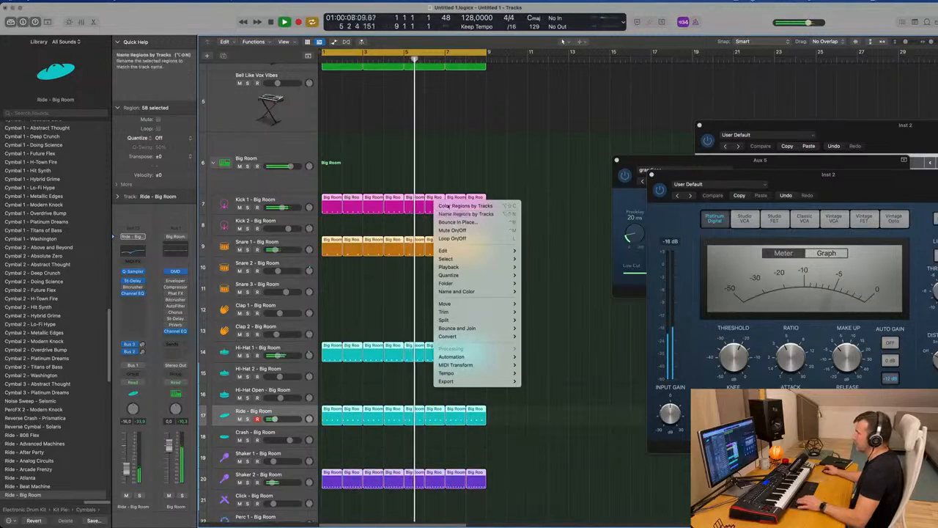
click(466, 213)
Lower the Ride track's volume to about -21.0 dB while playing back the full arrangement.
scroll(406, 220, up, 5)
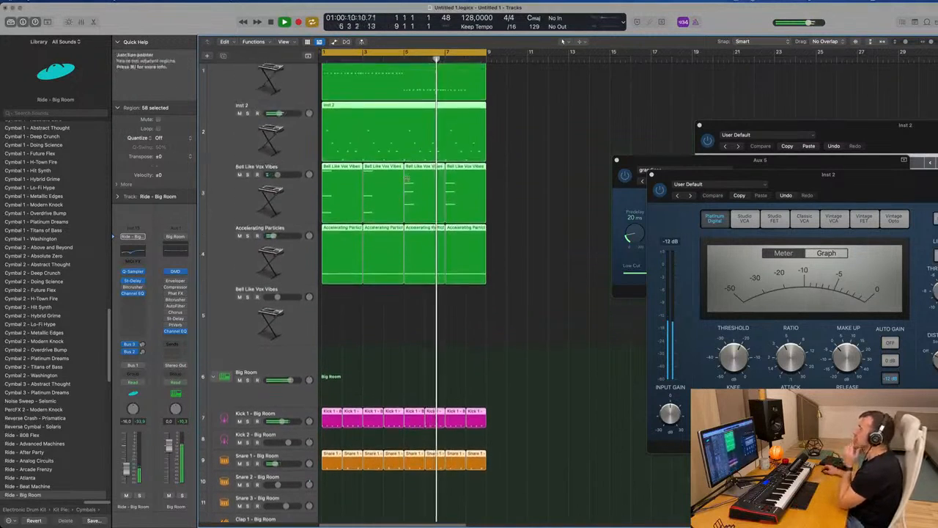
scroll(407, 179, up, 2)
scroll(436, 273, down, 5)
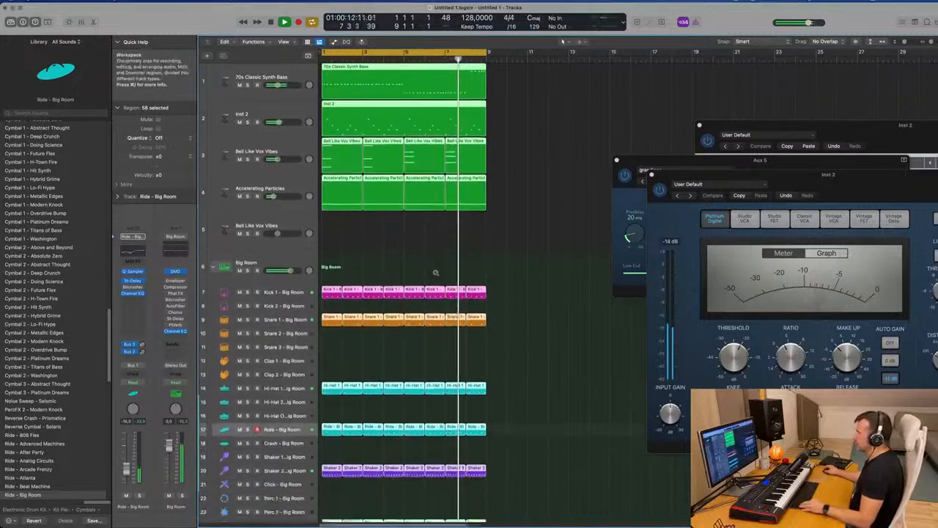
scroll(435, 273, down, 3)
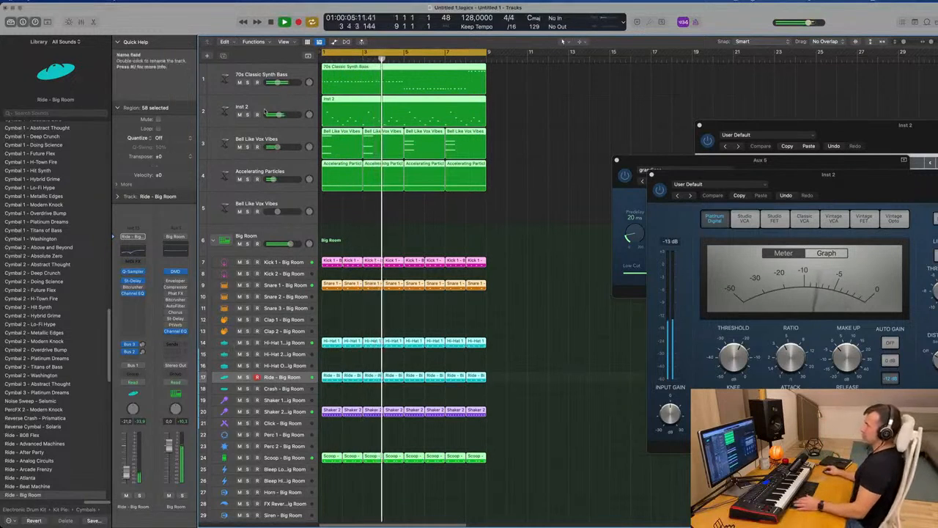
Open Alchemy on the empty Bell Like Vox Vibes track and load the Angel Pad preset from the Pads category.
click(300, 174)
click(300, 203)
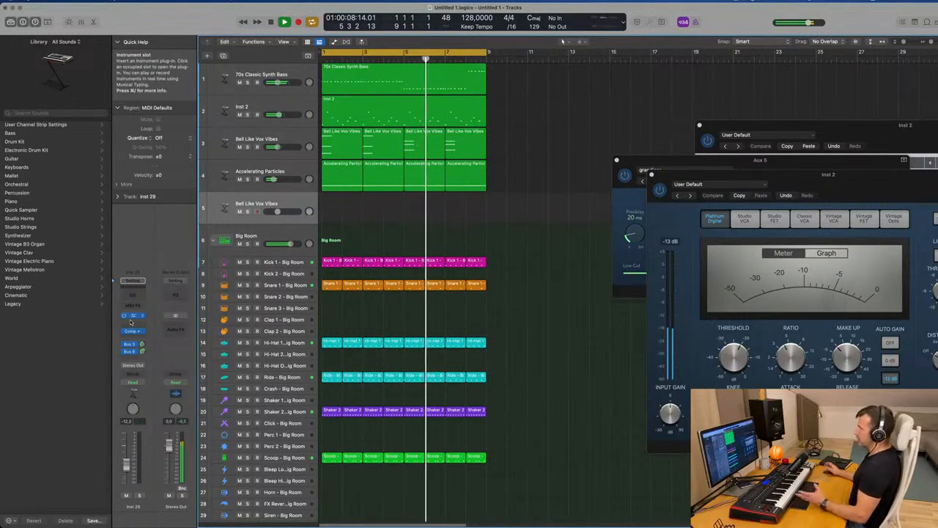
click(131, 317)
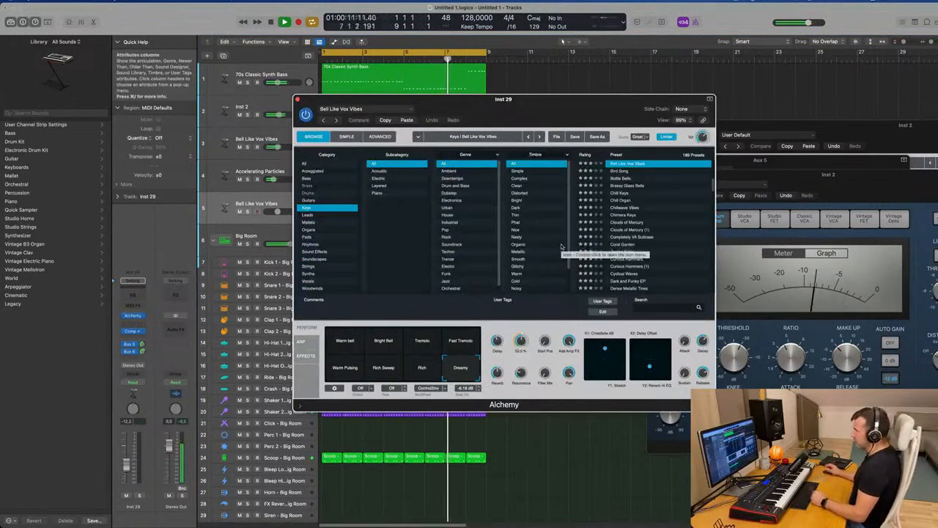
click(309, 237)
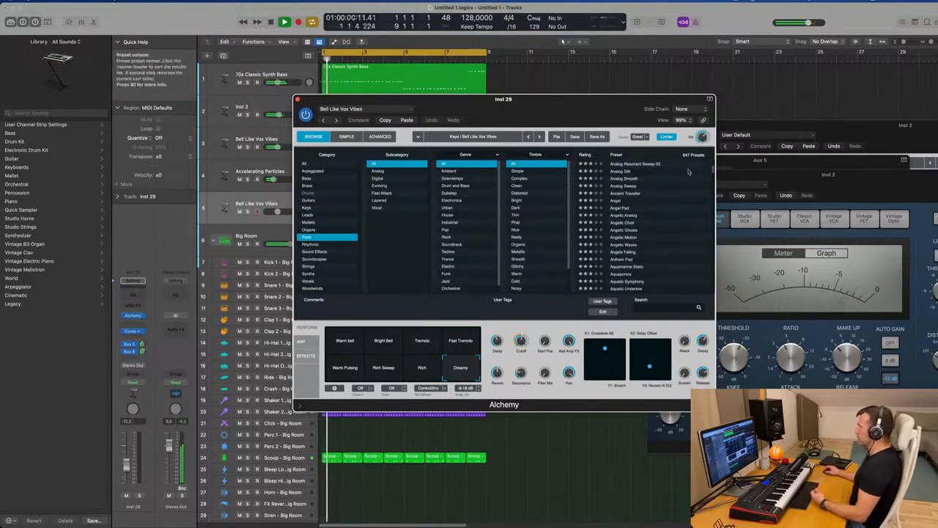
click(620, 210)
drag(583, 109, 780, 96)
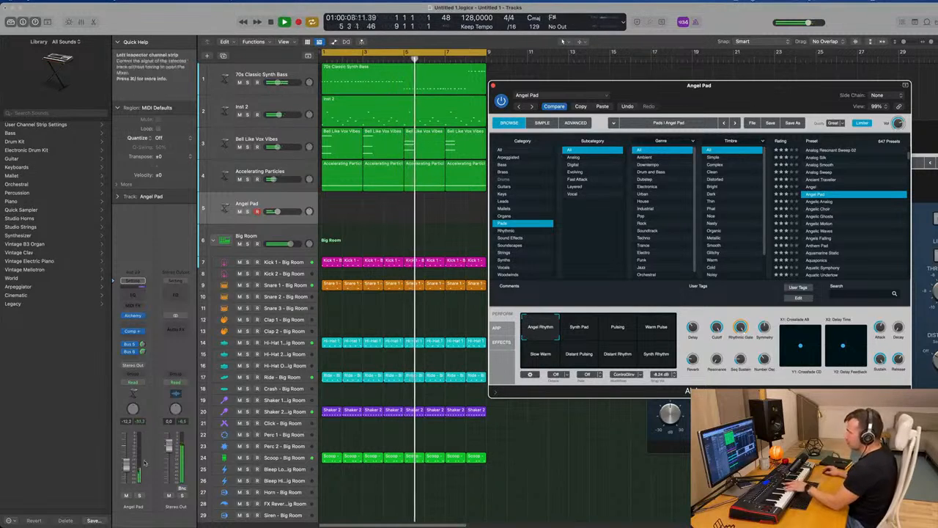
Raise the Angel Pad track's volume slightly and reposition the Alchemy window over the arrangement.
click(273, 204)
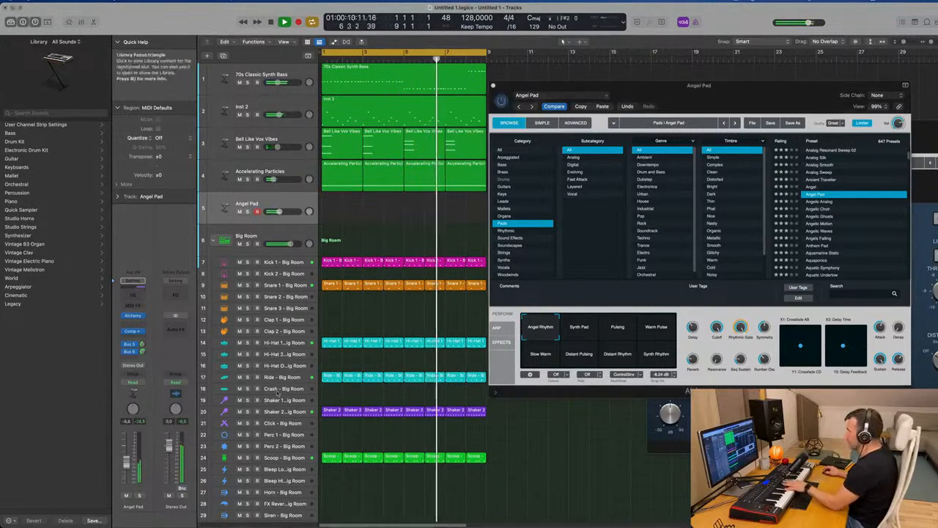
drag(749, 95, 628, 98)
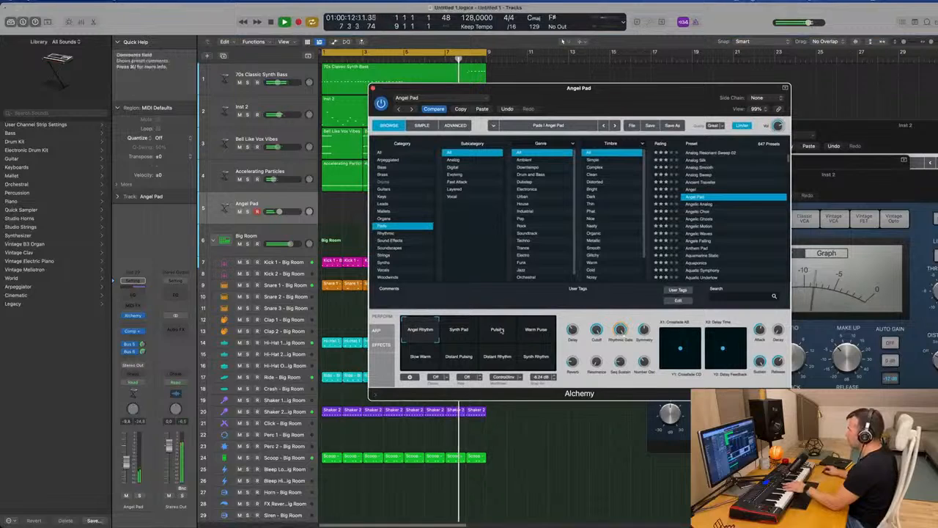
Audition Angel Pad's Synth Pad, Pulsing and Warm Pulse snapshots during playback, raising the track volume to about -2.1 dB.
click(457, 331)
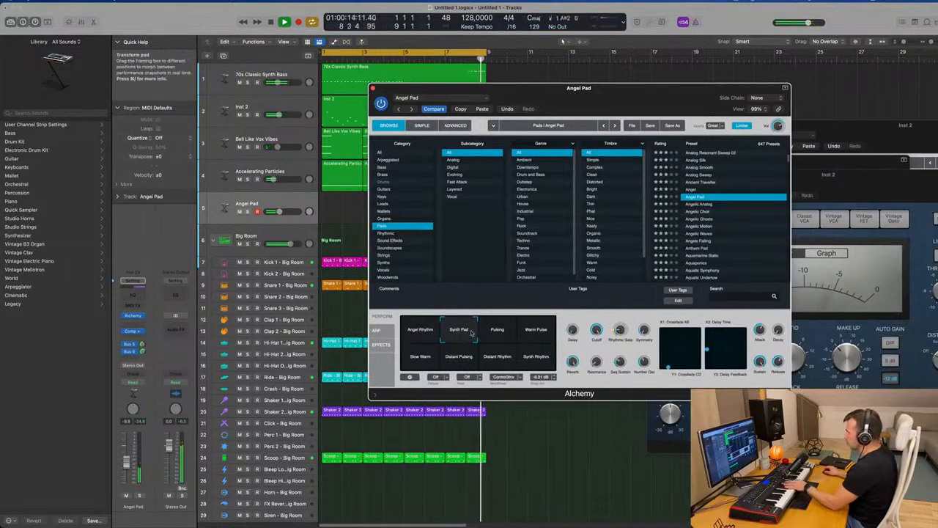
click(496, 332)
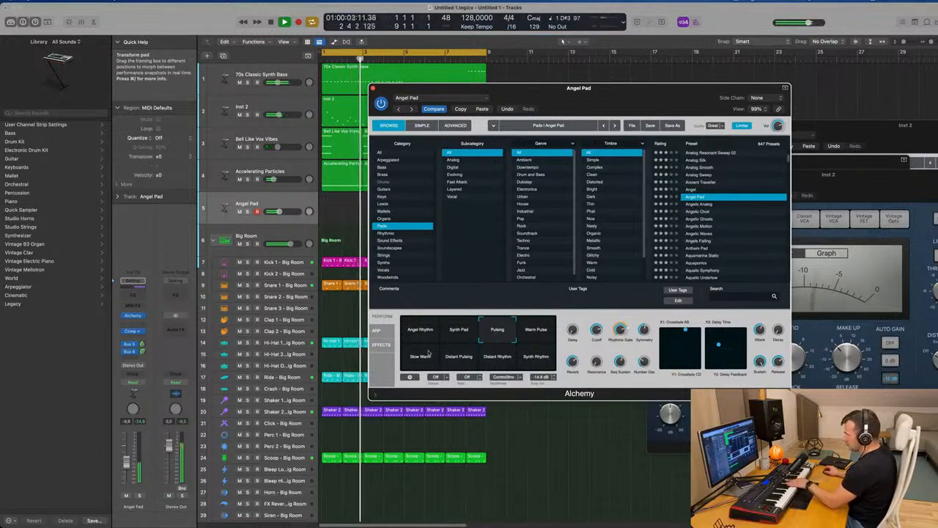
mouse_move(143, 352)
mouse_down()
mouse_move(144, 371)
mouse_move(143, 354)
mouse_up()
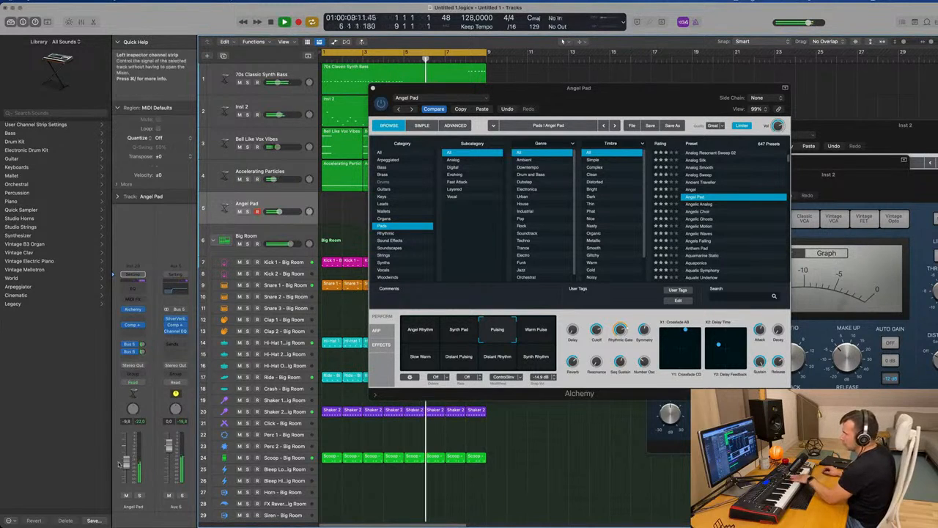
click(527, 335)
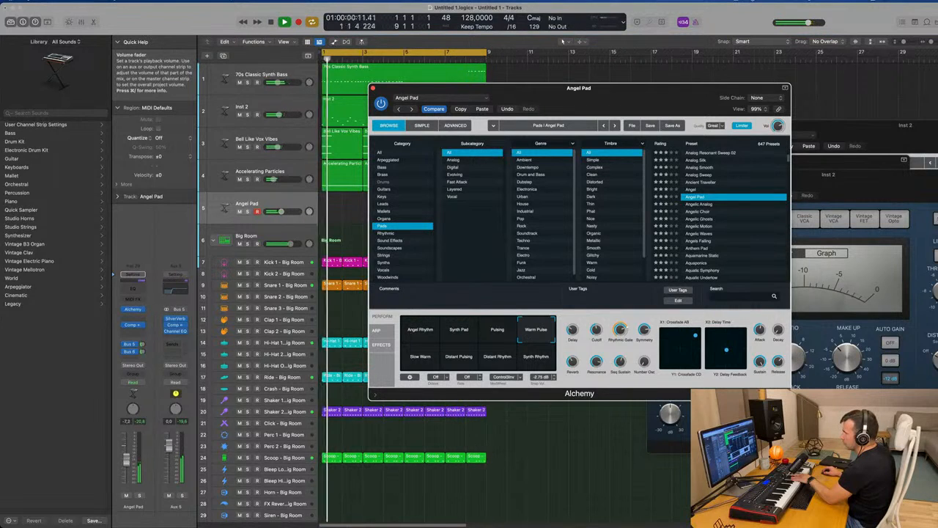
drag(127, 461, 127, 449)
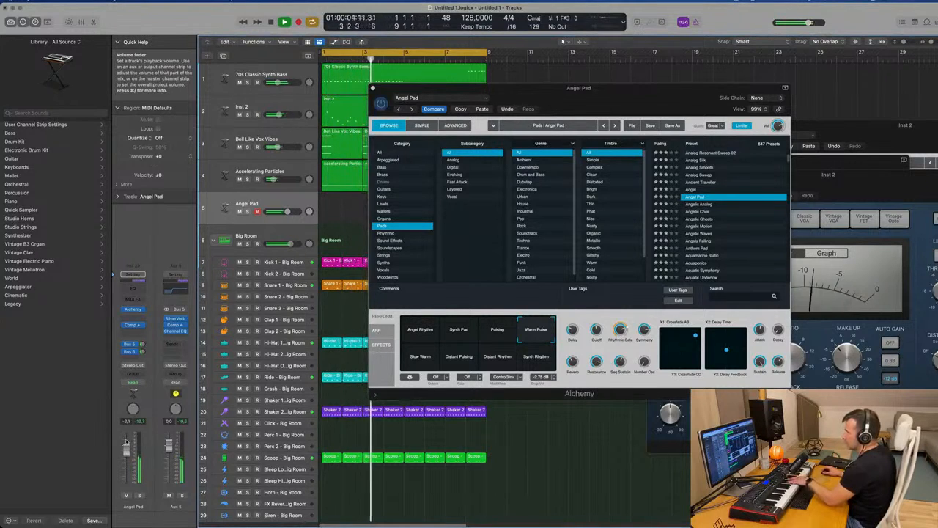
Audition the Slow Warm, Distant Pulsing, Distant Rhythm and Synth Rhythm snapshots, then lower the Angel Pad track to about -10 dB.
click(421, 357)
click(462, 359)
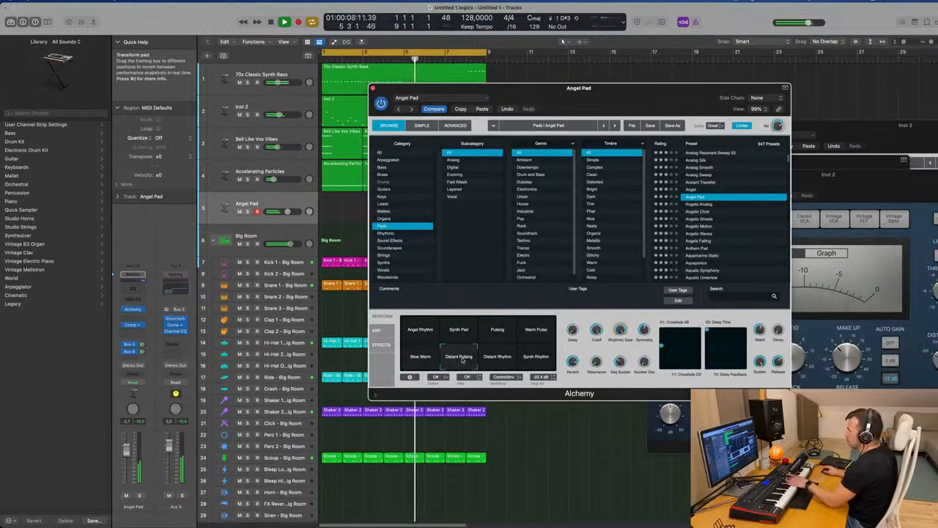
click(497, 357)
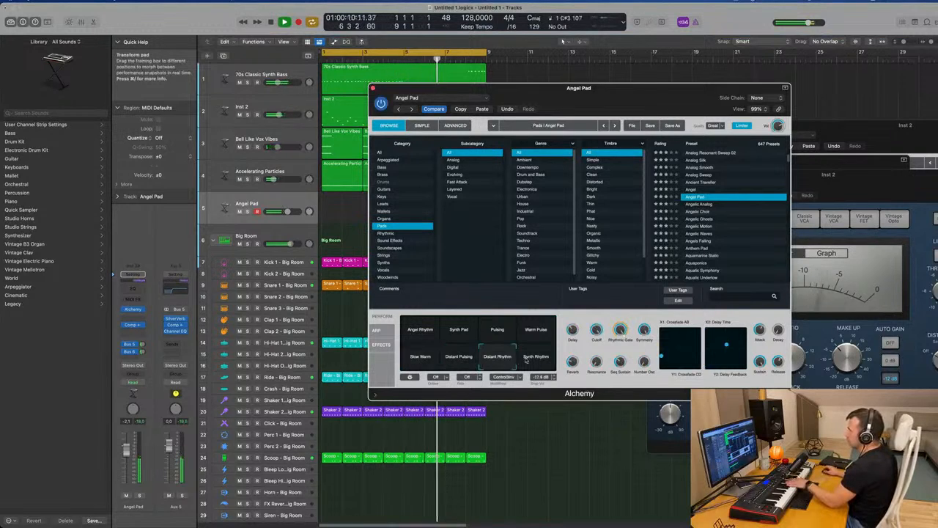
click(526, 360)
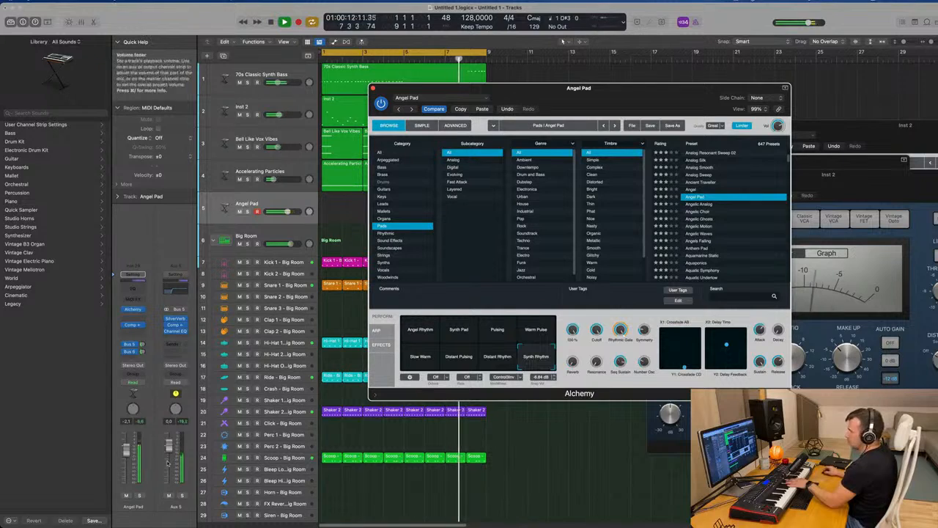
click(127, 464)
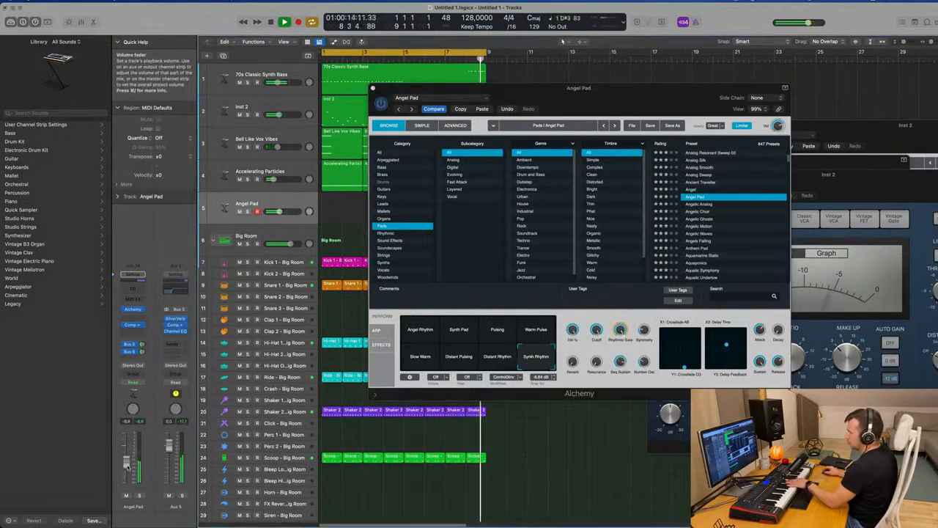
Load the Angelic Analog pad preset and audition its Thin Rhythmic, Bright, Soft, Thick, Thin and Warm Decay snapshots, returning to Warm.
click(707, 206)
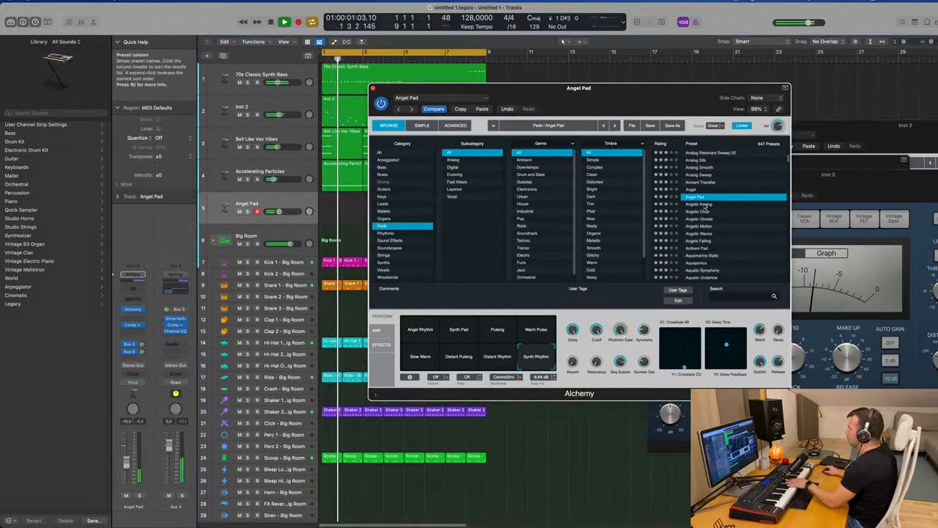
click(705, 205)
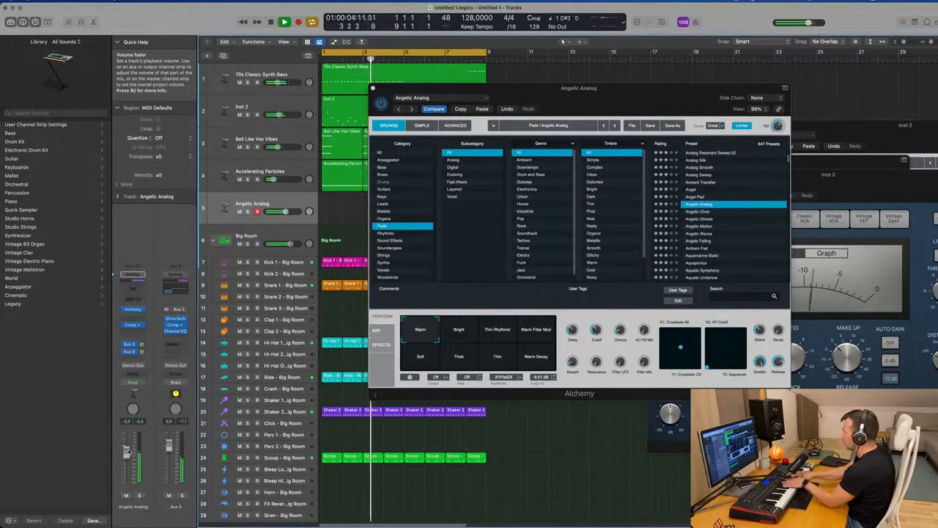
click(497, 329)
click(461, 335)
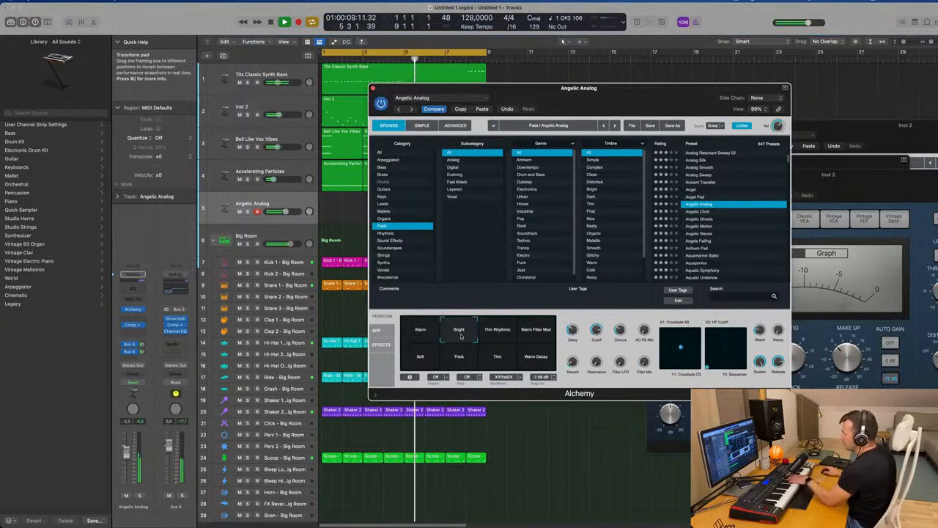
click(431, 356)
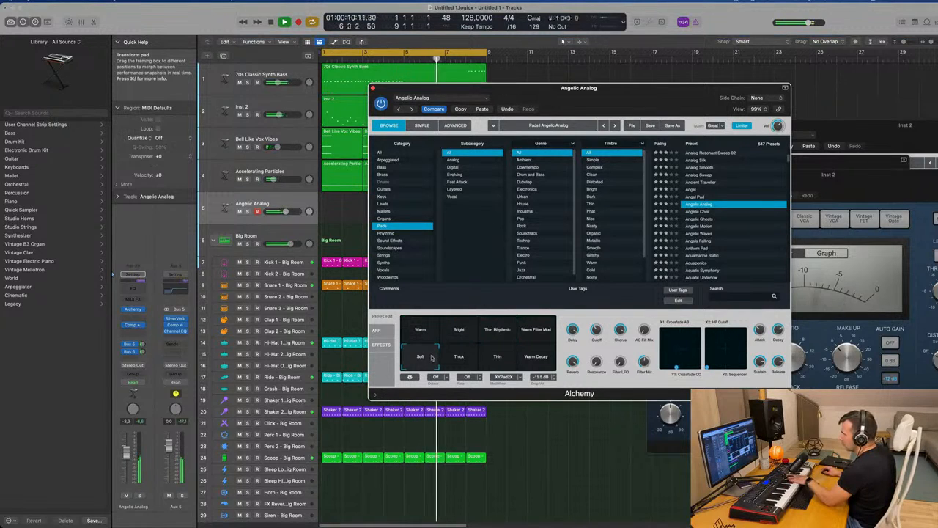
click(459, 357)
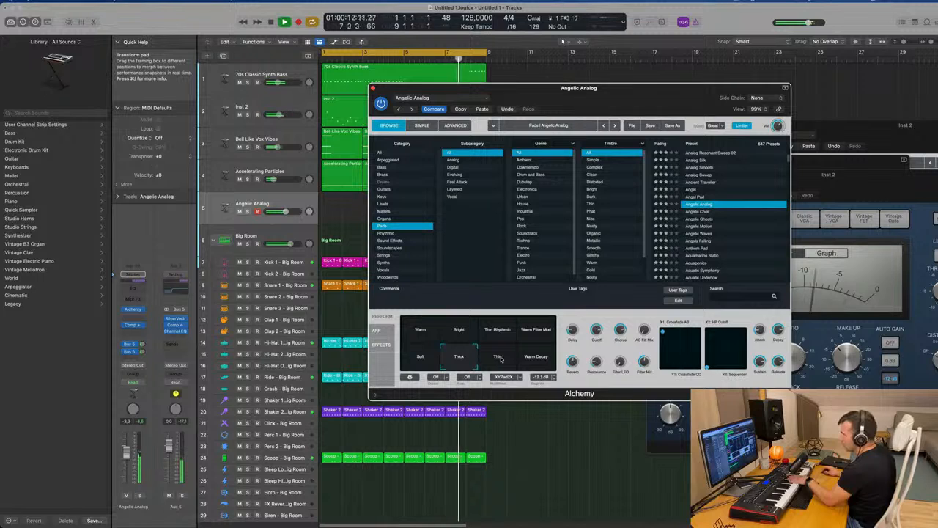
click(501, 359)
click(533, 360)
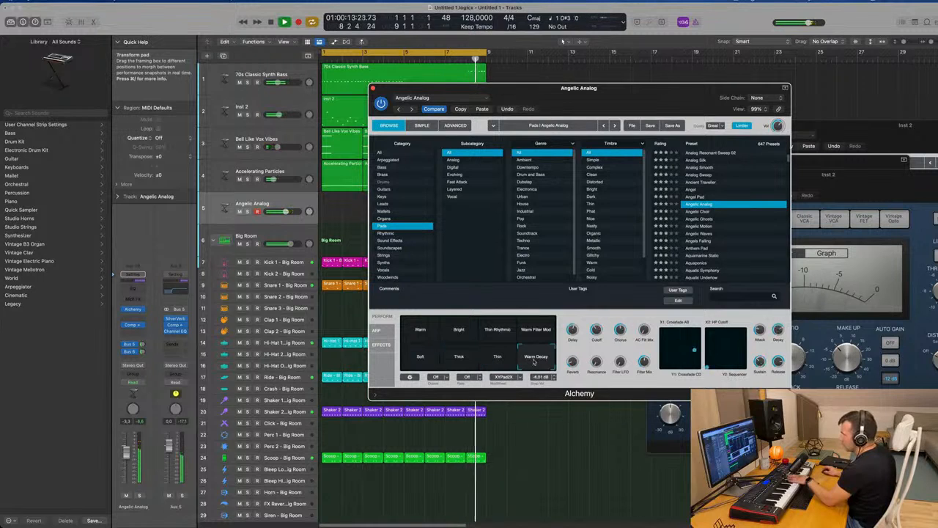
click(412, 331)
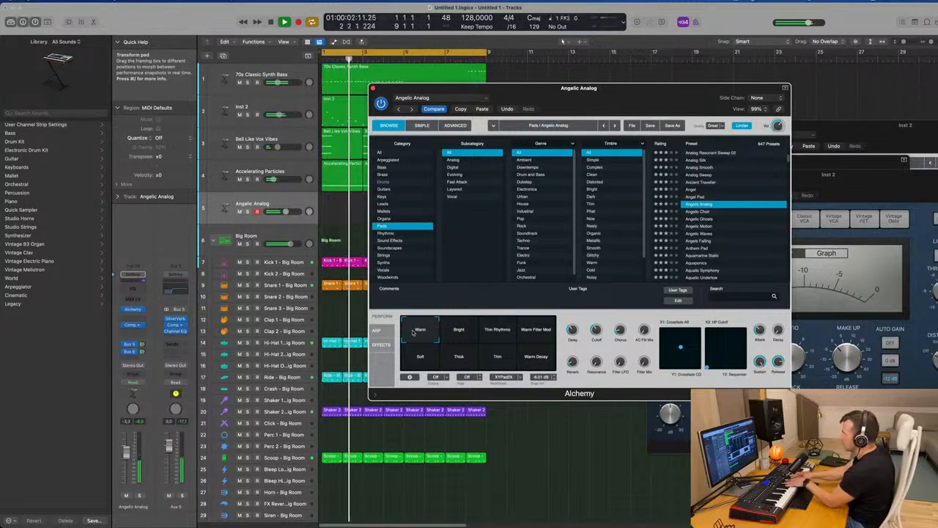
Copy the 70s Classic Synth Bass region onto the Angelic Analog track at bar 1 and open the copy in the Piano Roll.
drag(608, 89, 858, 33)
drag(363, 84, 365, 216)
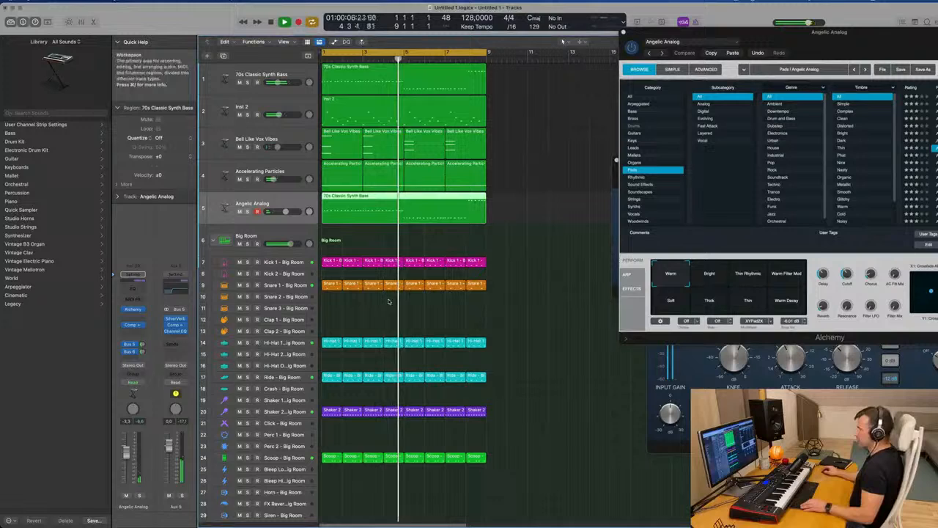
double_click(383, 197)
Transpose all notes of the copied bass region up one octave and play it from the start.
scroll(380, 297, down, 5)
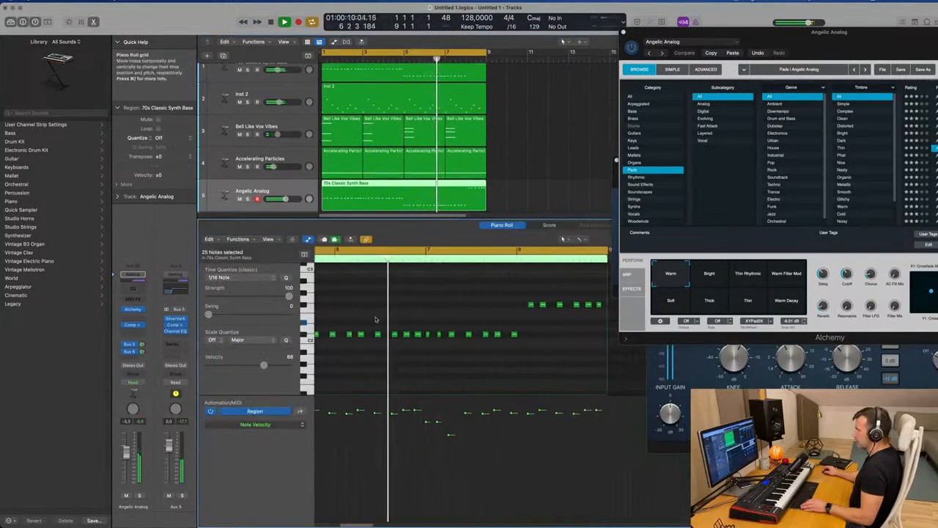
scroll(377, 321, left, 3)
key(space)
scroll(370, 312, left, 5)
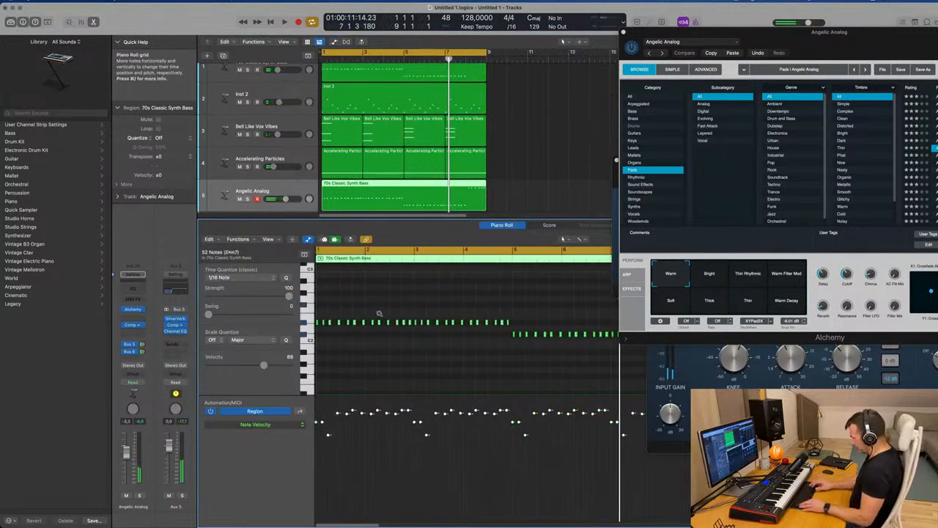
scroll(390, 321, up, 5)
key(space)
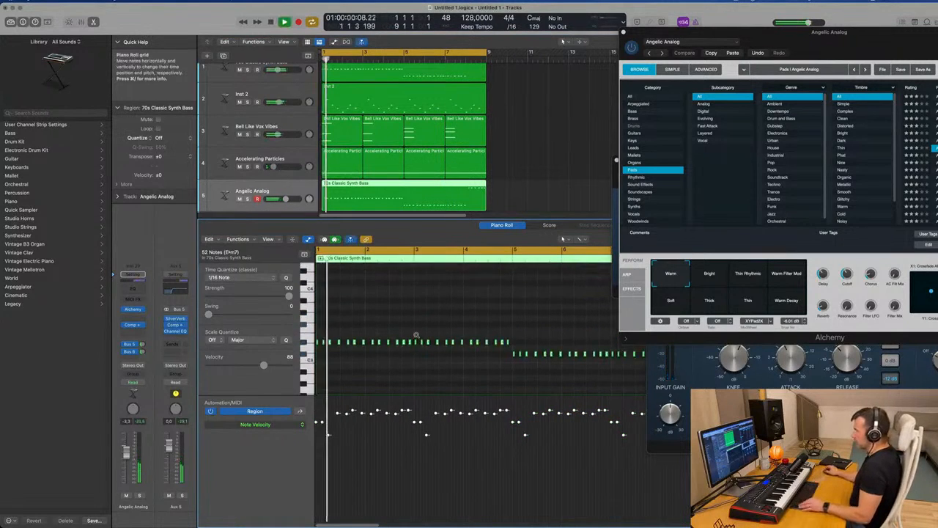
Delete the repeated notes in the copied region's D#3 and C#3 groups, keeping only the first note of each.
scroll(367, 336, down, 3)
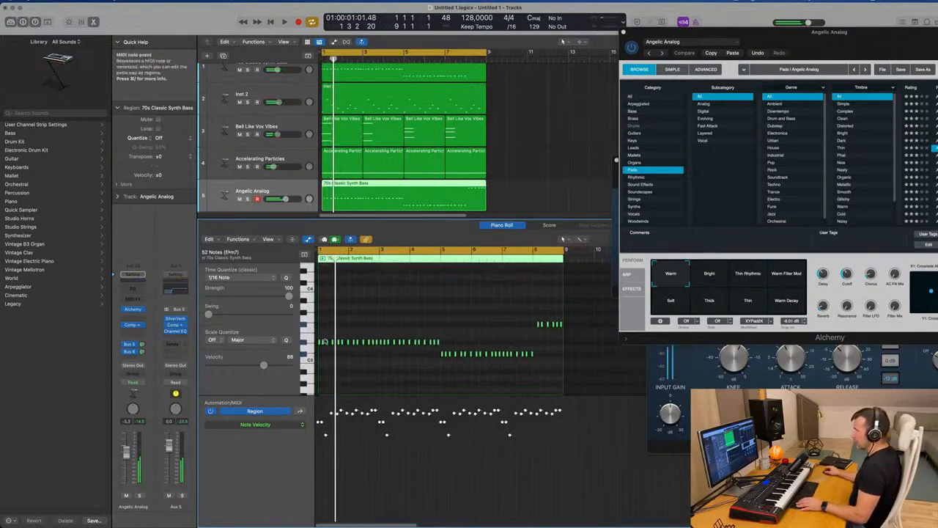
drag(324, 341, 437, 339)
key(super+z)
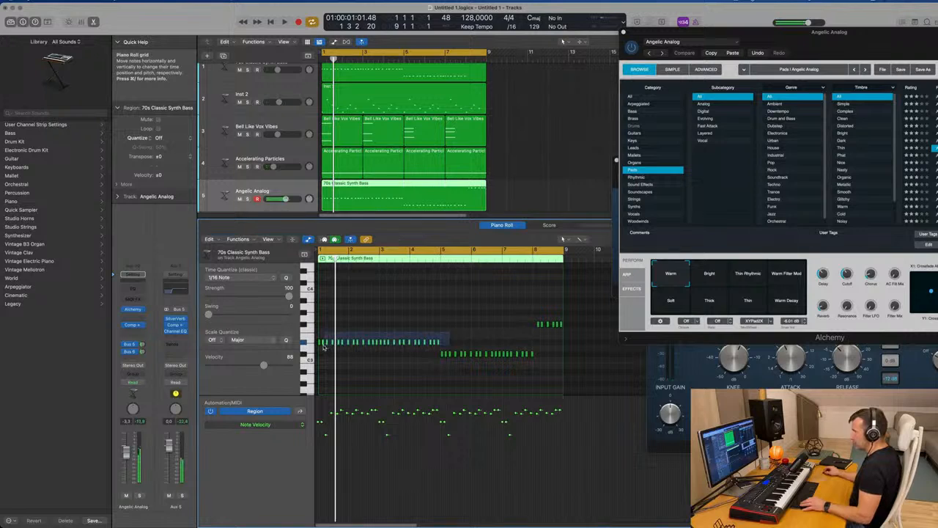
drag(324, 348, 323, 349)
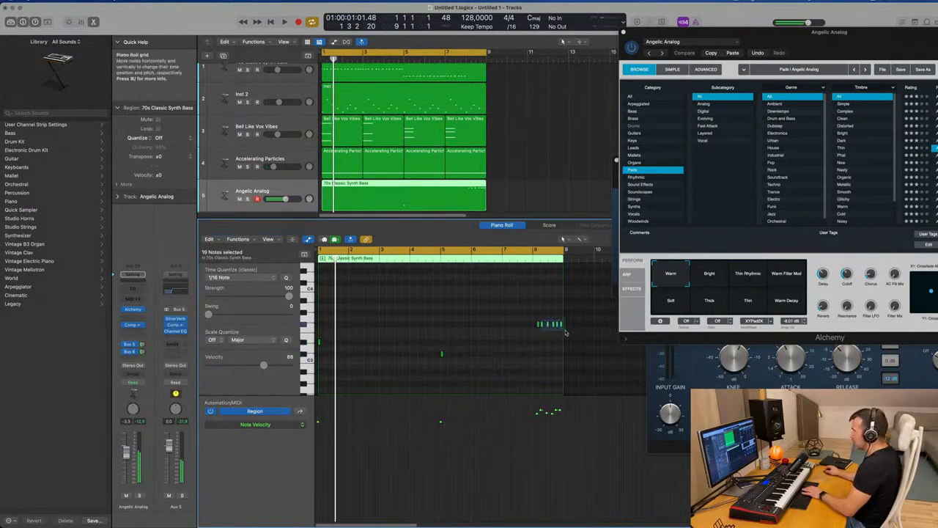
Keep one F#3 note filling bar 8, lengthen D#3 to four bars and C#3 to three bars, and play the loop.
drag(539, 323, 561, 327)
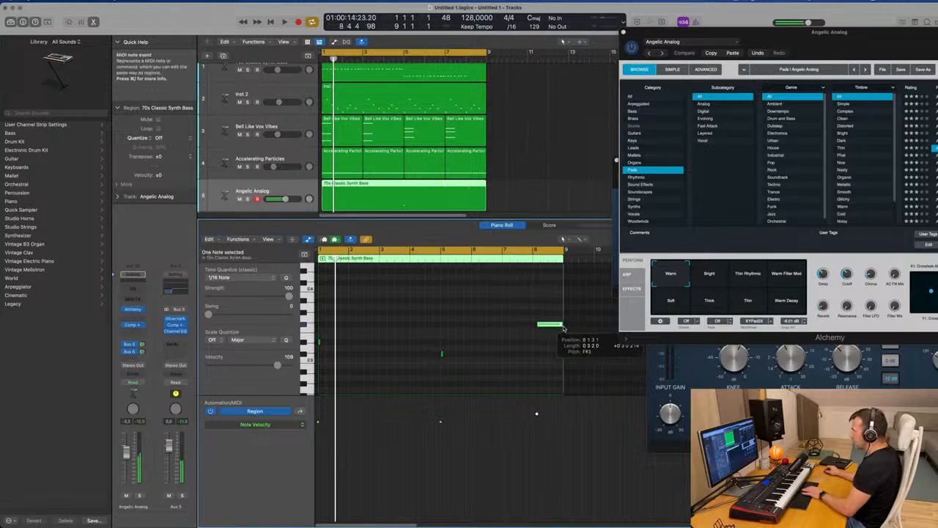
drag(442, 355, 533, 359)
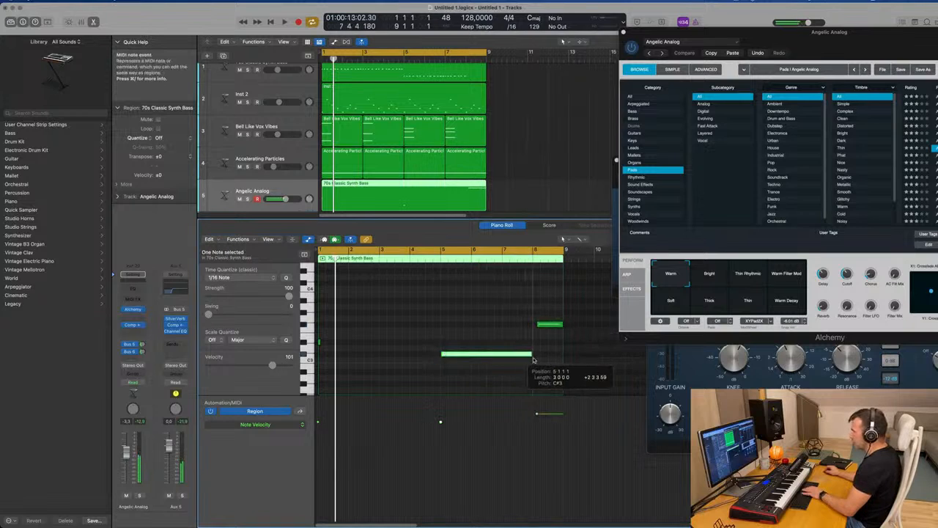
drag(320, 340, 430, 352)
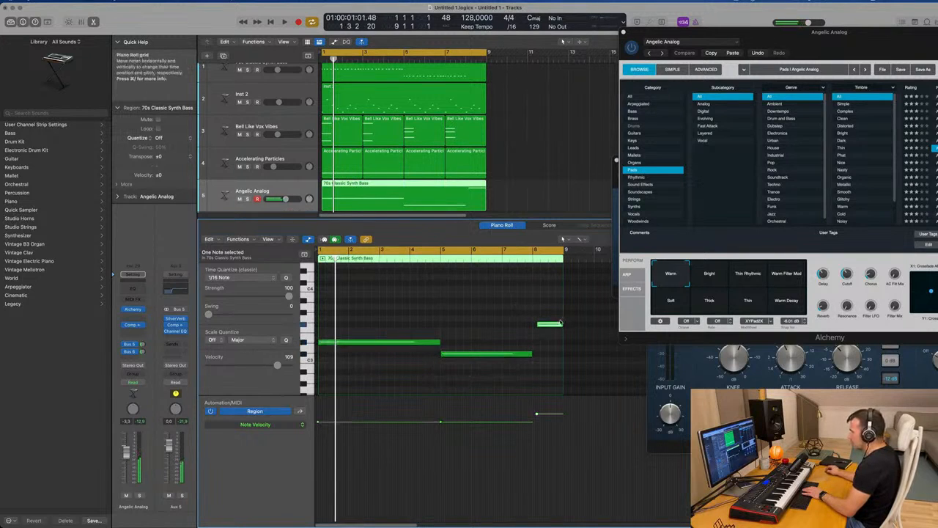
drag(554, 327, 549, 326)
key(space)
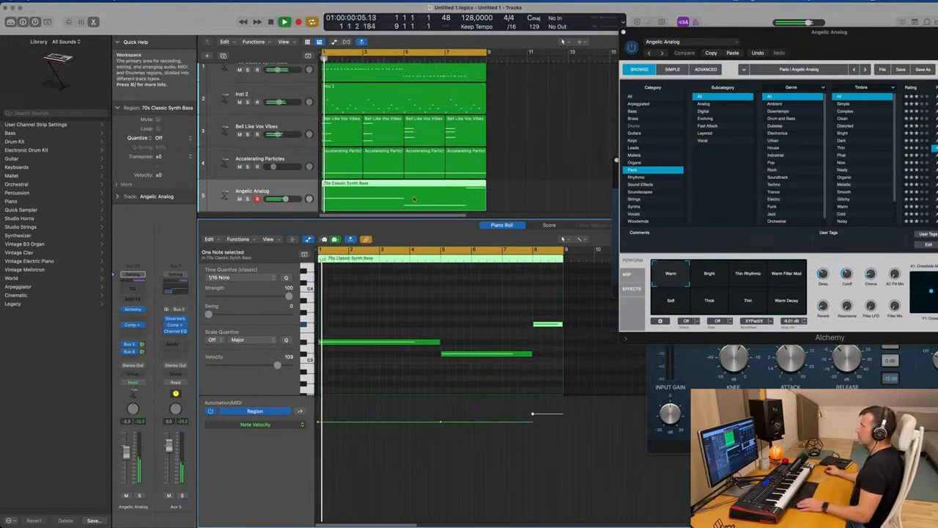
Lower the Angelic Analog track to about -4.3 dB and adjust the preset's Cutoff while the loop plays.
click(242, 192)
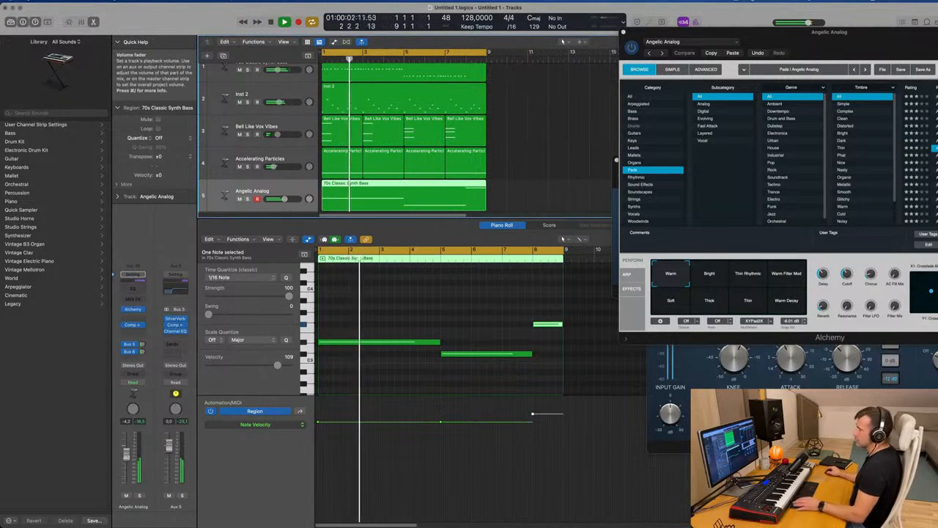
drag(844, 39, 618, 130)
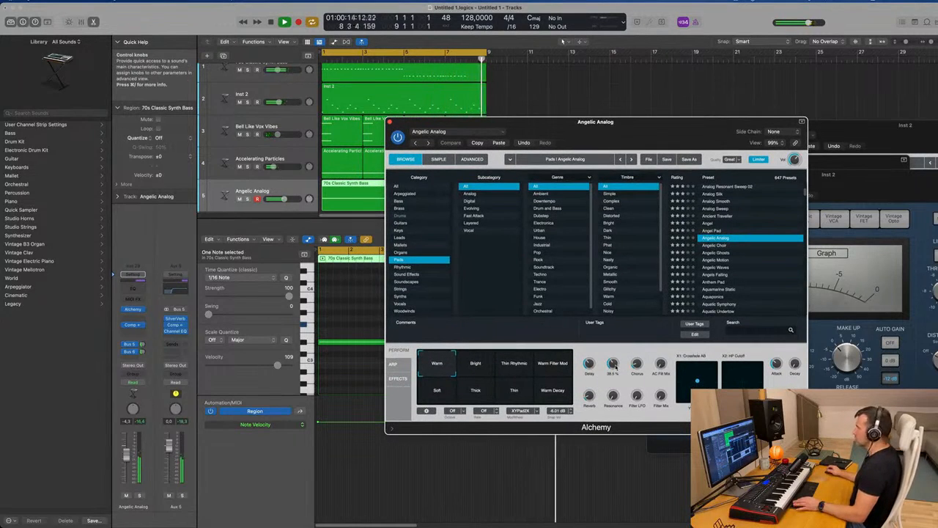
mouse_move(615, 367)
mouse_down()
mouse_move(615, 379)
mouse_move(618, 364)
mouse_up()
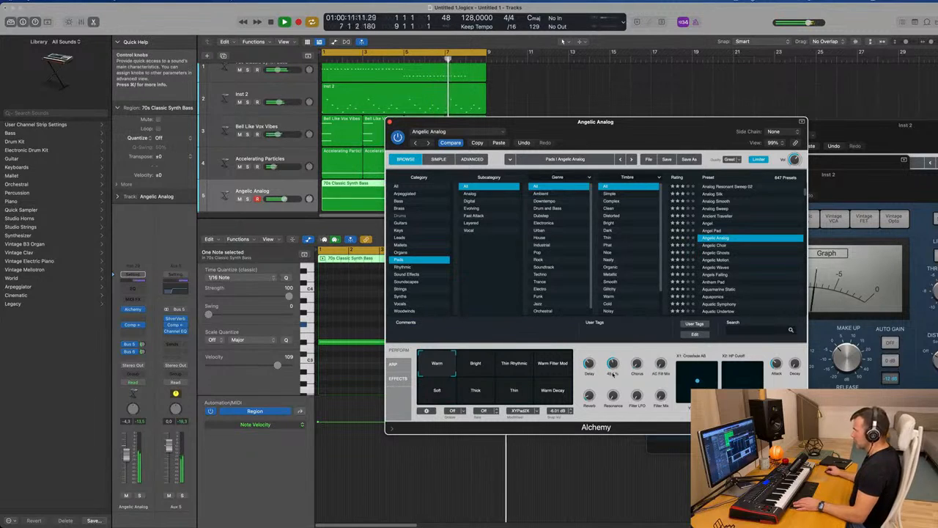
key(Return)
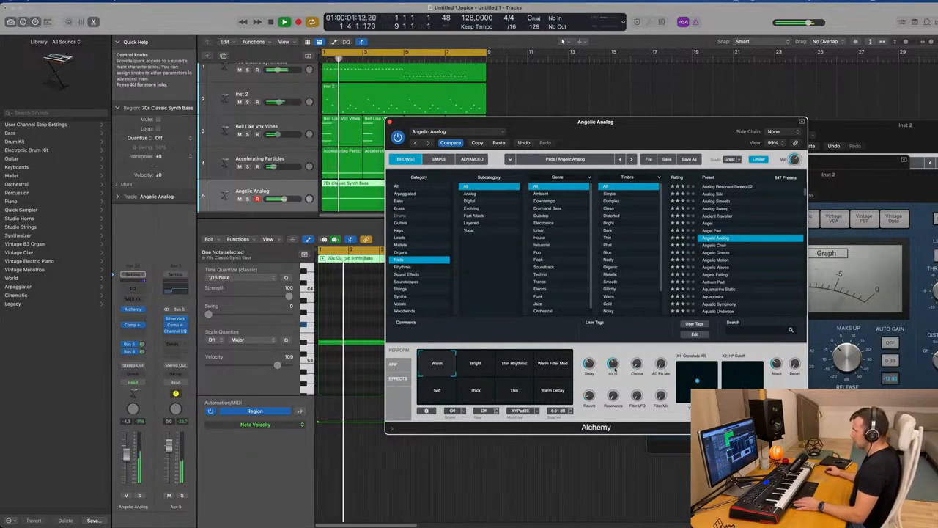
key(Return)
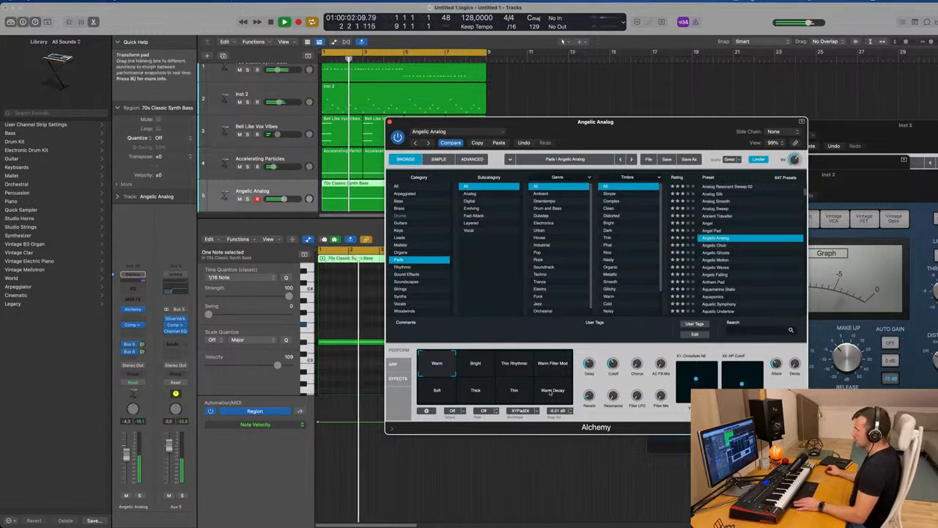
Load the Angelic Choir preset on the pad track and adjust its Bus 5 send and volume, ending at about -9.2 dB.
drag(642, 125, 662, 57)
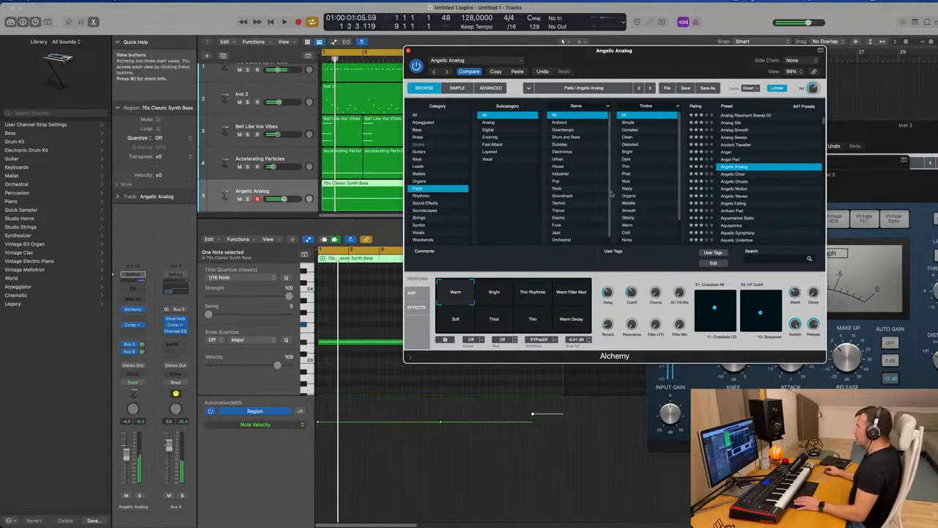
click(737, 175)
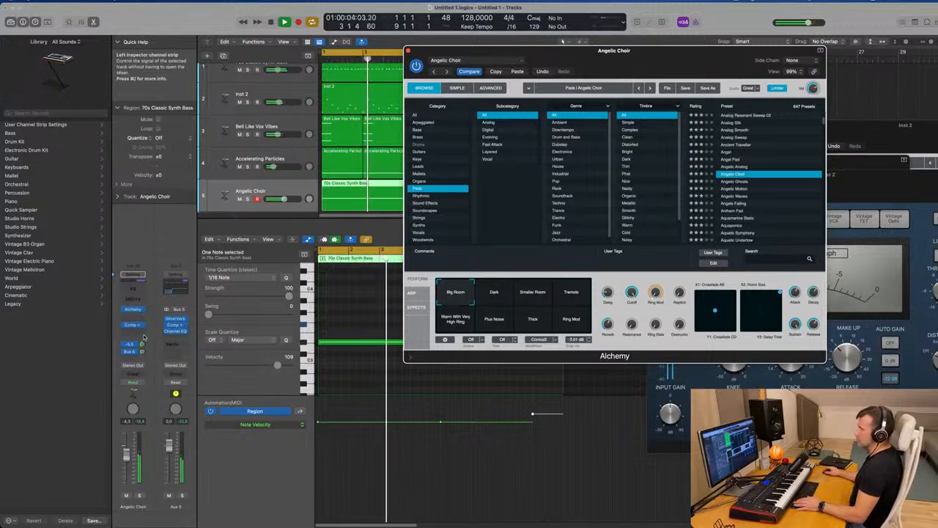
click(143, 342)
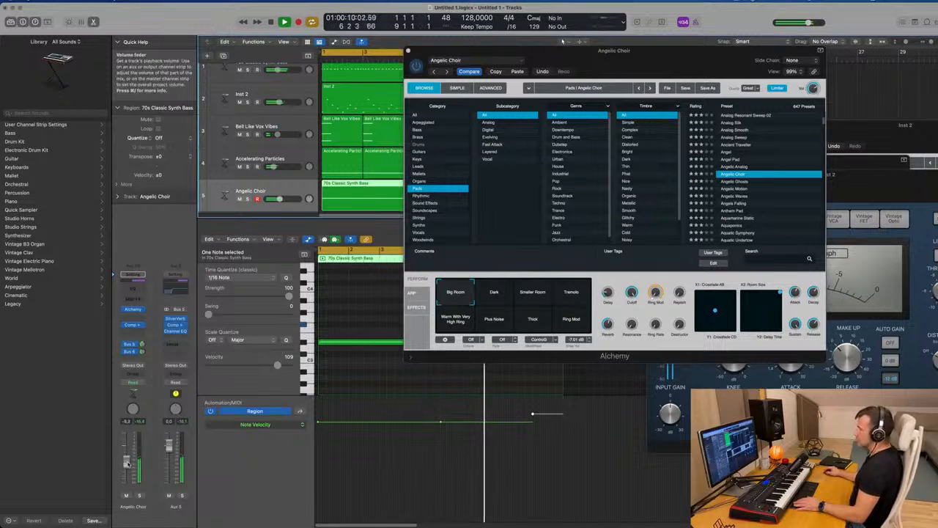
Audition the Dark, Smaller Room, Tremolo and Warm With Very High Ring snapshots of Angelic Choir, adjusting the track volume during playback.
click(494, 294)
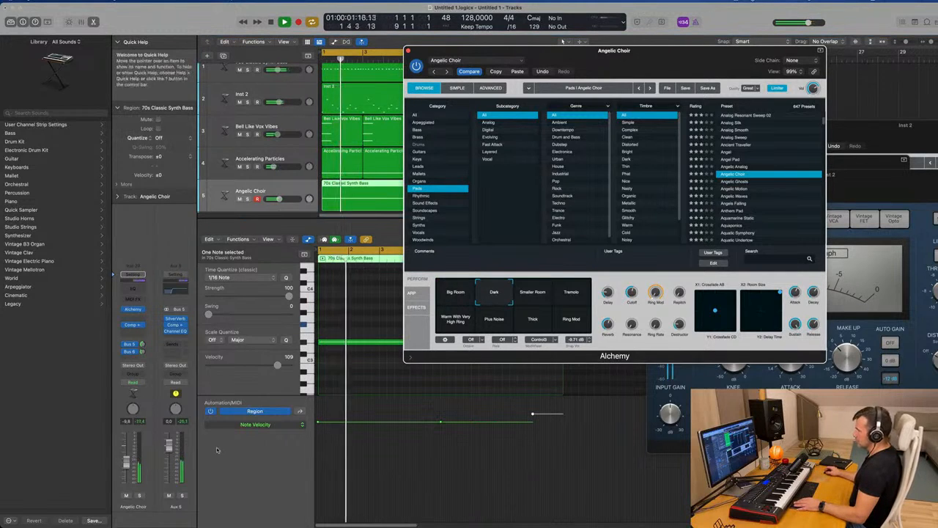
drag(129, 464, 126, 462)
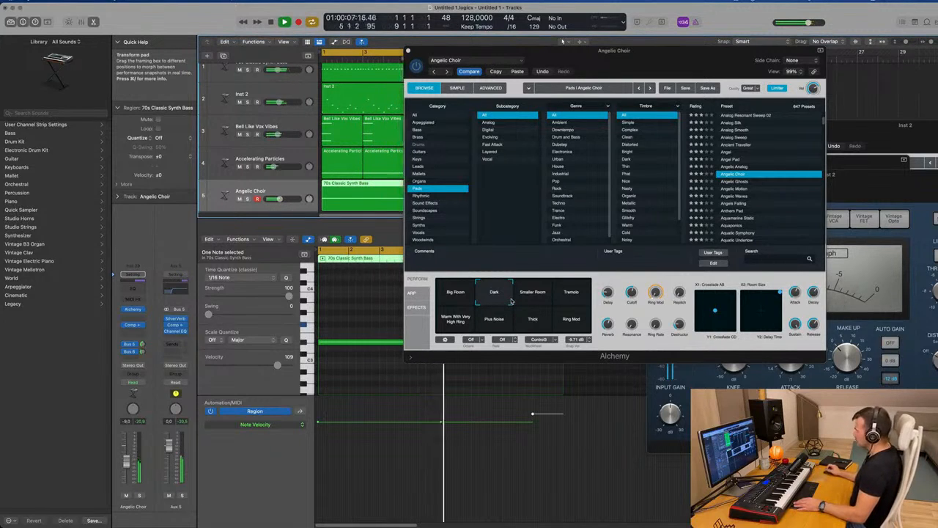
click(541, 296)
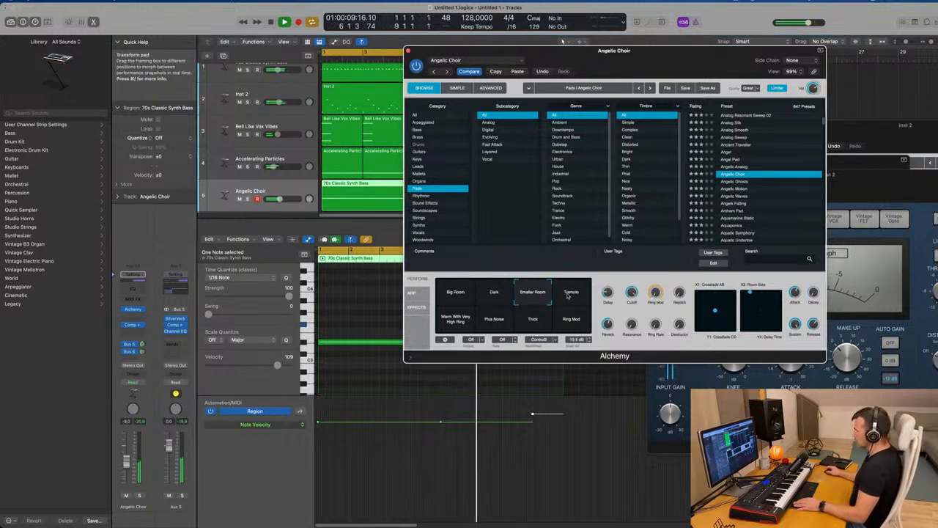
click(573, 293)
click(459, 320)
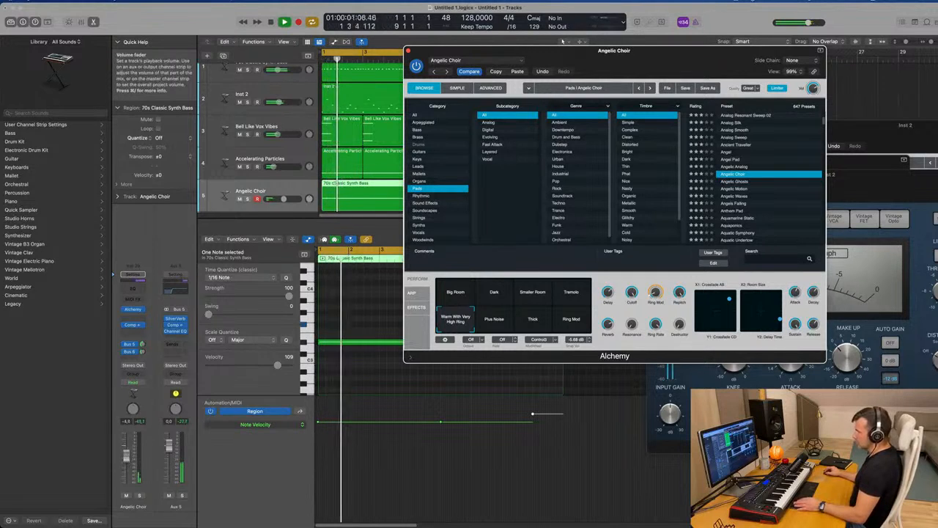
drag(126, 461, 126, 451)
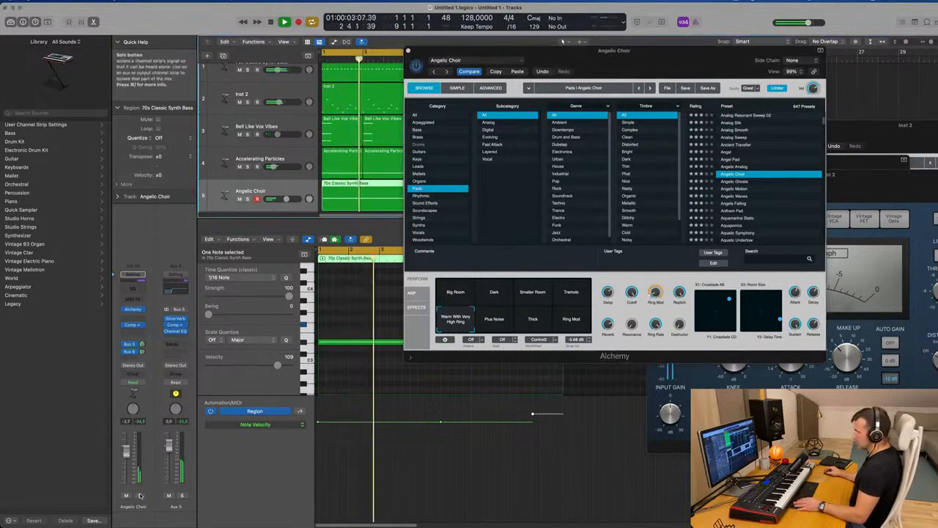
Audition Angelic Choir's Plus Noise and Smaller Room snapshots in the looping mix while rebalancing the track volume.
click(494, 321)
key(space)
key(space)
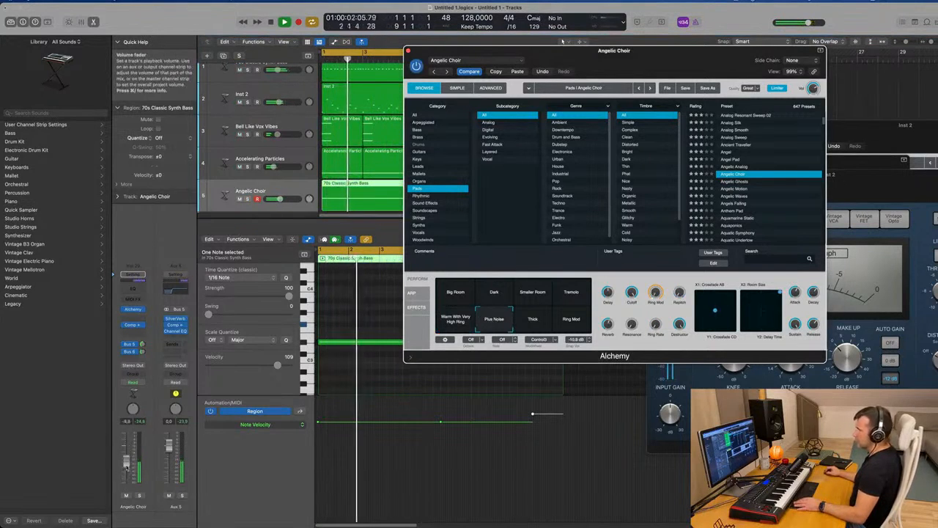
drag(127, 470, 126, 467)
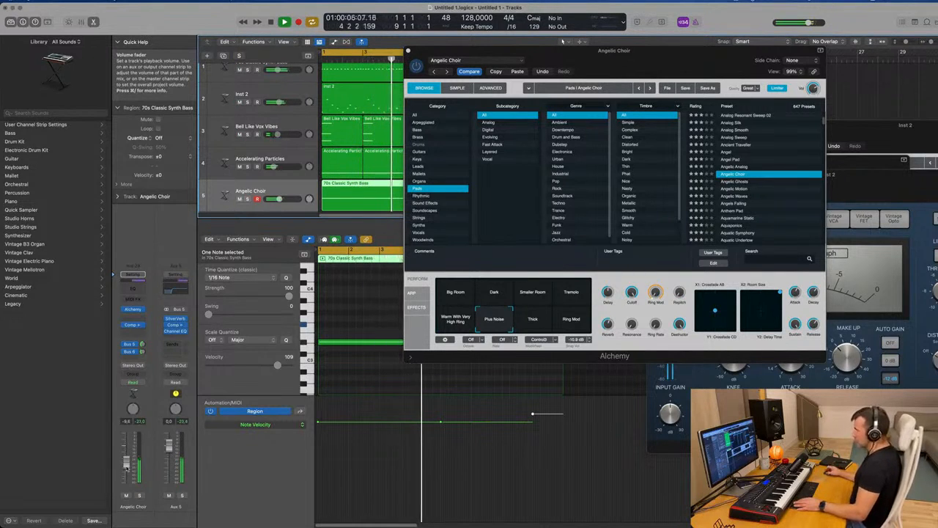
click(533, 319)
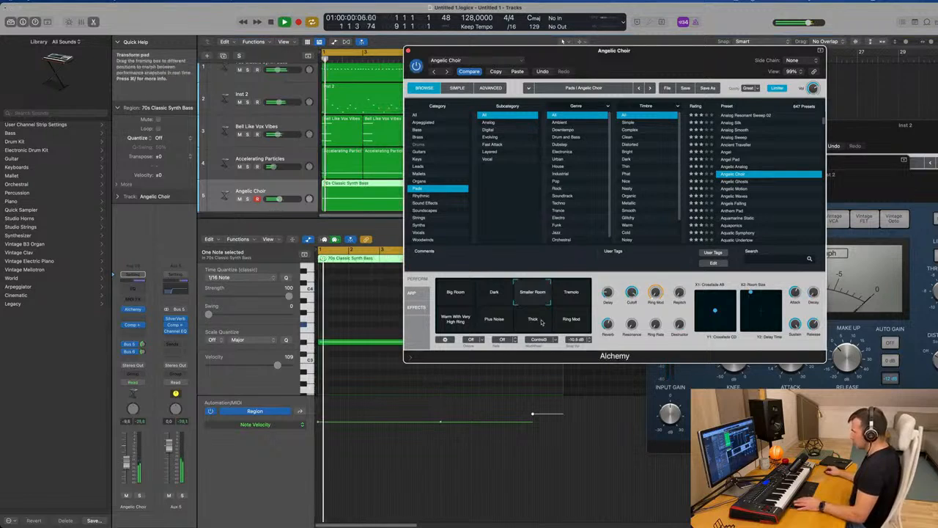
Choose the Dark snapshot, check the Angelic Choir track in solo, and set its volume to about -6.4 dB.
click(495, 293)
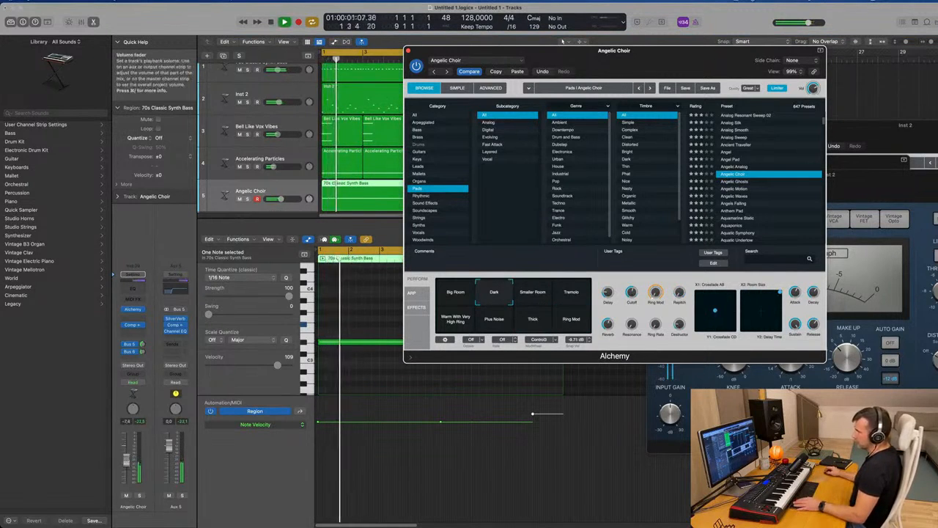
drag(128, 463, 129, 459)
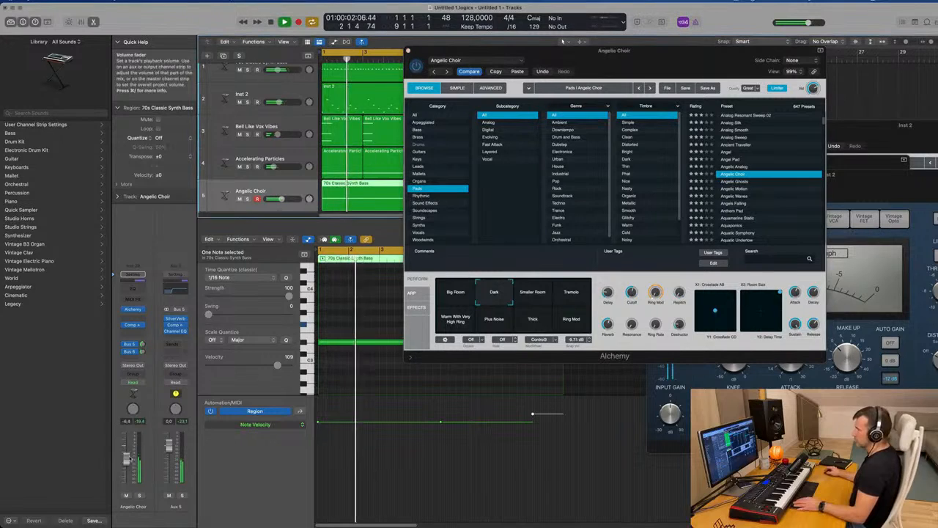
click(140, 495)
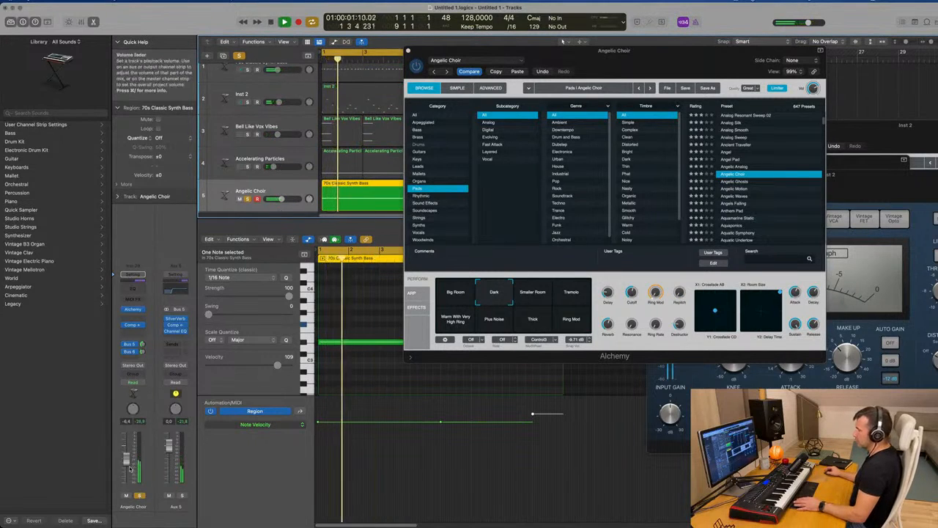
click(140, 496)
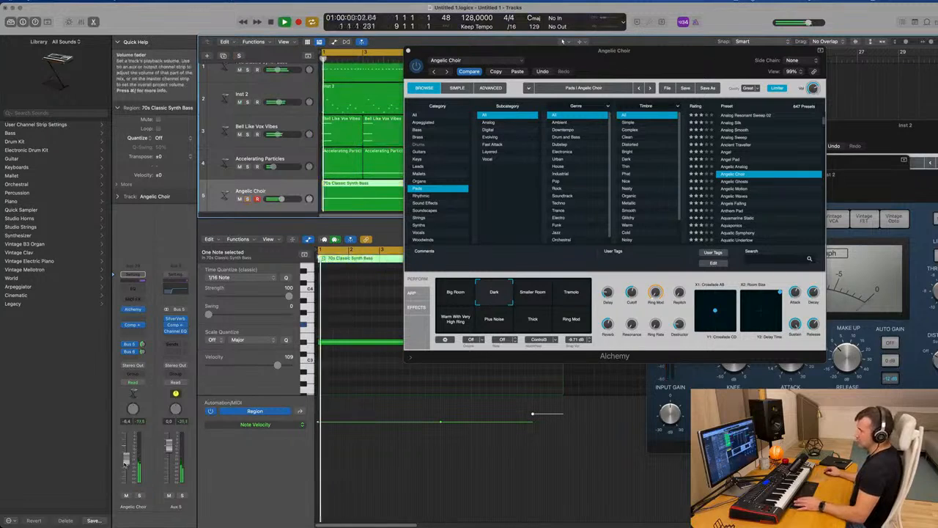
Add a Channel EQ to Angelic Choir with an 18 dB/oct low cut just above 300 Hz, lower the track slightly, and close its plug-in windows.
click(138, 282)
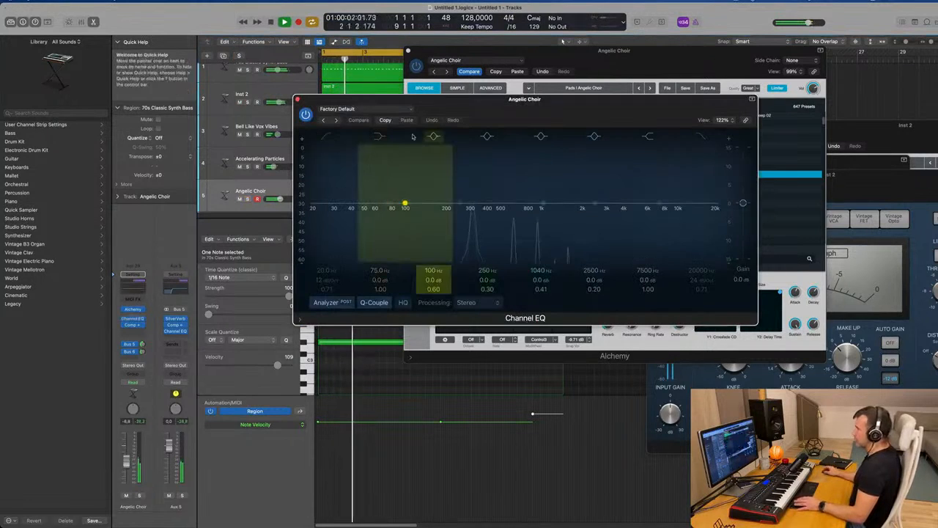
drag(363, 194, 475, 213)
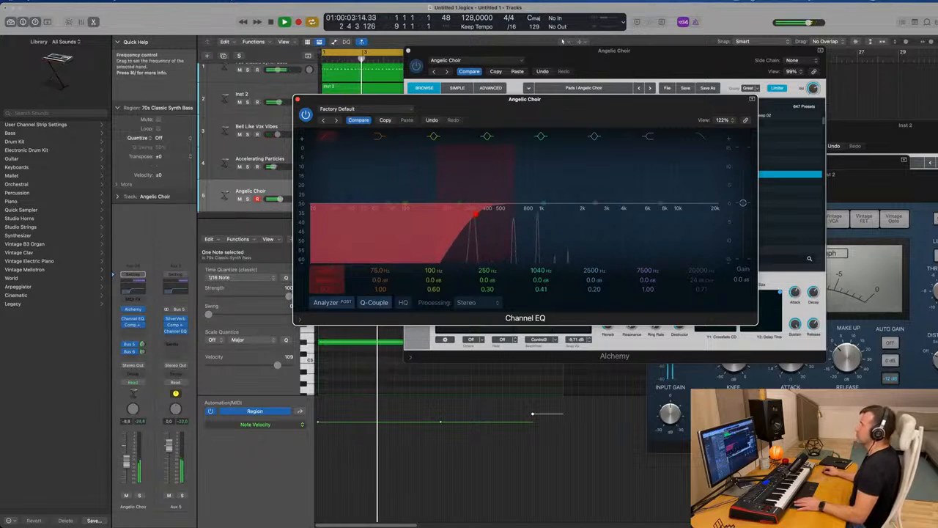
drag(519, 102, 553, 100)
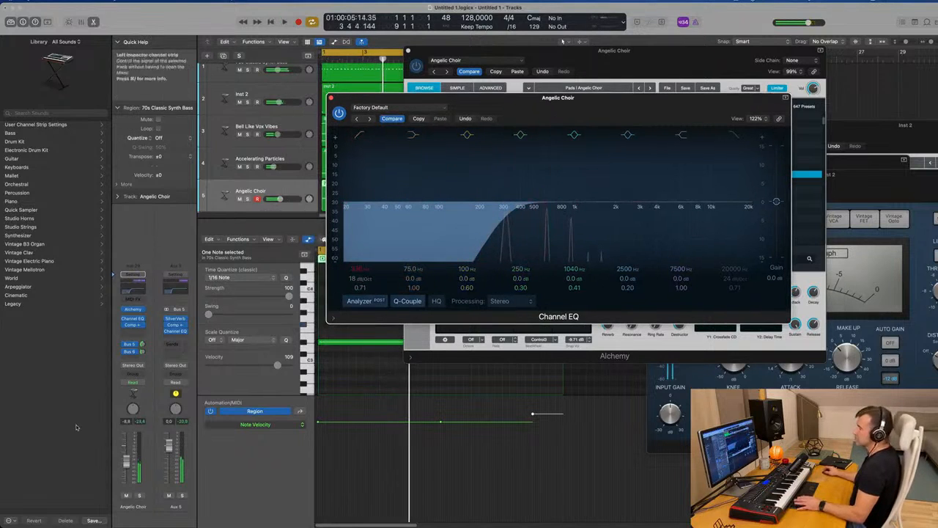
drag(124, 460, 125, 461)
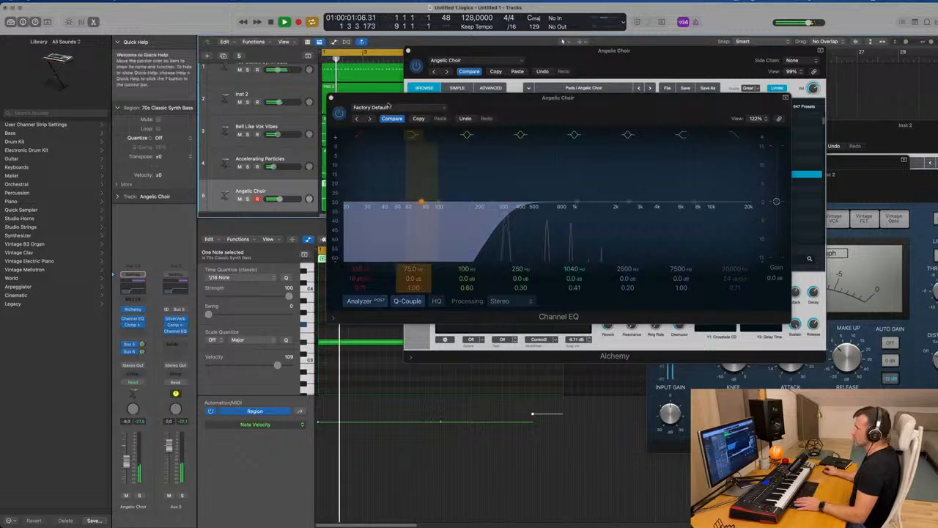
drag(327, 102, 337, 100)
click(338, 96)
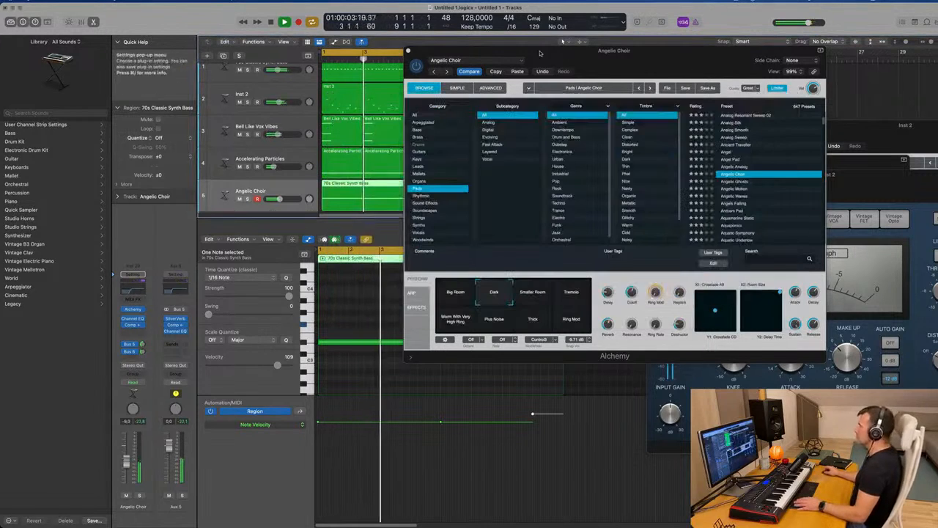
drag(555, 55, 544, 60)
click(398, 56)
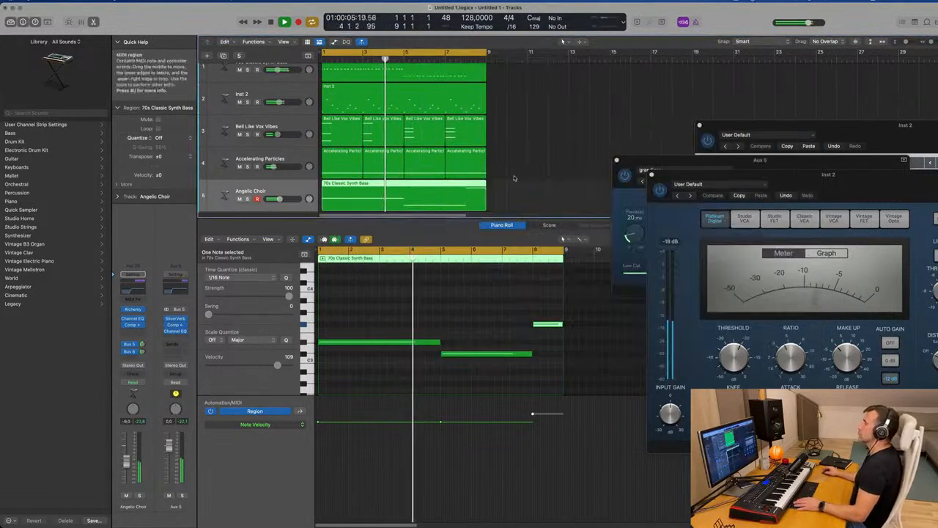
Select all regions of the eight-bar loop and repeat them three times so the arrangement fills 32 bars.
scroll(539, 163, up, 2)
scroll(531, 159, down, 4)
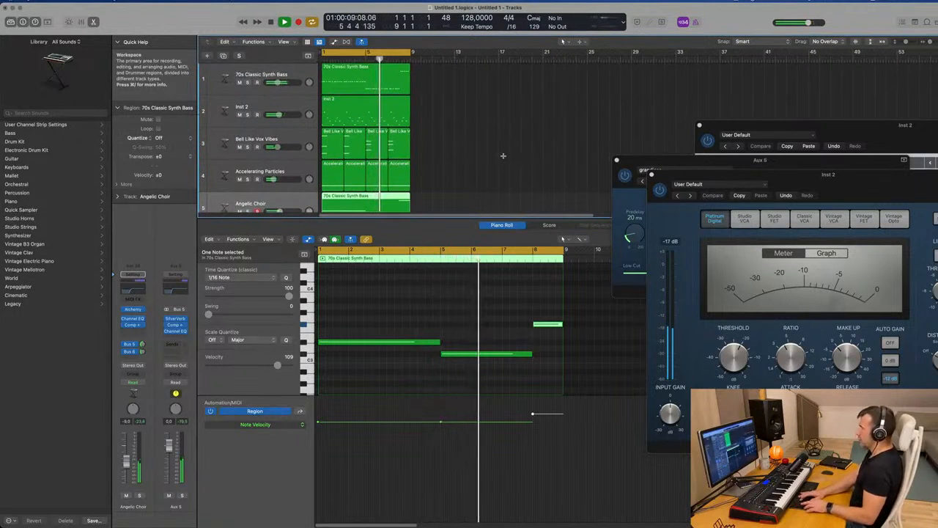
key(super+a)
key(super+r)
key(super+r)
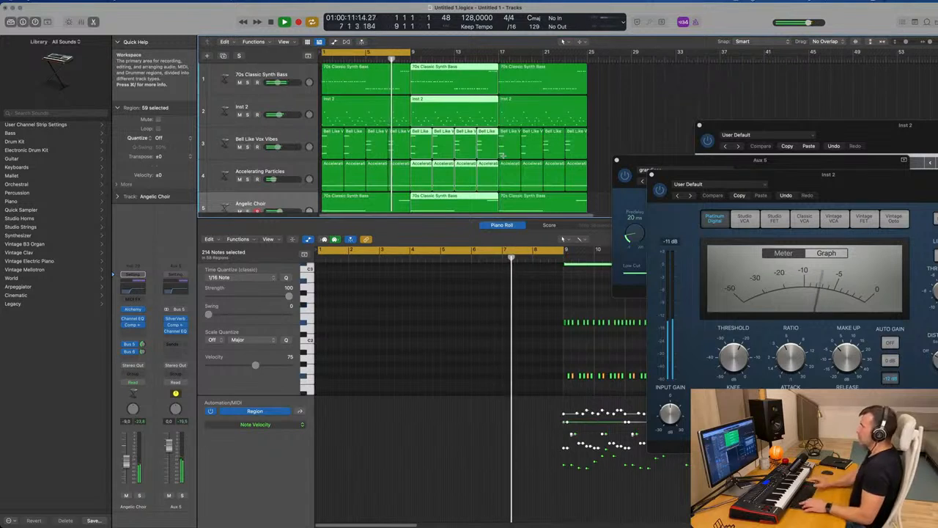
key(super+r)
scroll(502, 154, down, 4)
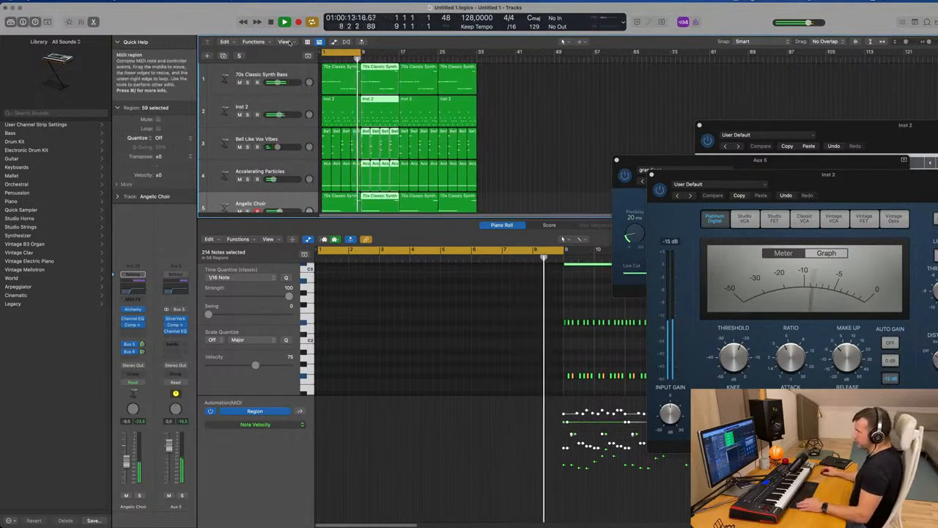
Show the secondary ruler above the tracks and extend the cycle area from bar 1 to bar 33.
click(291, 43)
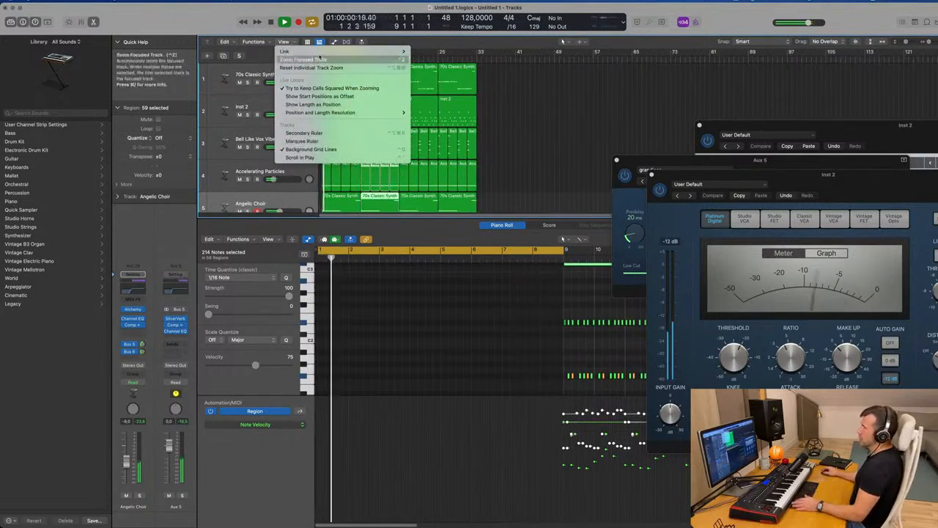
click(303, 133)
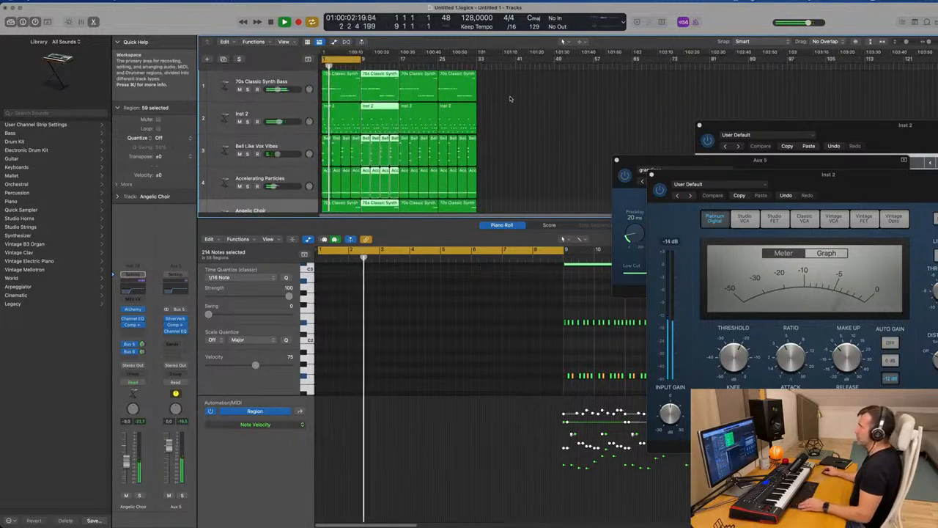
click(509, 97)
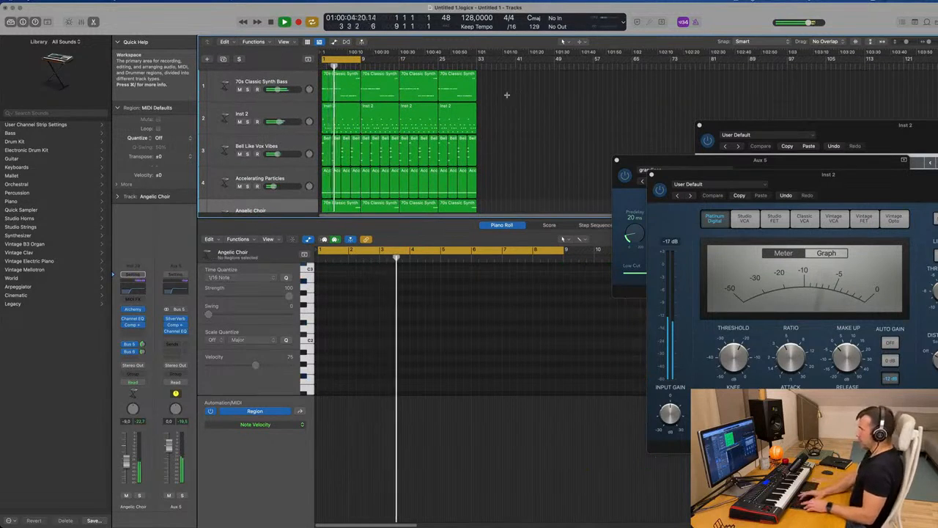
drag(363, 60, 476, 72)
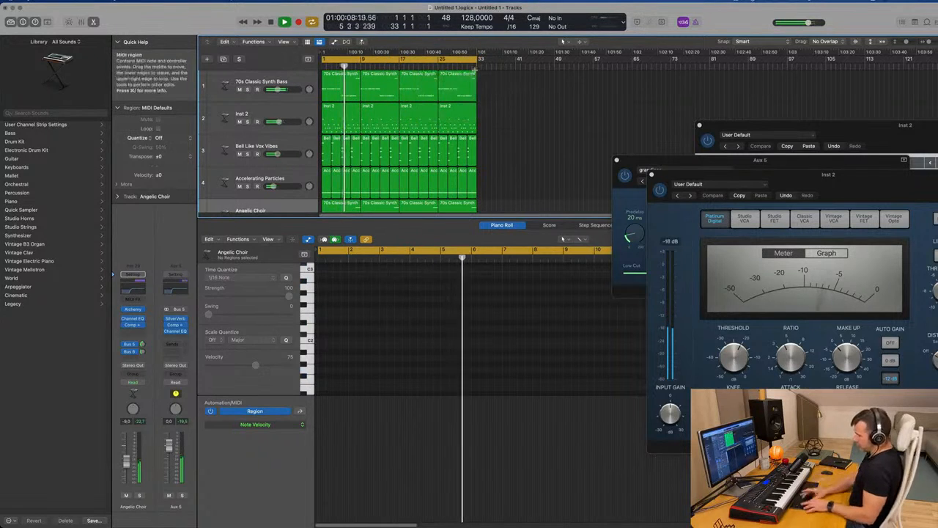
Repeat the full 32-bar block of regions three more times along the timeline.
key(super+r)
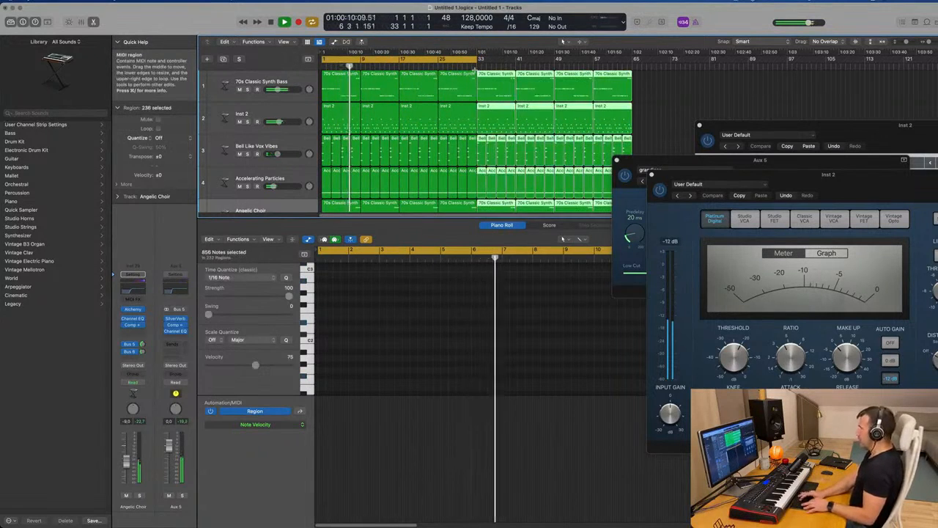
key(super+r)
key(super+r)
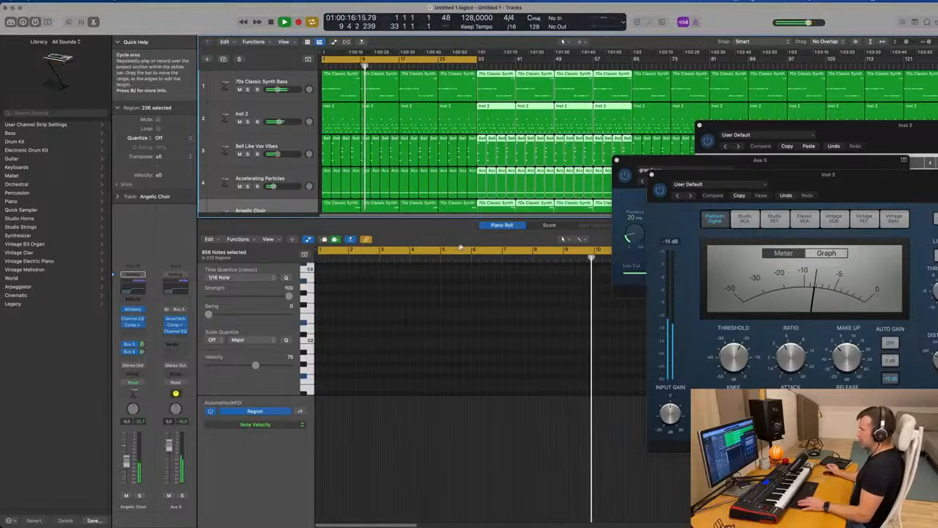
Hide the piano roll, clear the region selection, and close the remaining Aux 5 and Inst 2 plug-in windows.
key(x)
key(x)
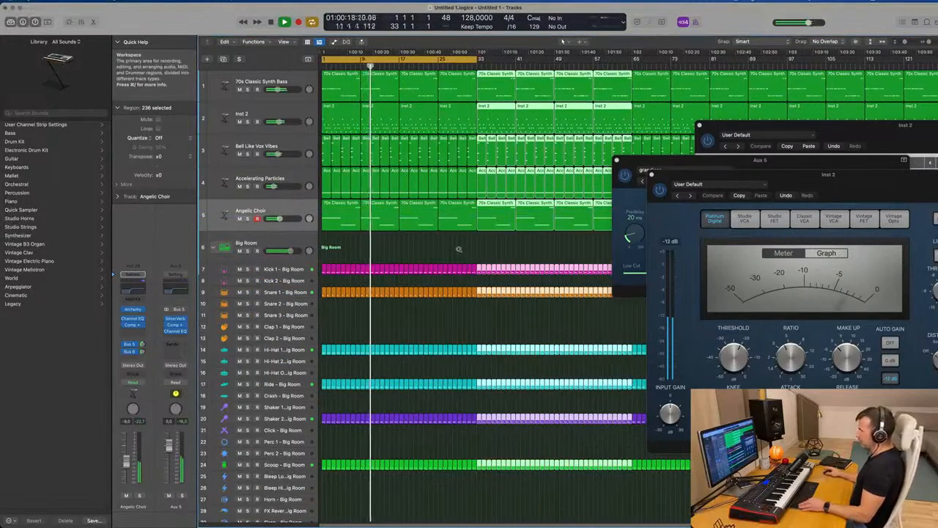
click(461, 250)
click(617, 161)
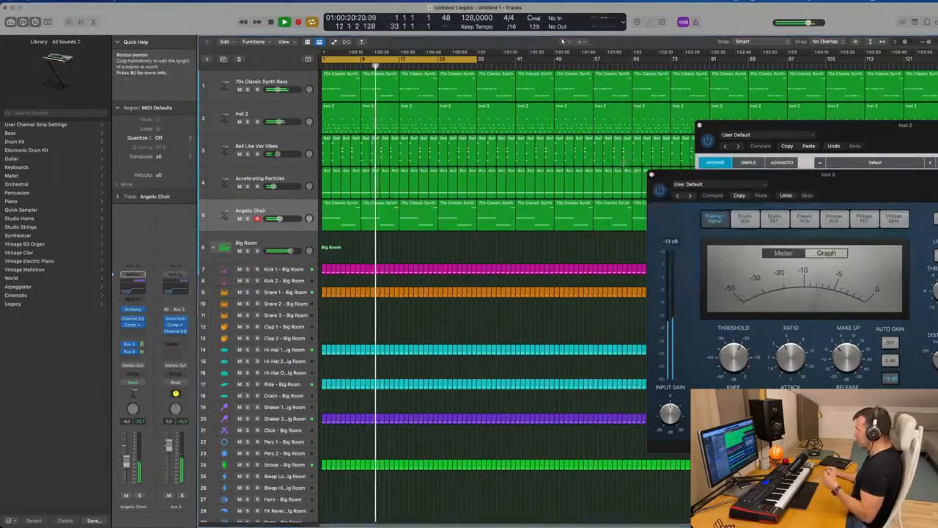
click(652, 174)
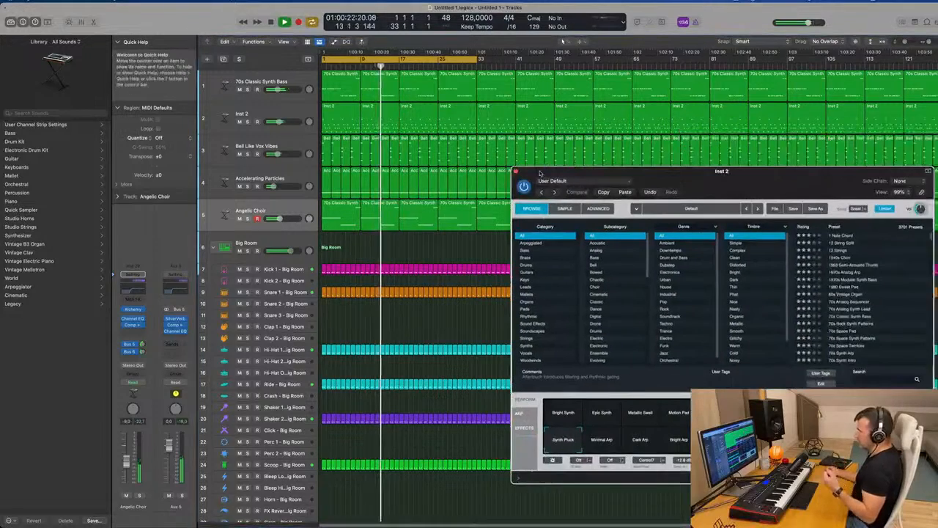
click(522, 177)
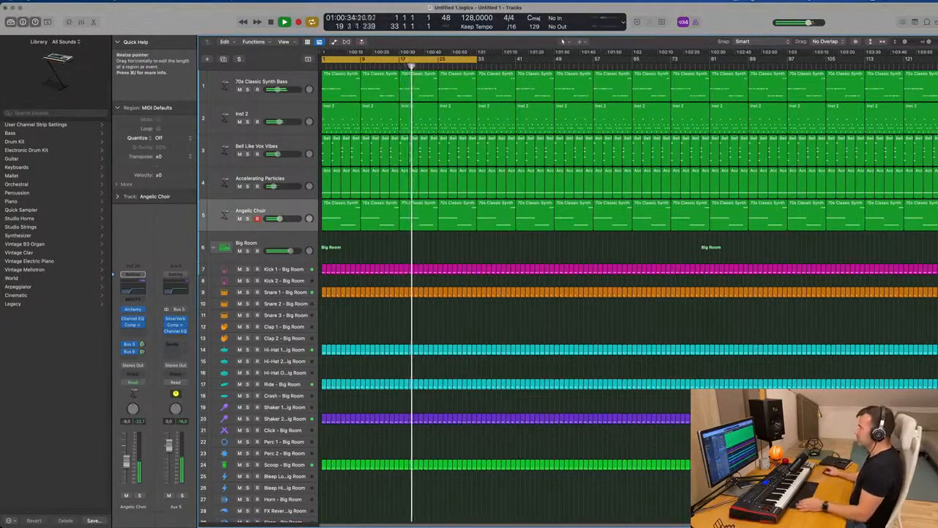
Play the arrangement from bar 1 with the Inst 2 track selected and mute that track.
key(Return)
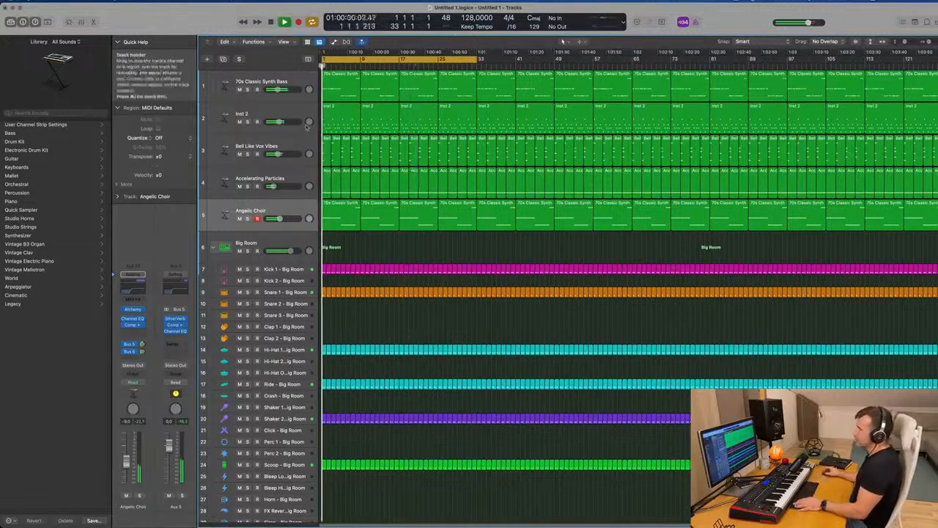
click(295, 114)
key(space)
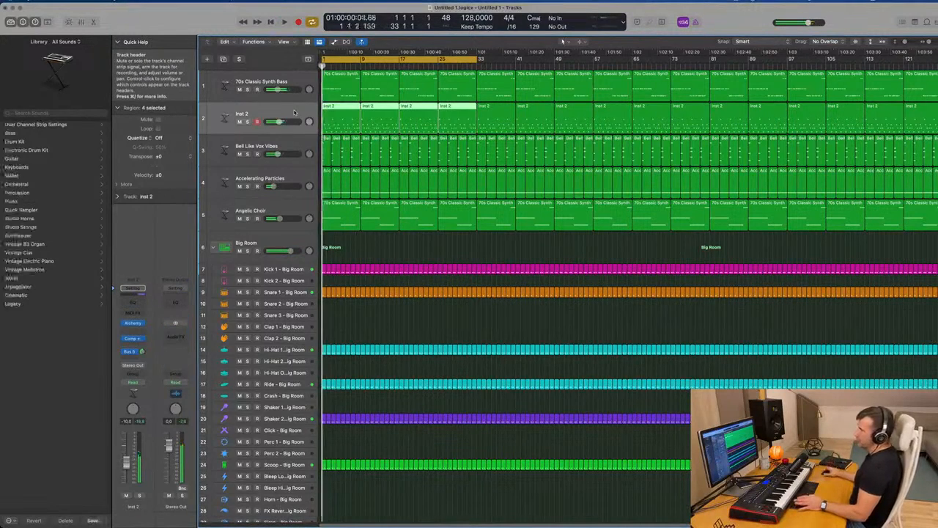
key(space)
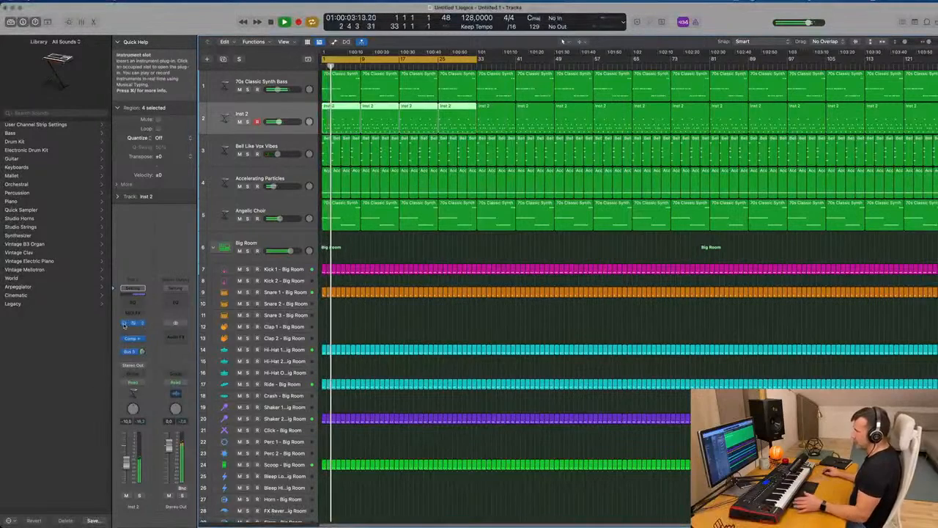
click(126, 496)
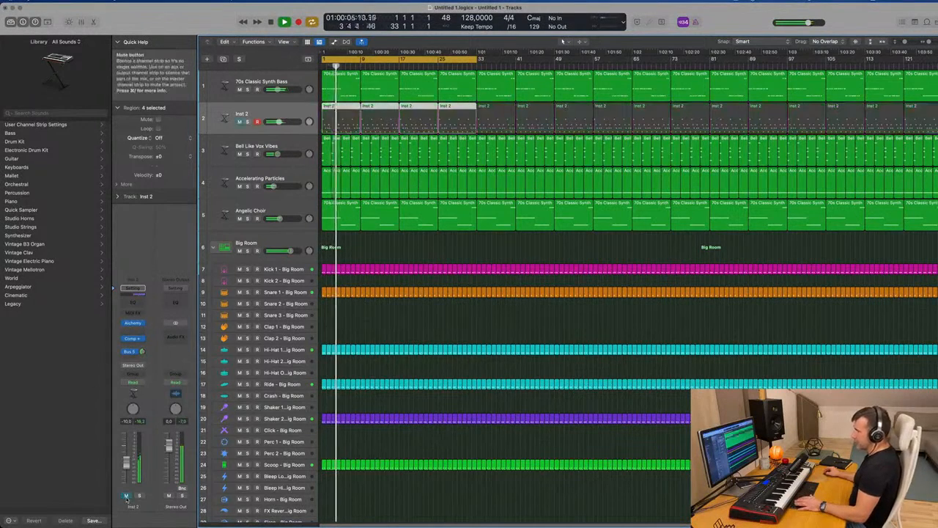
Mute the 70s Classic Synth Bass track while the arrangement plays.
key(Return)
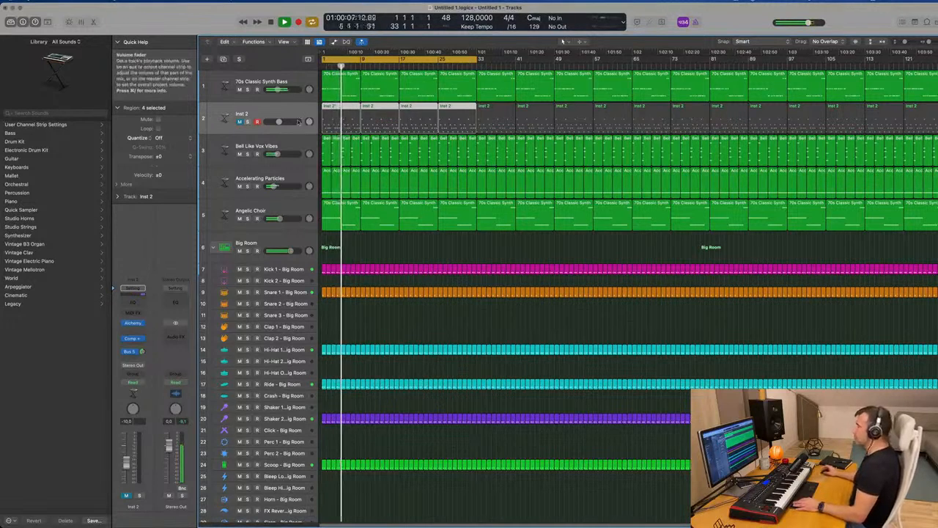
click(240, 90)
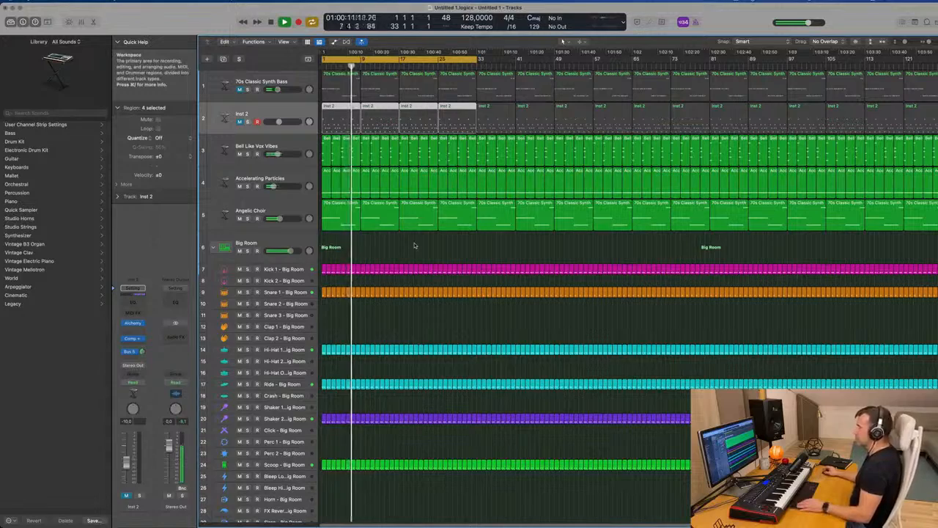
scroll(416, 245, up, 2)
scroll(418, 243, down, 2)
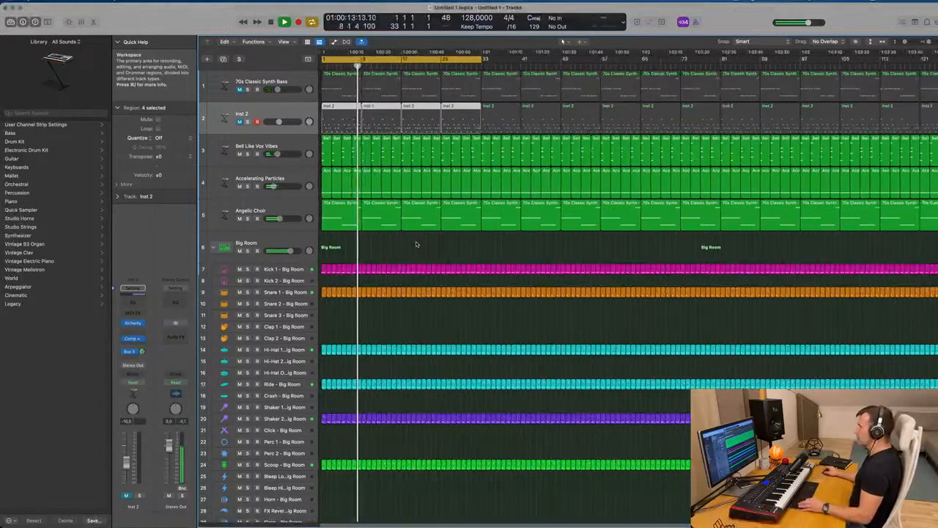
scroll(415, 245, down, 1)
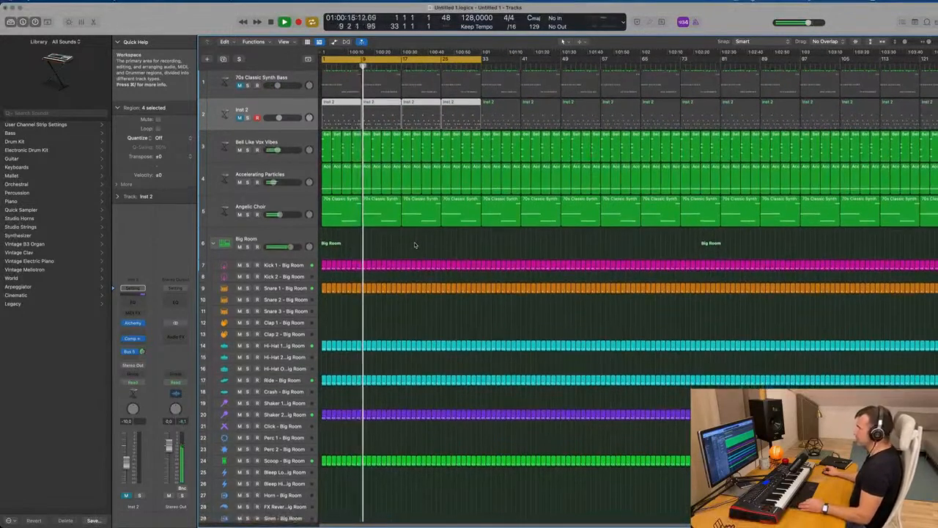
scroll(300, 97, up, 1)
Duplicate the 70s Classic Synth Bass track and copy the first Angelic Choir region onto the duplicate at bar 1.
click(300, 96)
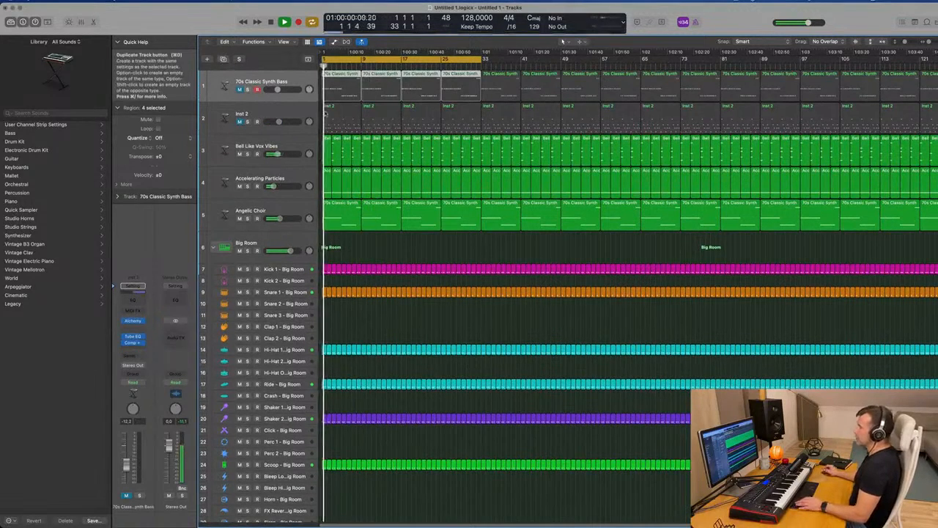
key(super+d)
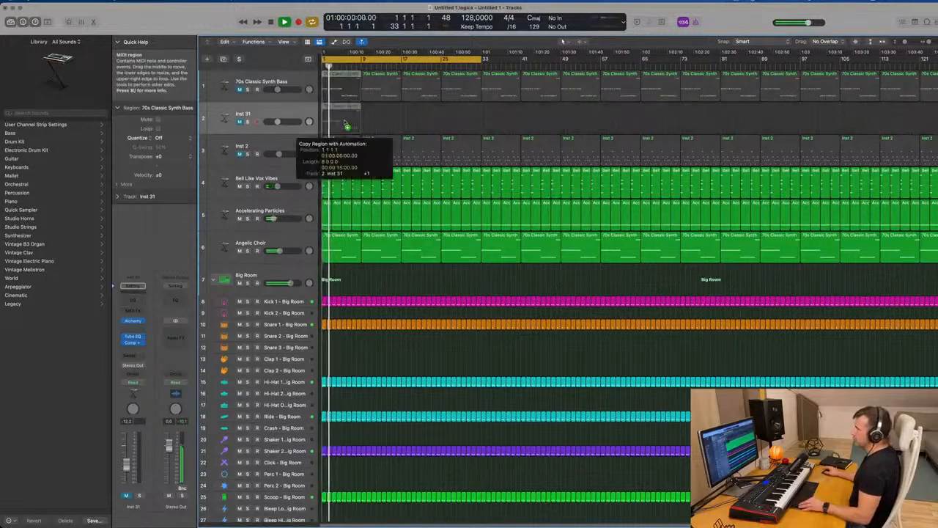
drag(344, 121, 346, 121)
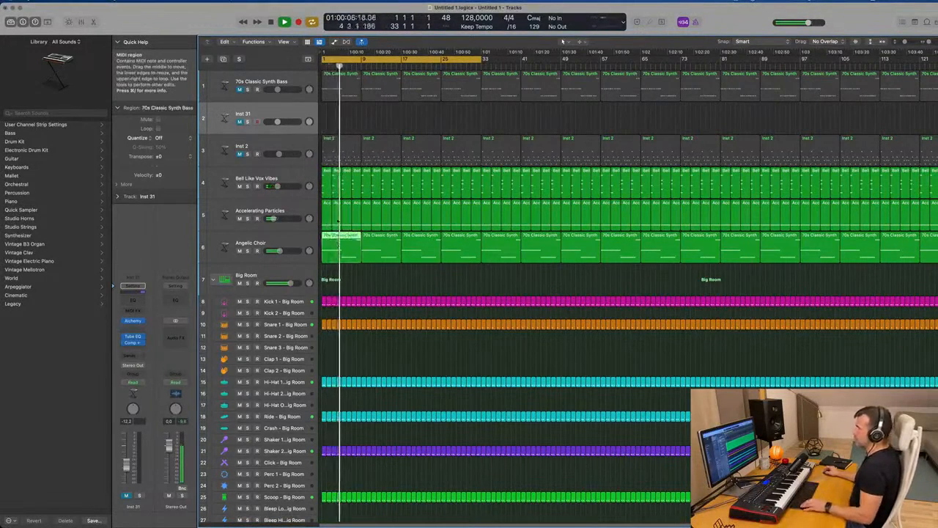
drag(341, 241, 330, 108)
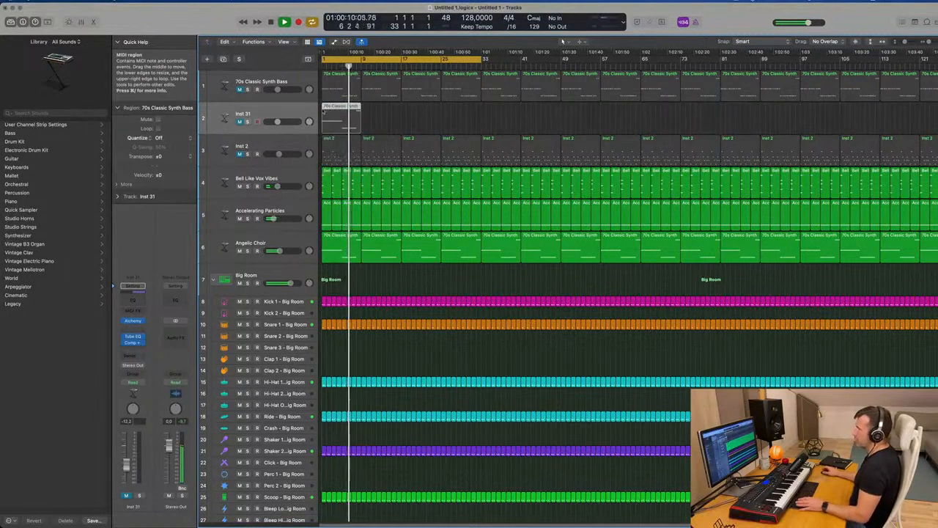
Transpose all notes of the copied region down one octave and unmute the Inst 31 track.
double_click(330, 108)
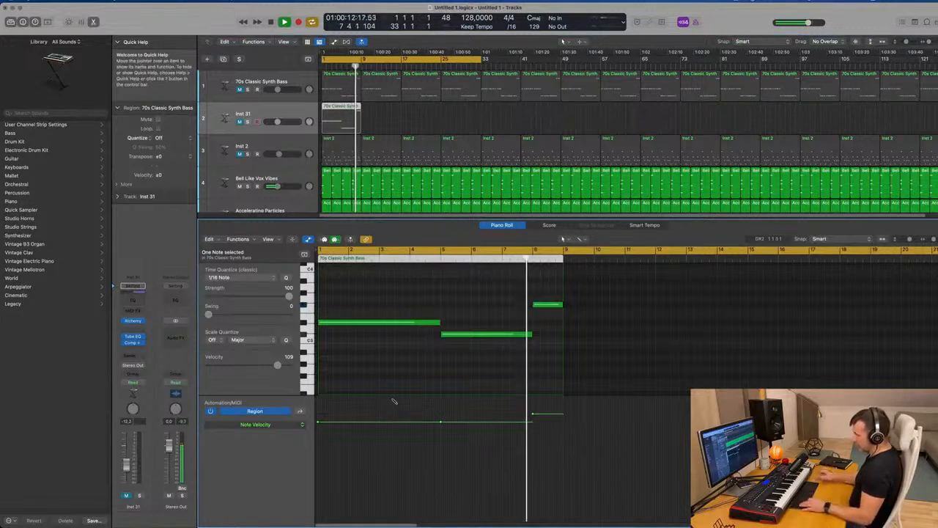
key(super+a)
key(shift+alt+Down)
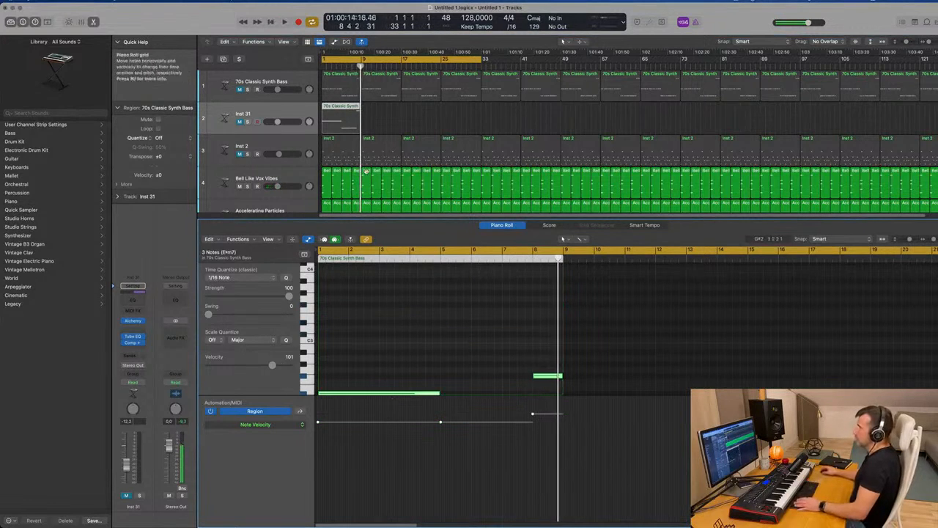
click(239, 121)
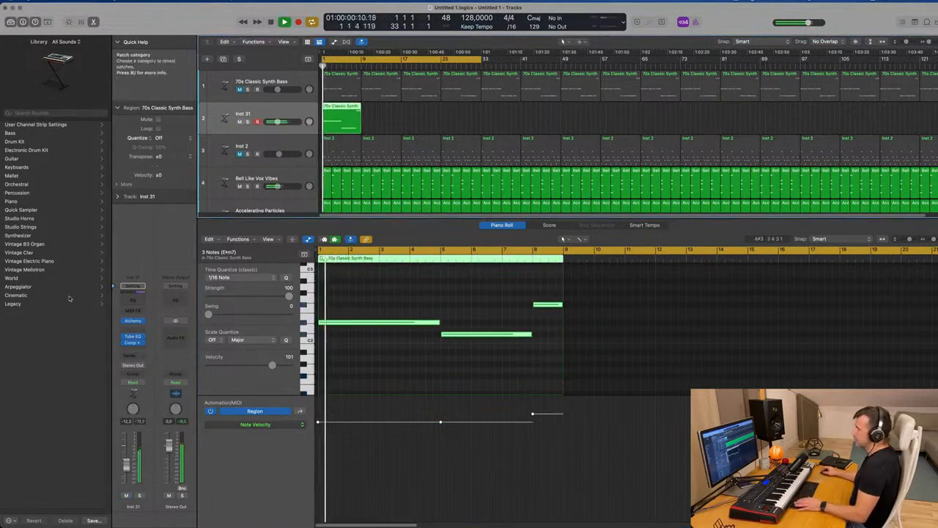
Search Alchemy's bass presets for "reese" on the Inst 31 track and load the Steam Reese preset.
click(132, 322)
drag(568, 117, 643, 109)
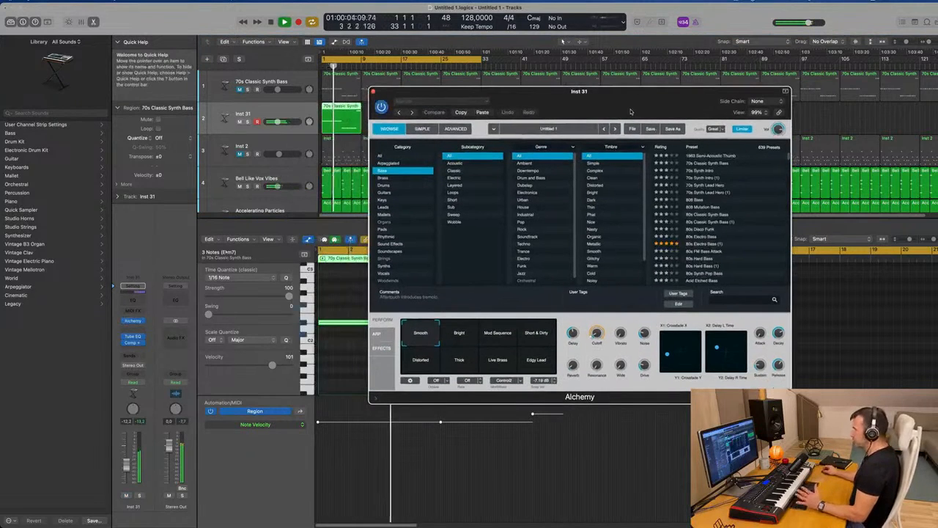
click(731, 299)
text(reed)
key(BackSpace)
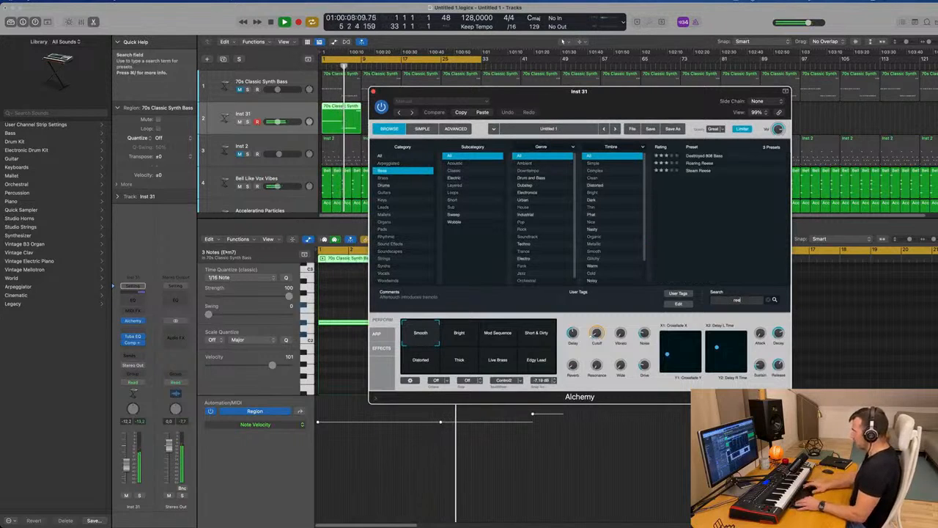
click(694, 171)
drag(572, 104, 739, 137)
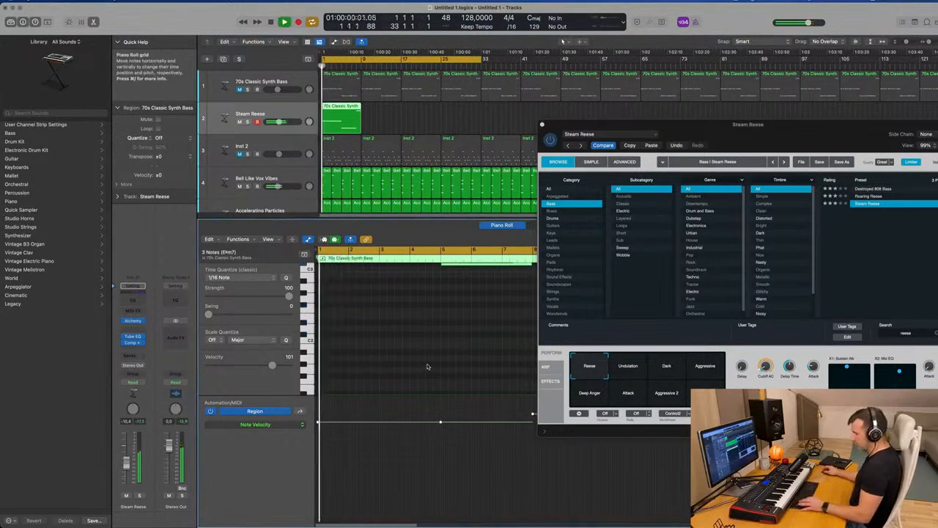
drag(727, 129, 599, 150)
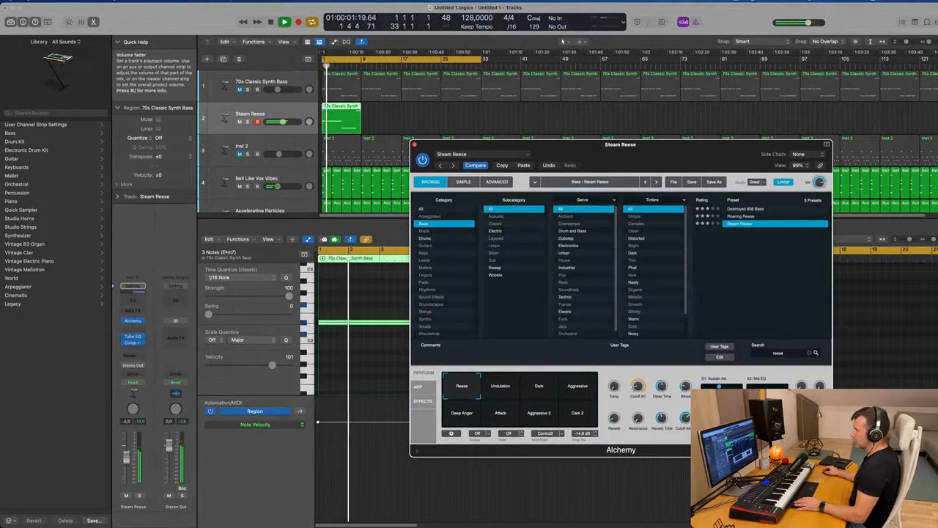
Audition the Roaring Reese preset and switch back to Steam Reese.
key(v)
click(747, 217)
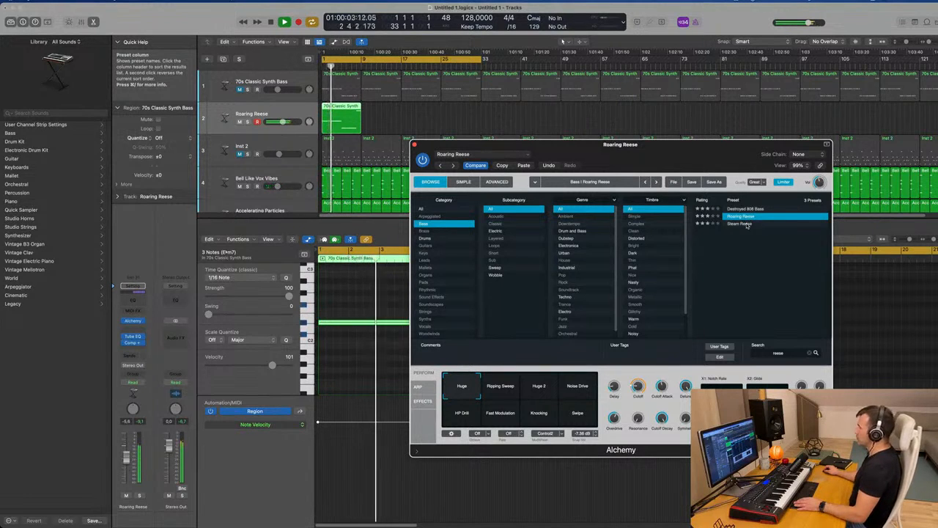
click(747, 226)
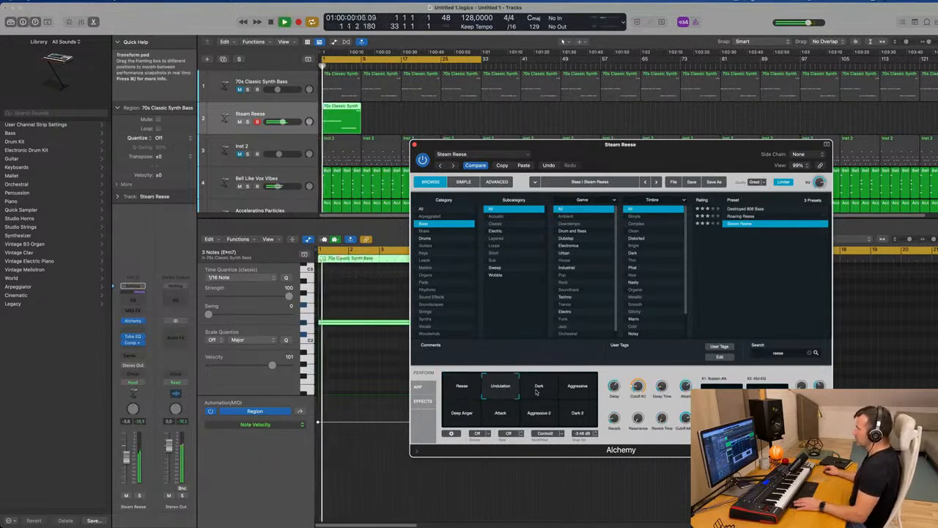
Audition the Aggressive, Deep Anger, Attack, Aggressive 2 and Dark 2 snapshots, settle on Reese, and close Alchemy.
click(571, 388)
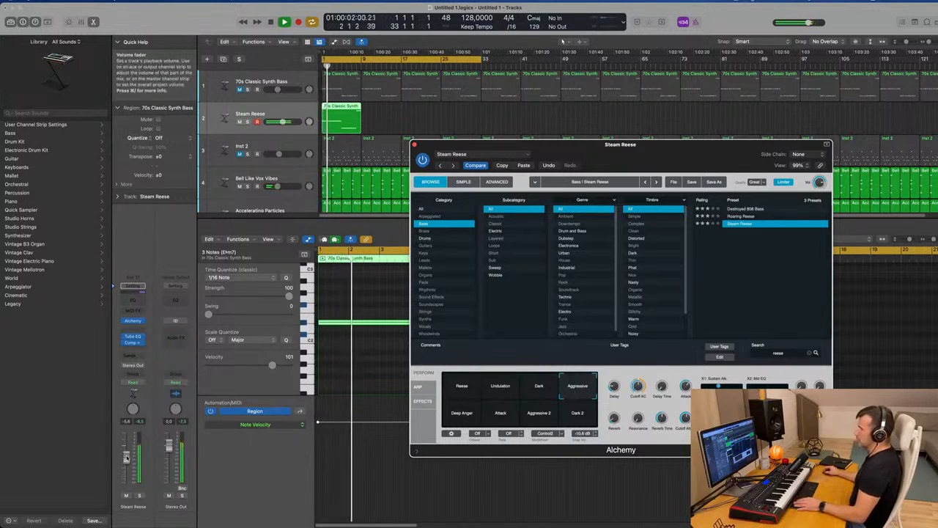
click(473, 416)
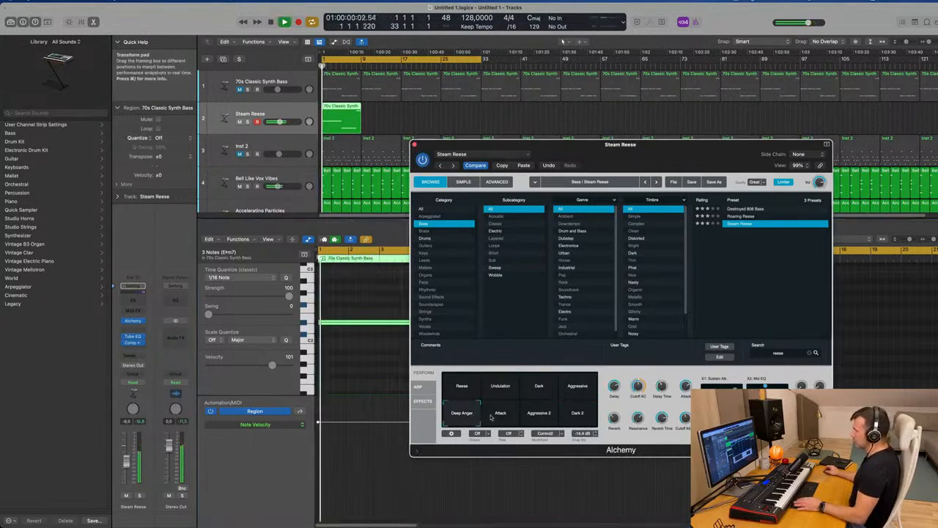
click(496, 417)
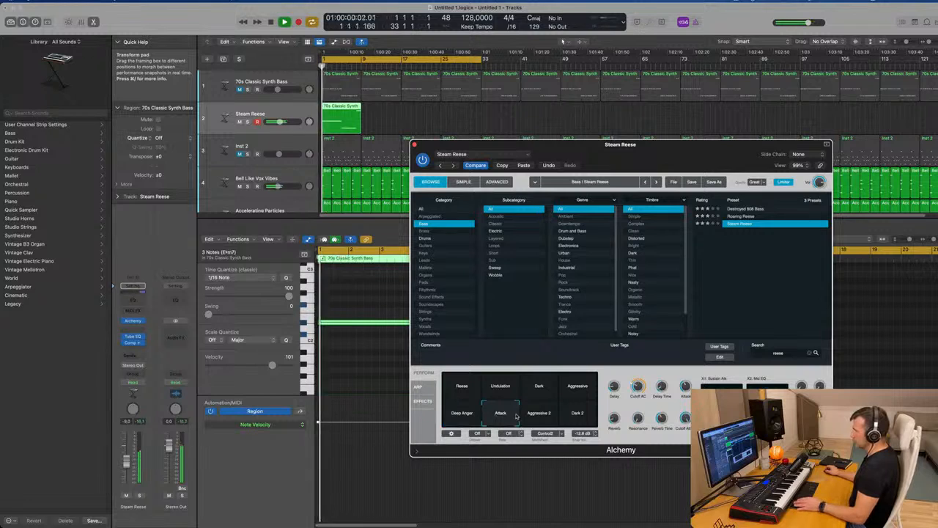
click(539, 414)
click(579, 414)
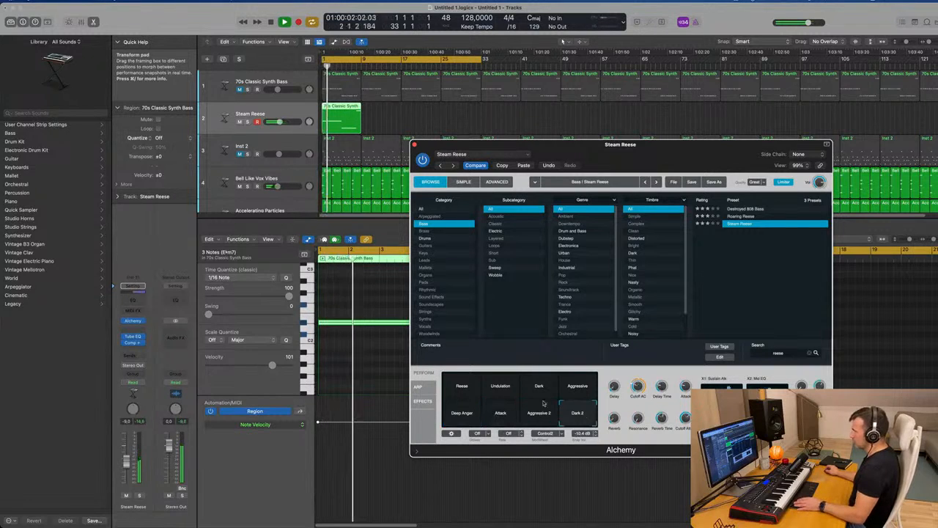
click(463, 391)
drag(418, 147, 389, 166)
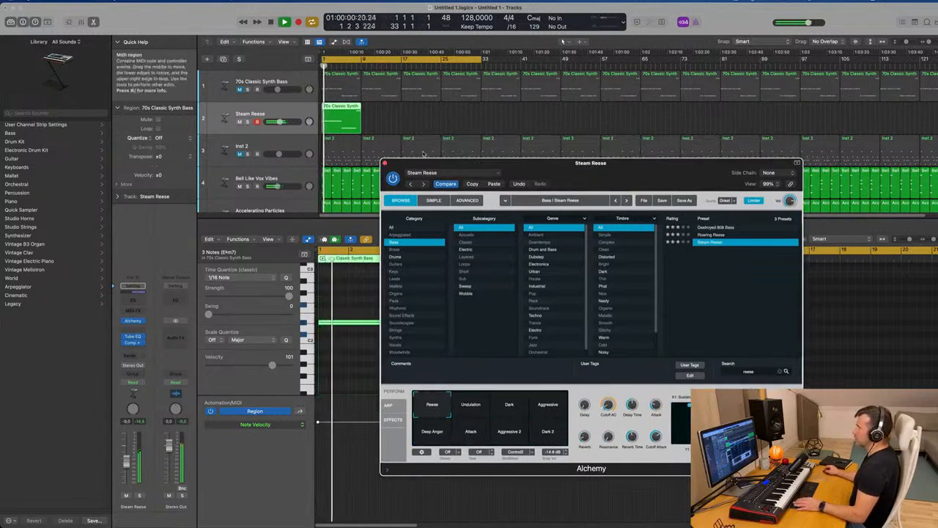
click(386, 164)
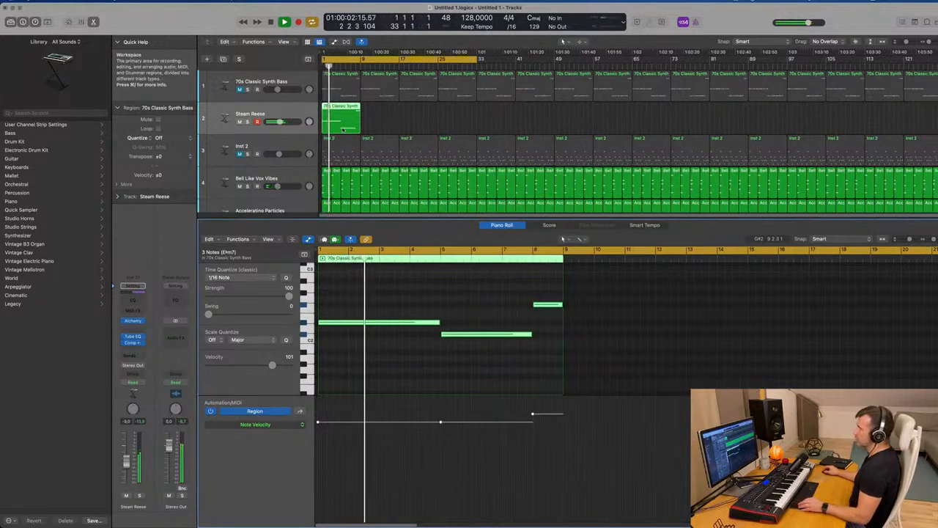
Repeat the eight-bar Steam Reese region three more times to fill bars 1 to 33 and select all the track's regions.
click(397, 122)
click(327, 123)
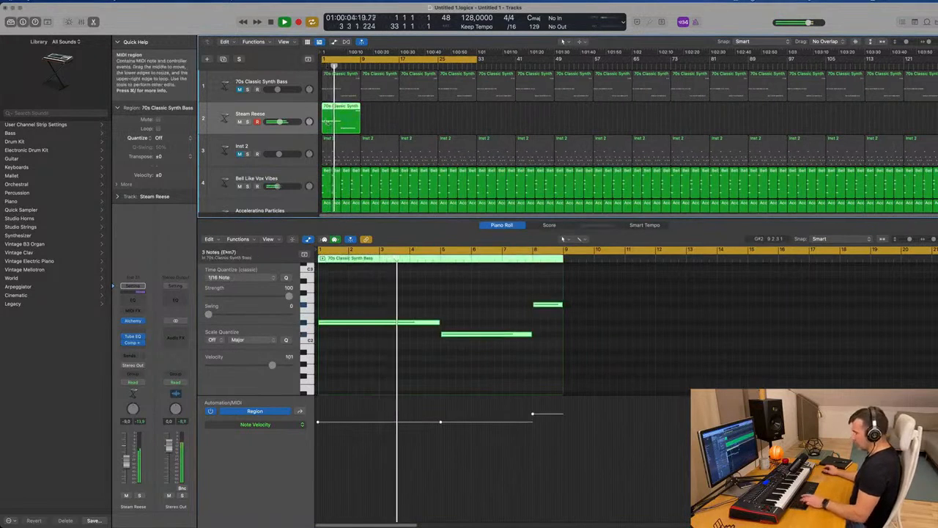
key(super+r)
key(super+r)
key(super+r)
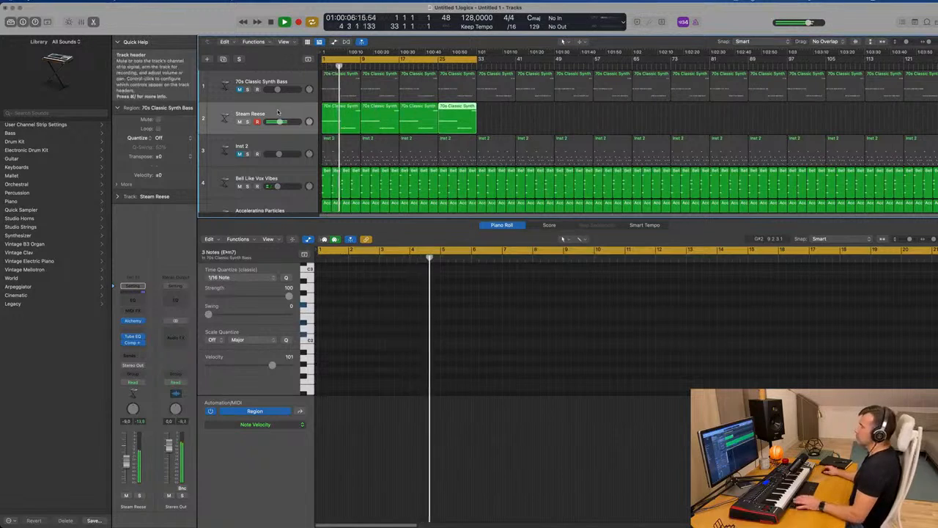
click(278, 112)
Unmute the 70s Classic Synth Bass and compare it in playback with and without the Steam Reese bass.
click(240, 89)
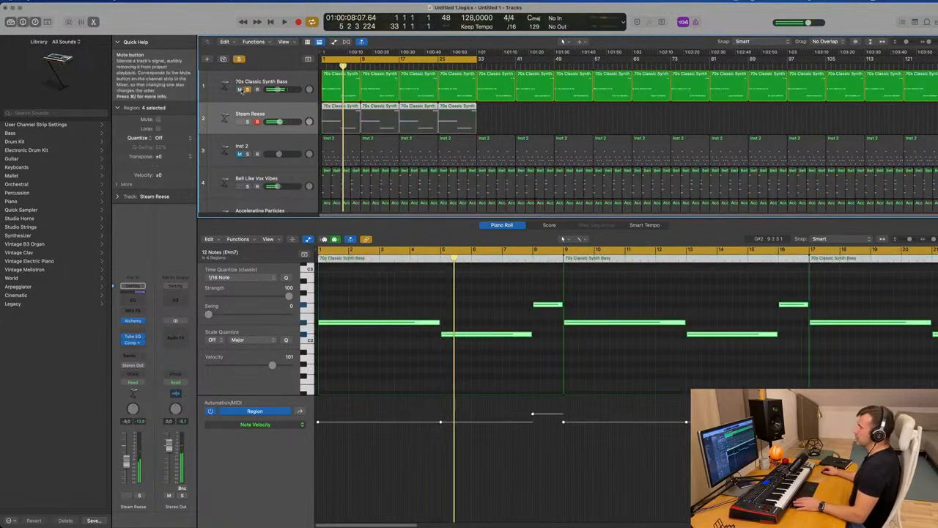
click(247, 91)
key(space)
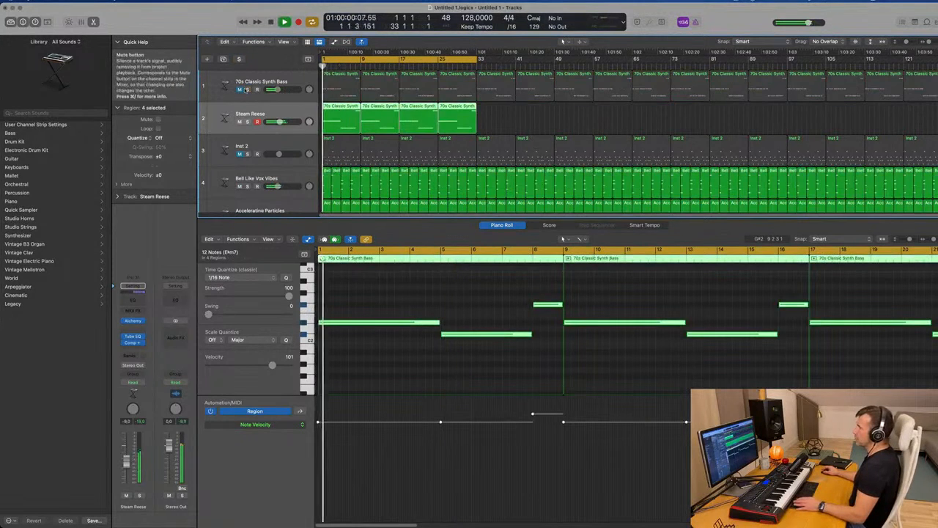
click(239, 90)
click(239, 122)
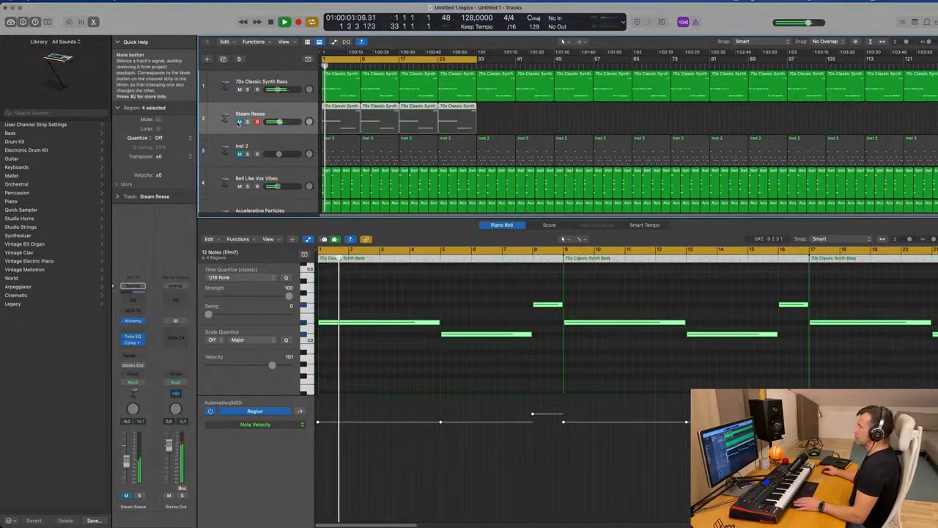
click(239, 124)
key(space)
key(space)
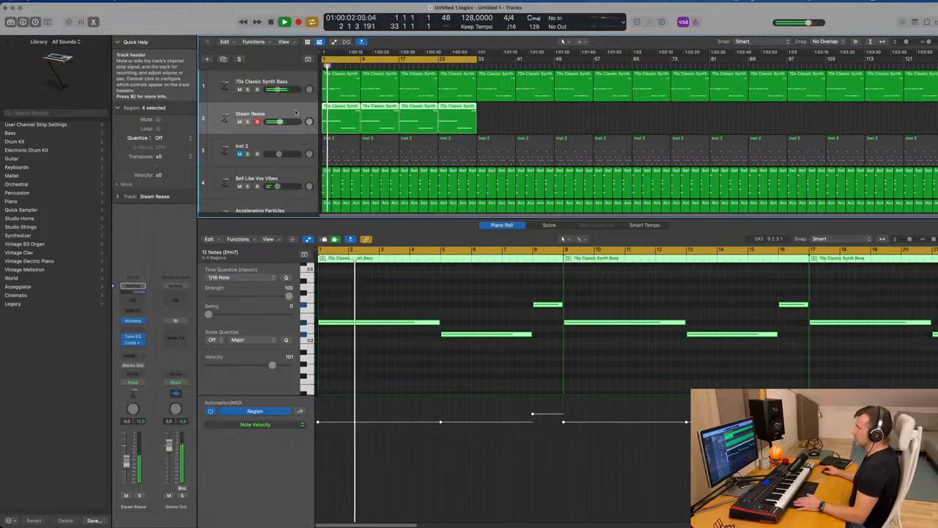
key(space)
key(space)
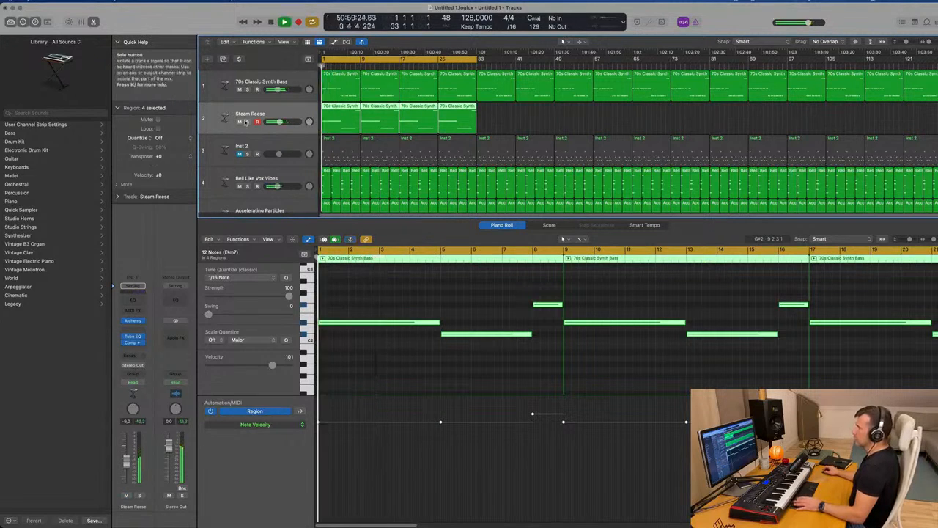
Mute the 70s Classic Synth Bass again and keep only the Steam Reese bass playing from bar 1.
click(239, 122)
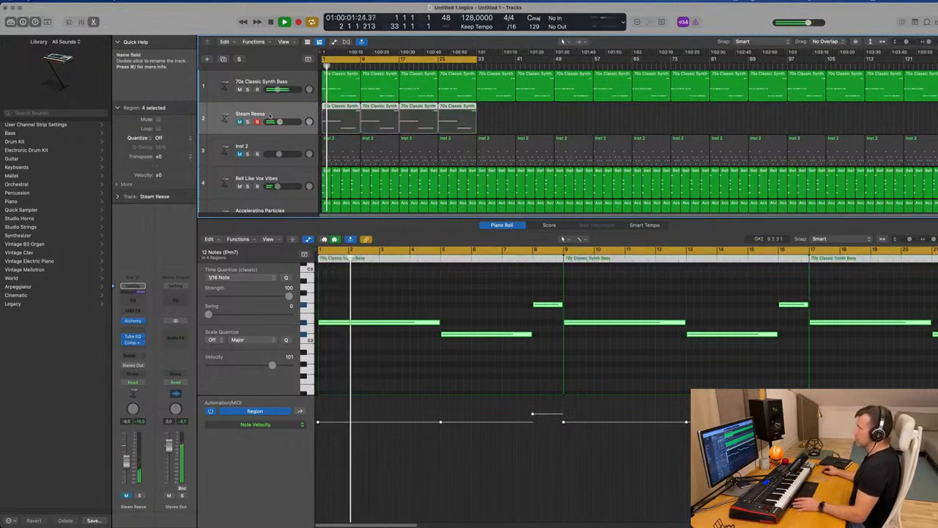
click(240, 90)
key(space)
key(space)
click(238, 122)
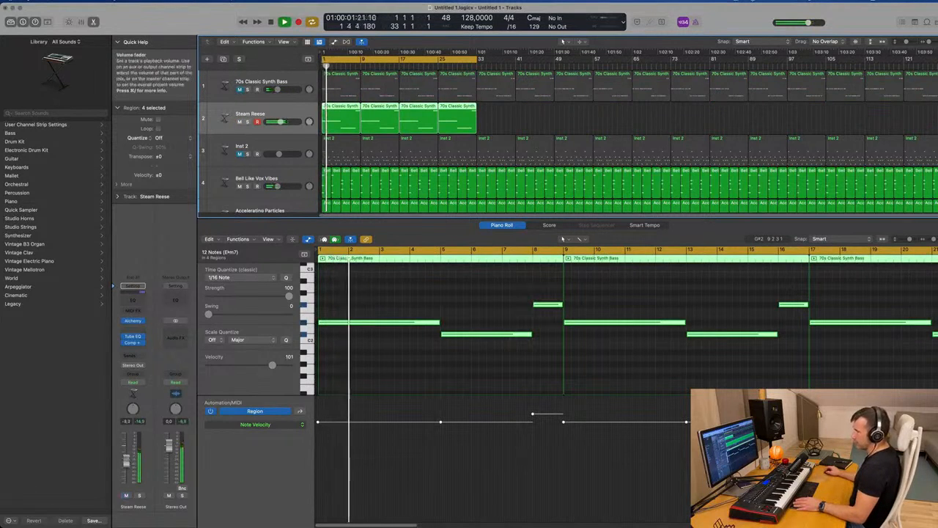
Mute the Accelerating Particles and Angelic Choir tracks and restart playback.
scroll(332, 160, down, 5)
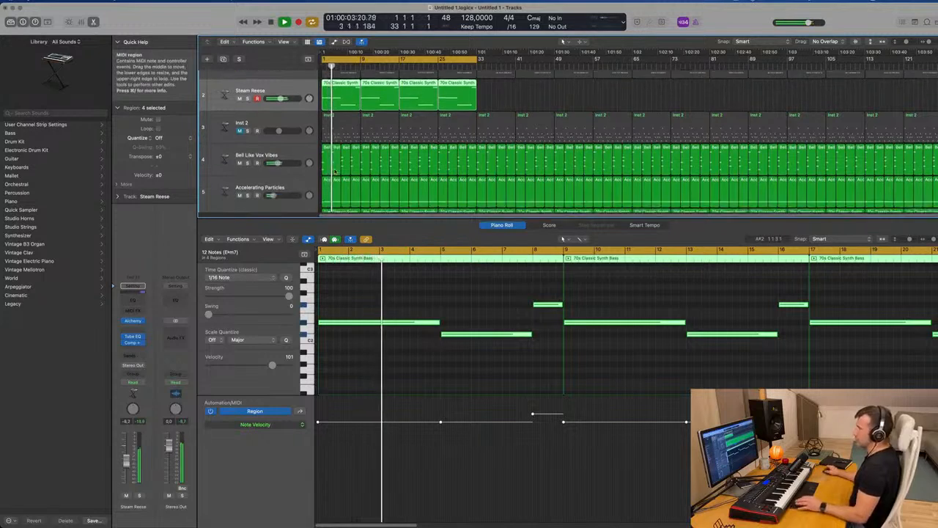
click(239, 137)
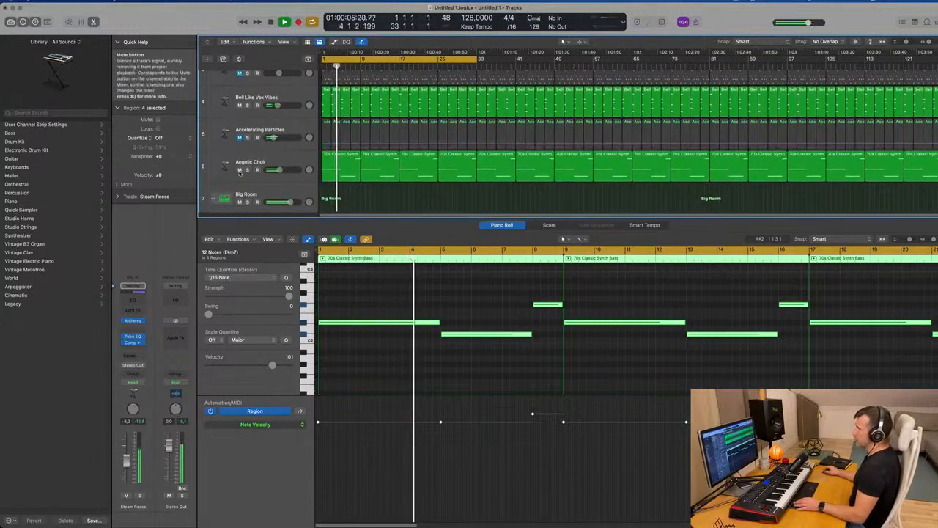
click(239, 170)
key(space)
scroll(273, 157, up, 4)
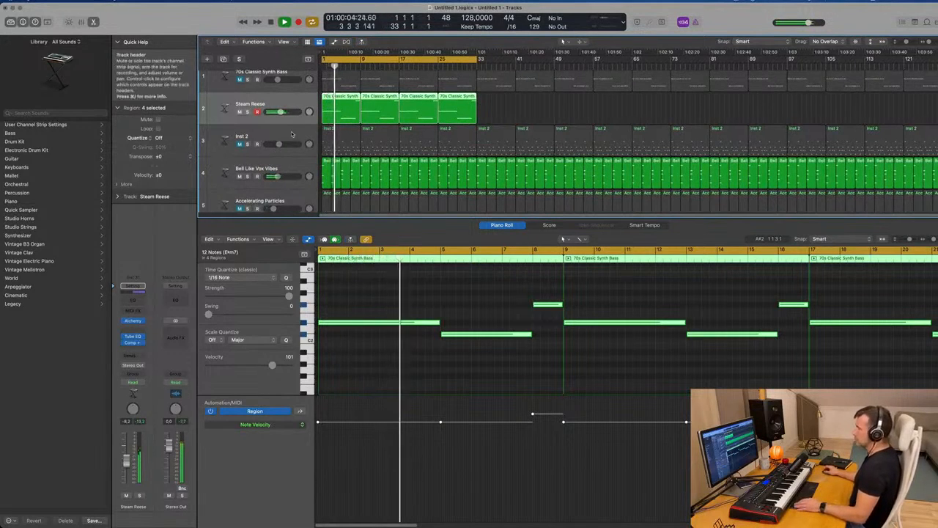
Unmute the Inst 2 track and restart playback from bar 1.
click(261, 139)
key(Return)
click(240, 144)
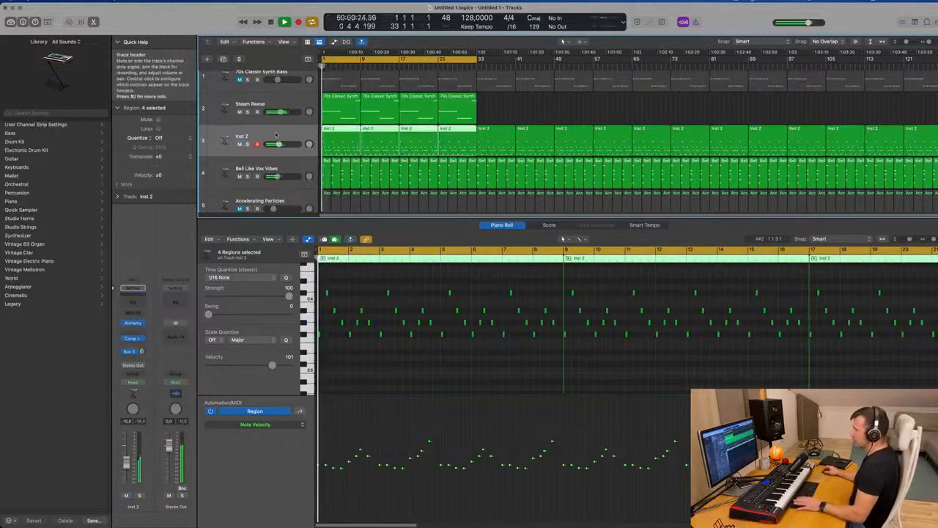
key(Return)
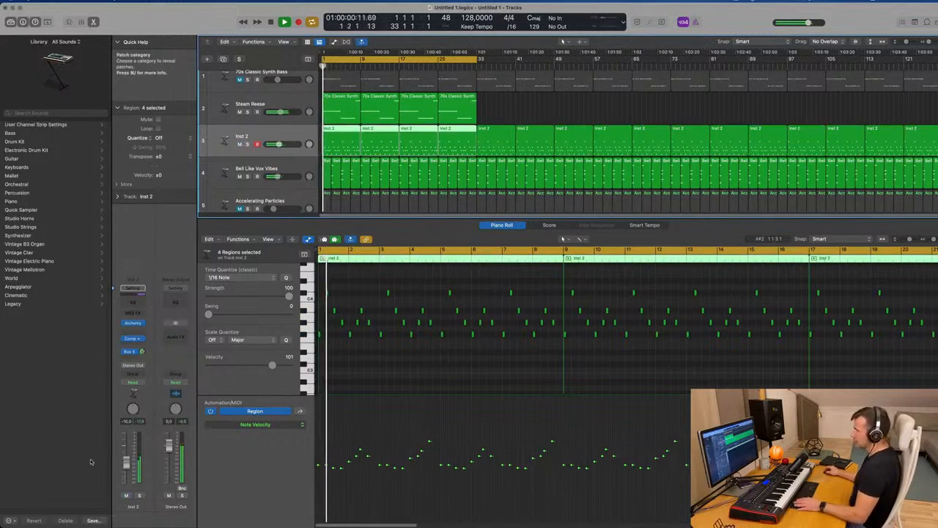
Set Inst 2 to Touch automation and move Alchemy's Cutoff during playback to capture it as an automation parameter.
click(133, 323)
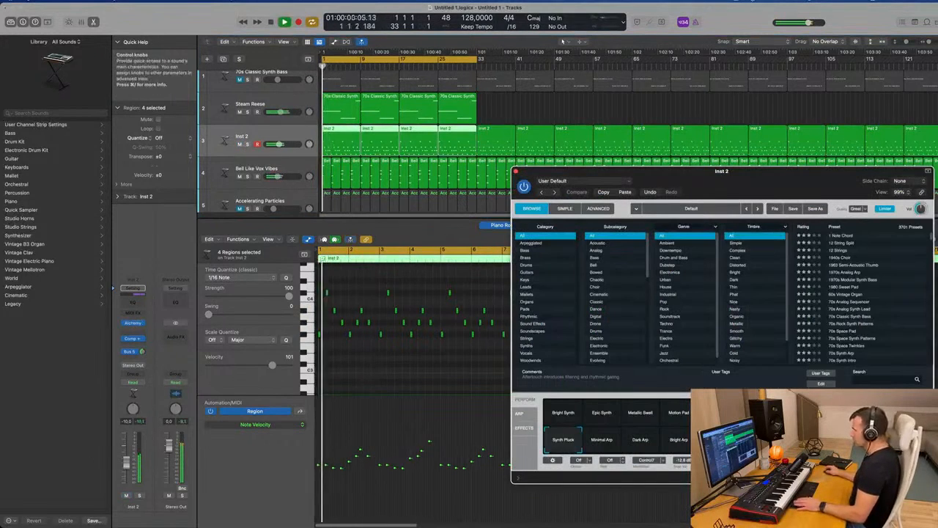
click(132, 382)
click(135, 394)
key(space)
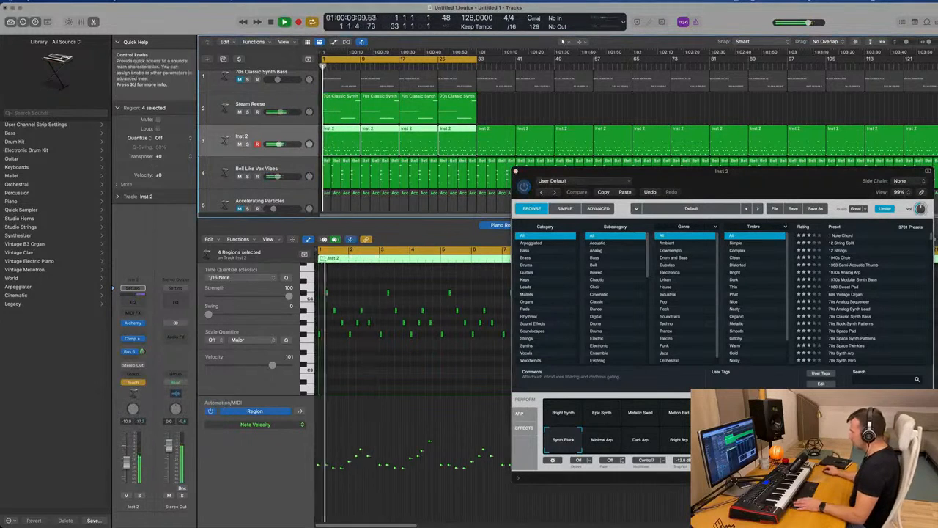
drag(717, 415, 717, 419)
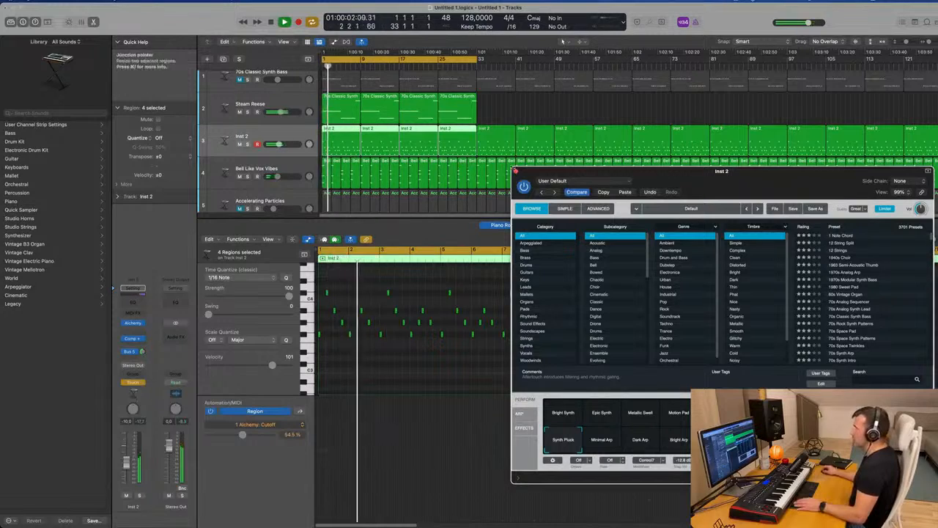
click(516, 171)
key(Return)
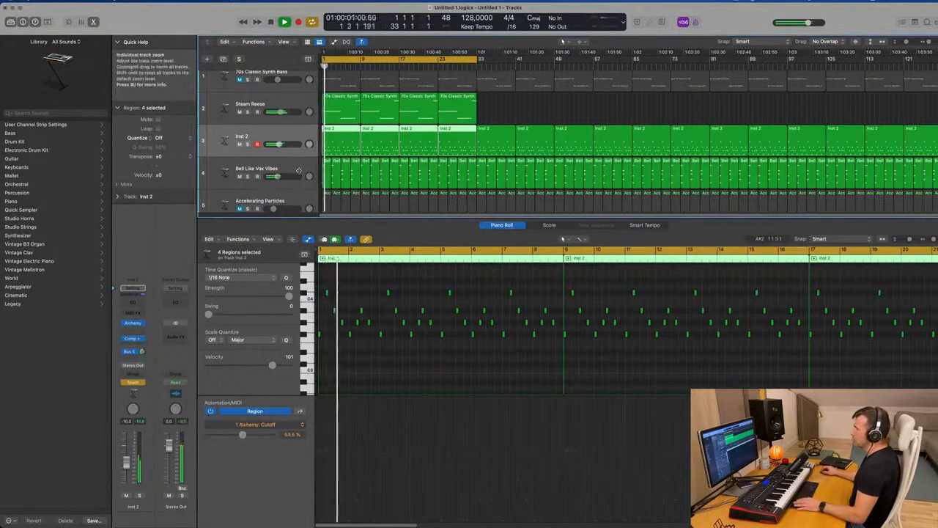
Enlarge the Inst 2 track, show its Cutoff automation and add a point at bar 9.
drag(298, 156, 299, 176)
key(a)
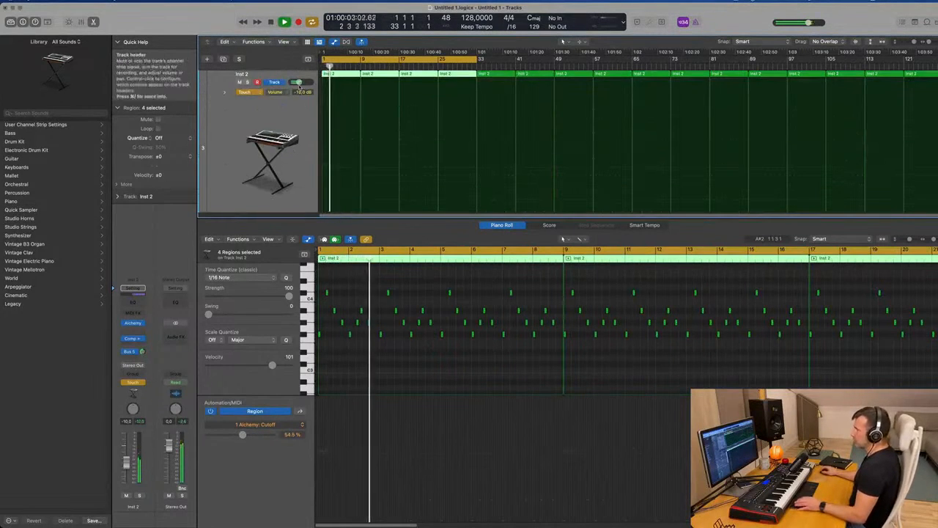
click(275, 92)
click(361, 146)
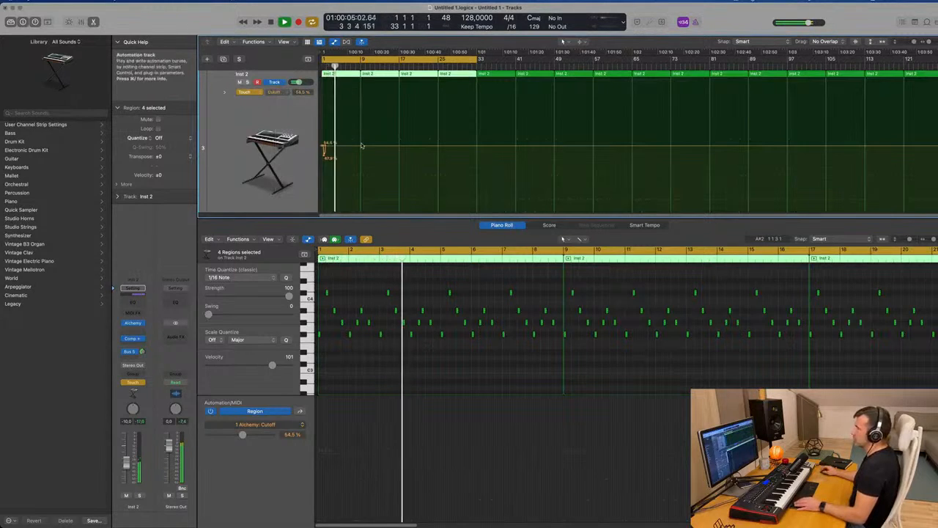
Replace the recorded Cutoff points with a rise from 40.4% at bar 1 to 54.5% at bar 9 and set automation to Read.
drag(352, 167, 322, 160)
key(Delete)
key(Return)
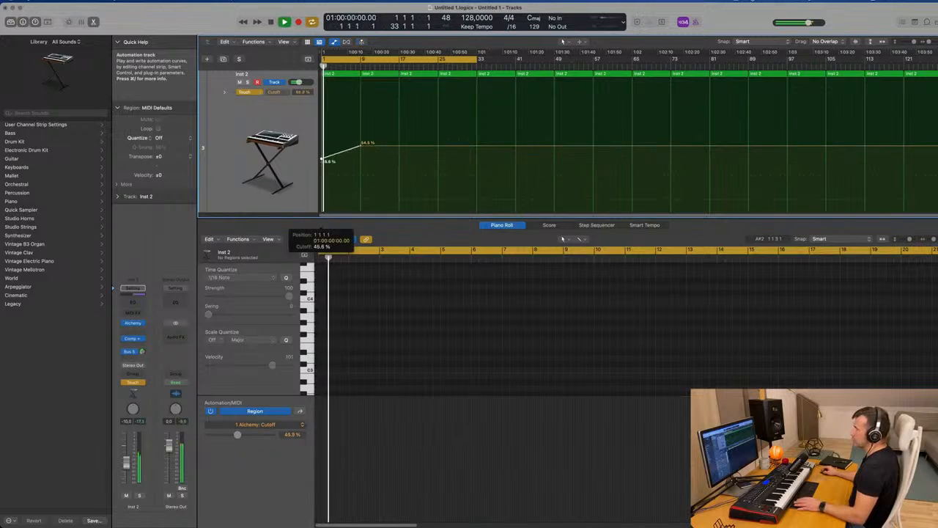
key(space)
click(250, 93)
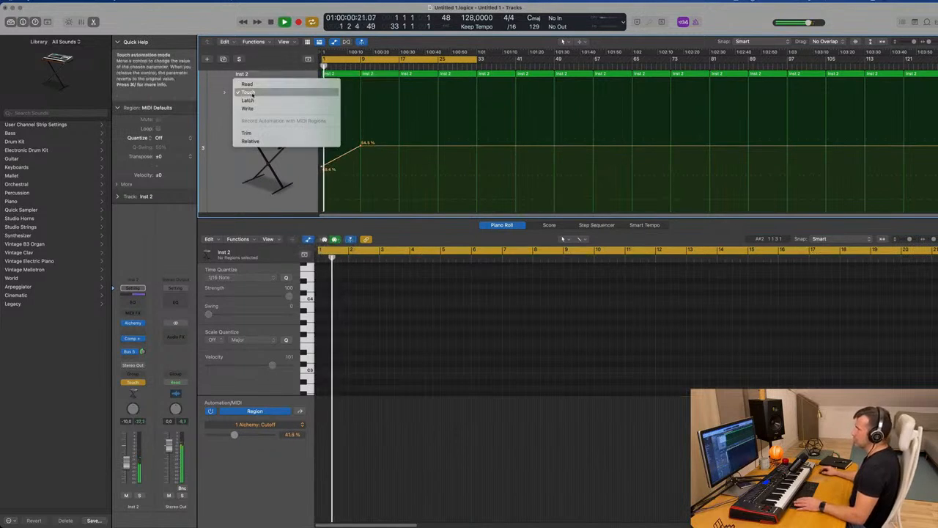
click(242, 85)
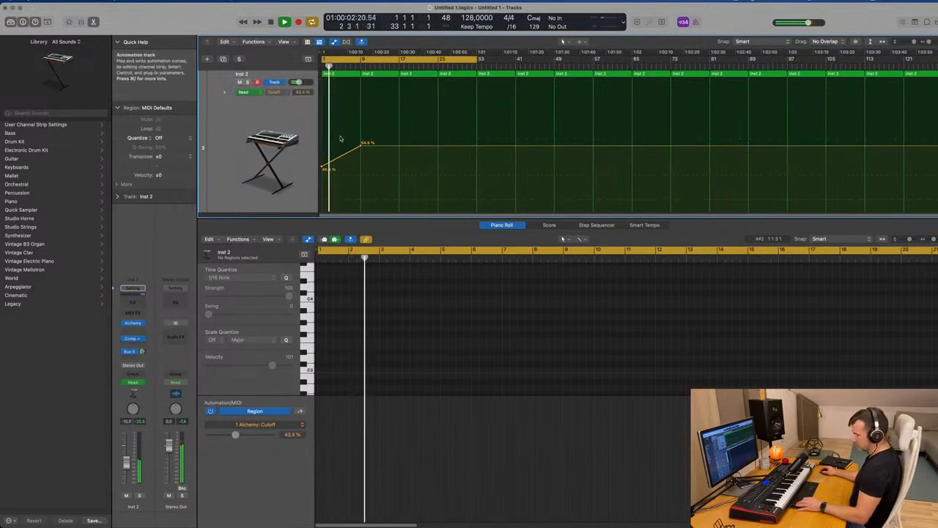
Close the Piano Roll and enlarge the Inst 2 track further in the automation view.
key(x)
key(x)
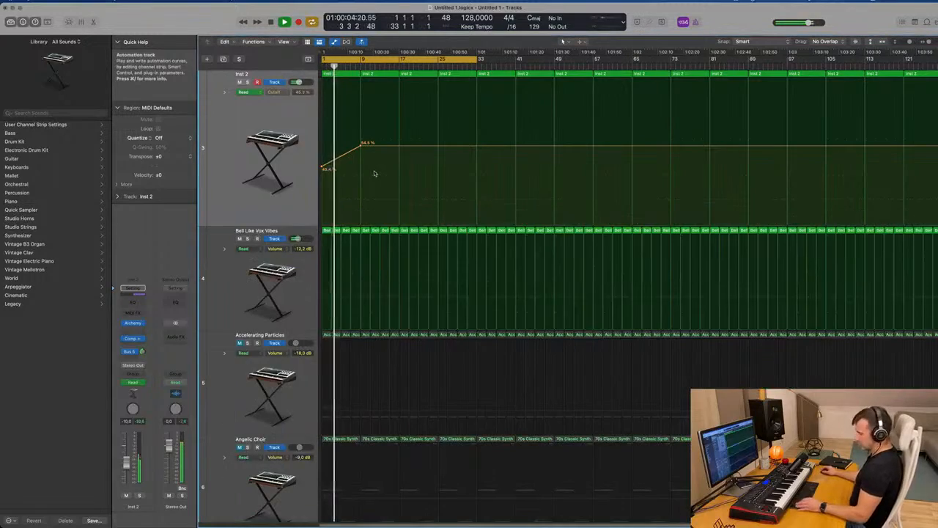
key(a)
scroll(374, 173, up, 3)
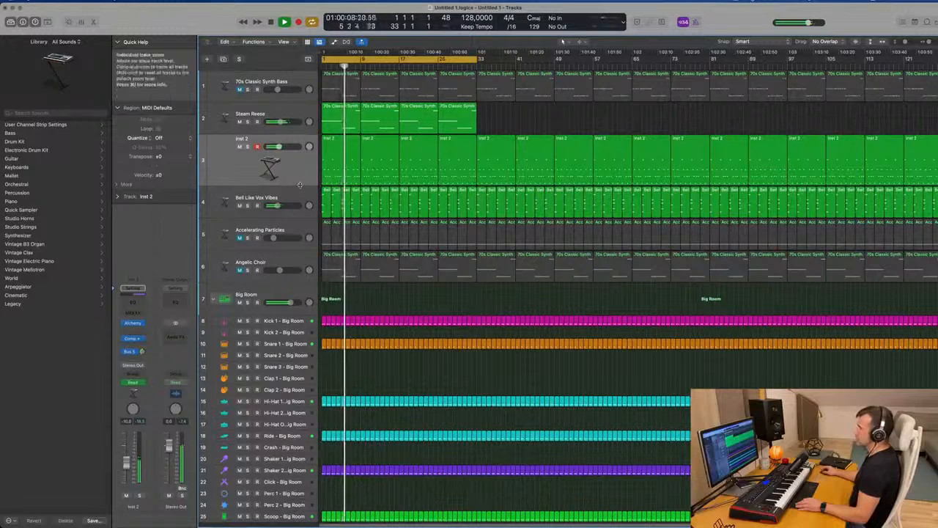
drag(300, 185, 300, 208)
key(space)
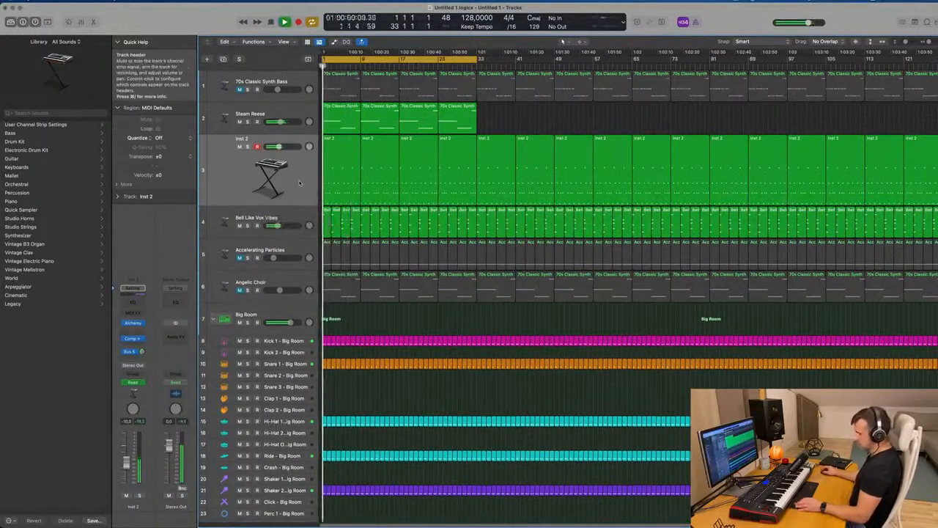
key(a)
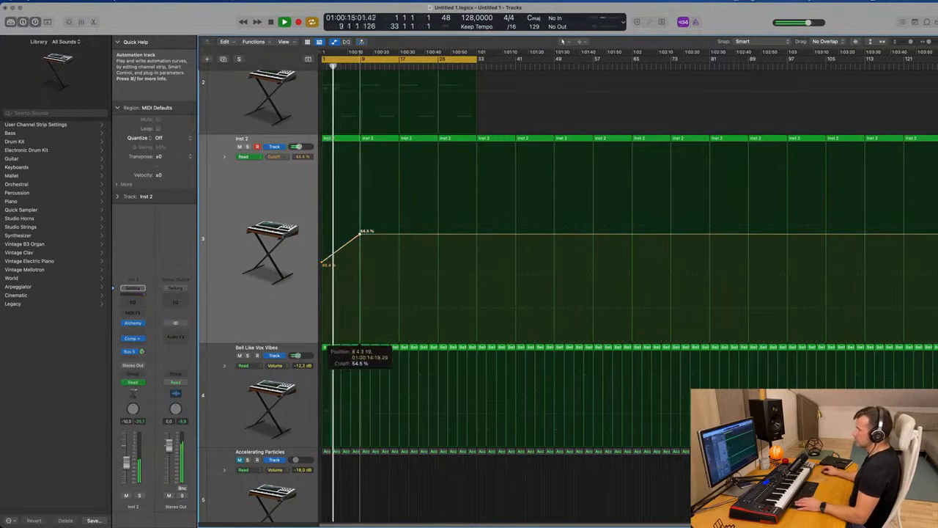
Drop Inst 2's Cutoff to about 37% at bar 9, 33% at bar 17 and 27.7% at bar 25, rising to 54.5% by bars 17, 25 and 33.
drag(358, 234, 360, 235)
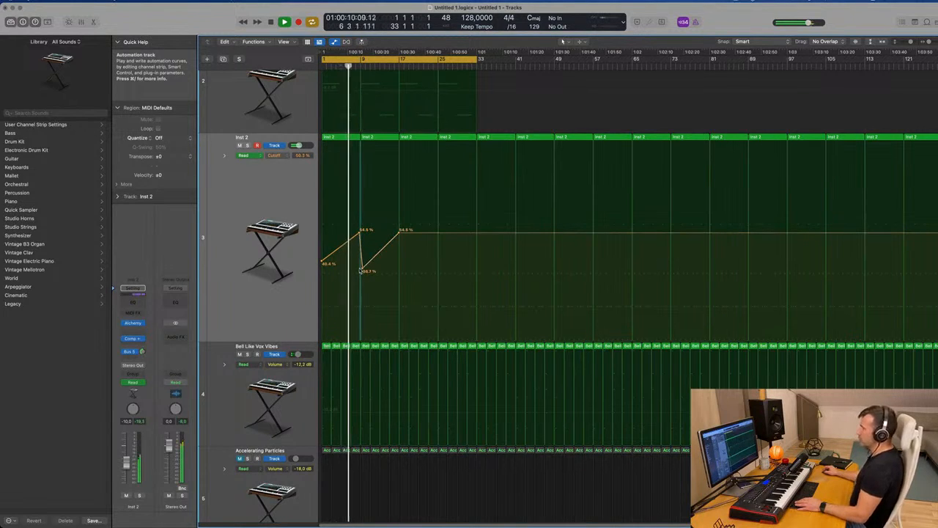
drag(364, 271, 360, 269)
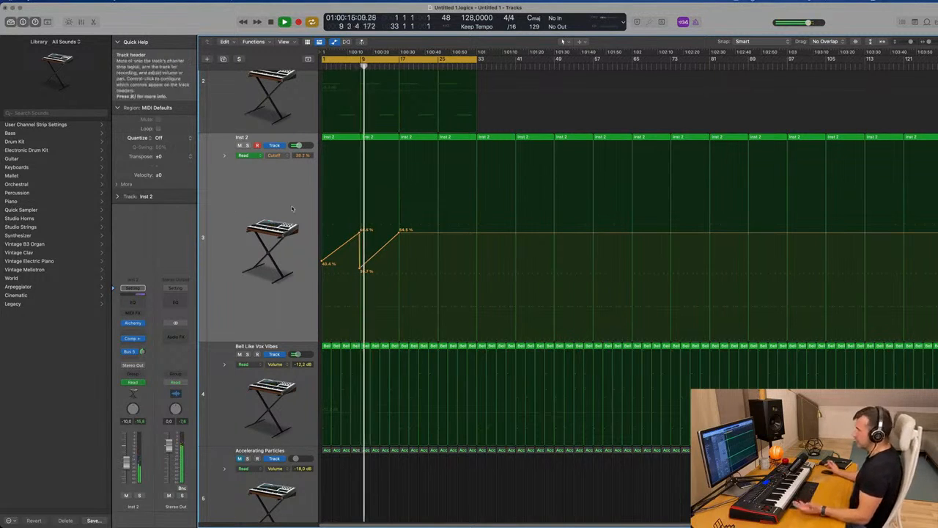
click(404, 235)
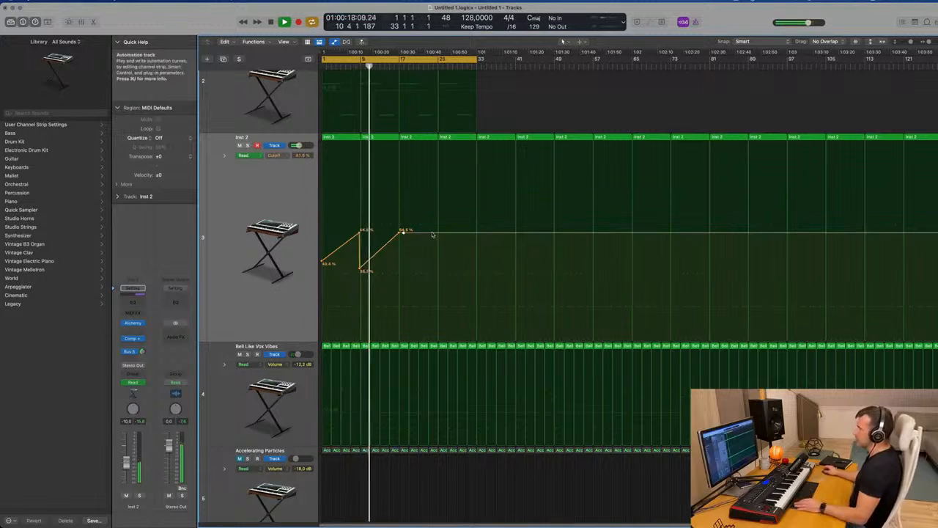
click(439, 235)
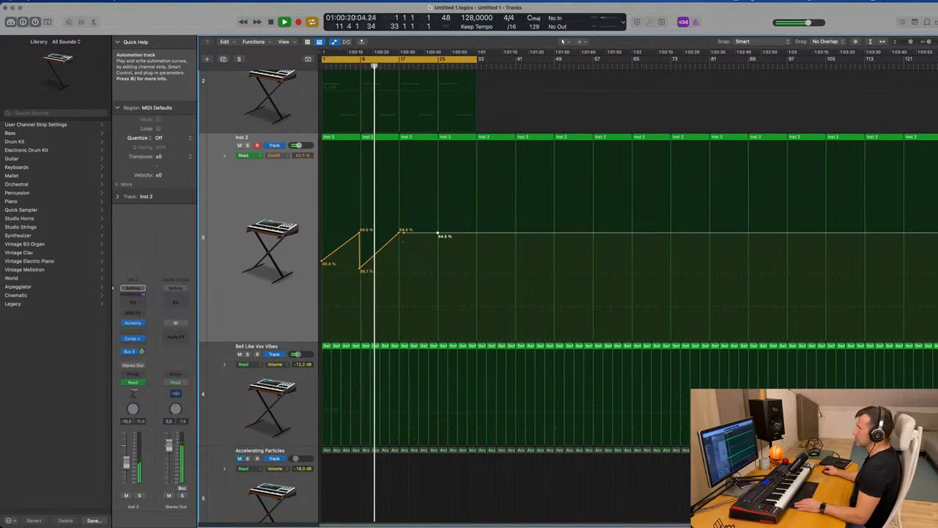
drag(404, 234, 400, 276)
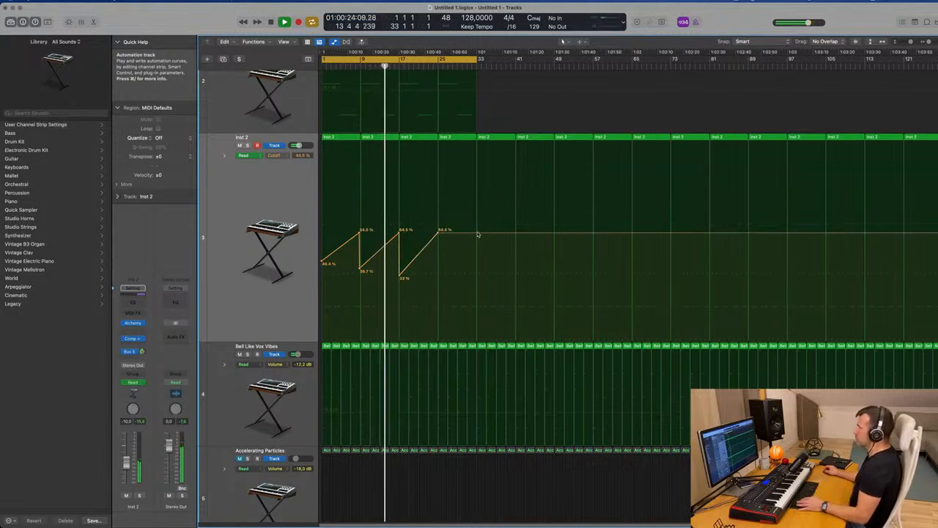
click(477, 234)
drag(439, 230, 443, 287)
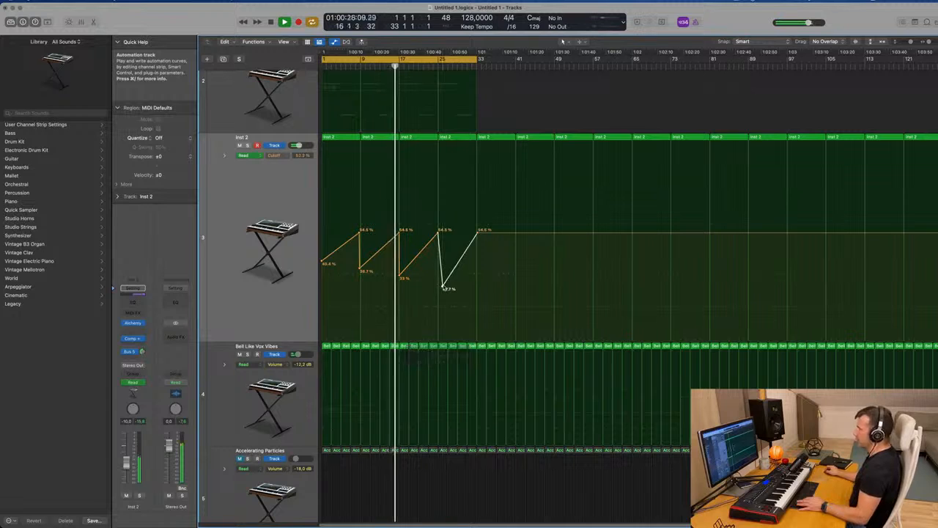
Open the Steam Reese track's Alchemy synth and try different Cutoff AC amounts while playing from bar 1.
scroll(432, 149, up, 3)
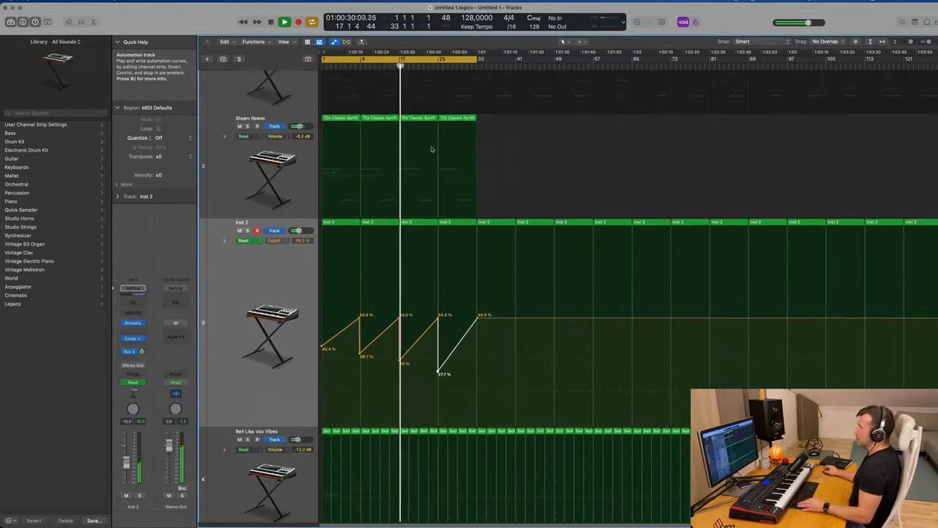
scroll(432, 150, up, 1)
click(273, 189)
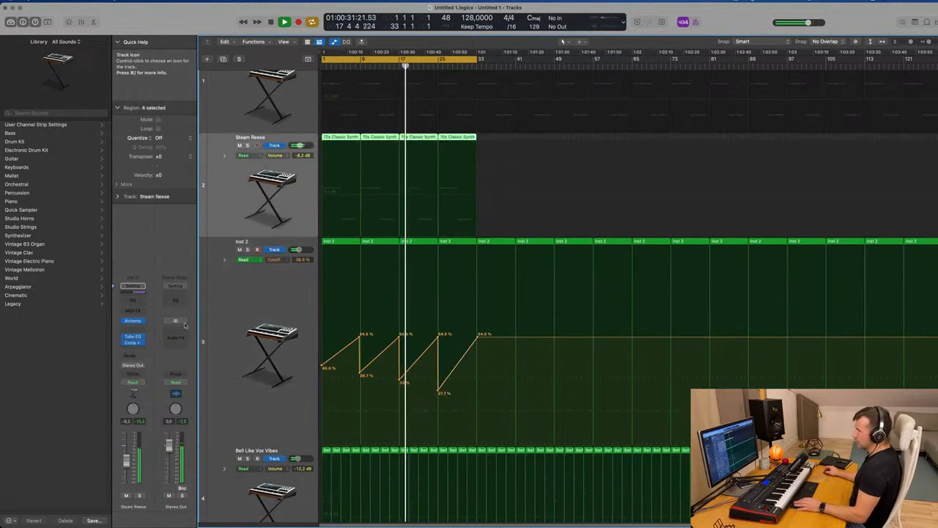
key(Return)
click(135, 321)
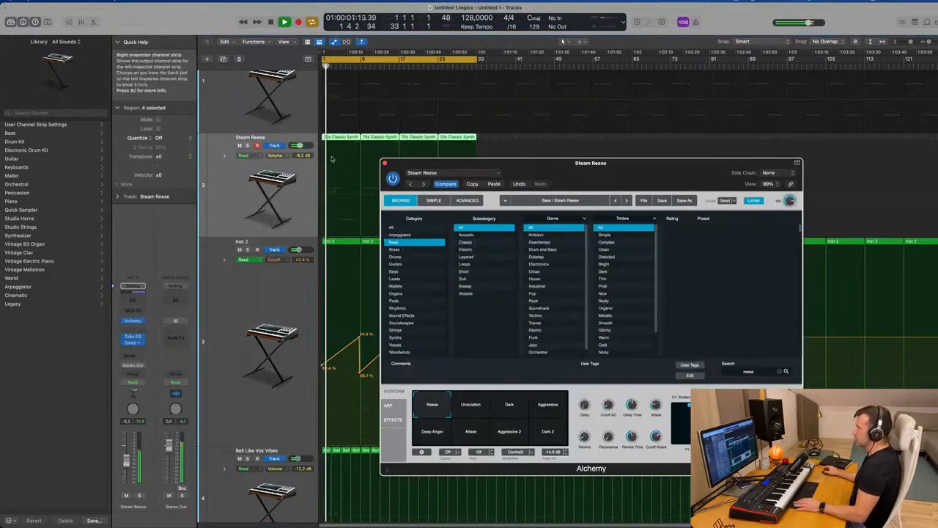
drag(607, 407, 615, 355)
drag(614, 388, 612, 397)
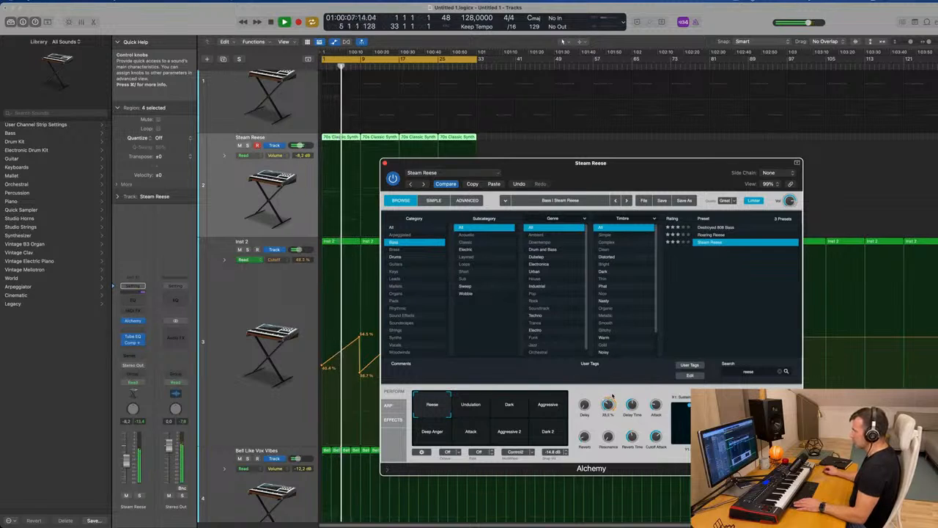
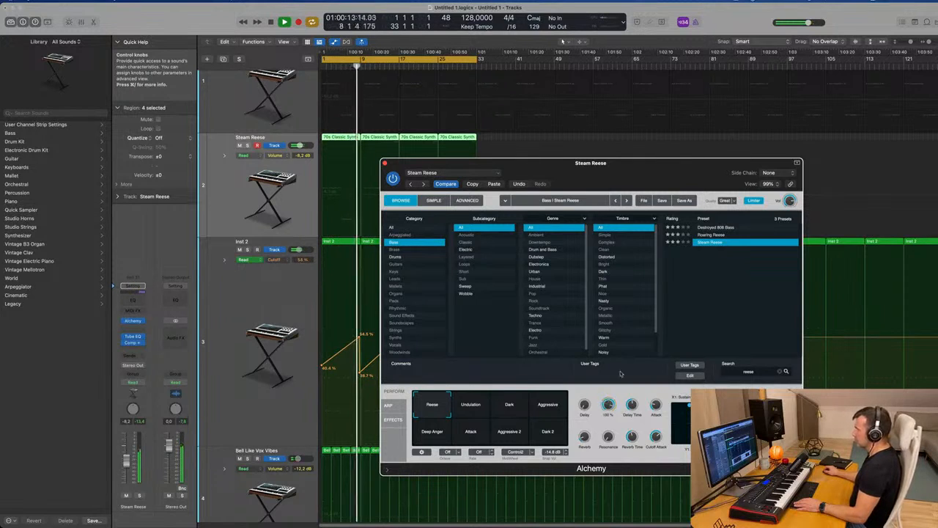
Briefly solo the Steam Reese track, lower its volume to about -8.8 dB and close its synth window.
drag(616, 170, 639, 132)
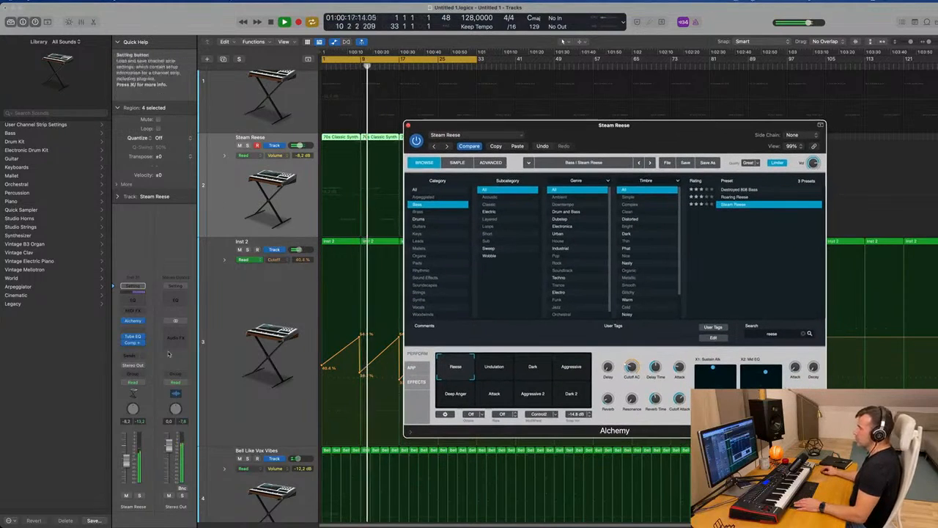
click(248, 146)
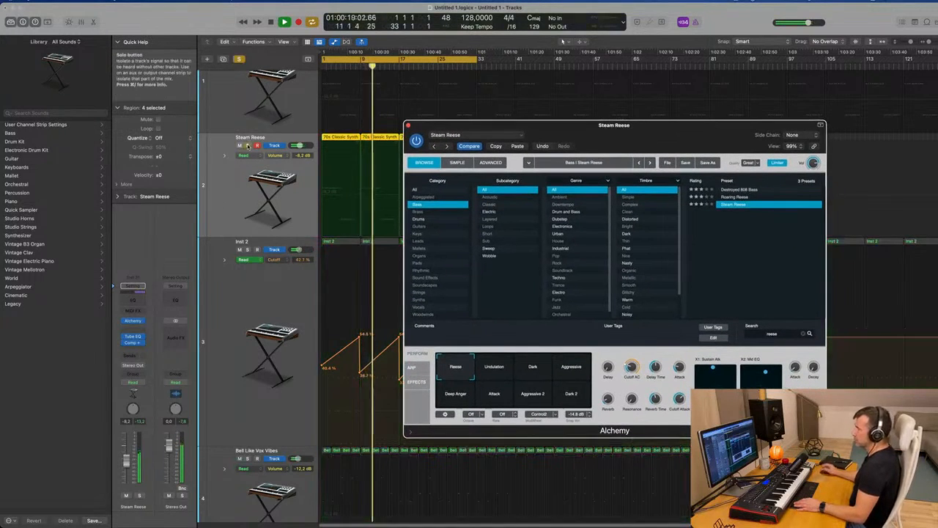
click(248, 146)
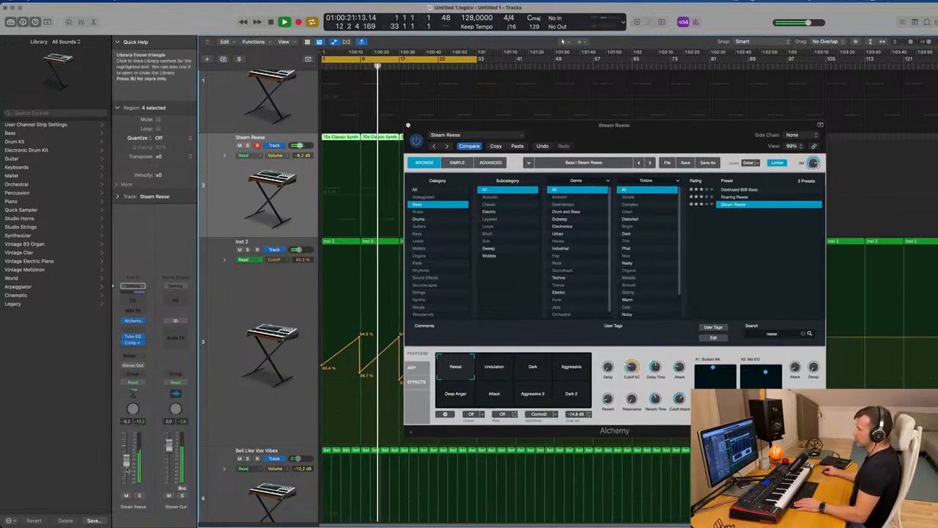
click(408, 125)
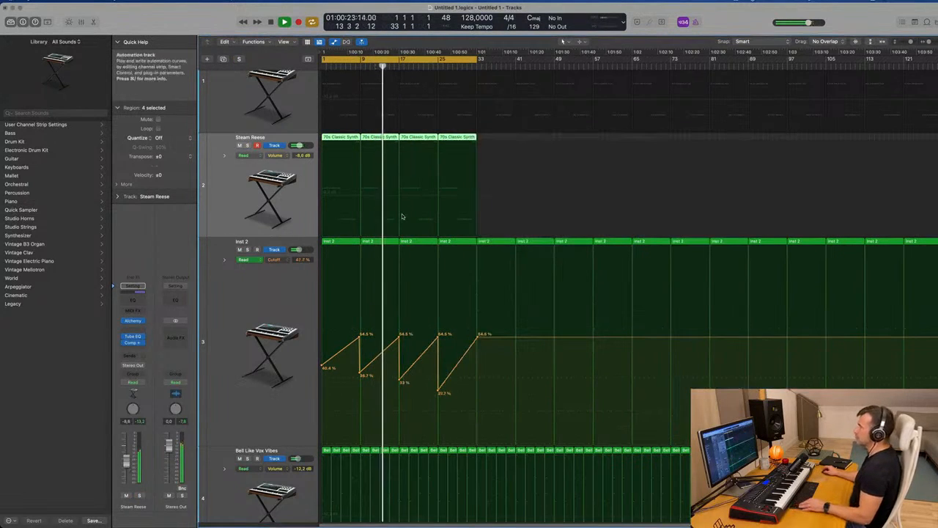
Shrink the track heights, unmute Accelerating Particles and Angelic Choir, and restart playback from bar 1.
scroll(404, 216, up, 3)
scroll(409, 213, down, 6)
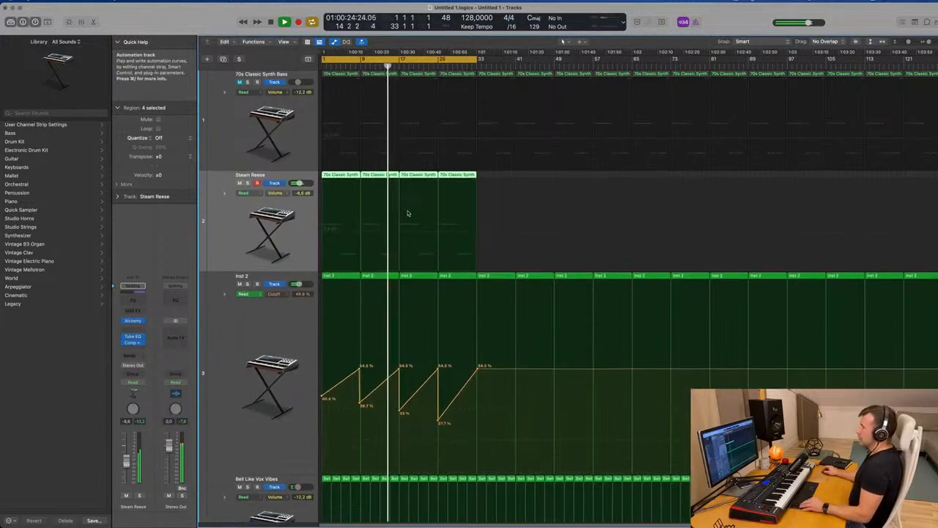
scroll(408, 213, down, 3)
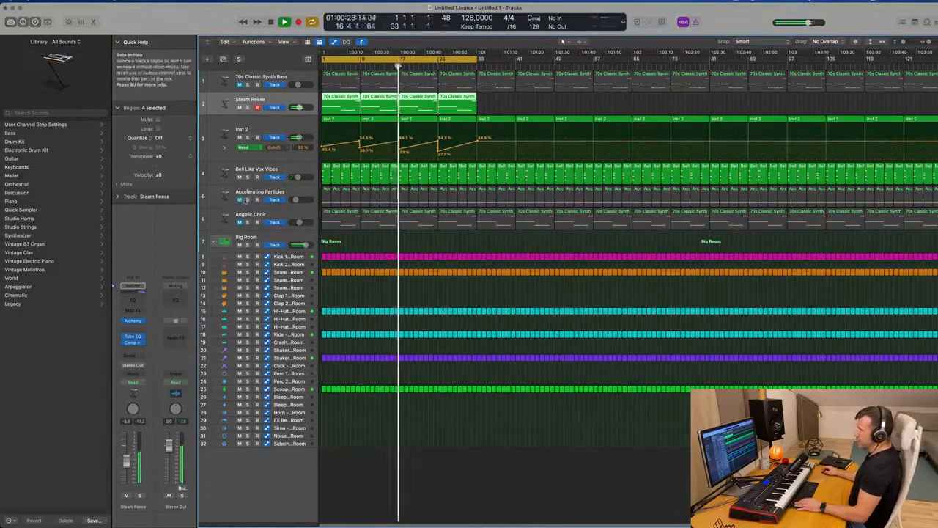
click(239, 221)
key(space)
key(space)
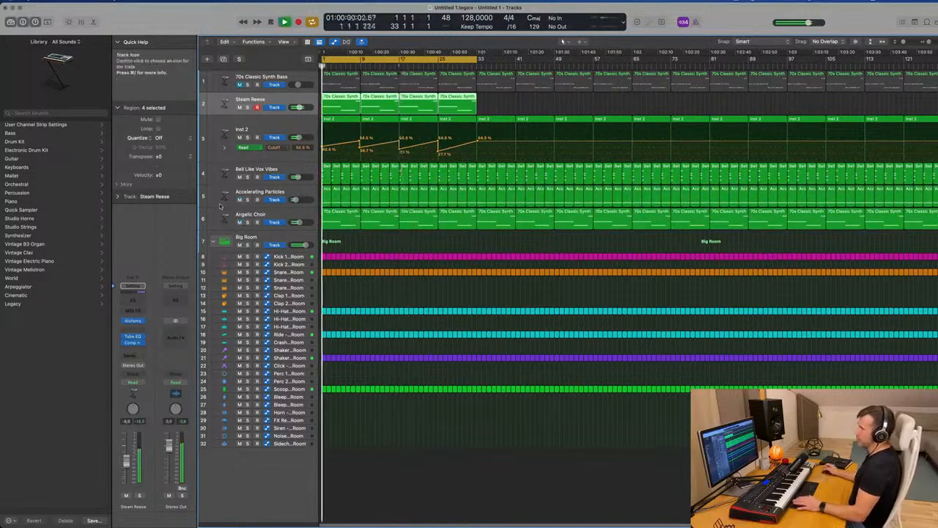
Select the Accelerating Particles track and solo it to hear it alone.
click(284, 220)
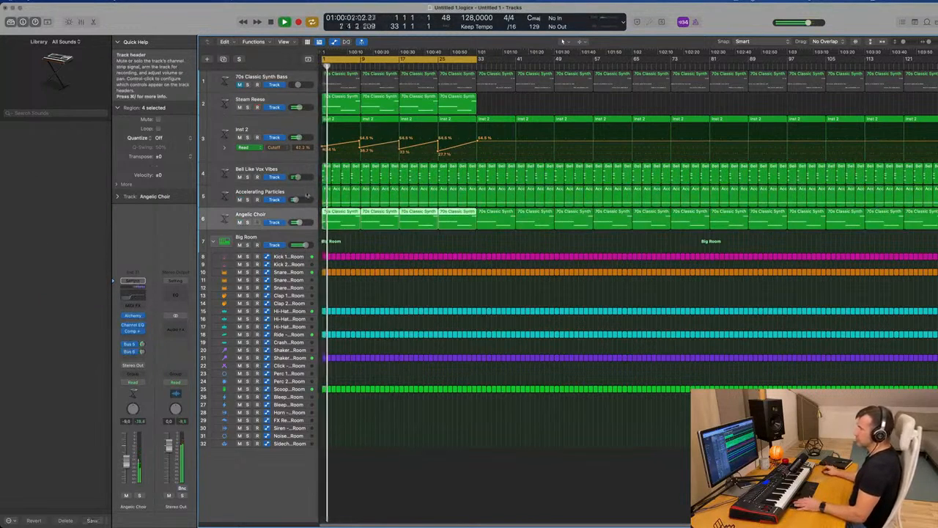
click(300, 190)
click(247, 200)
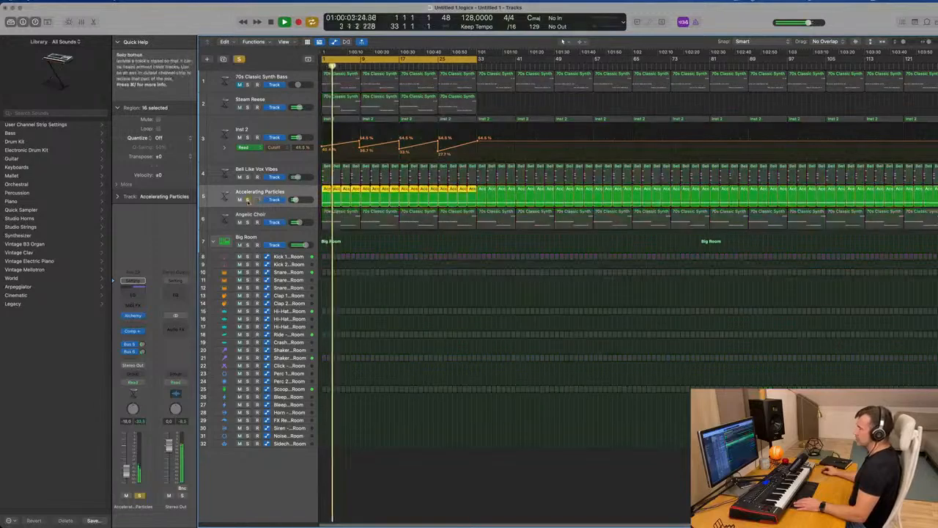
Unsolo Accelerating Particles, briefly solo the Bell Like Vox Vibes track to hear it alone, and select the Inst 2 track.
click(247, 199)
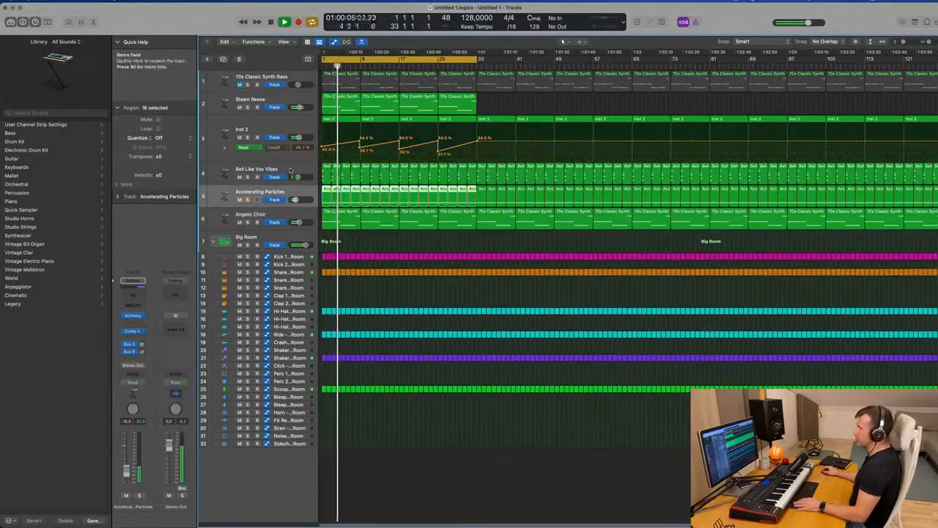
click(254, 177)
click(248, 177)
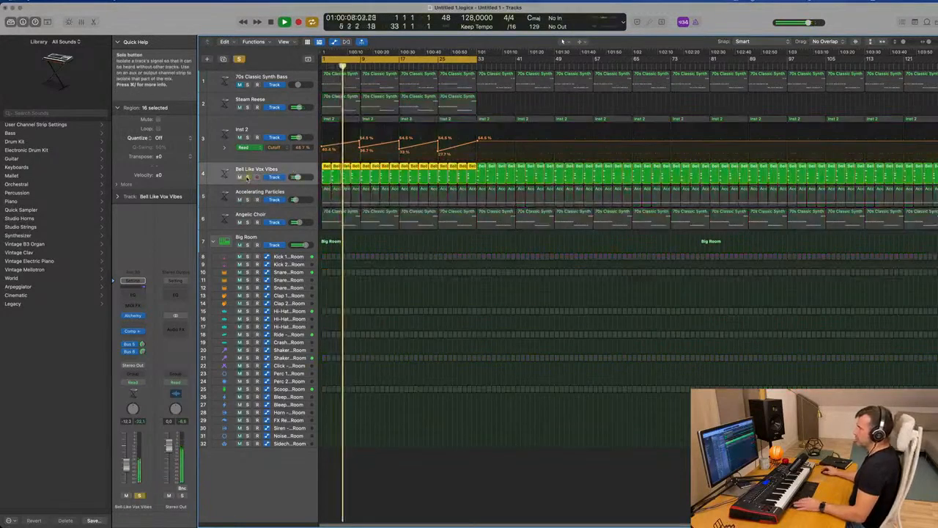
click(248, 177)
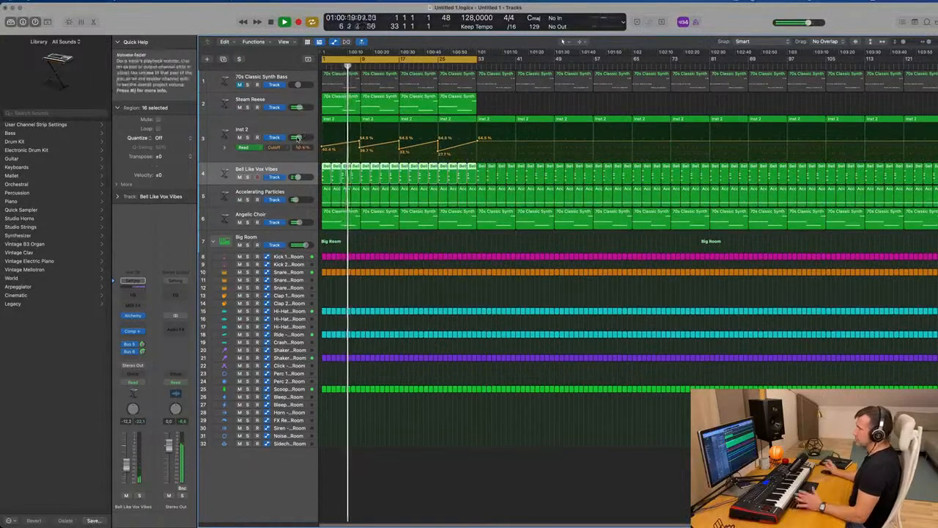
click(245, 132)
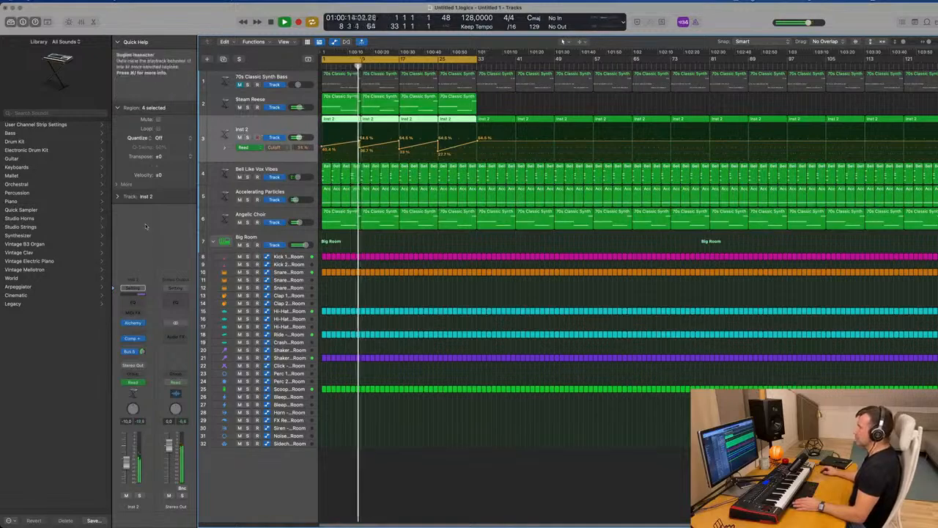
Duplicate the Bell Like Vox Vibes track, copy its first region onto the new track and lengthen that region to eight bars.
click(292, 170)
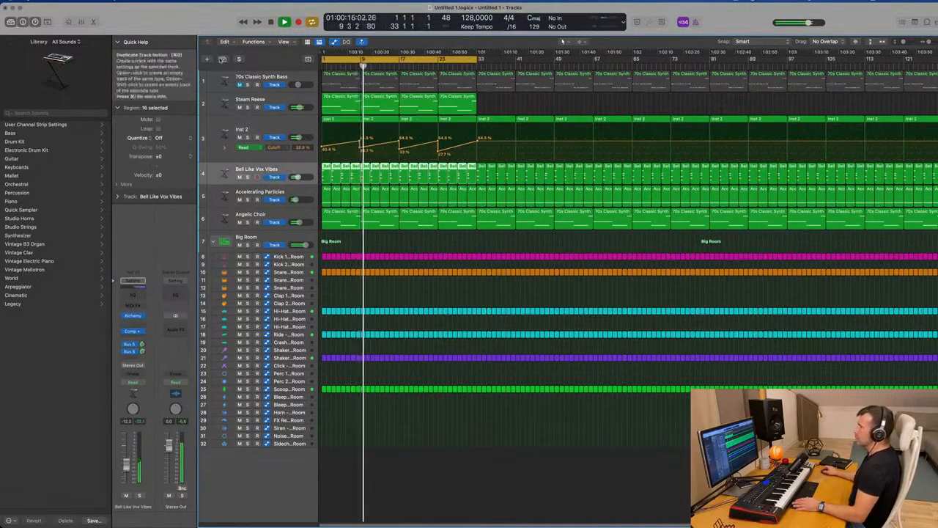
key(super+d)
drag(328, 178, 327, 196)
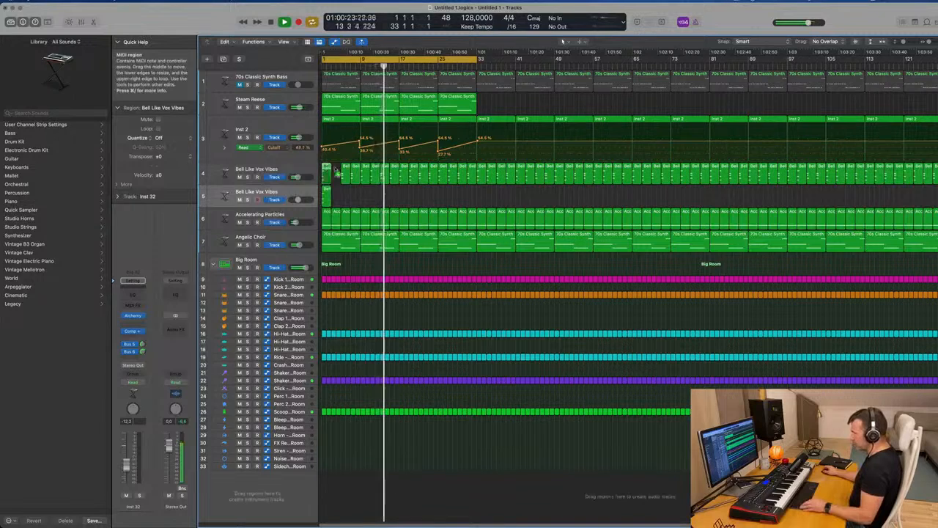
drag(327, 174, 361, 202)
Stretch the copied region's three chord notes to fill all eight bars, and restart playback from bar 1.
double_click(347, 198)
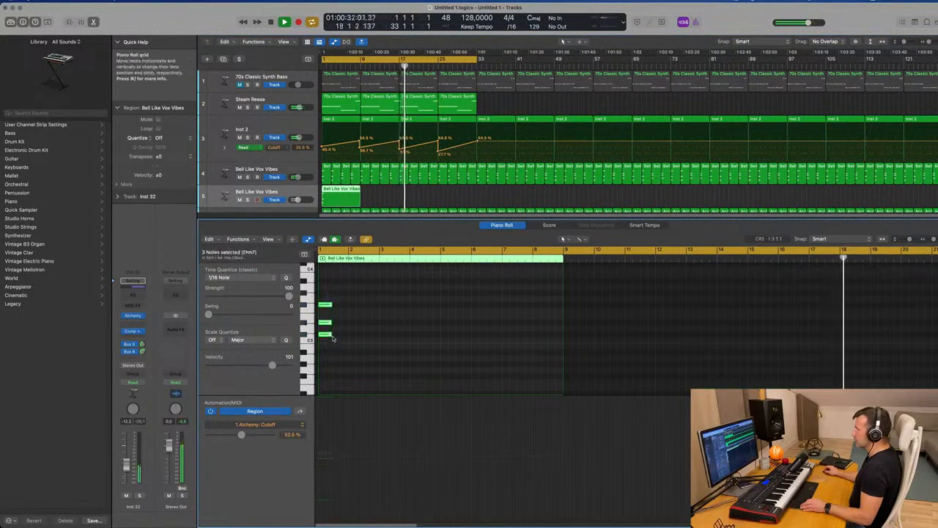
drag(331, 334, 538, 342)
drag(563, 343, 567, 343)
key(Return)
Open the duplicated track's Alchemy synth, search its presets for 198 and load Sunrise 1984.
click(237, 199)
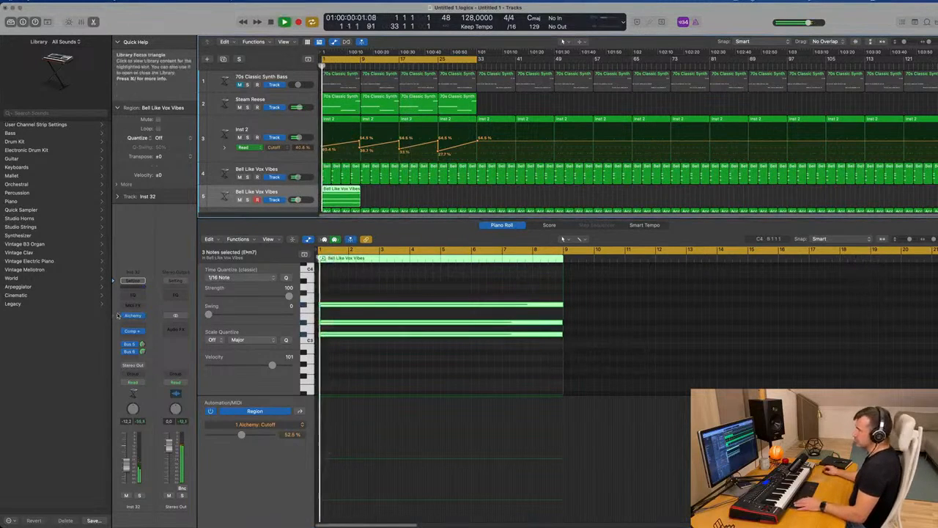
click(141, 315)
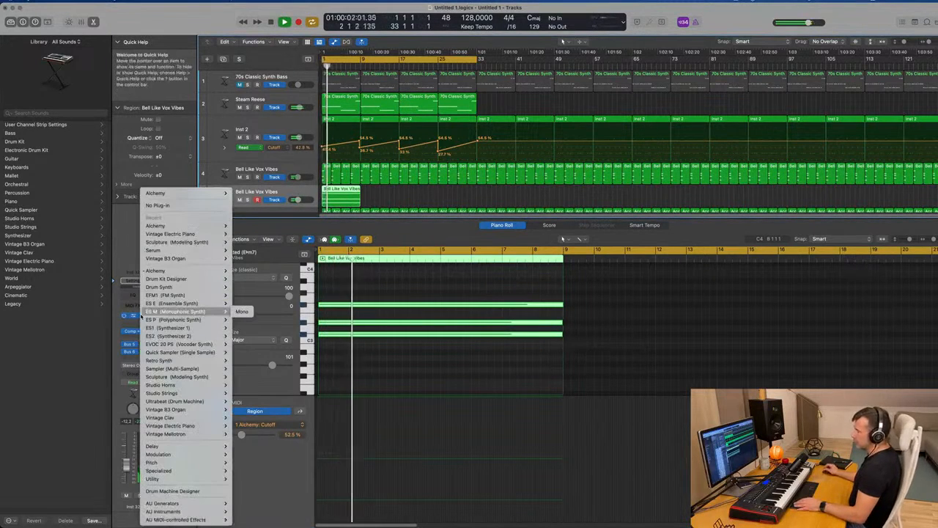
click(135, 322)
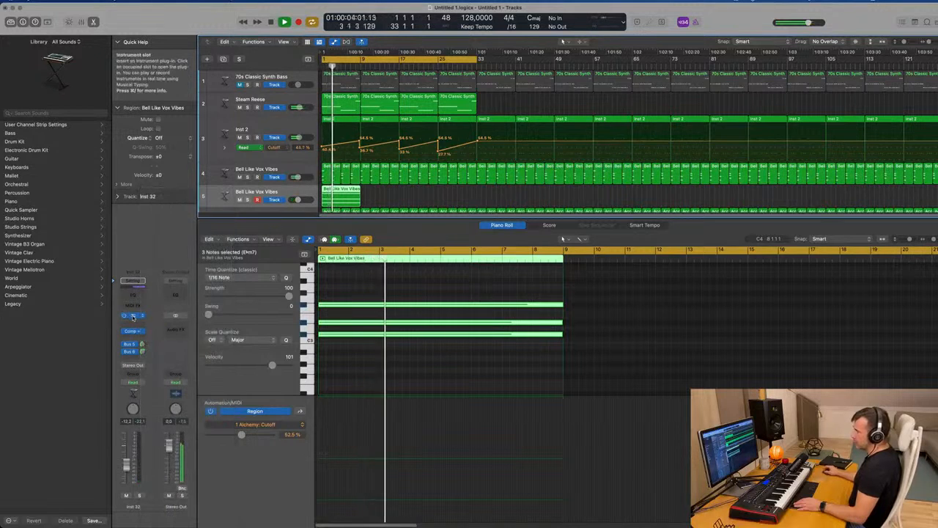
click(133, 316)
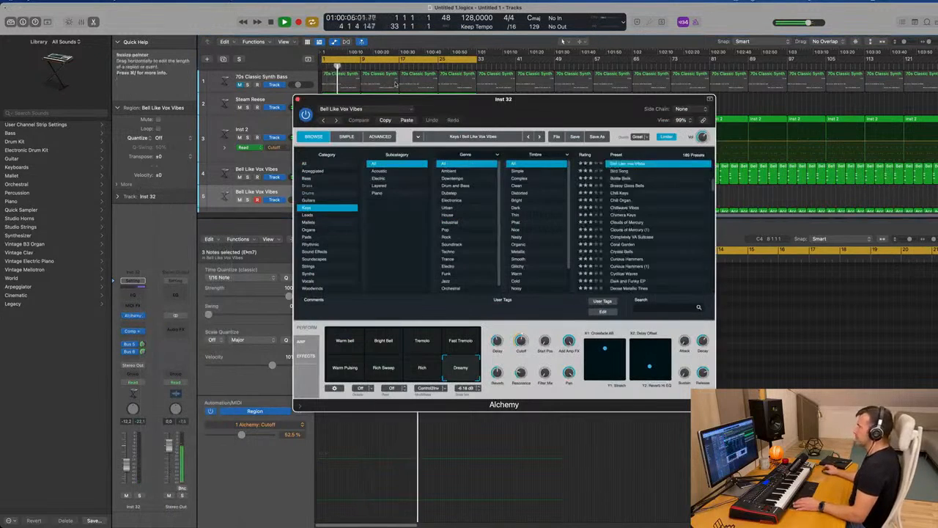
drag(465, 108, 418, 88)
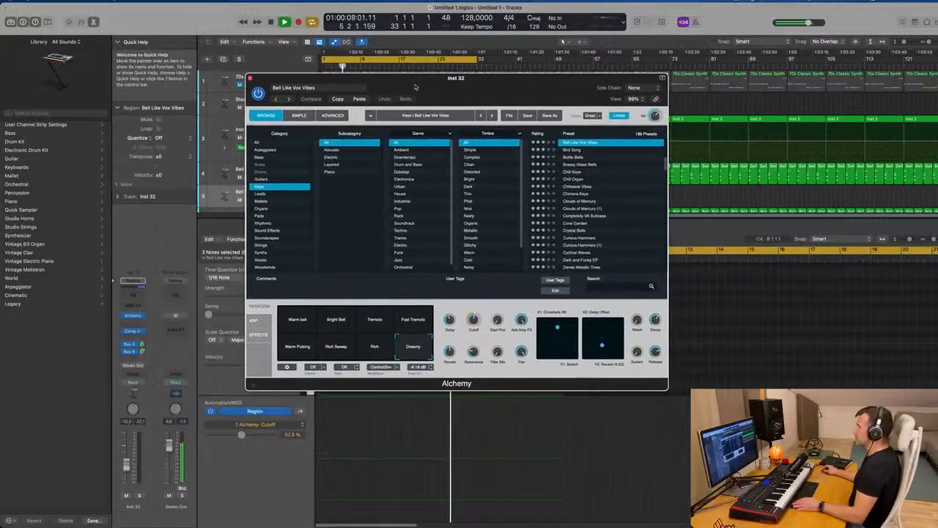
text(1)
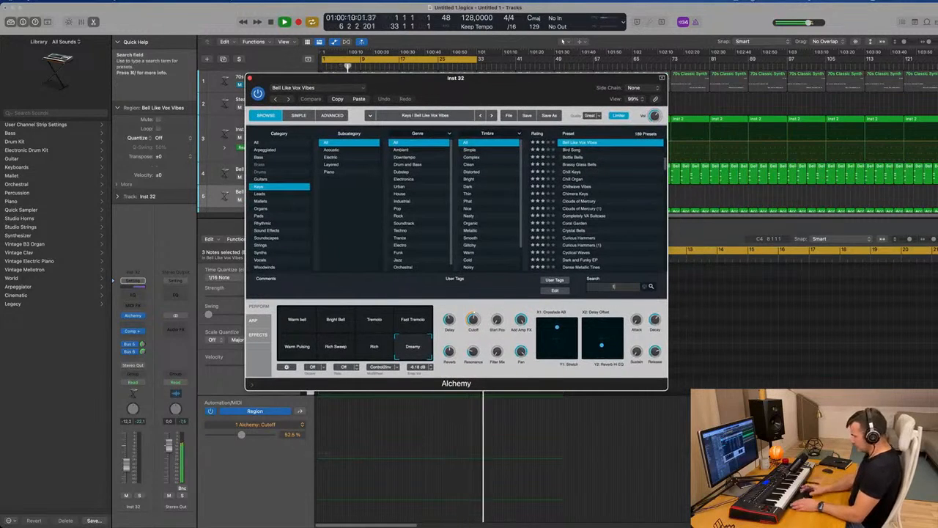
text(987)
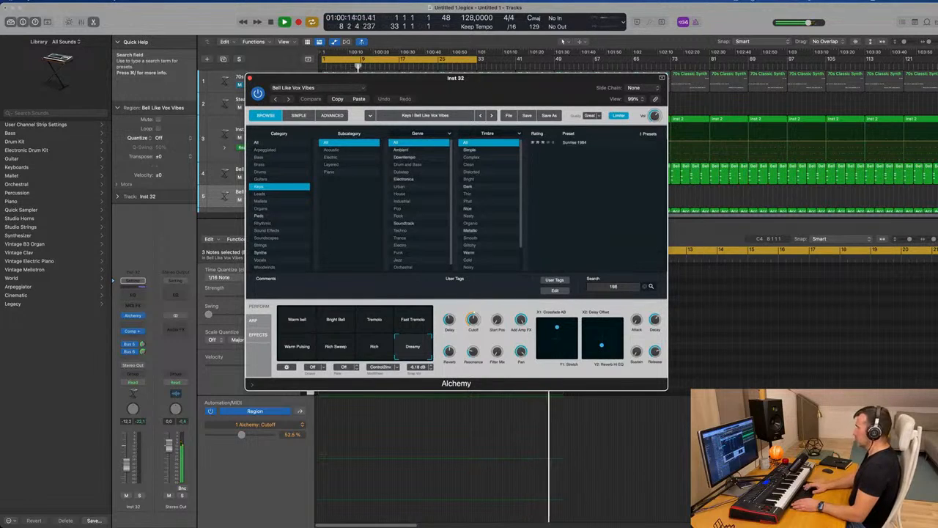
click(573, 142)
drag(539, 94, 772, 129)
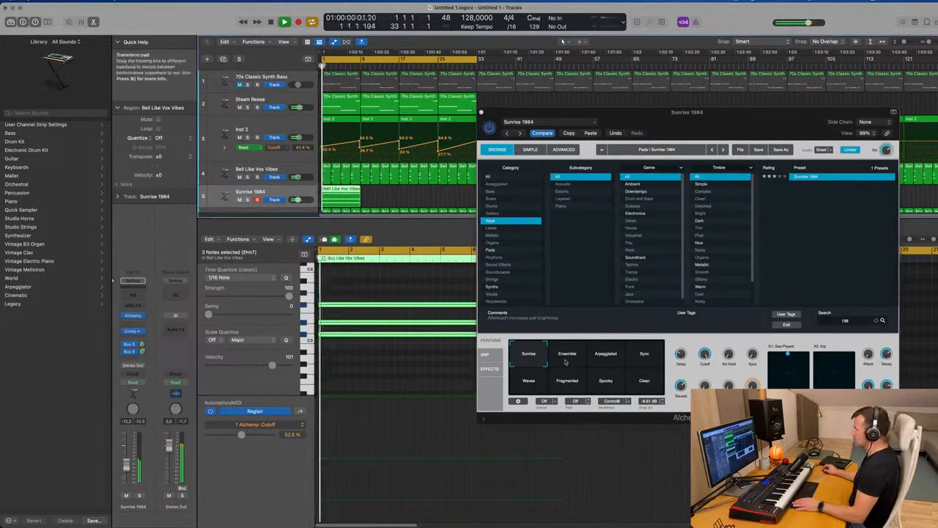
Switch the Sunrise 1984 sound to its Arpeggiated performance snapshot and restart playback.
click(605, 353)
drag(730, 120, 633, 152)
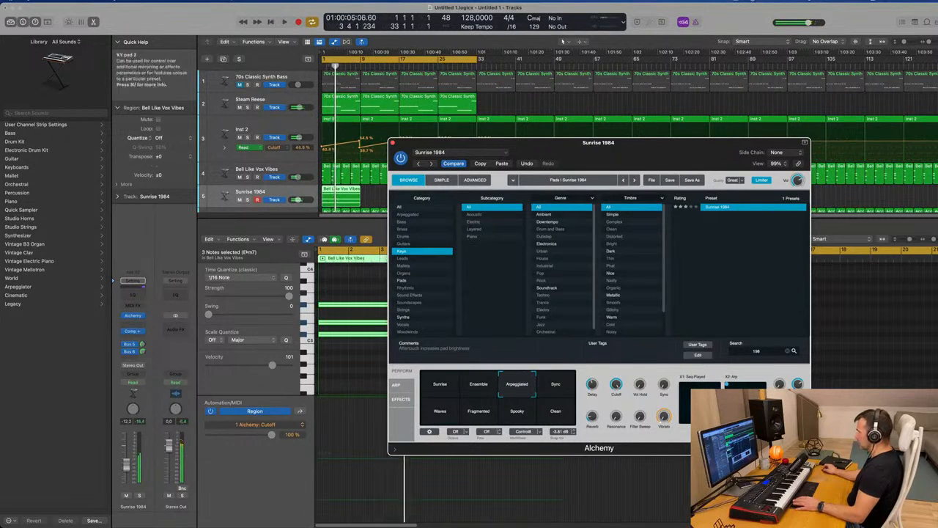
key(space)
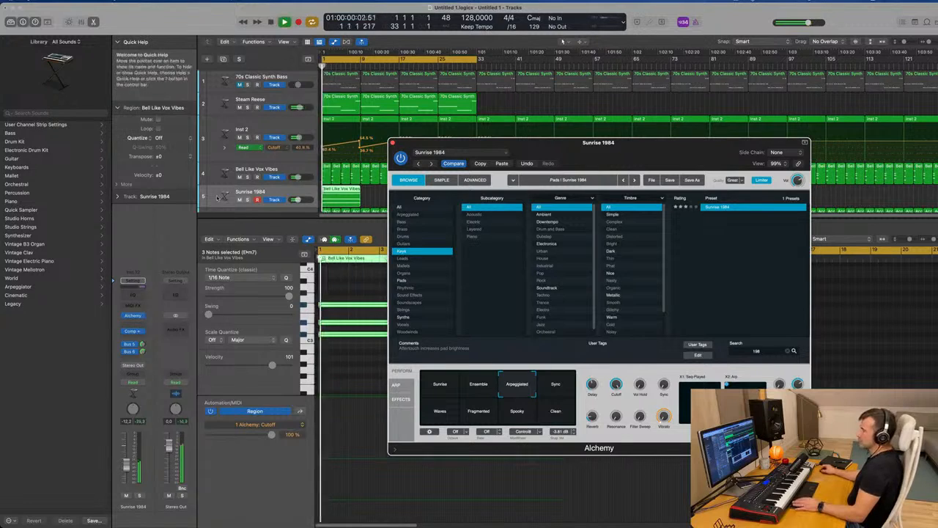
Solo the Sunrise 1984 track, set its Alchemy Cutoff to about 59% and adjust the channel's bus send levels.
click(247, 200)
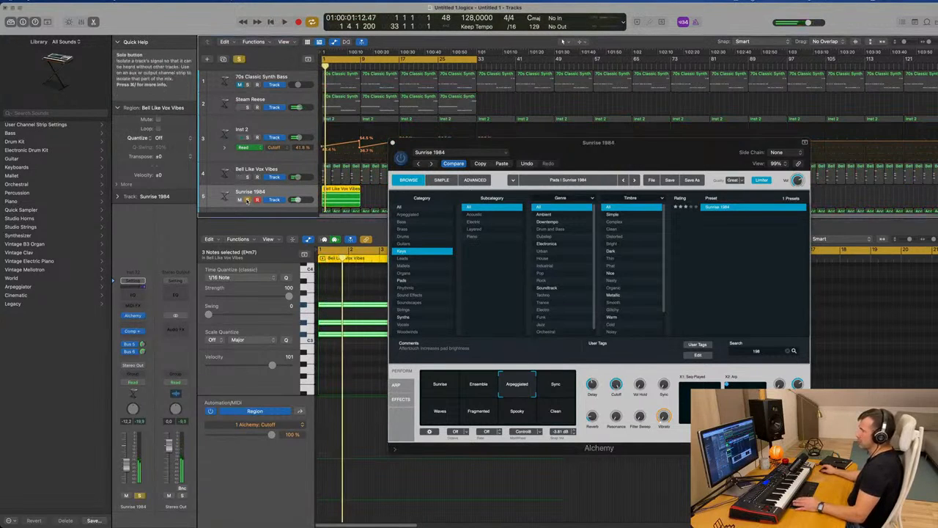
drag(604, 144, 588, 102)
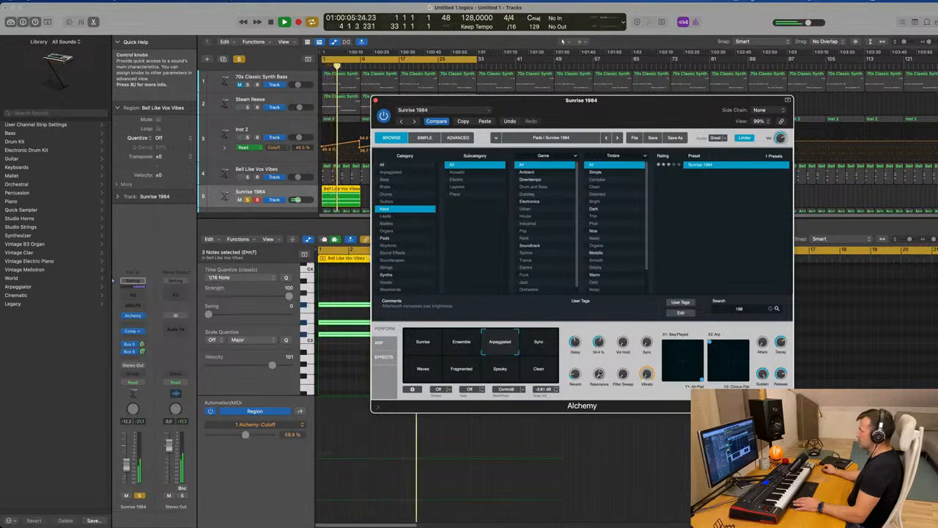
drag(143, 344, 143, 339)
click(142, 351)
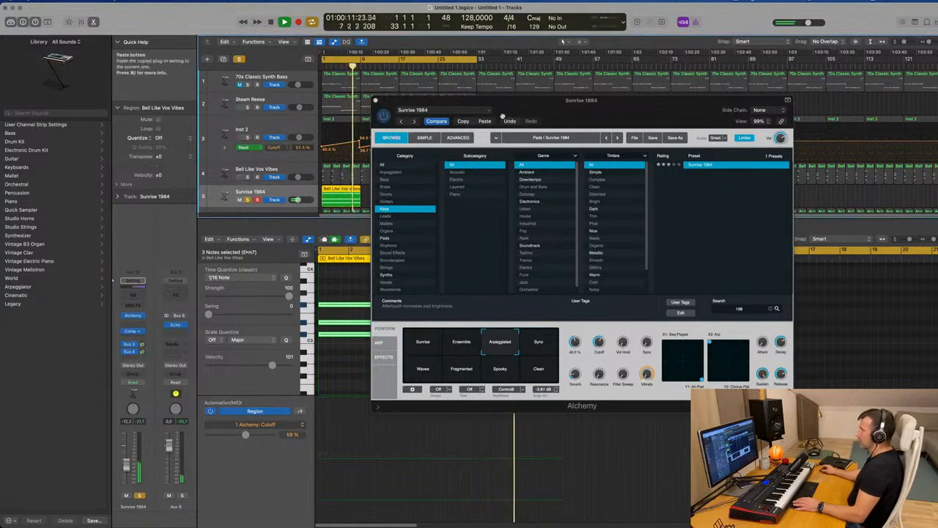
drag(502, 116, 731, 102)
Transpose all three notes of the Sunrise 1984 region down one octave, replay the part and unsolo the track.
click(395, 285)
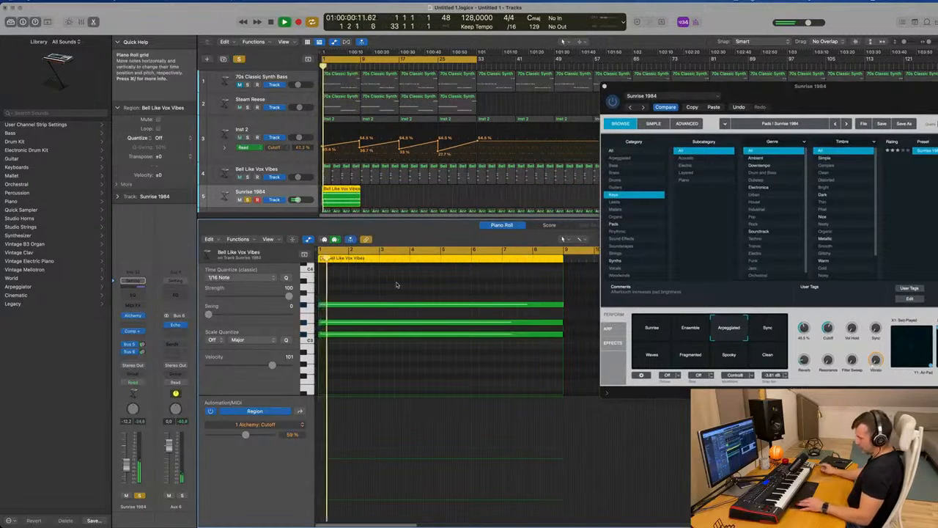
key(super+a)
key(alt+shift+Down)
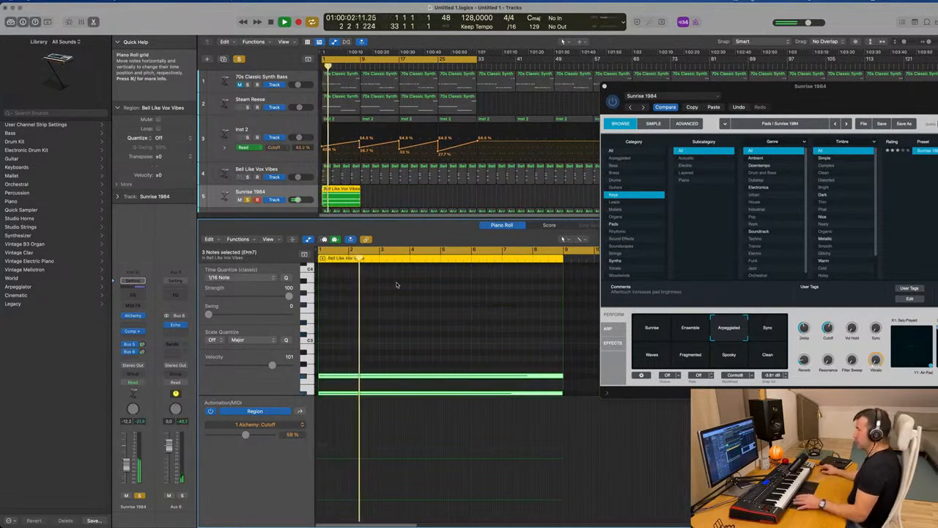
key(space)
drag(648, 86, 606, 79)
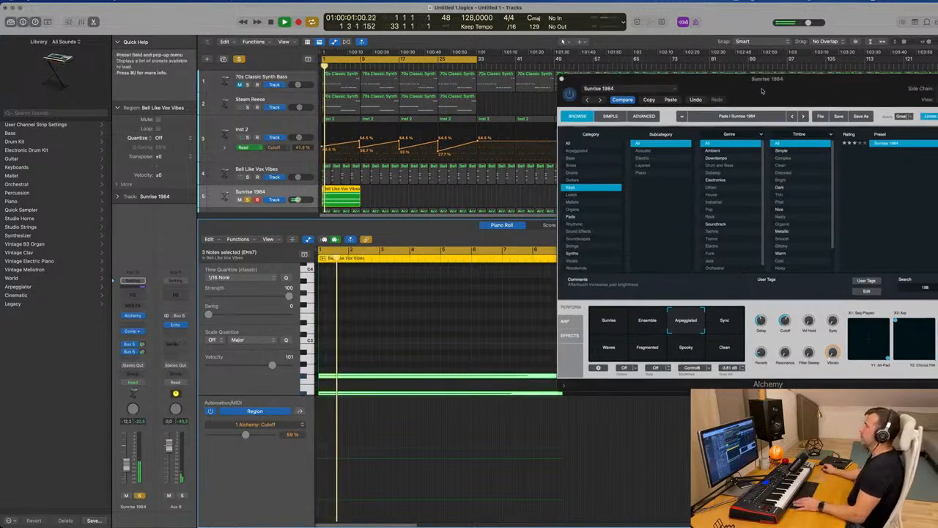
key(space)
key(space)
click(239, 58)
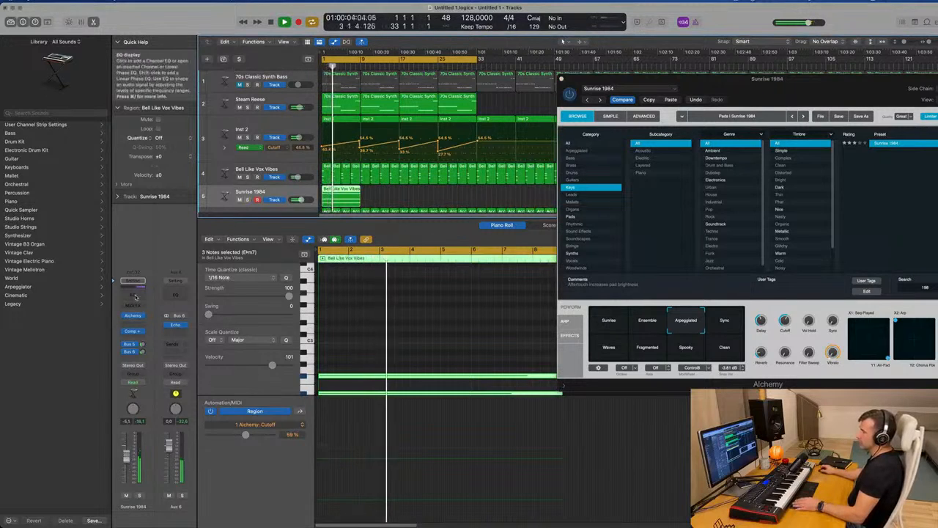
Add a Channel EQ low cut at 178 Hz, 48 dB/Oct to Sunrise 1984 and set the track volume to -4.0 dB.
click(134, 297)
click(328, 136)
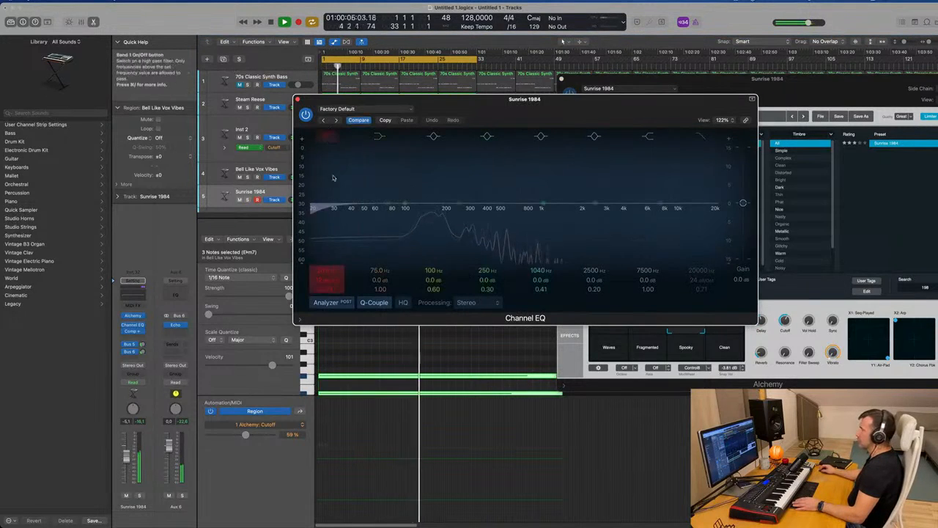
drag(460, 171, 465, 171)
drag(328, 280, 326, 277)
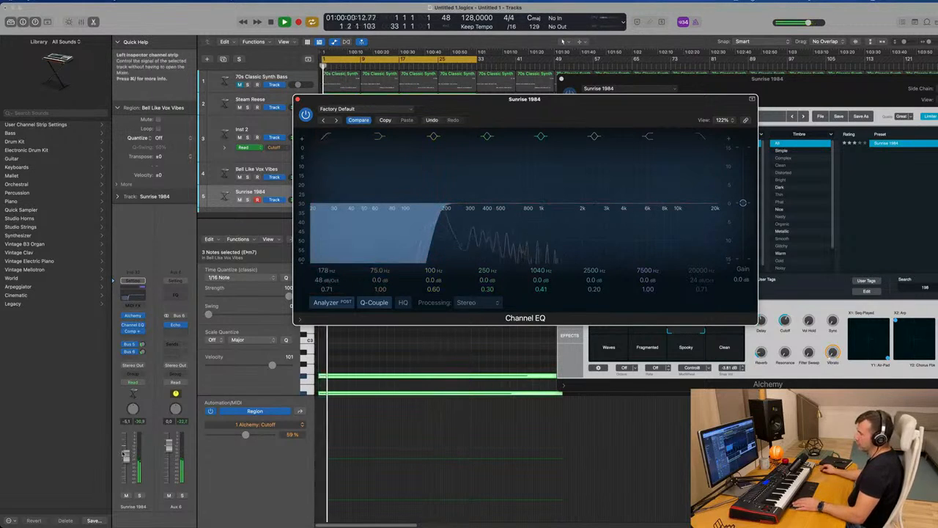
click(127, 455)
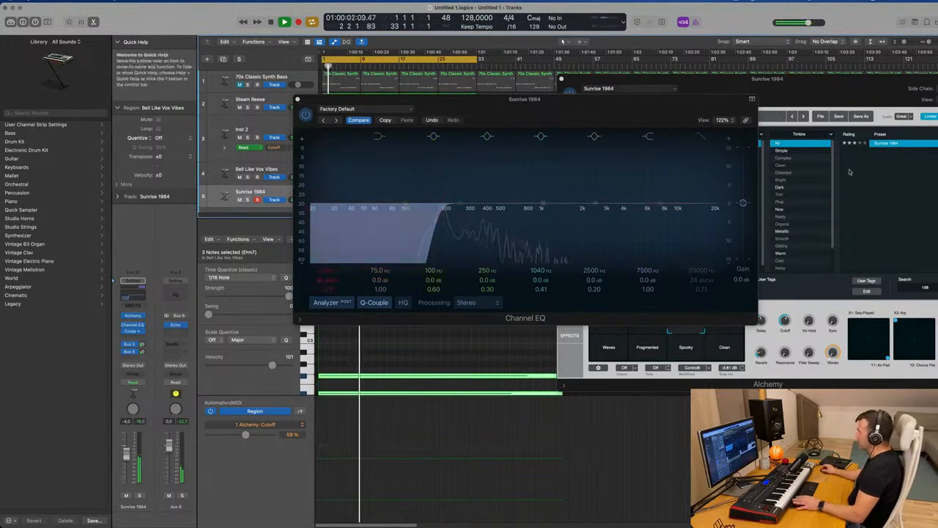
Set the Sunrise 1984 Alchemy Cutoff to about 63.4%, close the synth window and move the EQ window aside.
drag(842, 82, 721, 108)
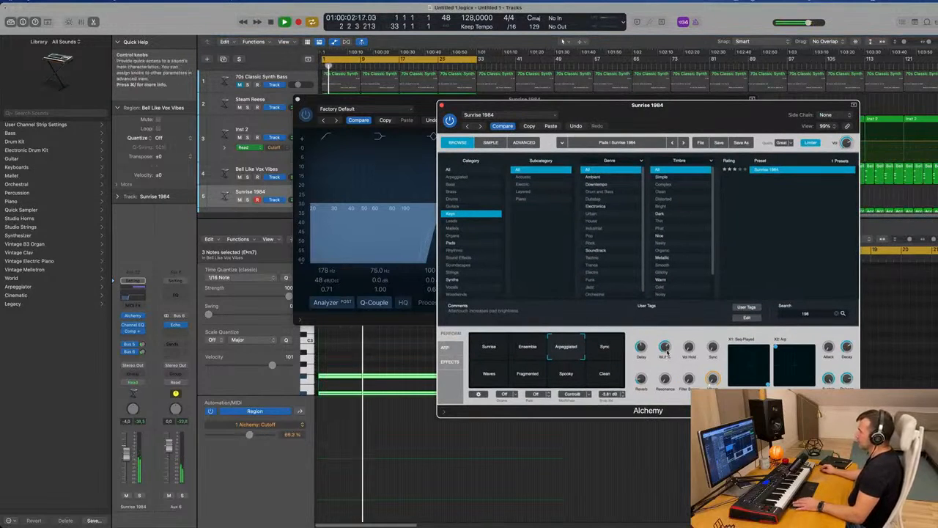
drag(671, 108, 661, 107)
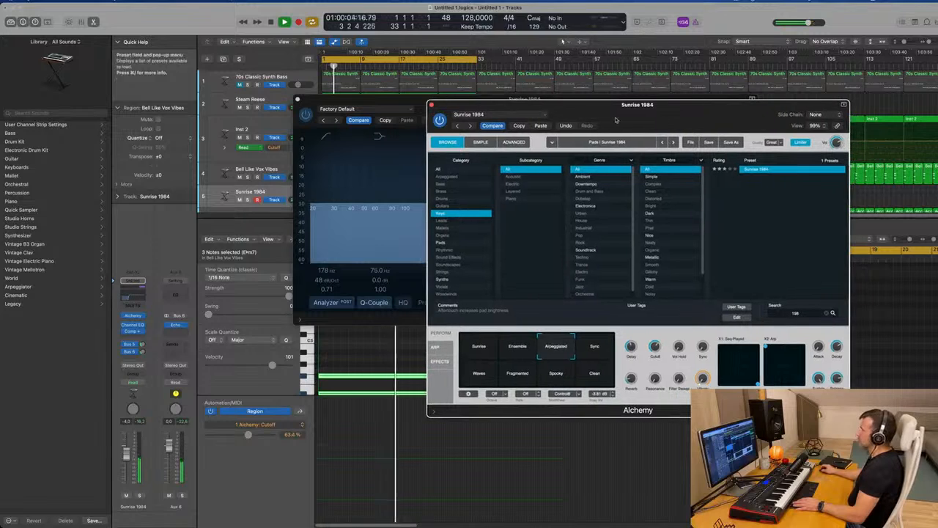
click(434, 106)
drag(434, 105, 573, 110)
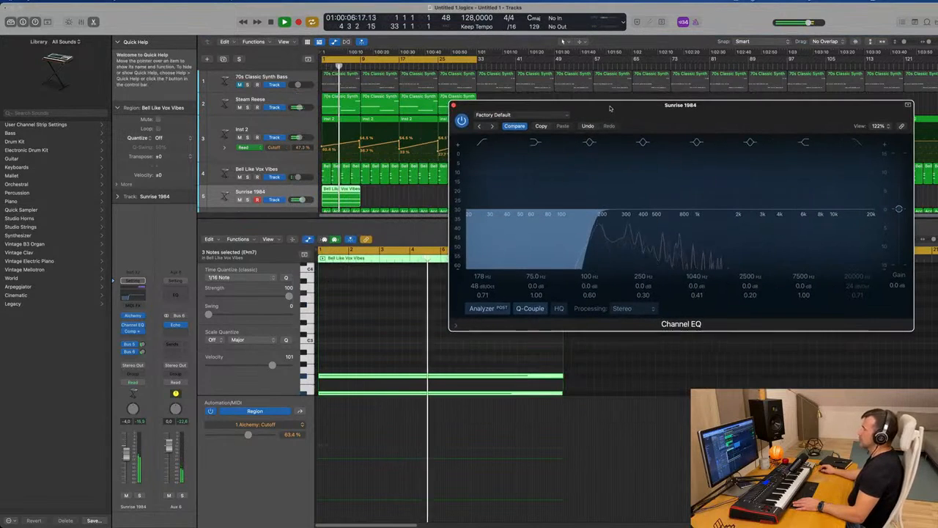
drag(645, 107, 687, 107)
Reopen Alchemy on the Sunrise 1984 track and load the Downbeat Emphasis preset in its arpeggiator.
click(394, 198)
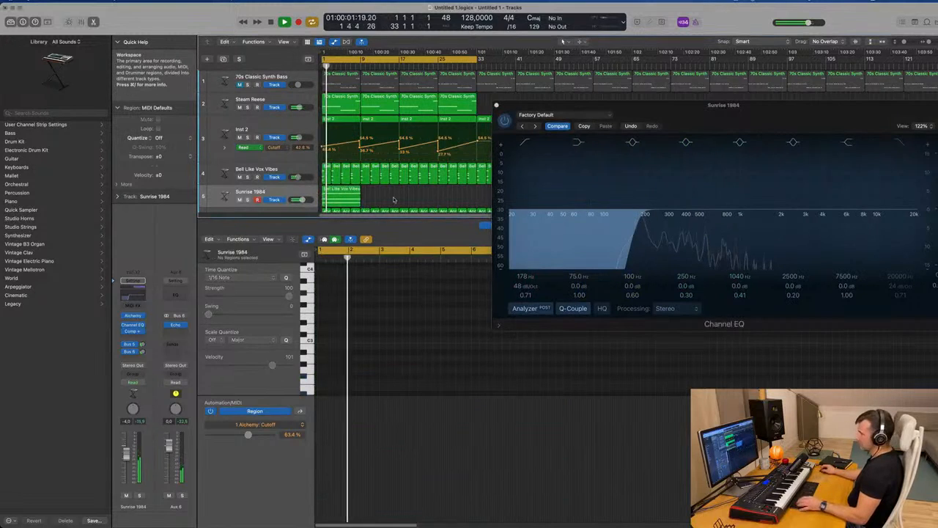
click(338, 193)
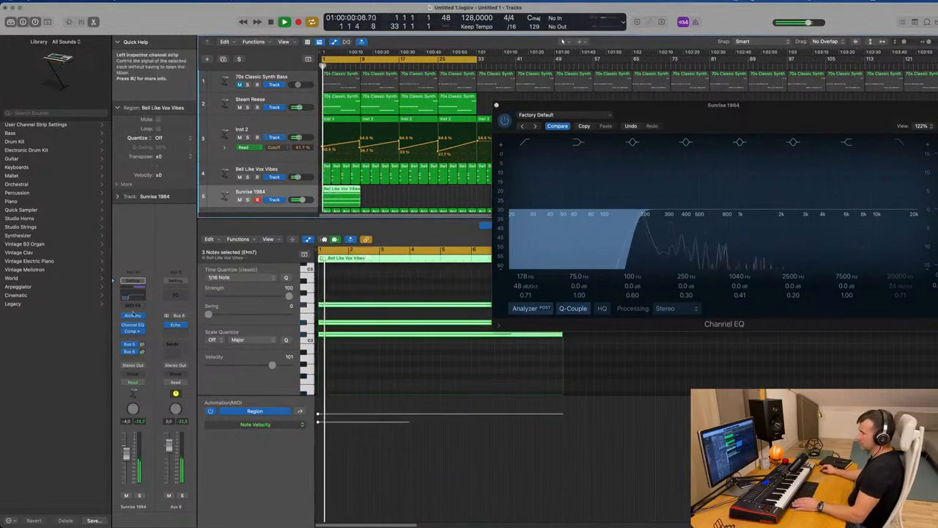
click(133, 315)
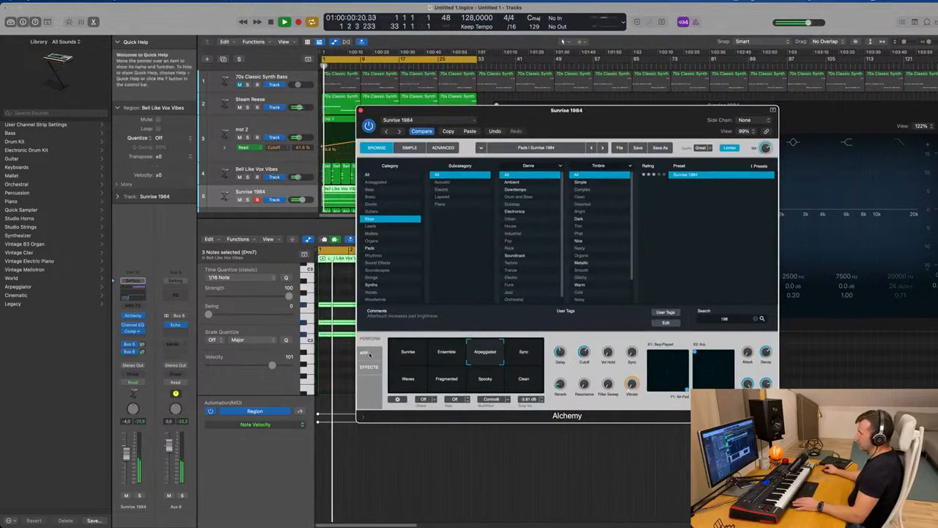
click(363, 353)
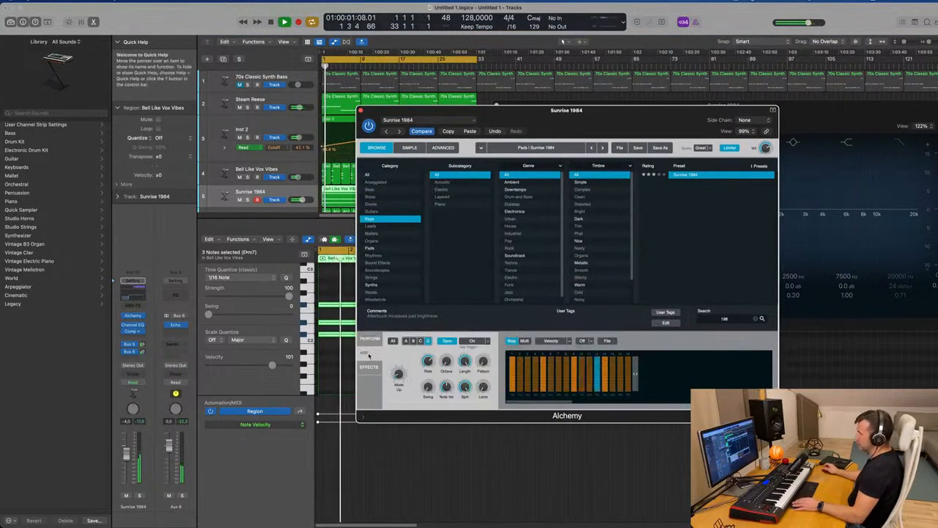
click(607, 340)
mouse_move(622, 353)
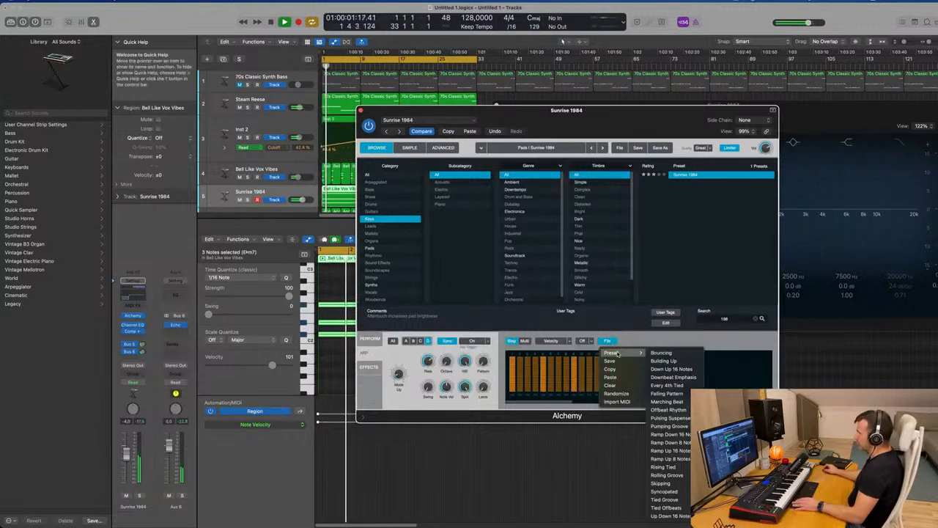
click(664, 377)
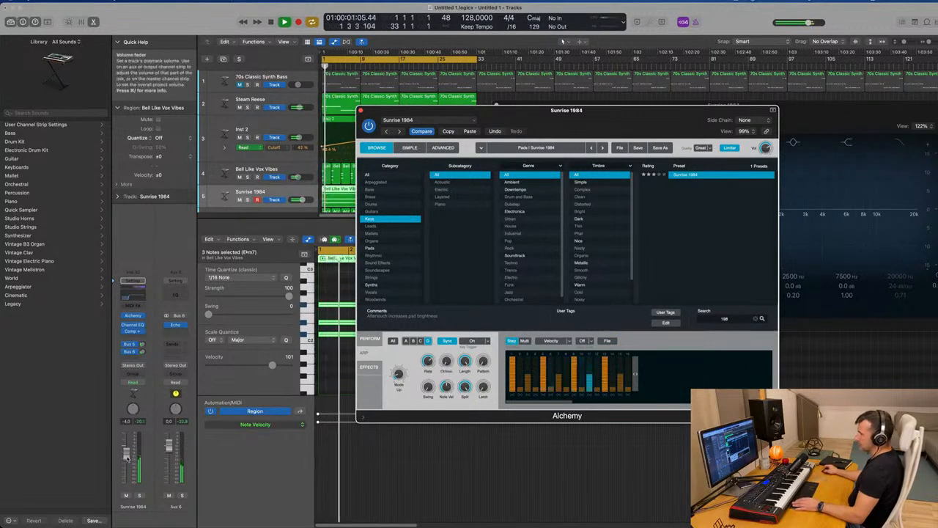
Raise the Sunrise 1984 track volume to 0.7 dB and load the Ramp Down 16 Notes arpeggiator preset.
drag(127, 454, 127, 447)
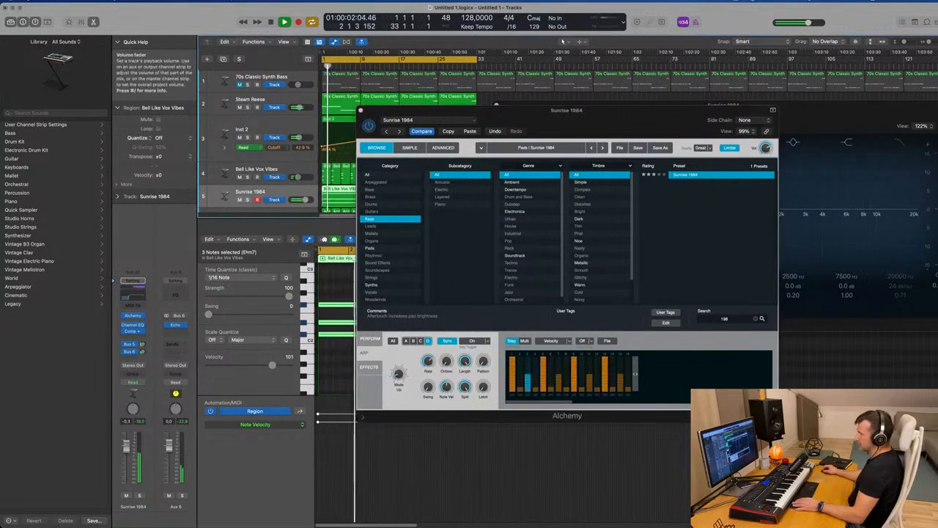
click(607, 342)
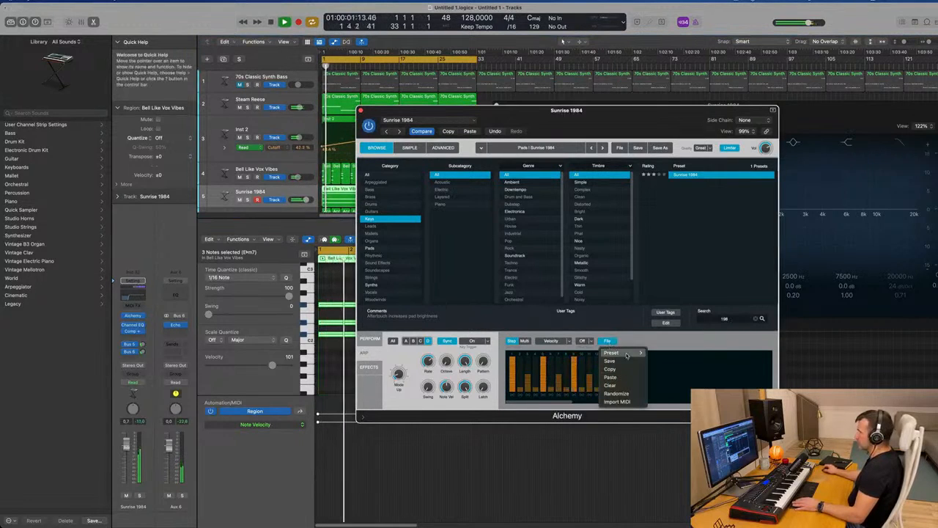
mouse_move(615, 352)
click(665, 434)
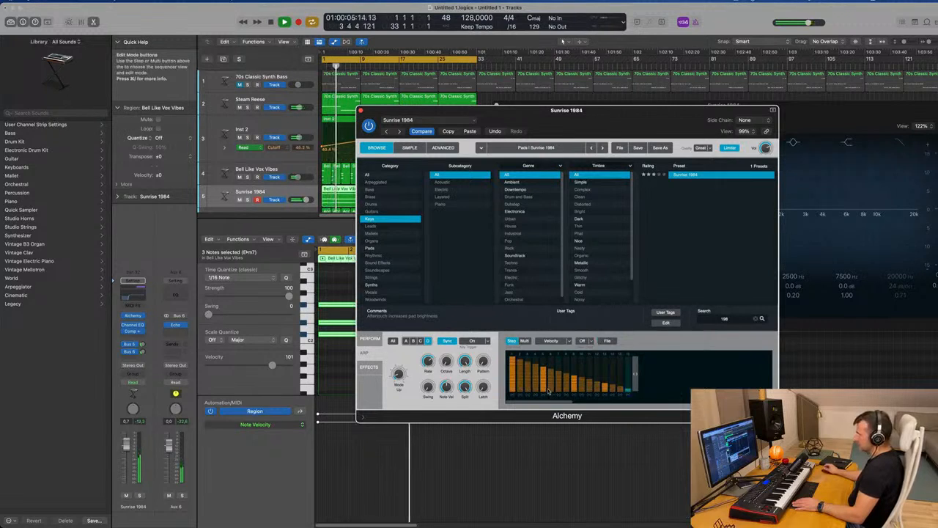
Solo Sunrise 1984 and audition the Skipping and Syncopated arpeggiator presets.
click(139, 495)
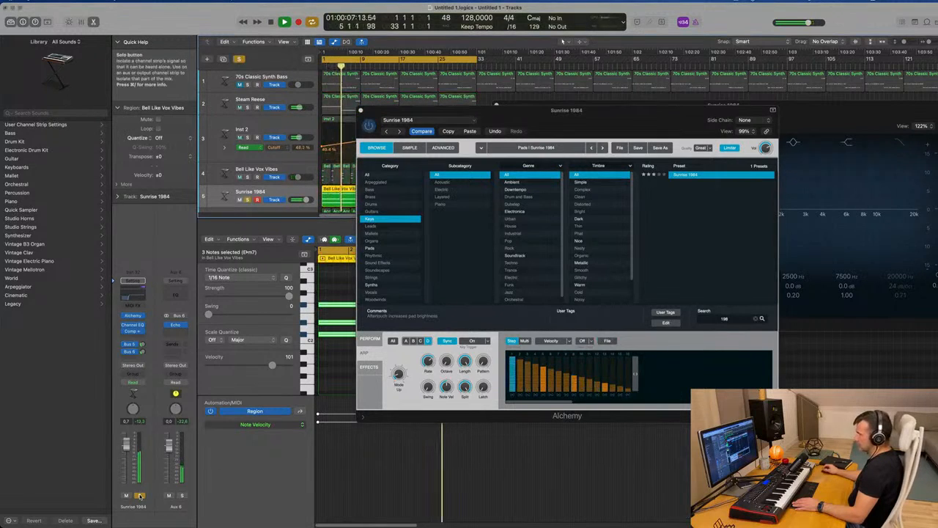
click(607, 340)
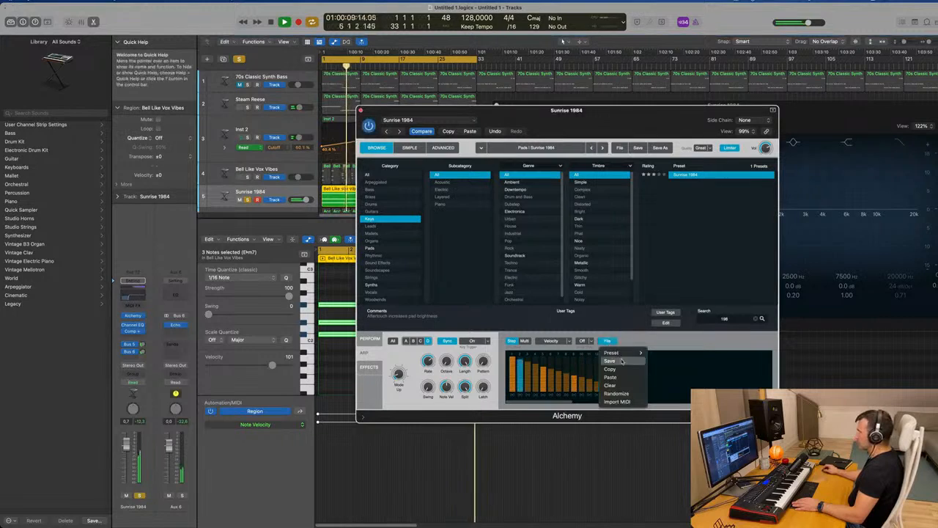
mouse_move(613, 353)
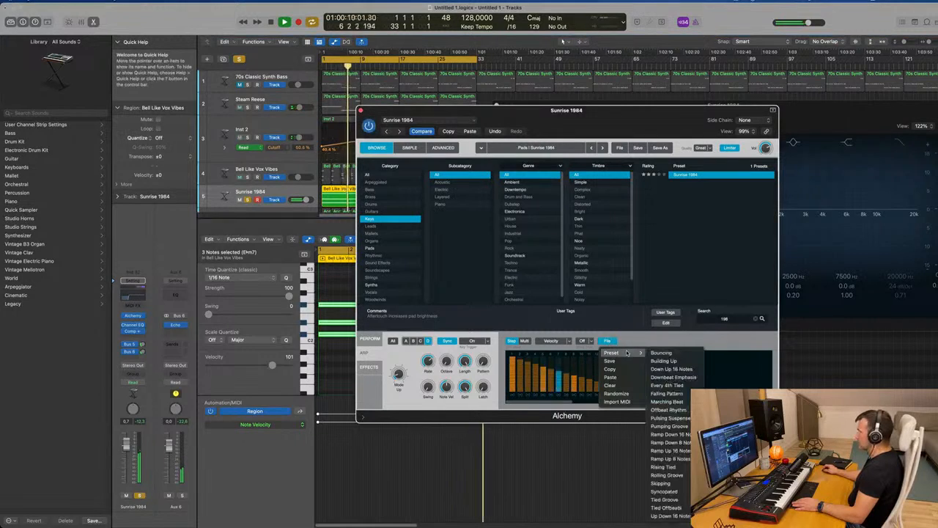
click(660, 483)
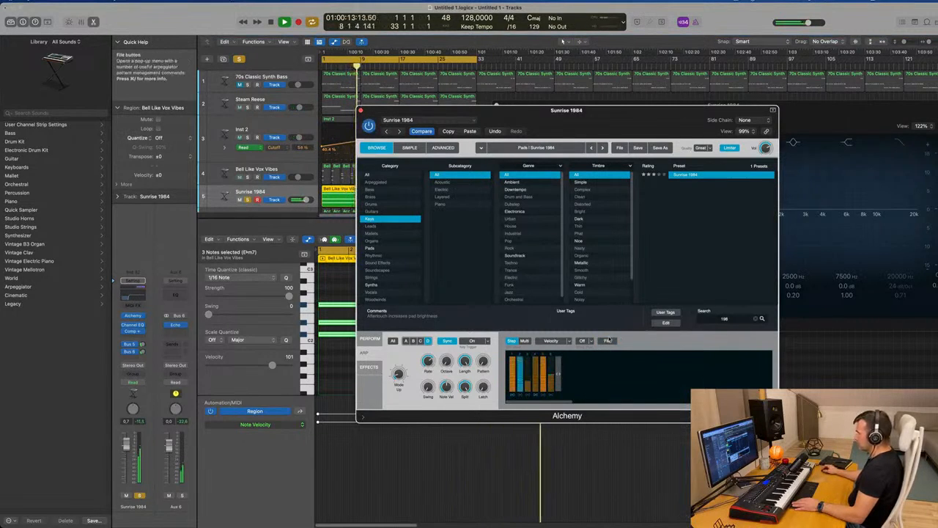
click(608, 341)
mouse_move(624, 354)
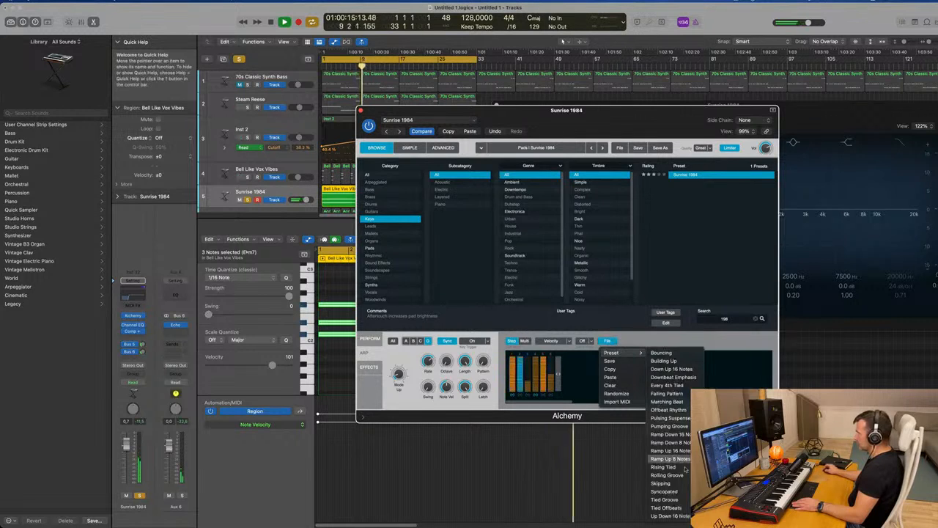
click(663, 491)
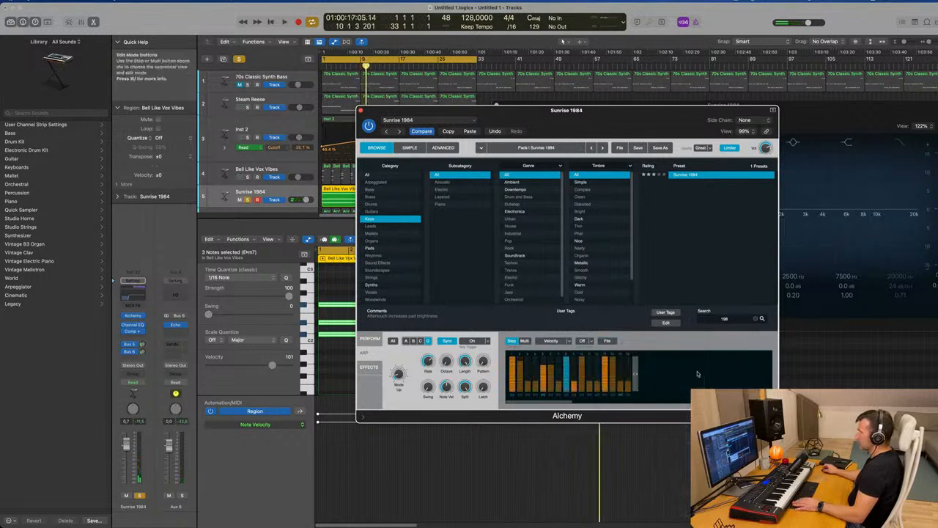
Restart playback, shift the Alchemy window aside and try an arpeggiator preset whose velocities rise and then fall.
key(space)
drag(597, 112, 674, 103)
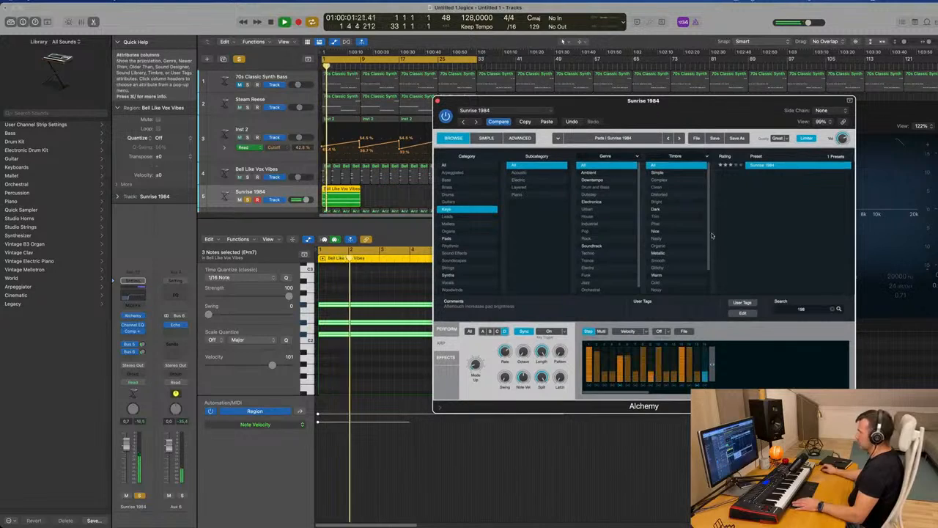
click(684, 331)
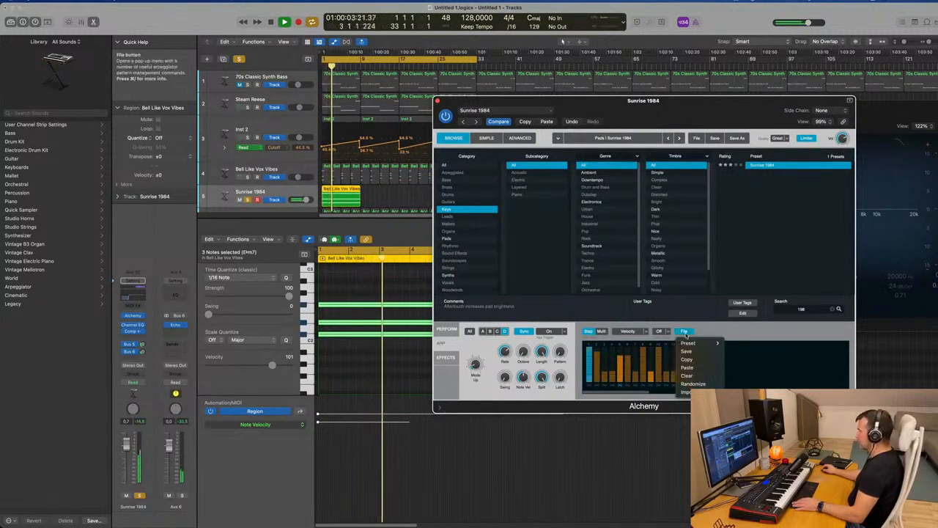
mouse_move(706, 348)
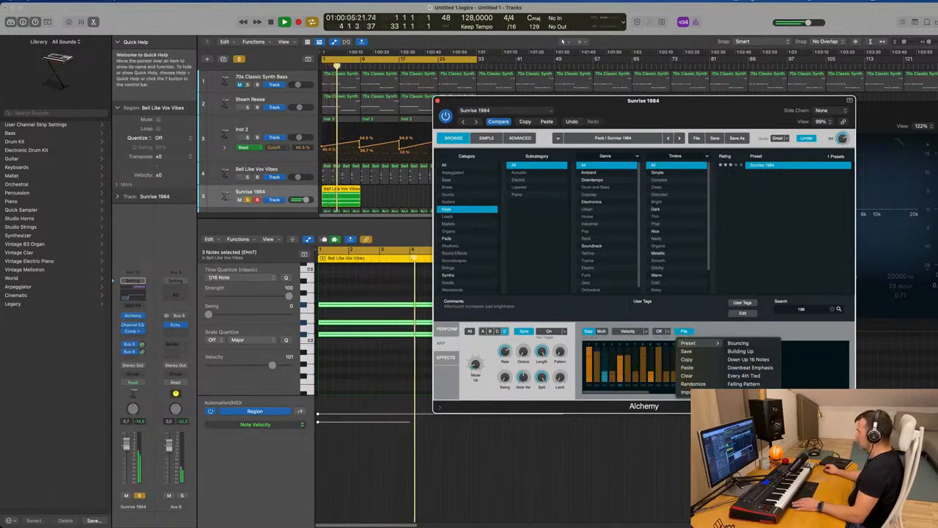
click(737, 343)
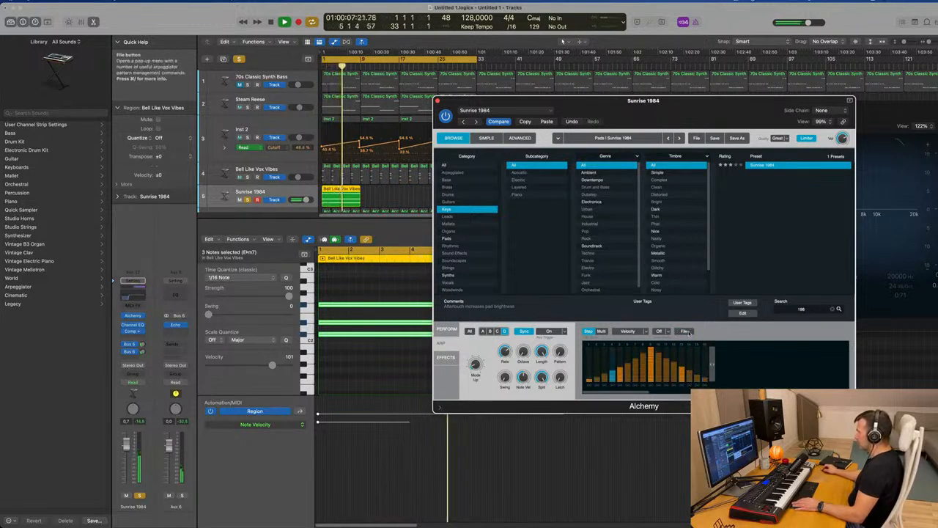
Load an accented 16-step groove preset in the Sunrise 1984 arpeggiator and move the Alchemy window clear of the regions.
click(685, 331)
mouse_move(689, 344)
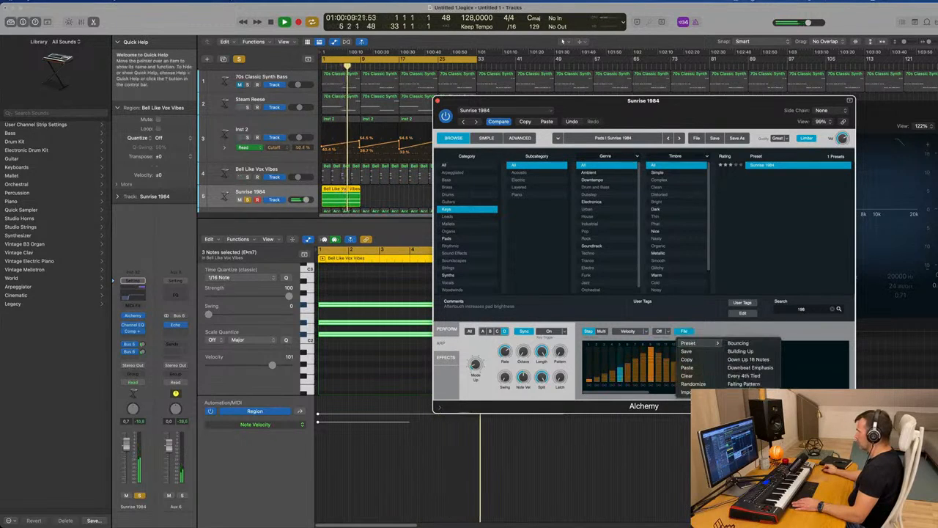
click(745, 416)
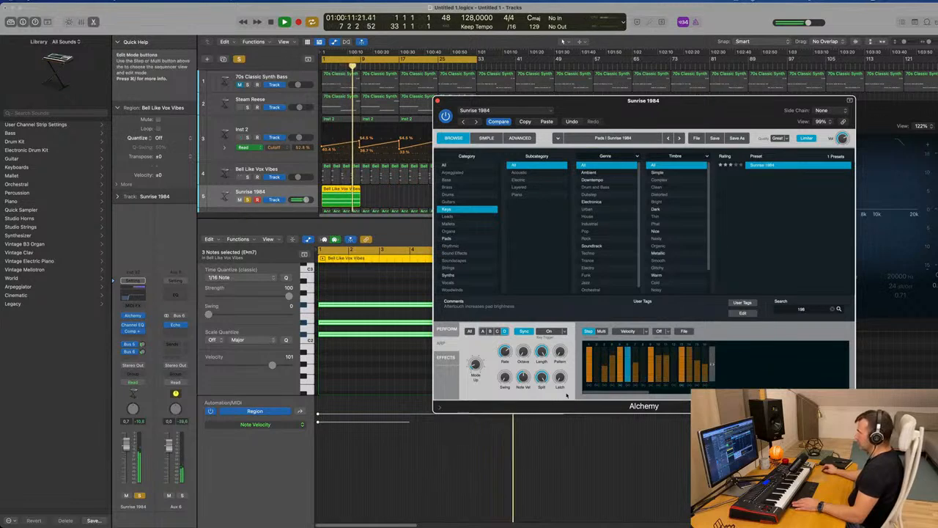
drag(677, 112, 715, 112)
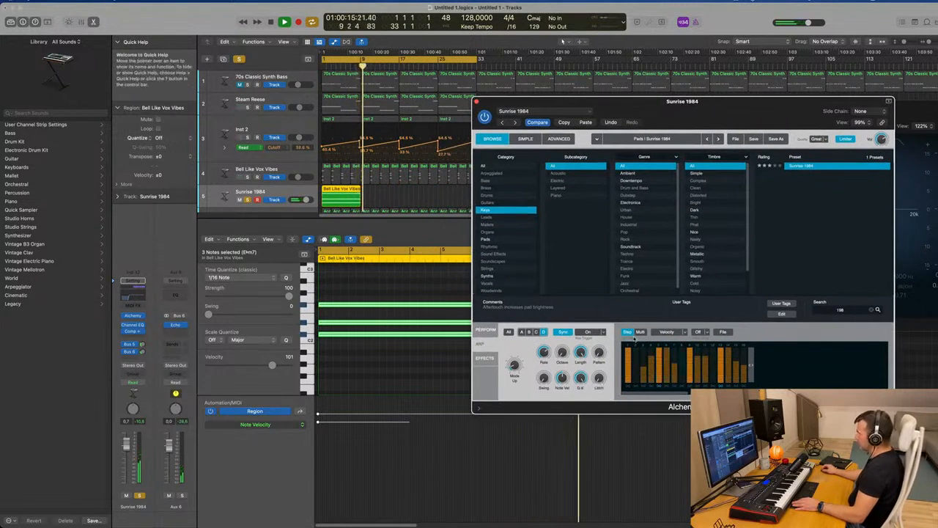
Repeat the eight-bar Sunrise 1984 region three times so the part runs up to bar 33.
click(355, 196)
key(super+r)
key(super+r)
key(super+r)
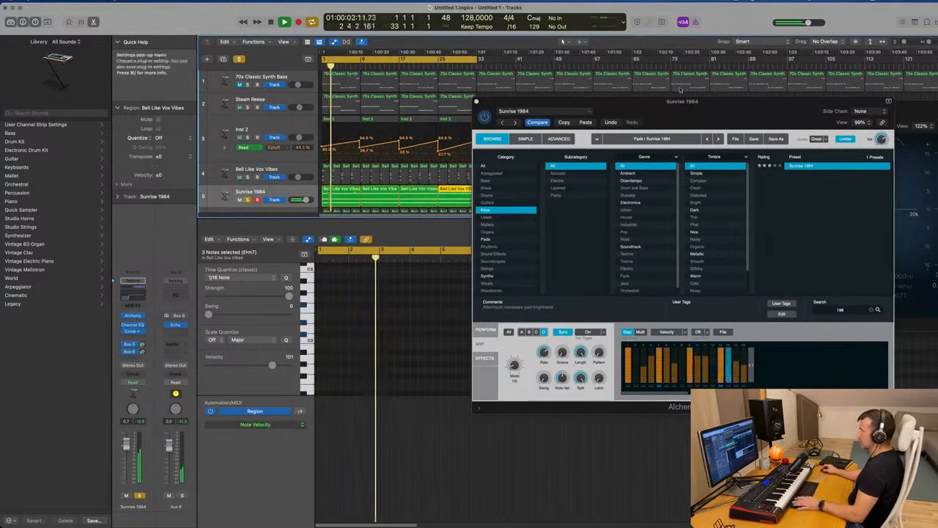
Try out the arpeggiator's Latch and Split settings on Sunrise 1984 and return them to their original positions.
drag(719, 106, 647, 59)
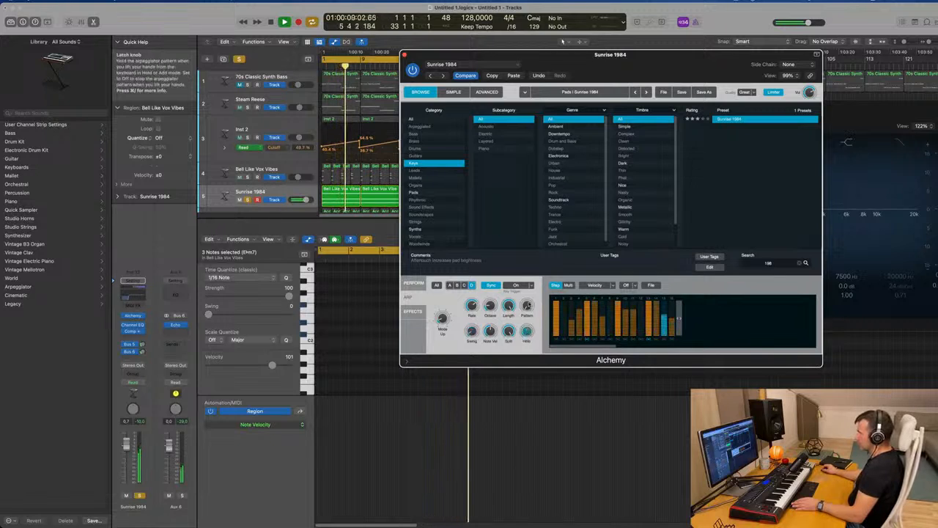
drag(527, 333, 528, 380)
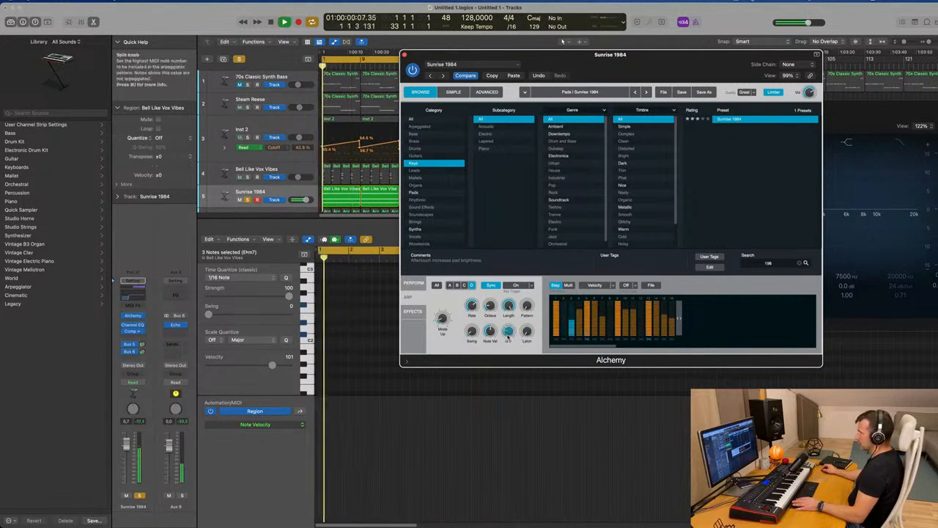
drag(510, 335, 510, 331)
key(space)
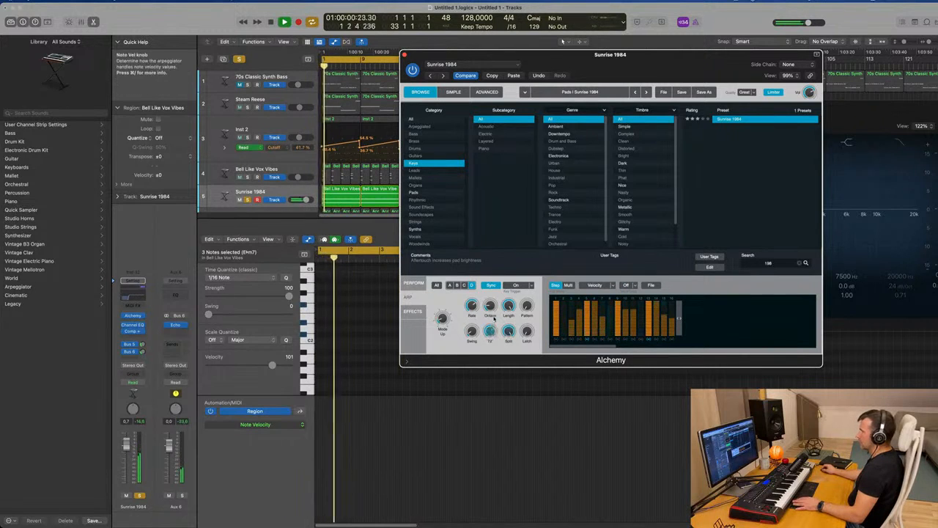
Raise the arpeggiator's Note Vel amount during playback and unsolo the Sunrise 1984 track.
key(space)
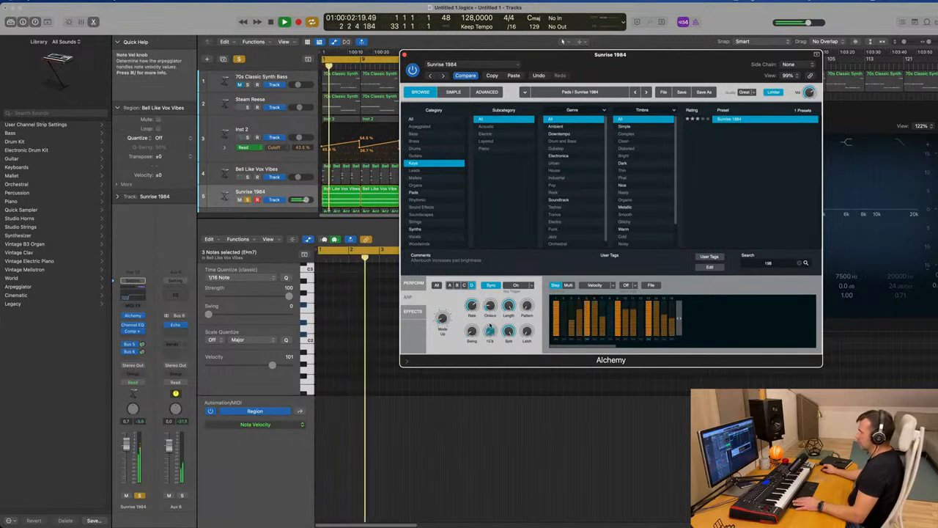
drag(491, 333, 485, 318)
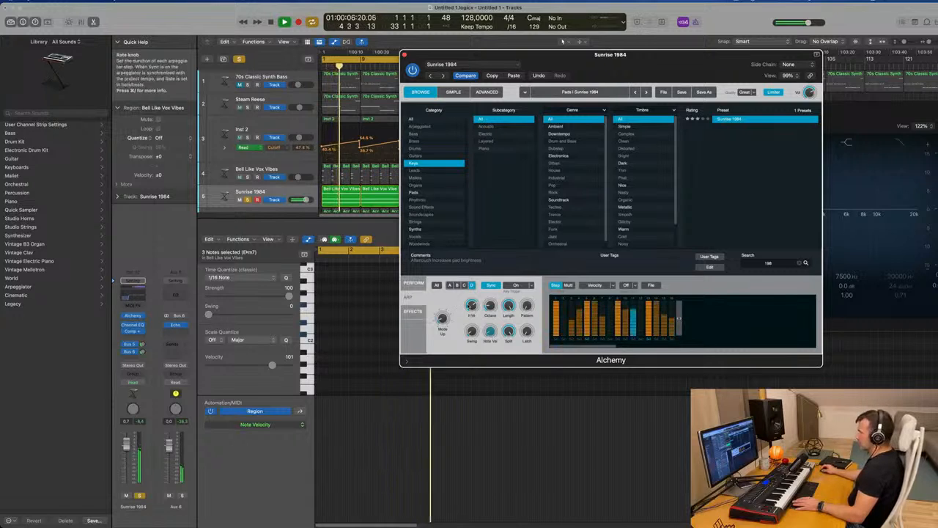
key(space)
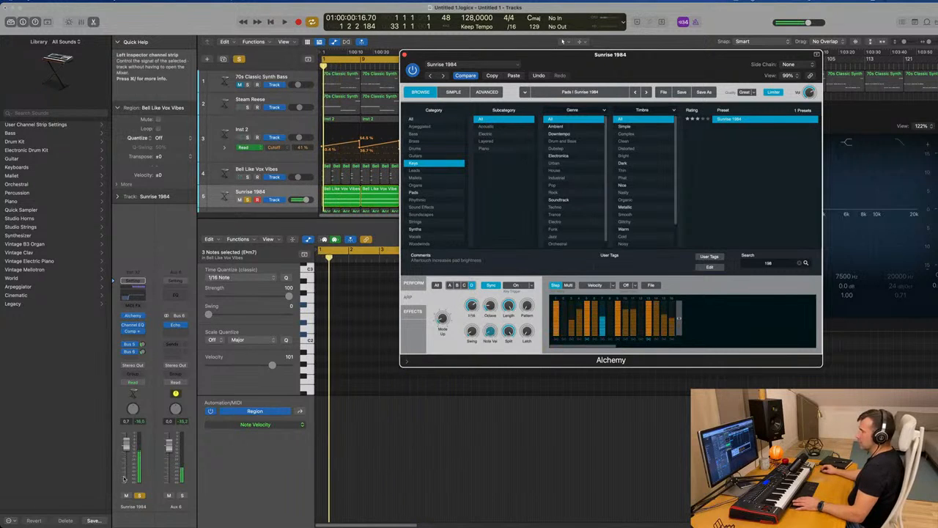
click(139, 496)
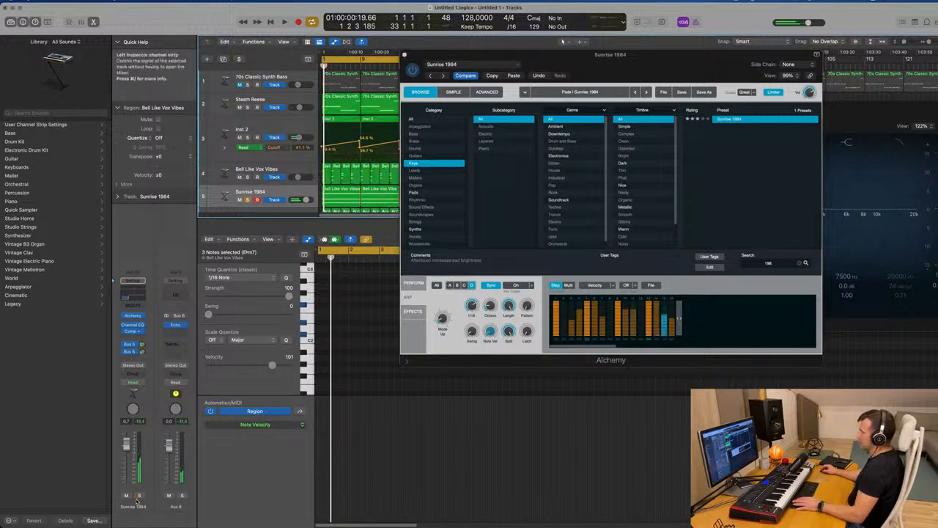
drag(626, 62, 712, 117)
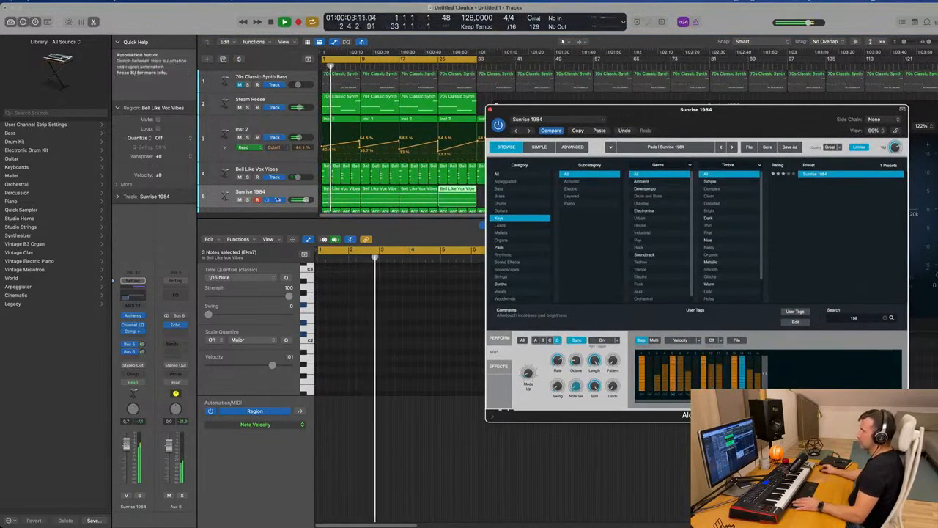
Solo Sunrise 1984 briefly as a check, select all four of its regions and close the Channel EQ window.
click(248, 200)
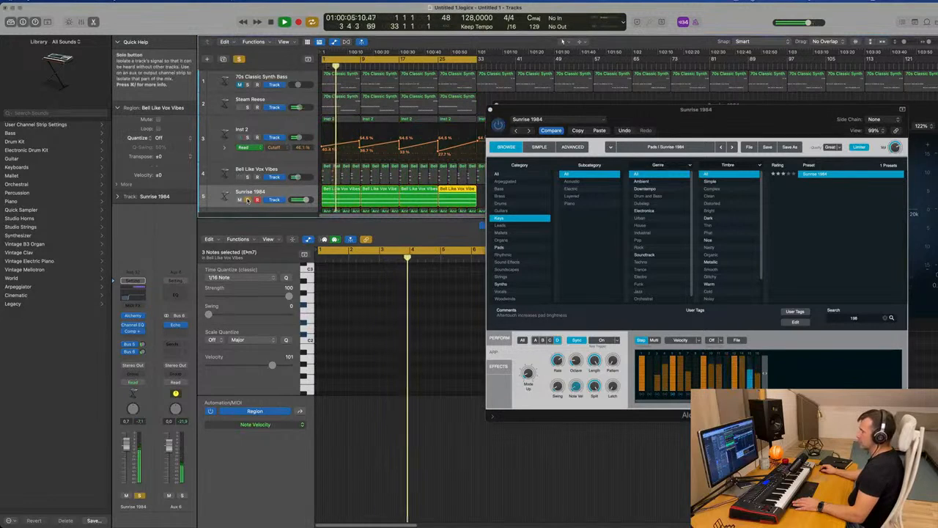
click(248, 200)
click(284, 194)
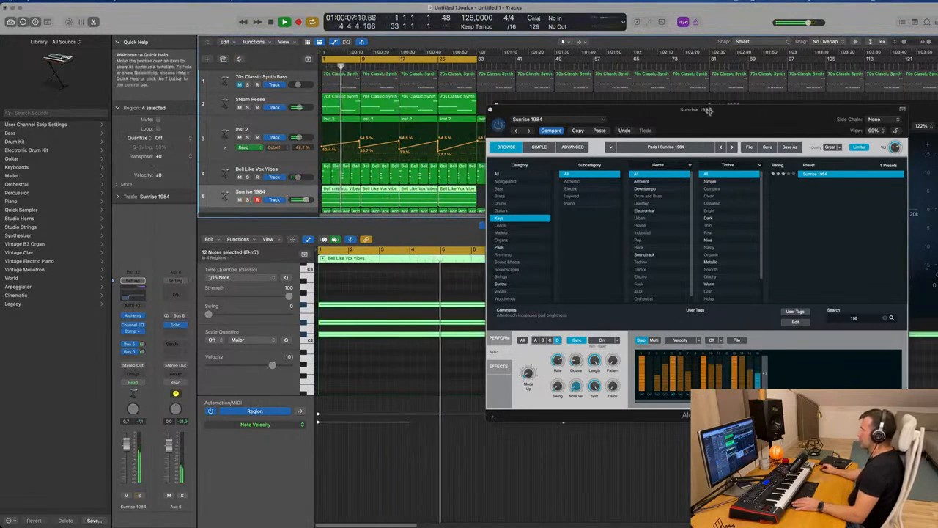
drag(724, 112, 683, 140)
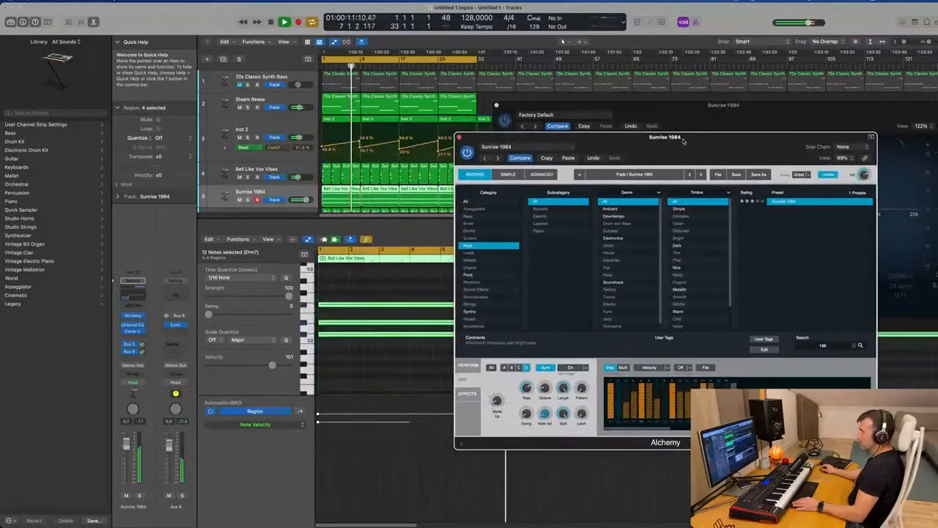
click(497, 106)
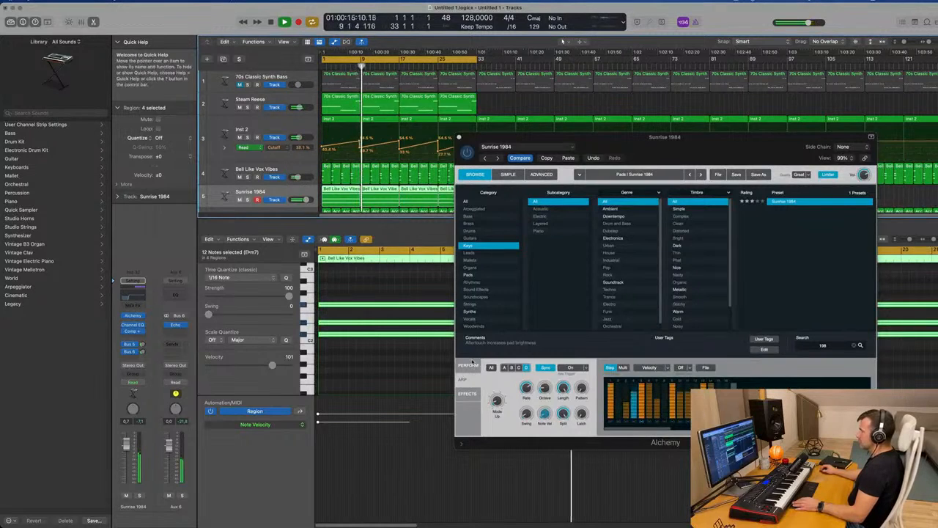
Show Alchemy's performance controls for Sunrise 1984, adjust the Delay amount during playback and restart the loop.
click(470, 364)
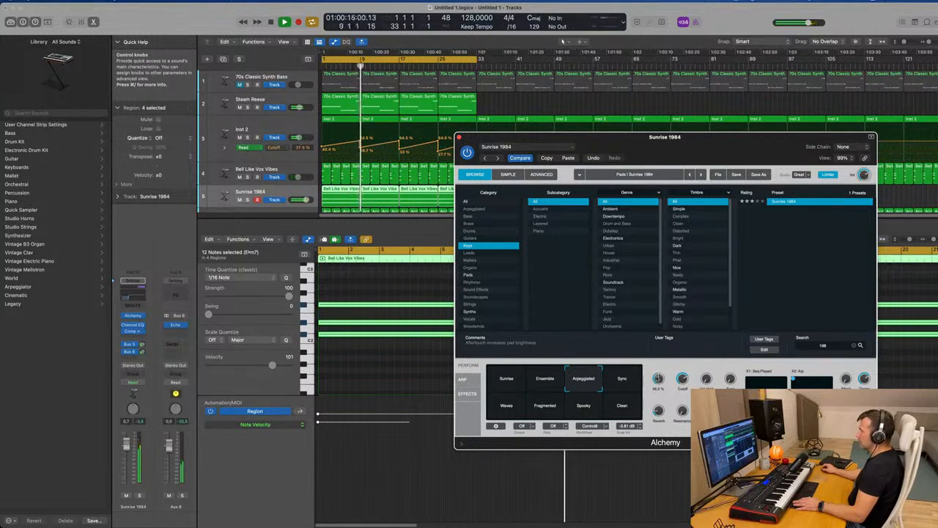
key(space)
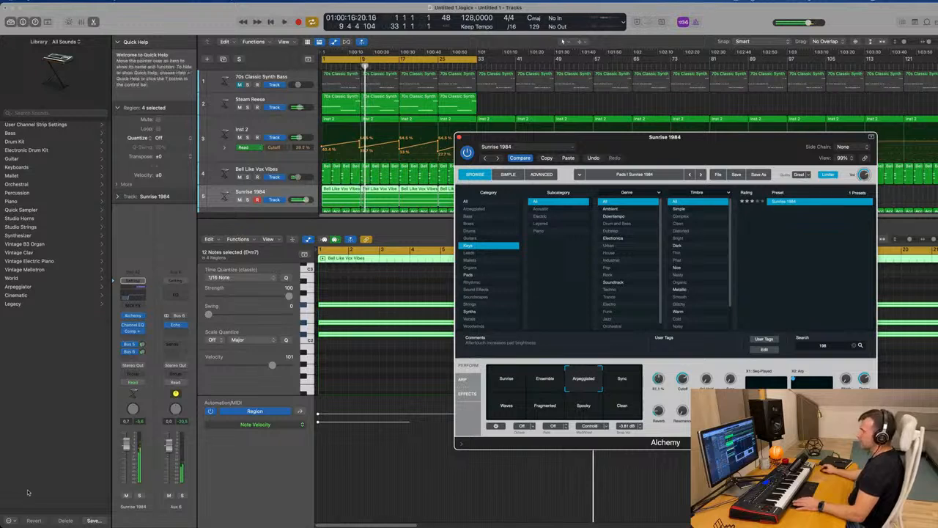
key(space)
Solo Sunrise 1984, set its Compressor threshold to about -6 dB during playback and unsolo the track.
click(140, 496)
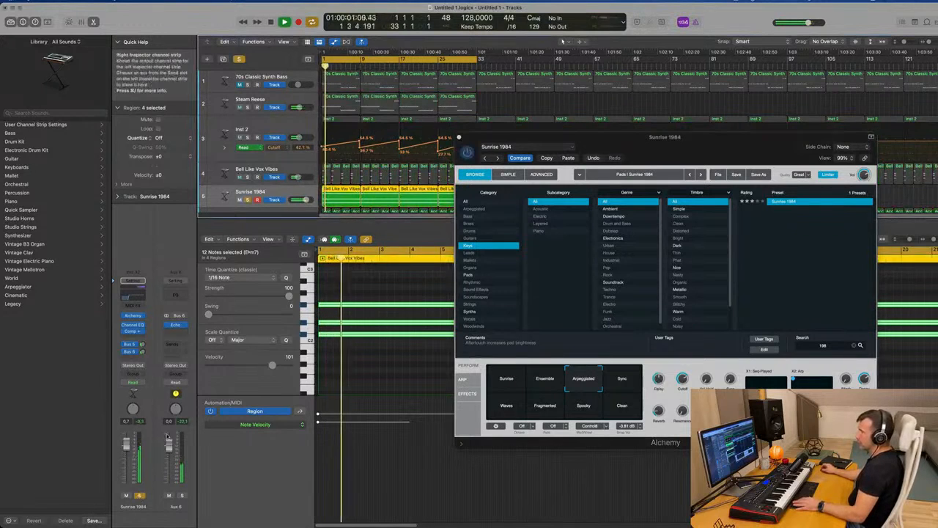
click(132, 331)
mouse_move(444, 286)
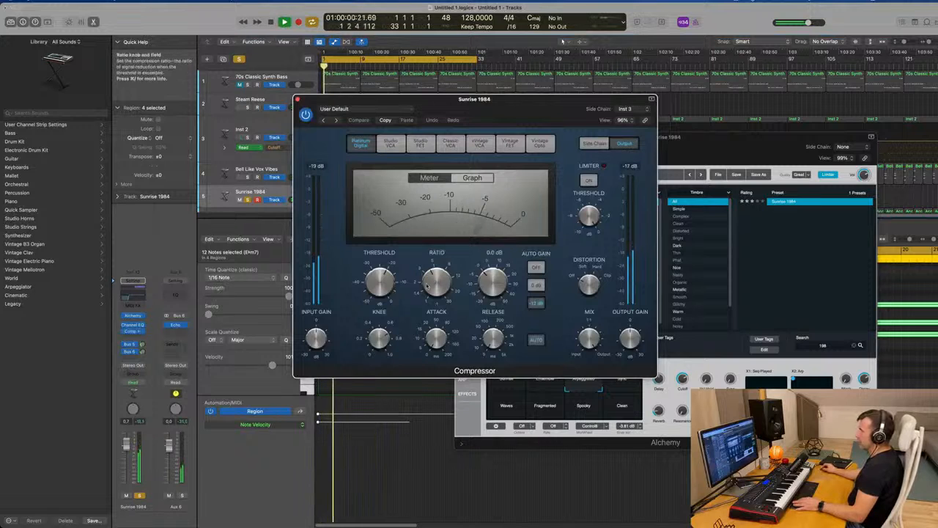
drag(385, 285, 386, 291)
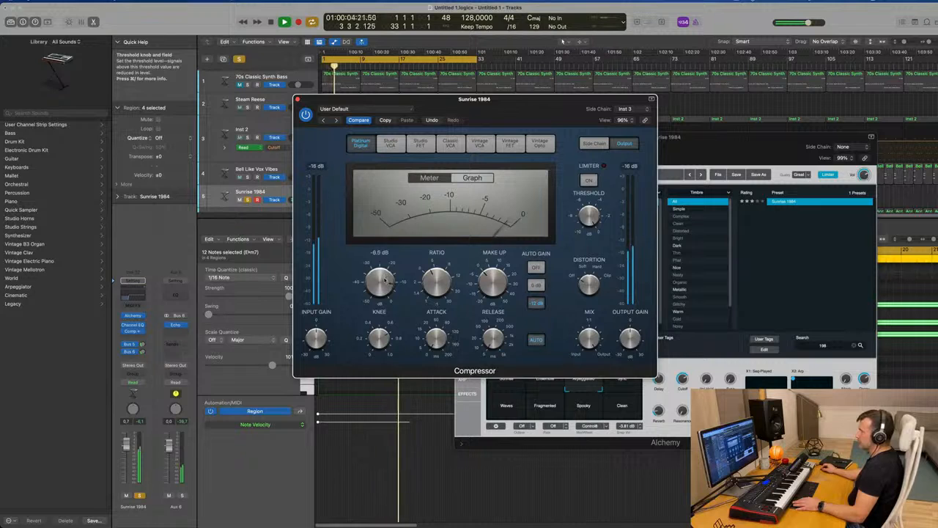
key(Return)
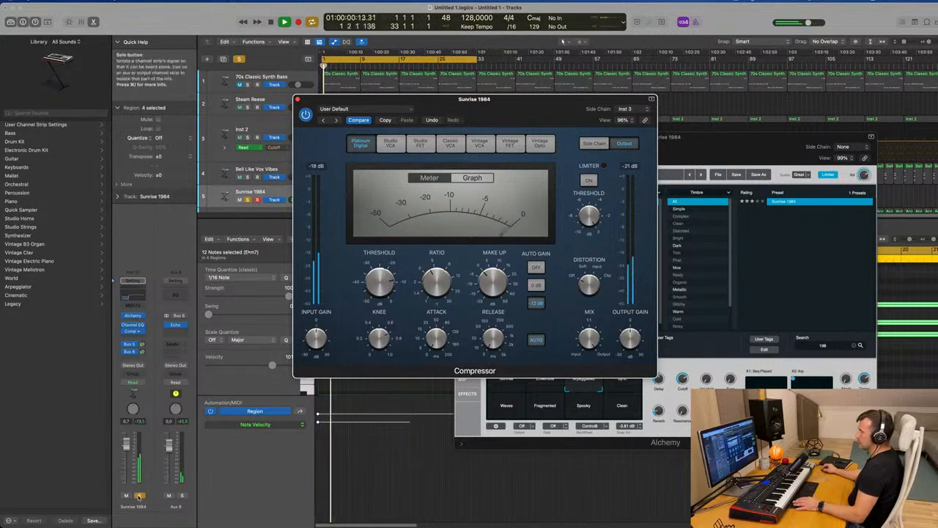
click(139, 496)
Move the plug-in windows apart, fine-tune the Sunrise 1984 Compressor threshold to about -7.5 dB in the full mix and close the Compressor.
drag(526, 112, 409, 140)
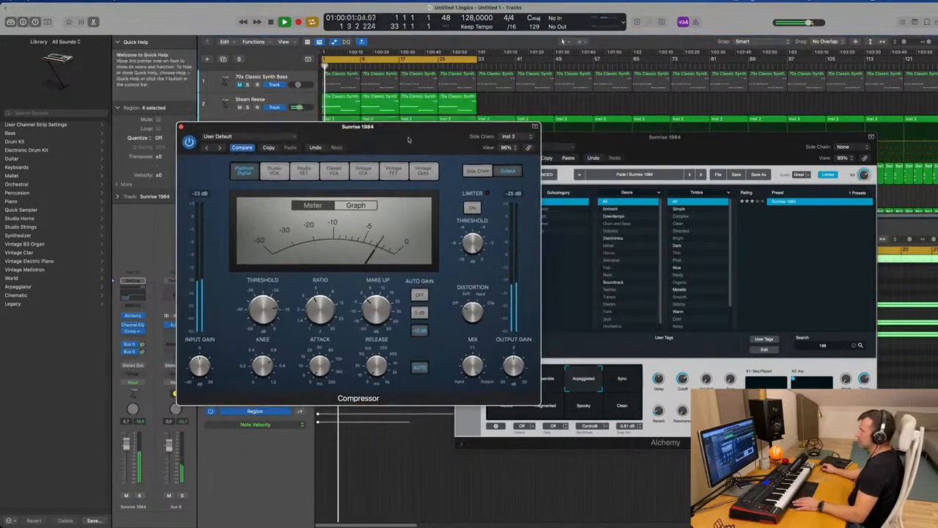
drag(644, 159, 655, 112)
key(space)
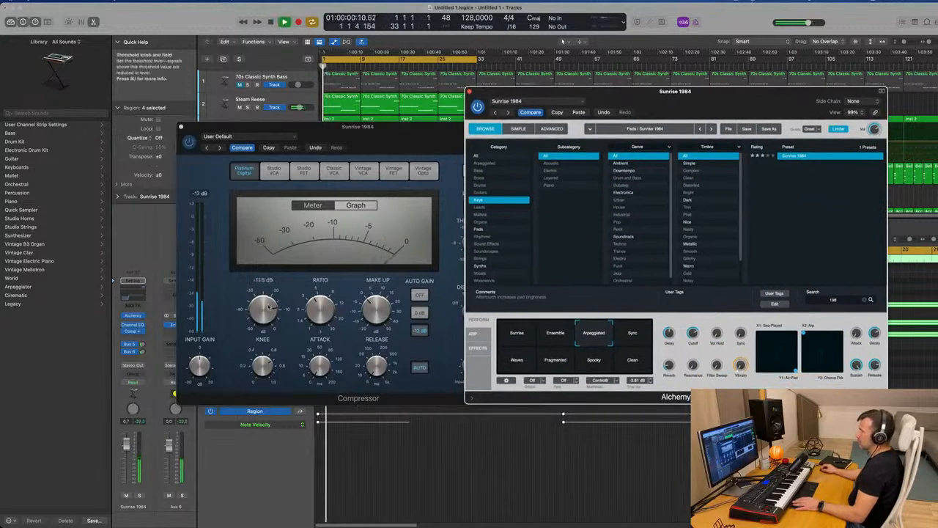
click(218, 153)
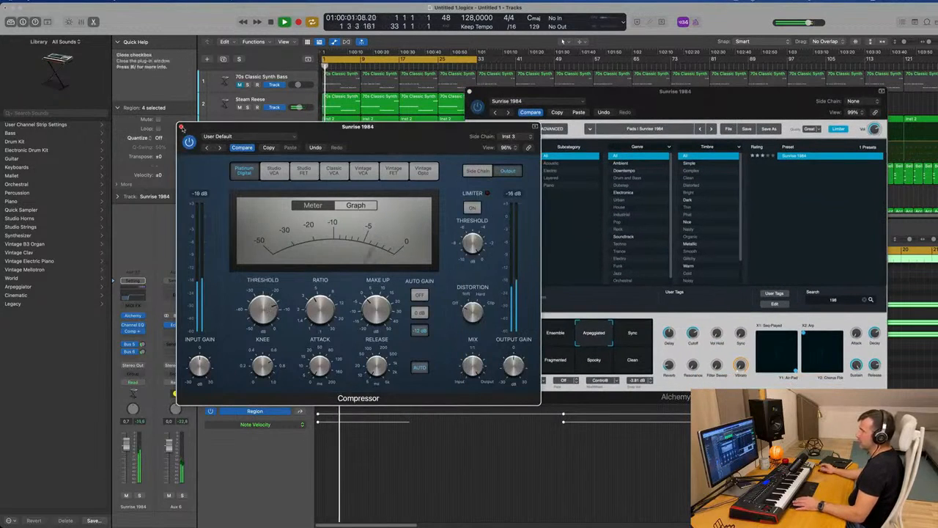
click(182, 128)
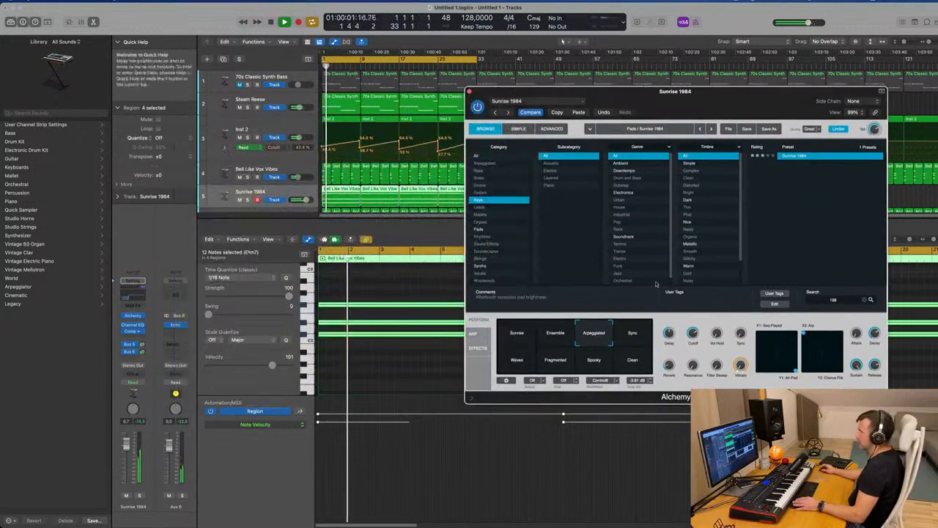
click(127, 448)
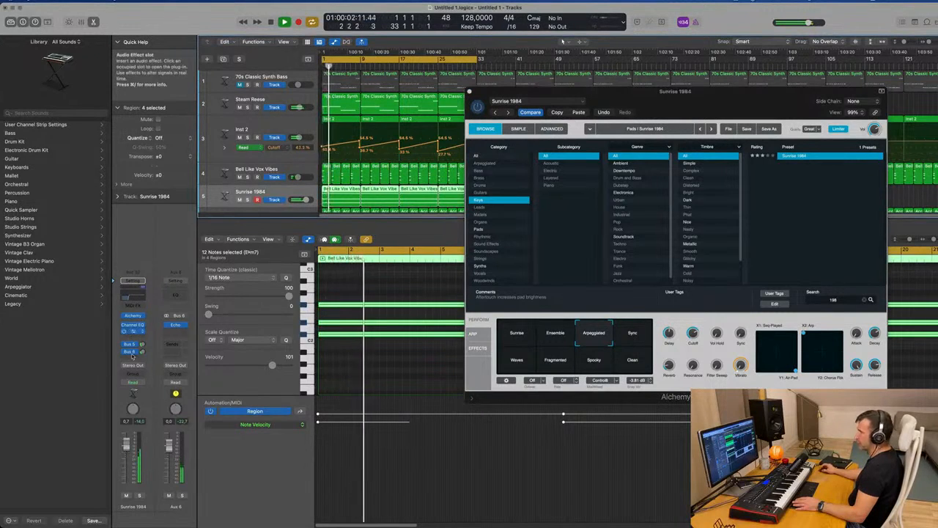
click(132, 332)
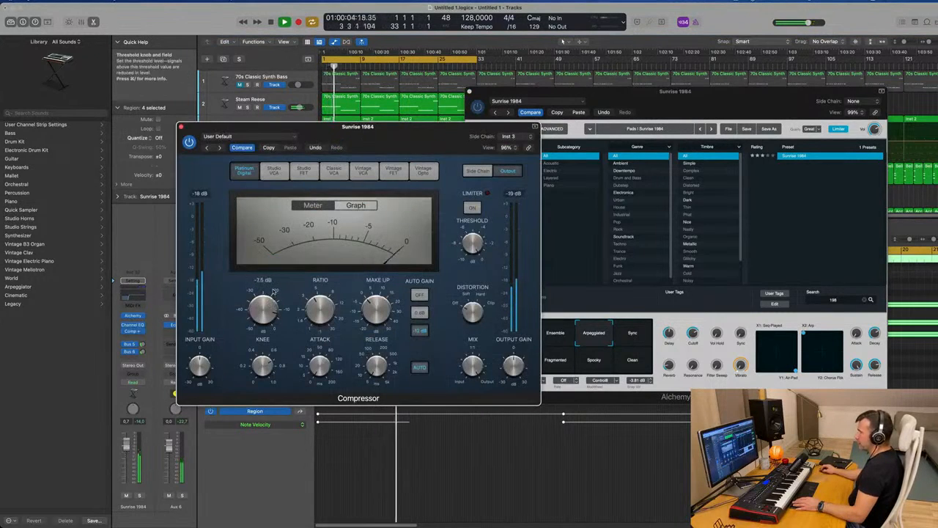
click(182, 128)
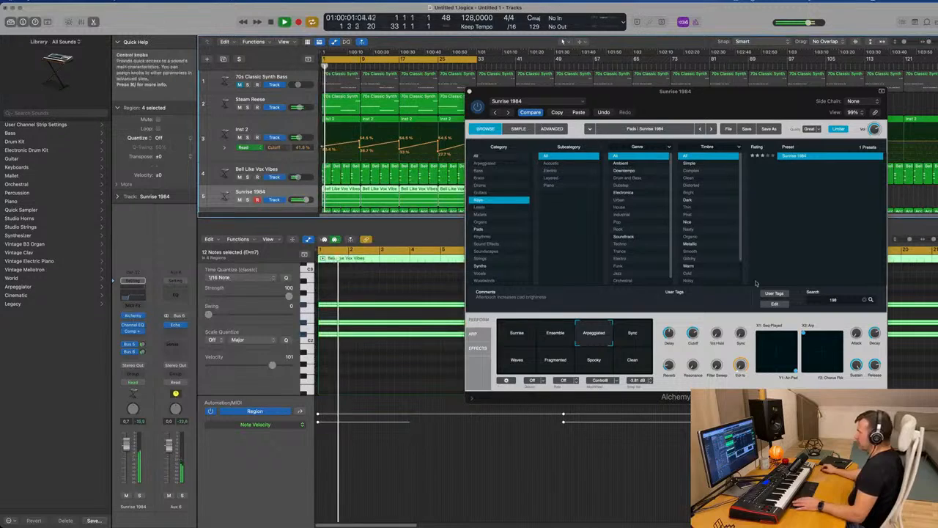
Adjust Alchemy's Attack with Sunrise 1984 soloed, set Cutoff to about 75% in the full mix and close the plug-in.
click(139, 496)
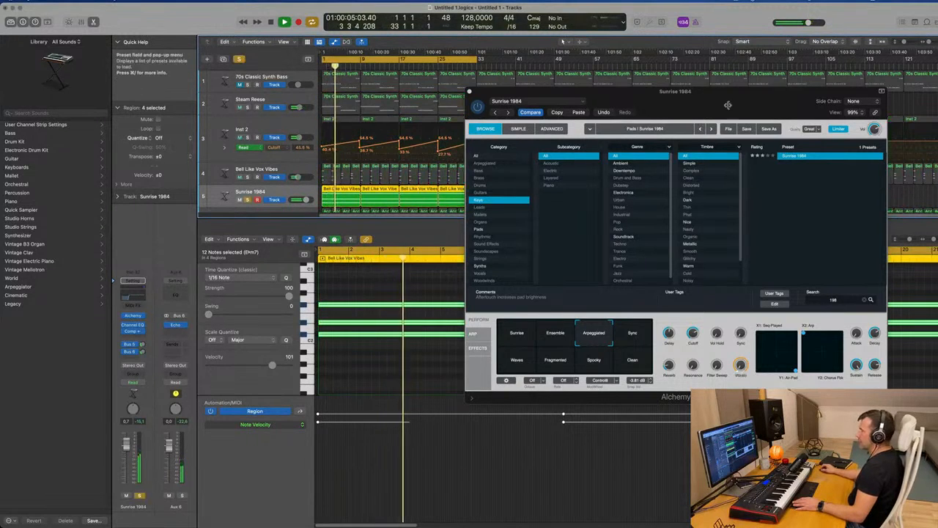
drag(738, 99, 673, 96)
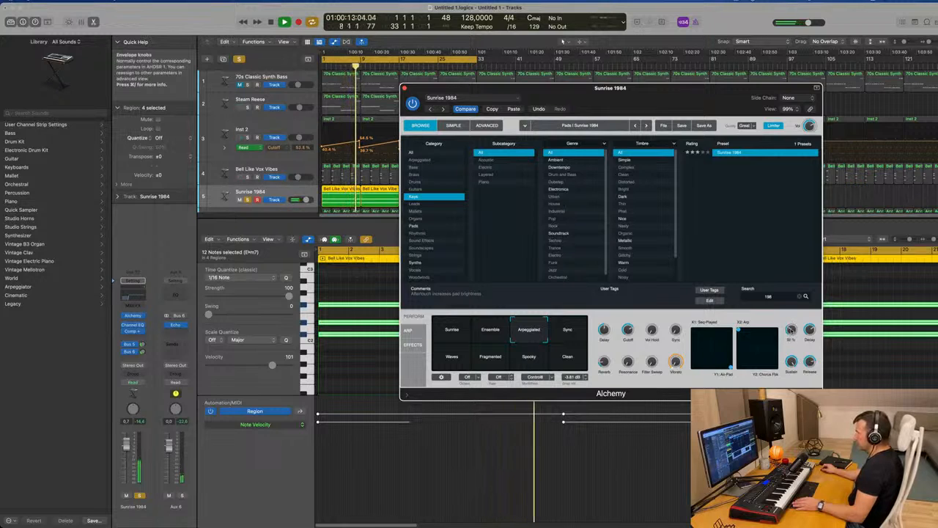
key(space)
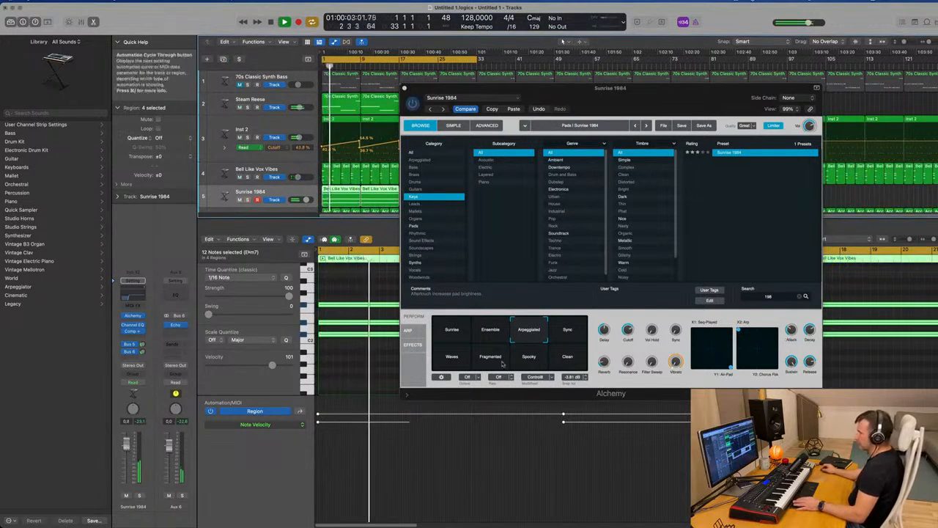
click(631, 327)
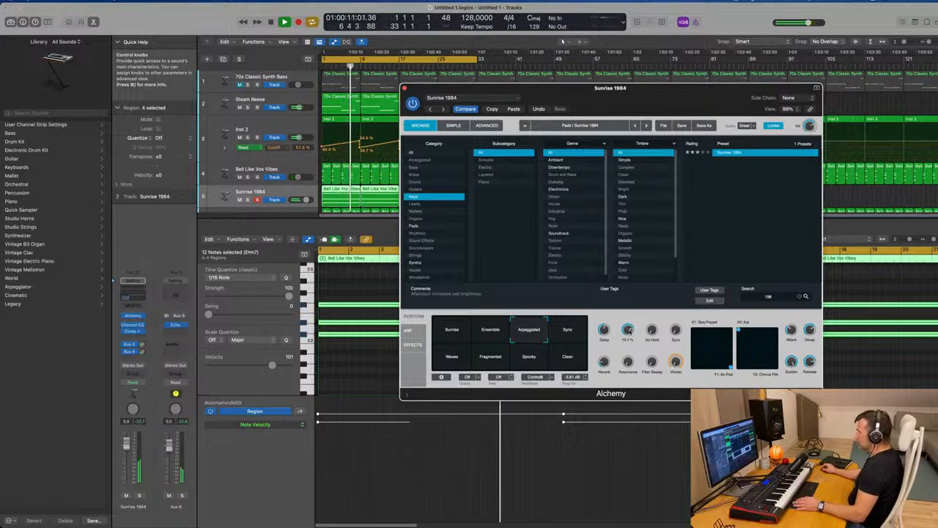
click(405, 88)
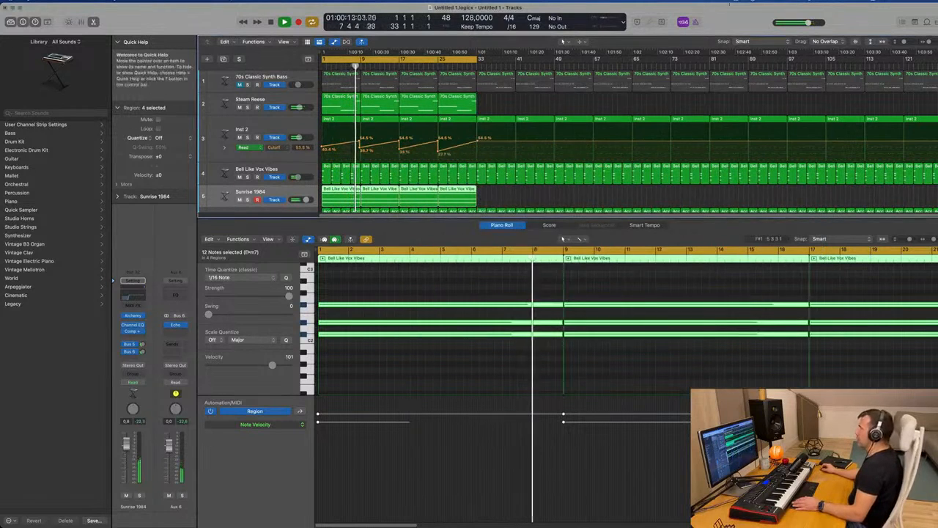
Clear the region selection and show the Mixer for all tracks while the loop plays.
click(730, 2)
click(709, 14)
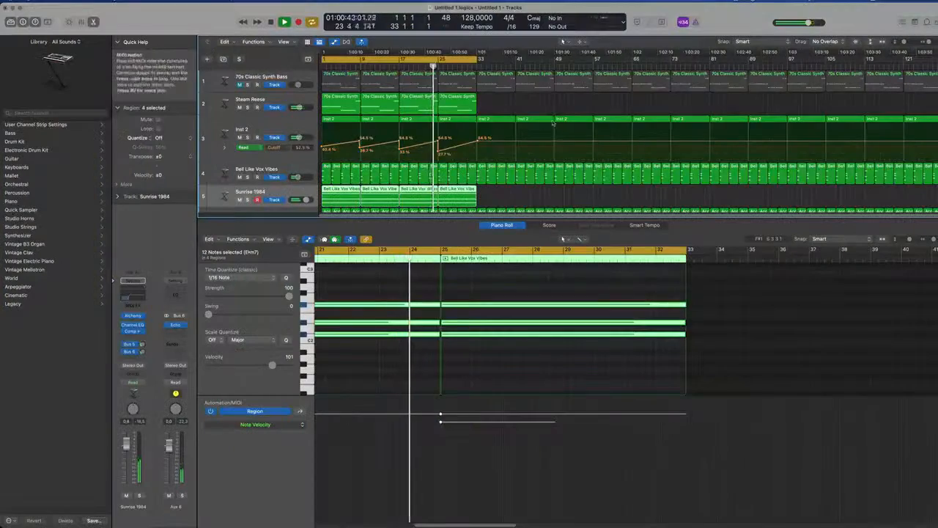
click(566, 112)
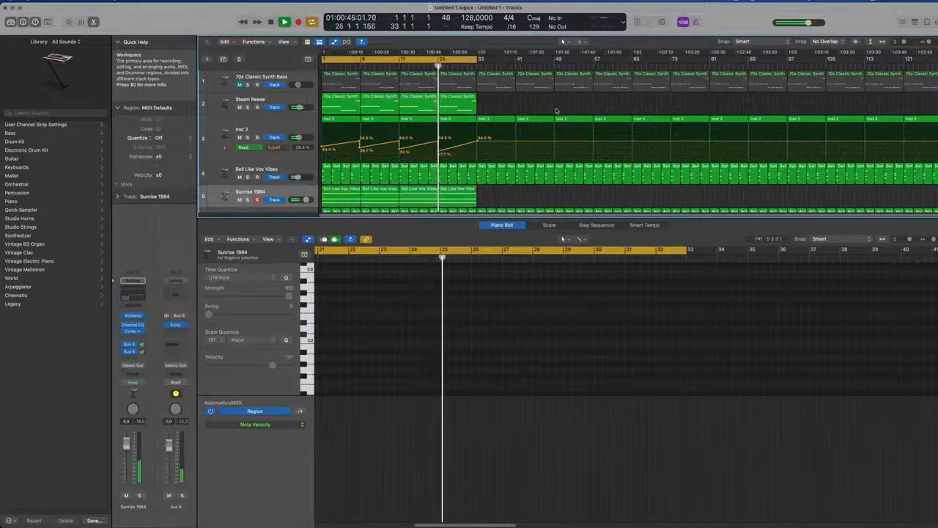
key(x)
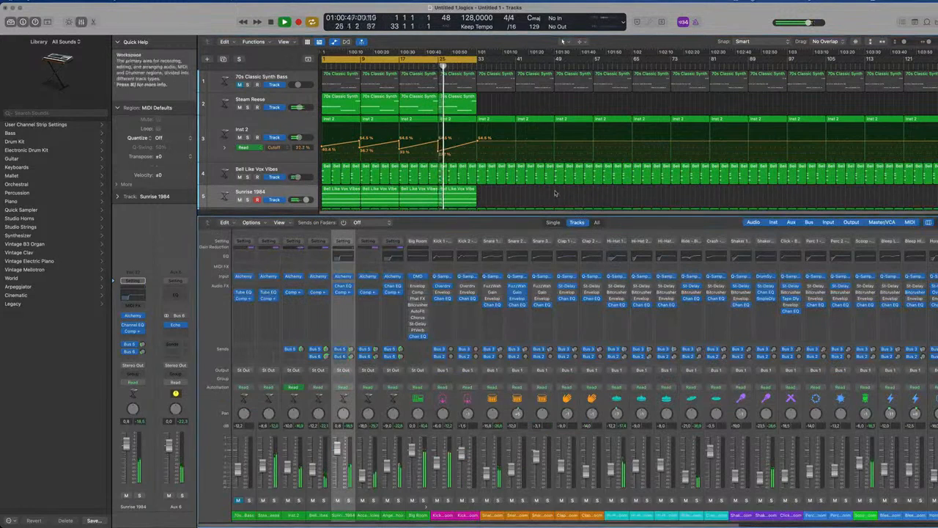